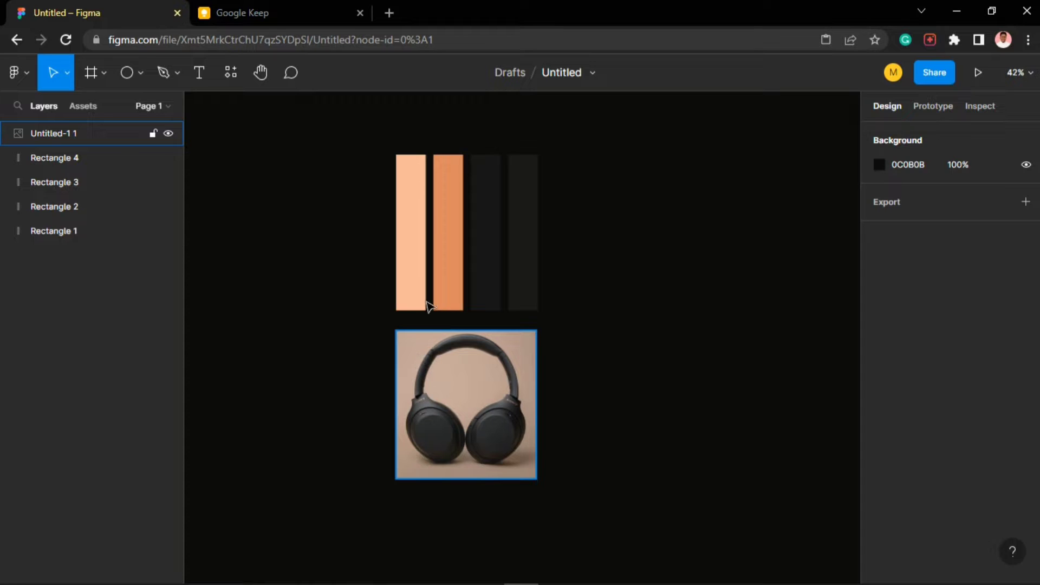
- Remove the background from the headphones image with the Icons8 Background Remover plugin
{"action": "scroll", "coordinate": [460, 258], "scroll_direction": "up", "scroll_amount": 2}
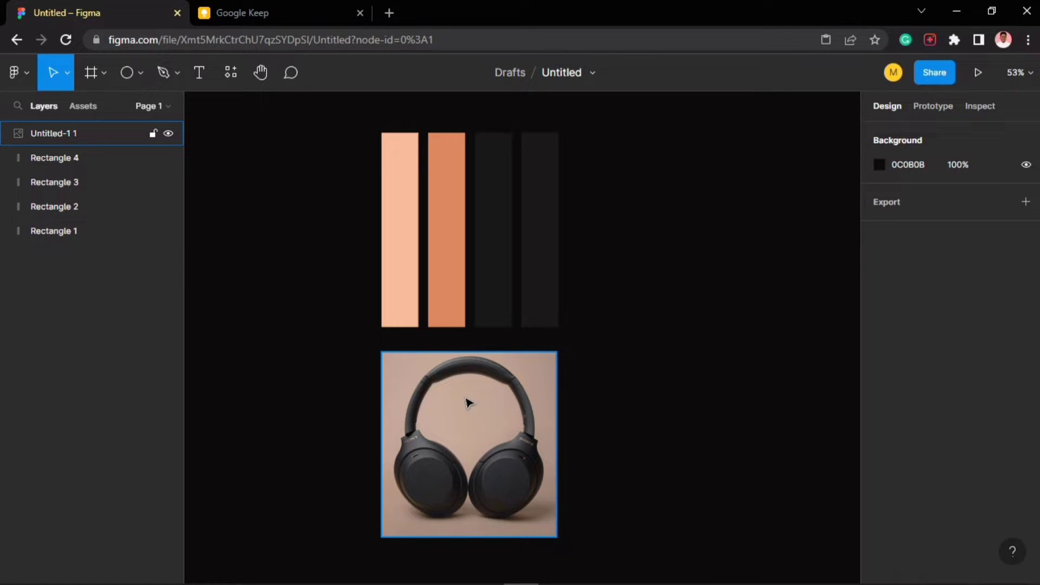
{"action": "scroll", "coordinate": [469, 402], "scroll_direction": "down", "scroll_amount": 1}
{"action": "scroll", "coordinate": [466, 401], "scroll_direction": "down", "scroll_amount": 1}
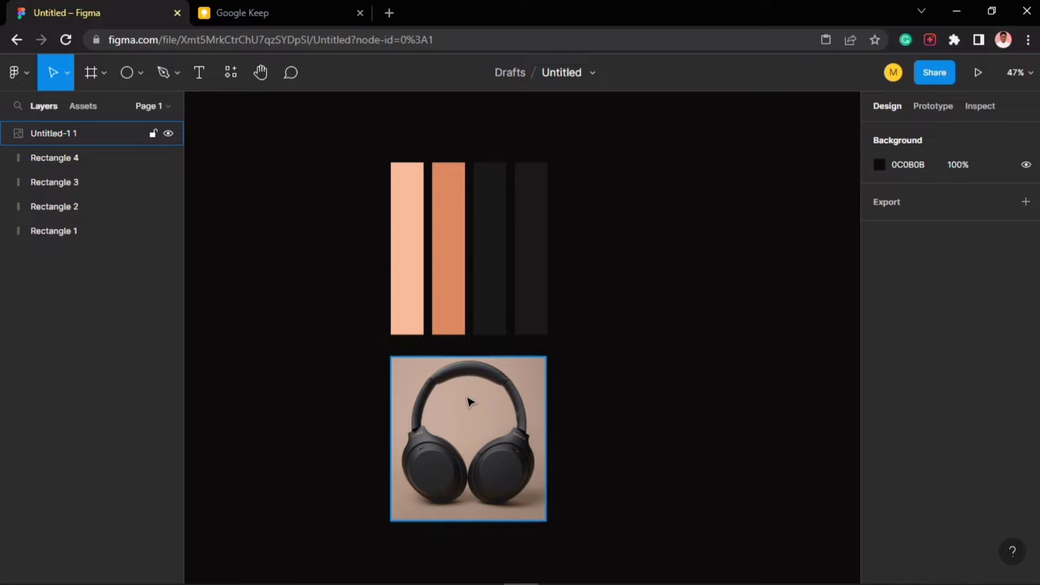
{"action": "scroll", "coordinate": [467, 433], "scroll_direction": "down", "scroll_amount": 1}
{"action": "scroll", "coordinate": [502, 445], "scroll_direction": "up", "scroll_amount": 2}
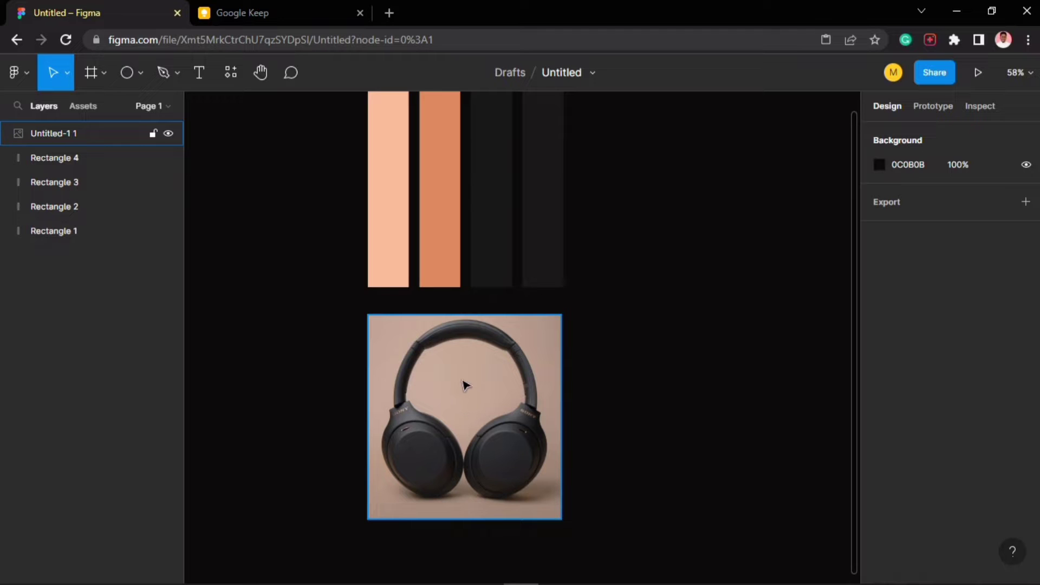
{"action": "right_click", "coordinate": [462, 383]}
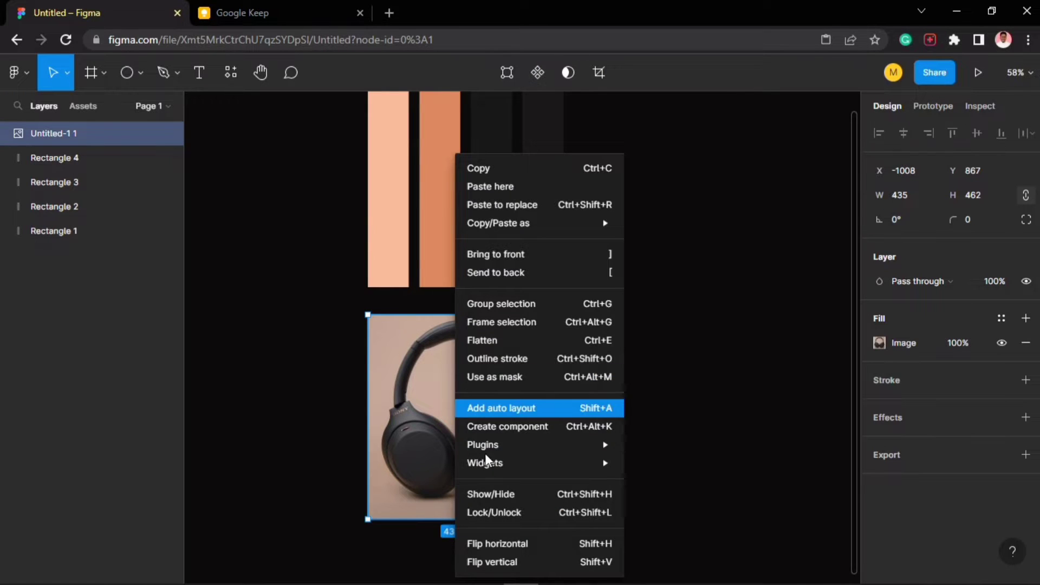
{"action": "mouse_move", "coordinate": [490, 445]}
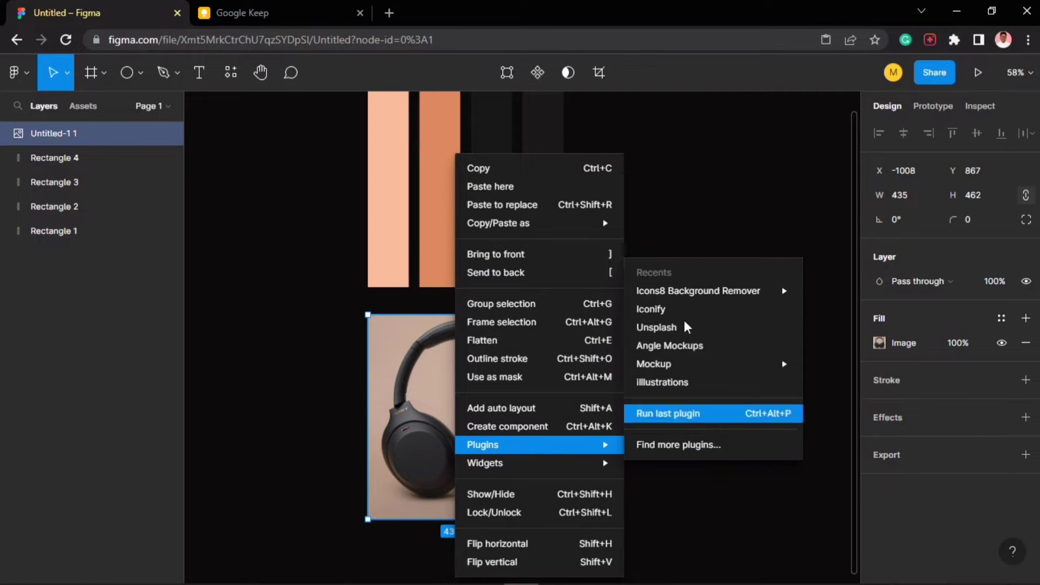
{"action": "mouse_move", "coordinate": [686, 298]}
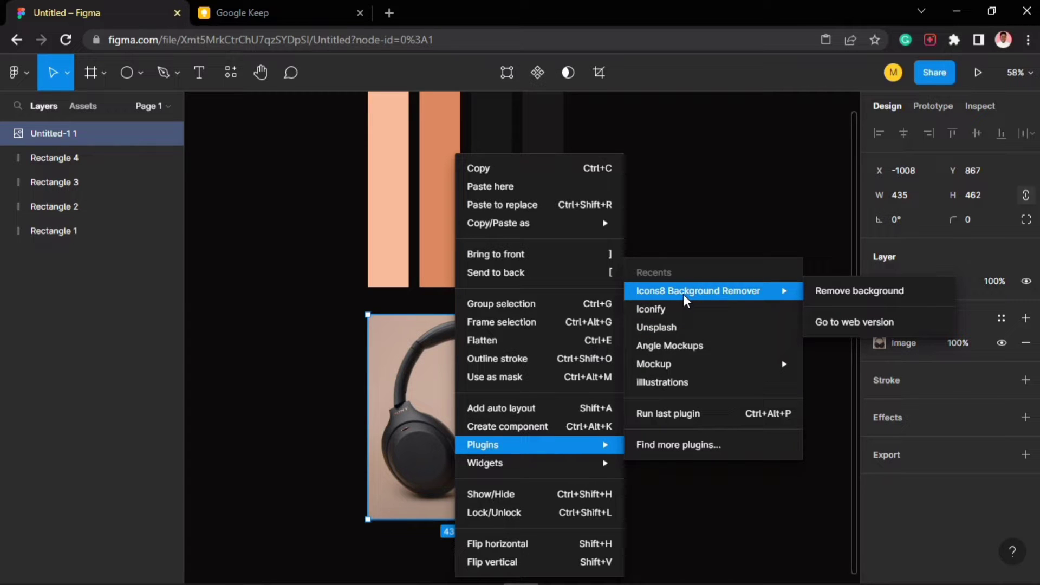
{"action": "left_click", "coordinate": [839, 294]}
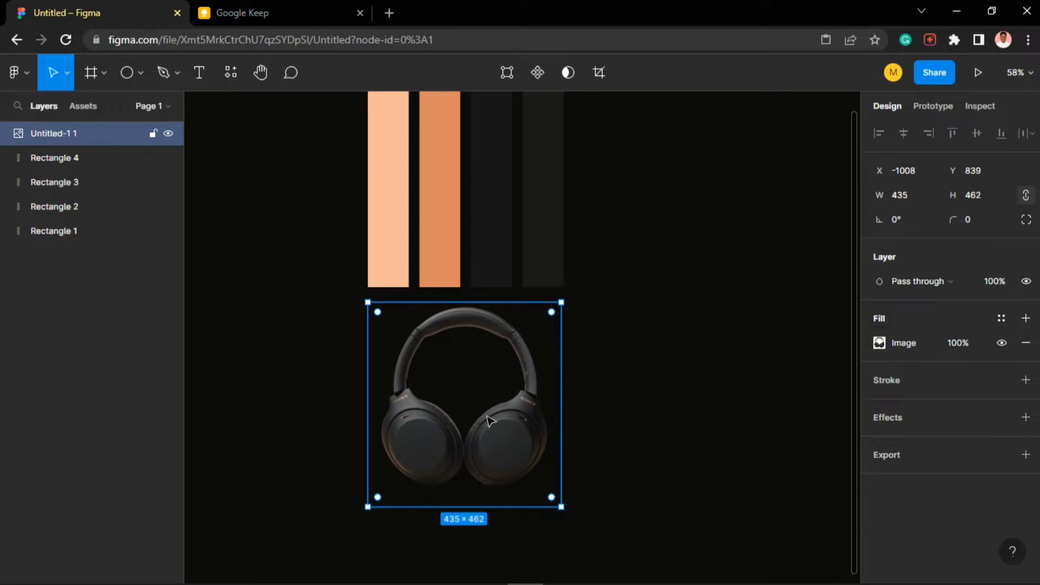
- Reposition the cut-out headphones below the colour swatches to about X -1029, Y 853
{"action": "left_click_drag", "start_coordinate": [513, 435], "coordinate": [530, 432]}
{"action": "scroll", "coordinate": [487, 380], "scroll_direction": "down", "scroll_amount": 3}
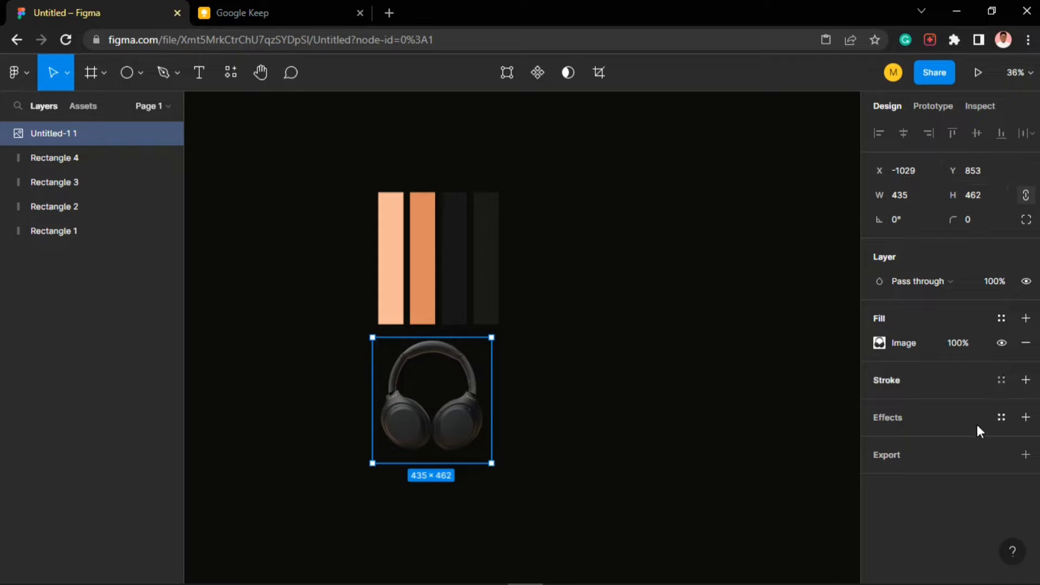
{"action": "left_click", "coordinate": [543, 366]}
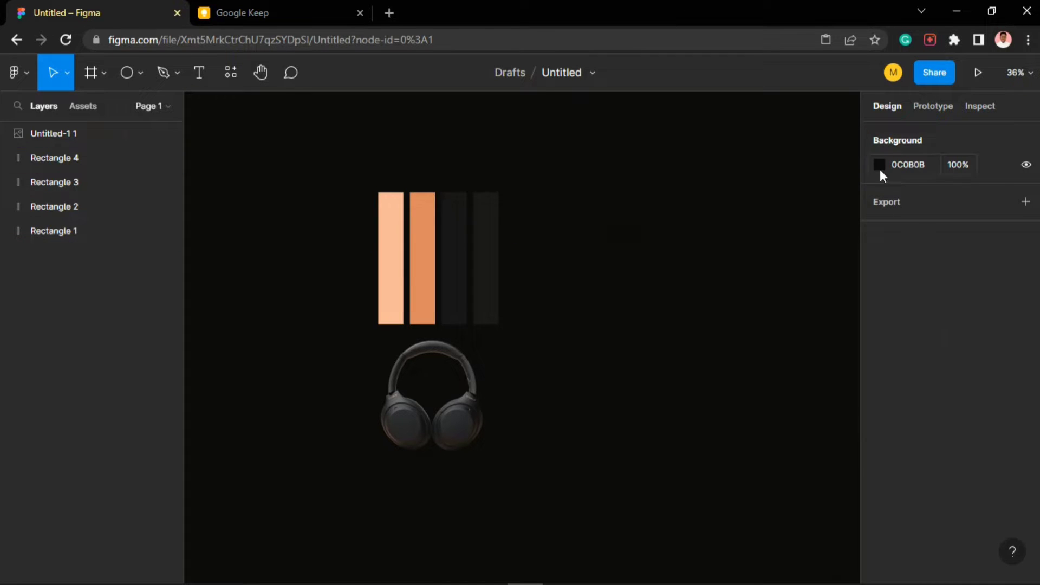
- Set the canvas background colour to white, FFFFFF
{"action": "left_click", "coordinate": [880, 168]}
{"action": "left_click", "coordinate": [743, 198]}
{"action": "left_click_drag", "start_coordinate": [692, 190], "coordinate": [640, 172]}
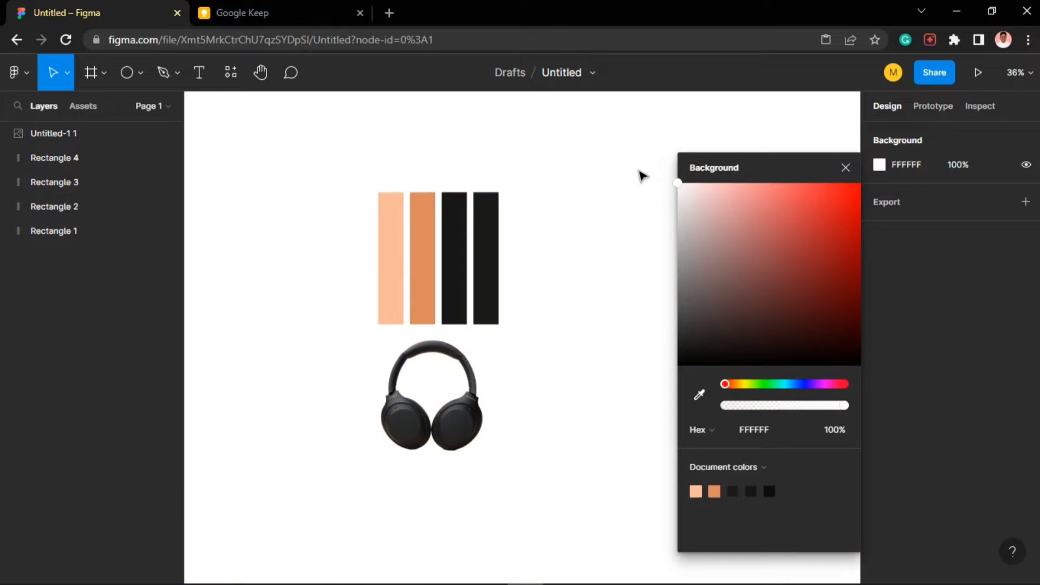
{"action": "left_click", "coordinate": [846, 168]}
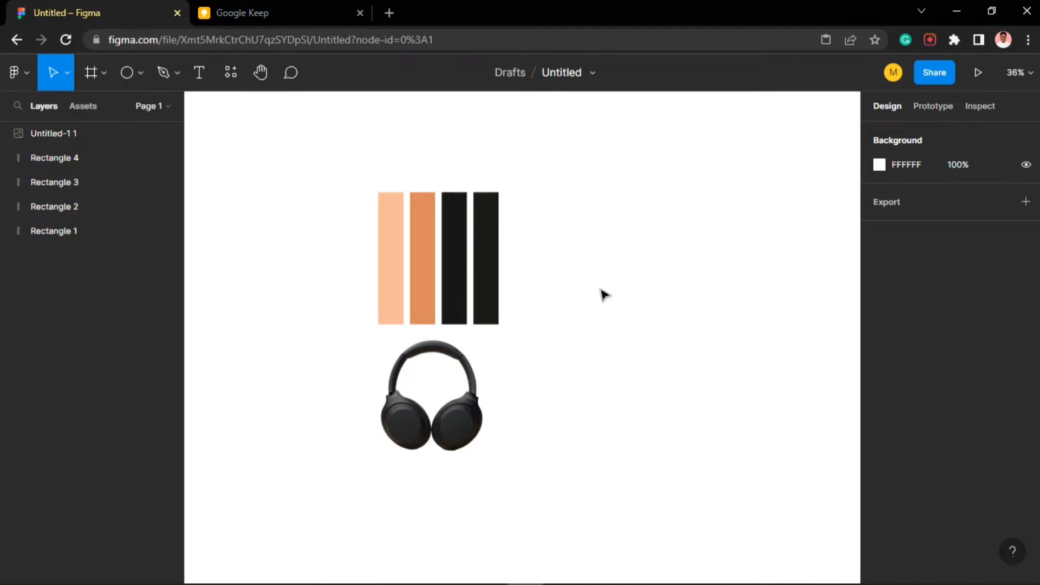
- Add a 1080 × 1080 frame from the Instagram post preset
{"action": "key", "text": "f"}
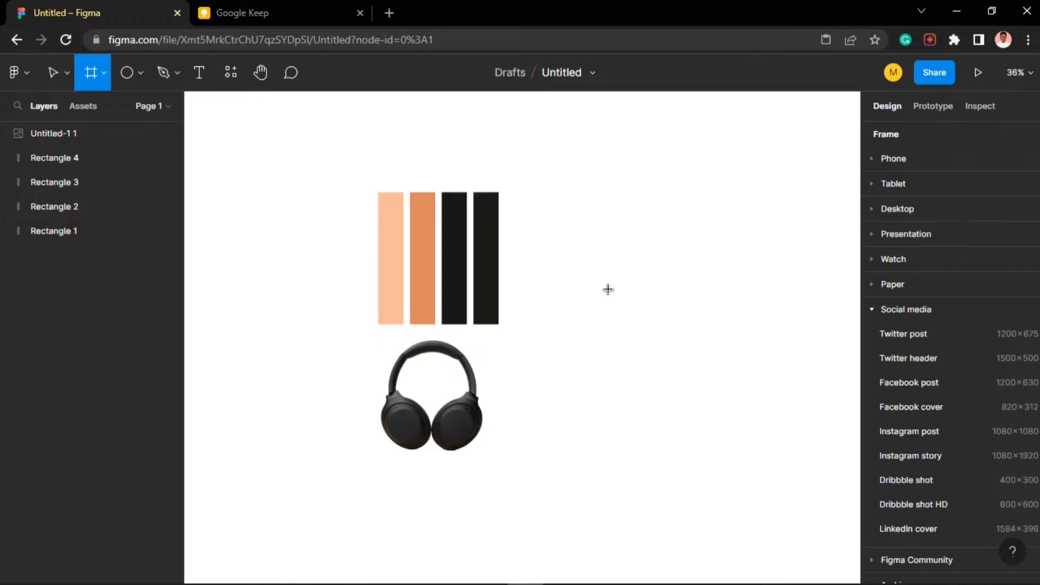
{"action": "scroll", "coordinate": [902, 391], "scroll_direction": "down", "scroll_amount": 1}
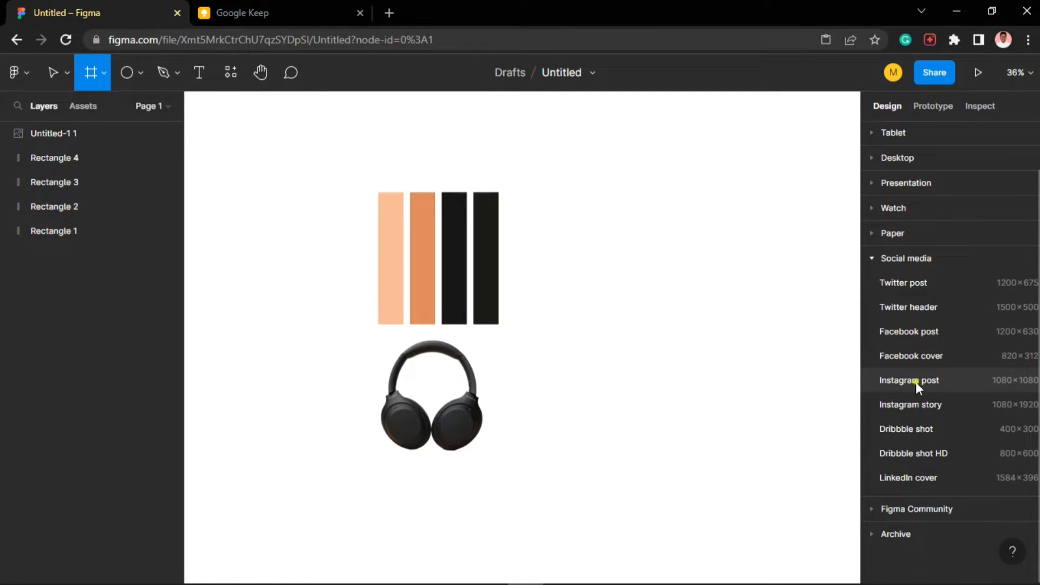
{"action": "left_click", "coordinate": [915, 383]}
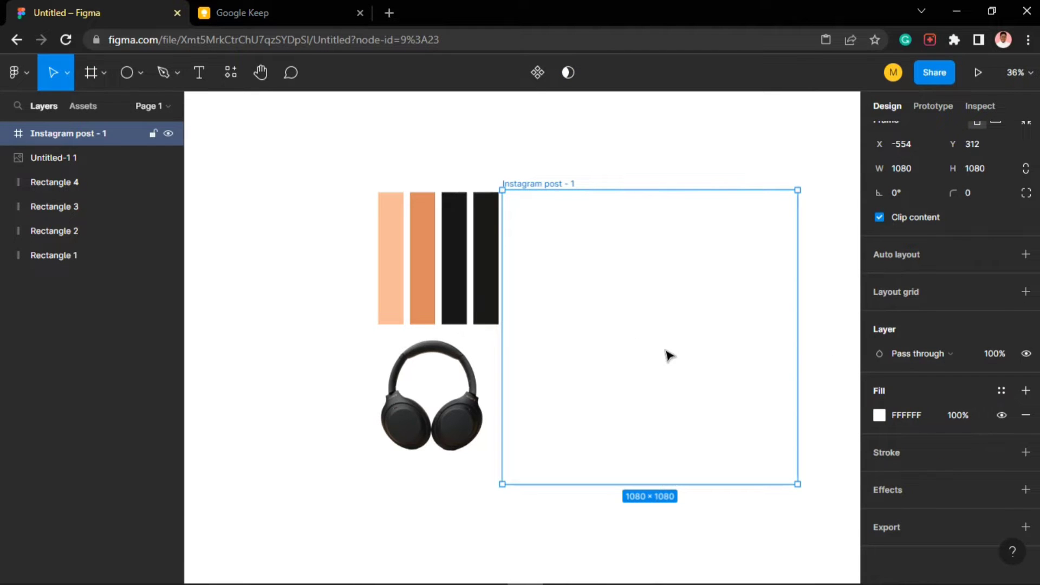
{"action": "left_click_drag", "start_coordinate": [817, 345], "coordinate": [718, 335]}
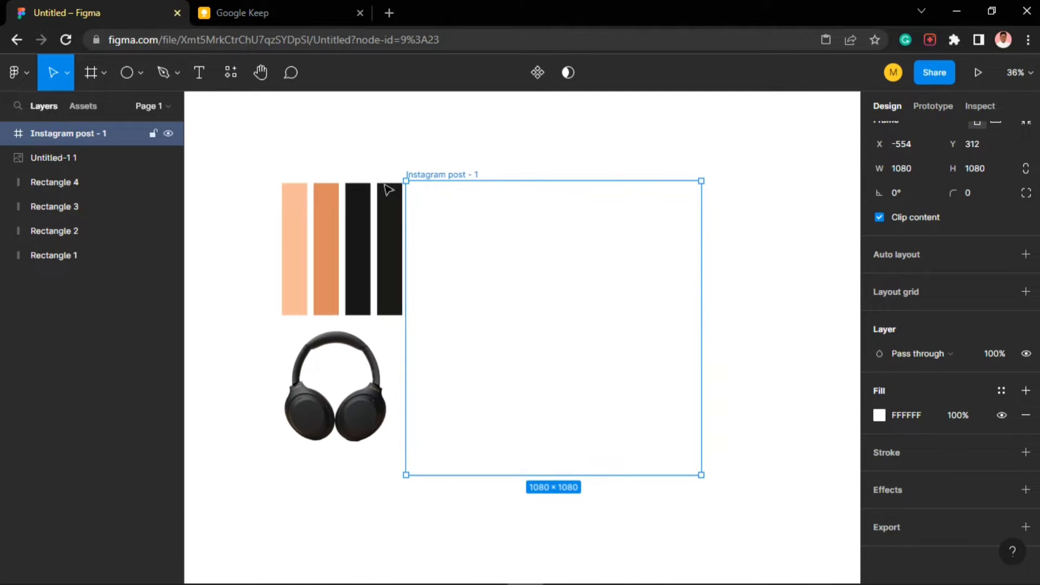
{"action": "left_click", "coordinate": [487, 201]}
{"action": "left_click_drag", "start_coordinate": [497, 203], "coordinate": [500, 211]}
{"action": "key", "text": "ctrl+z"}
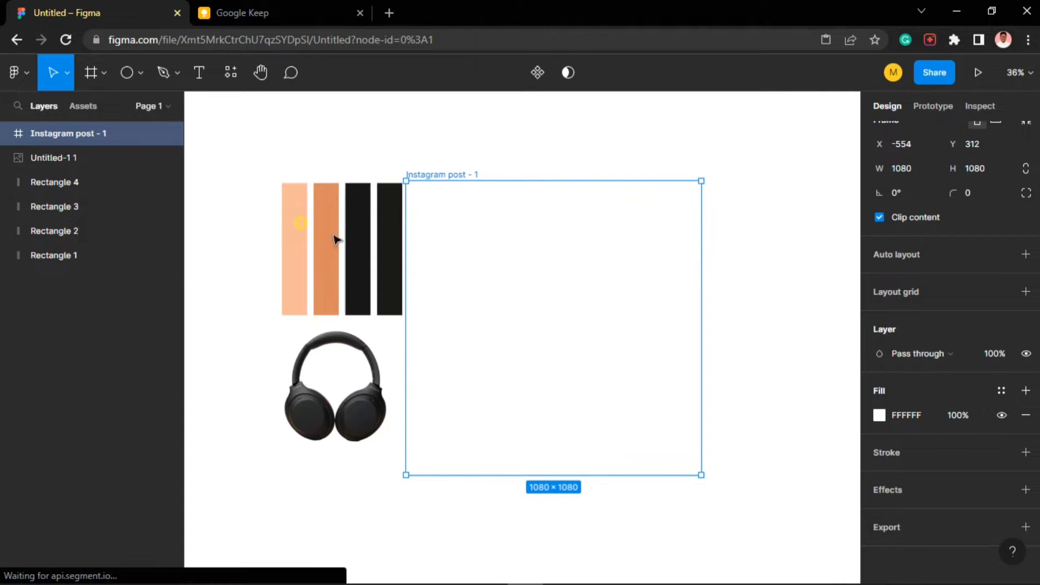
- Move the four colour swatches together further away from the left edge of the Instagram post frame
{"action": "left_click_drag", "start_coordinate": [265, 209], "coordinate": [363, 249]}
{"action": "left_click", "coordinate": [351, 163]}
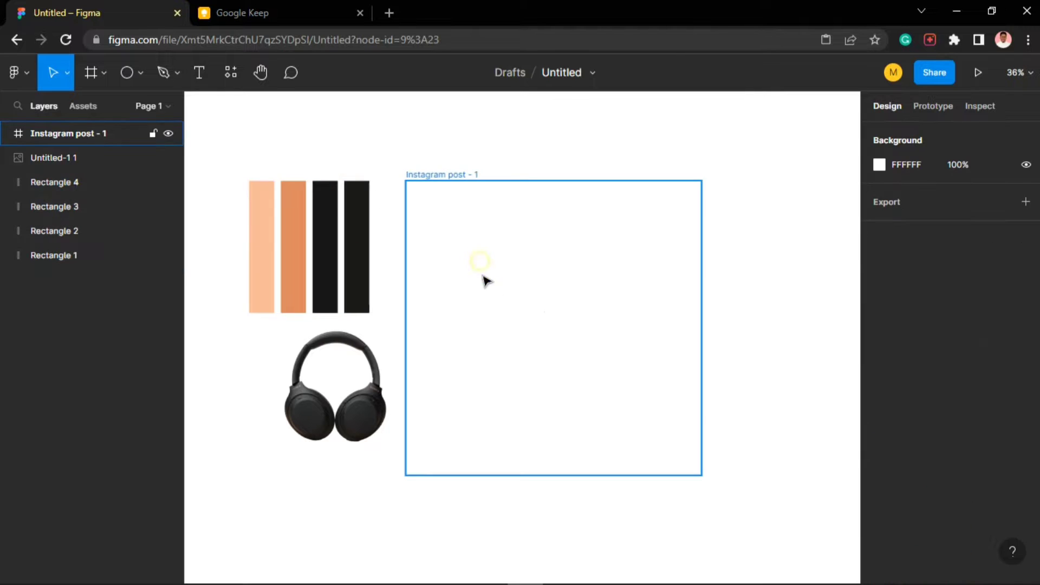
- Draw a 1080 × 1080 rectangle inside the Instagram post frame so that it covers the whole frame
{"action": "left_click", "coordinate": [523, 297]}
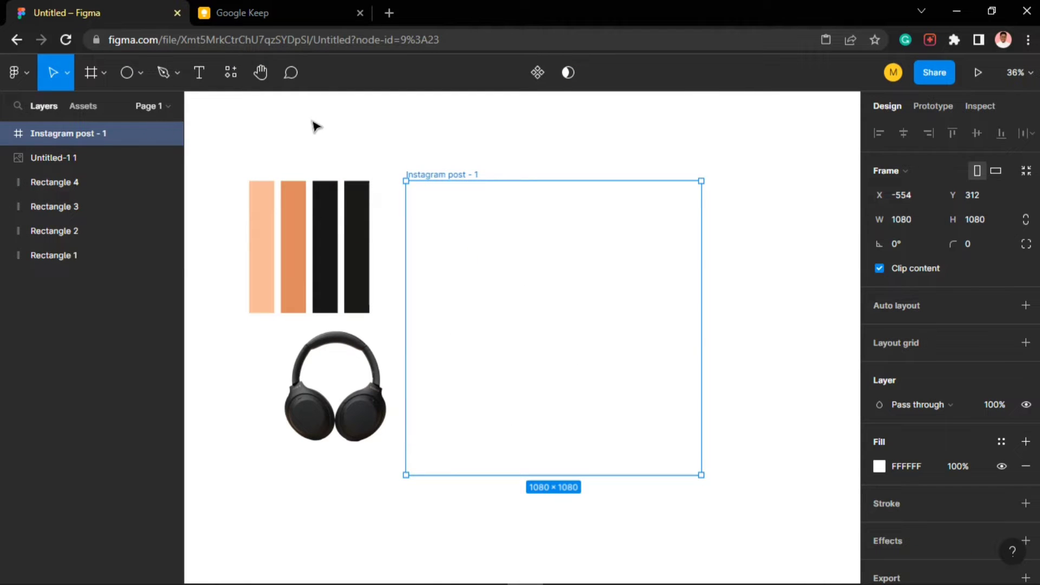
{"action": "left_click", "coordinate": [139, 73]}
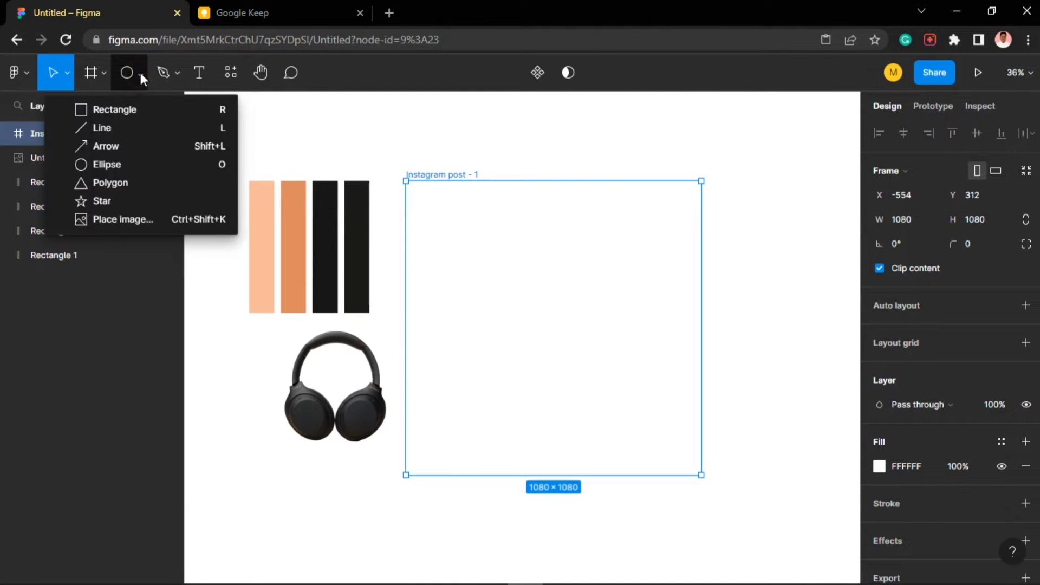
{"action": "left_click", "coordinate": [129, 105]}
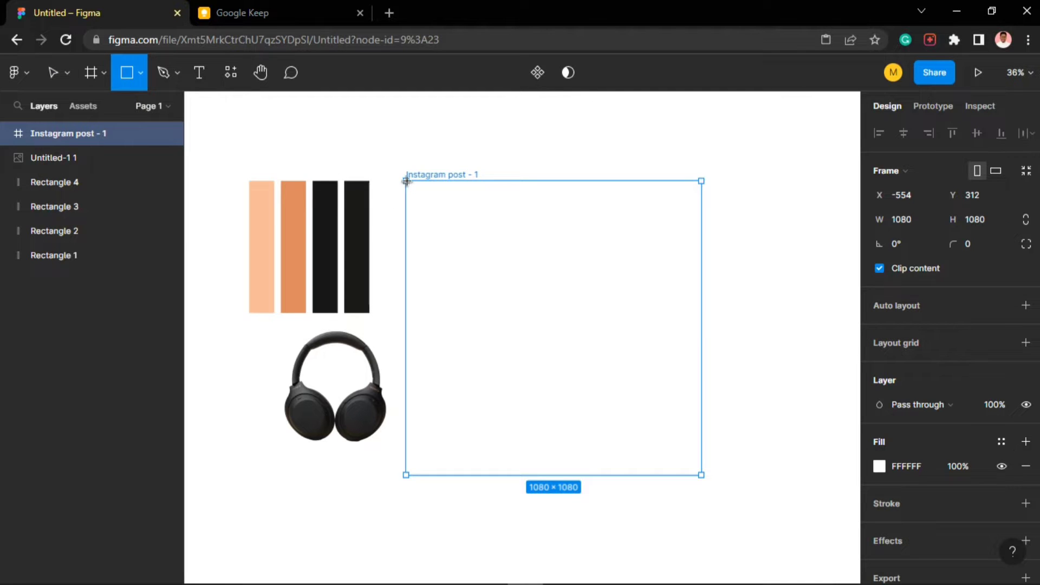
{"action": "mouse_move", "coordinate": [406, 181]}
{"action": "left_mouse_down"}
{"action": "mouse_move", "coordinate": [457, 251]}
{"action": "mouse_move", "coordinate": [594, 370]}
{"action": "mouse_move", "coordinate": [684, 417]}
{"action": "mouse_move", "coordinate": [701, 479]}
{"action": "left_mouse_up"}
{"action": "left_click_drag", "start_coordinate": [543, 390], "coordinate": [551, 392]}
{"action": "left_click", "coordinate": [789, 303]}
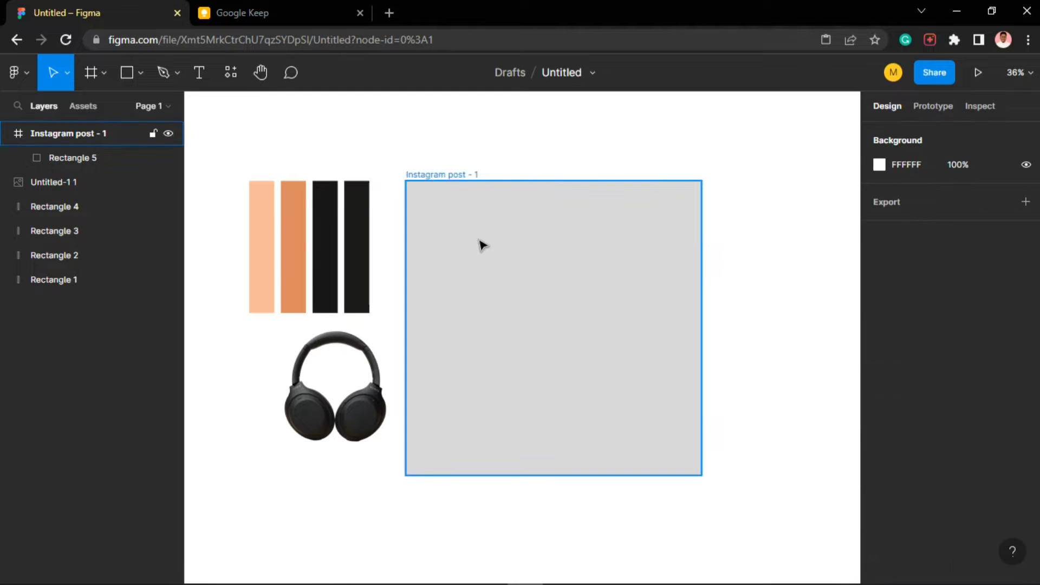
- Set the Instagram post frame's fill to 171717 by sampling the third colour swatch with the eyedropper
{"action": "scroll", "coordinate": [563, 348], "scroll_direction": "up", "scroll_amount": 1}
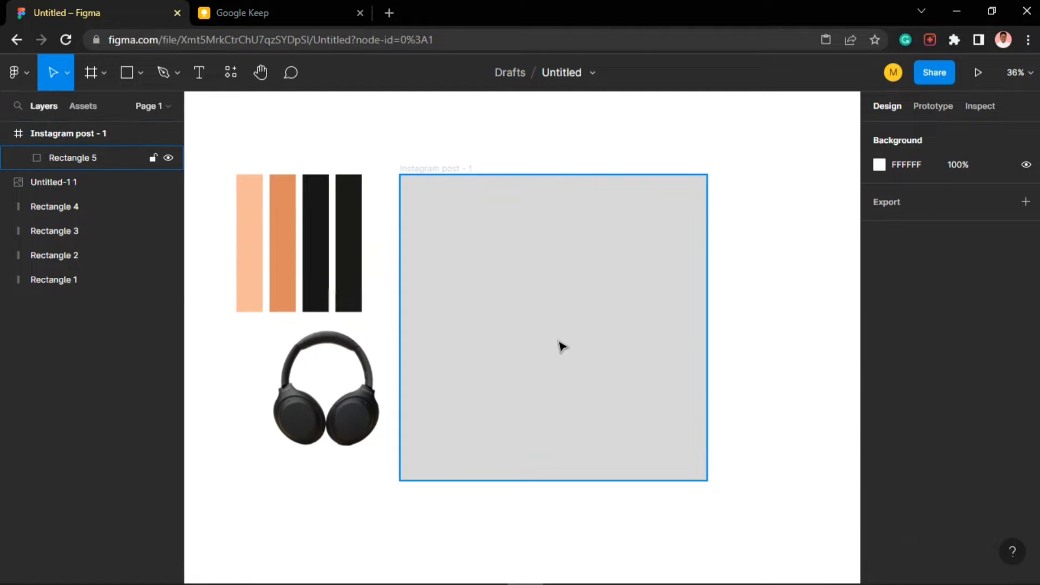
{"action": "left_click", "coordinate": [466, 251]}
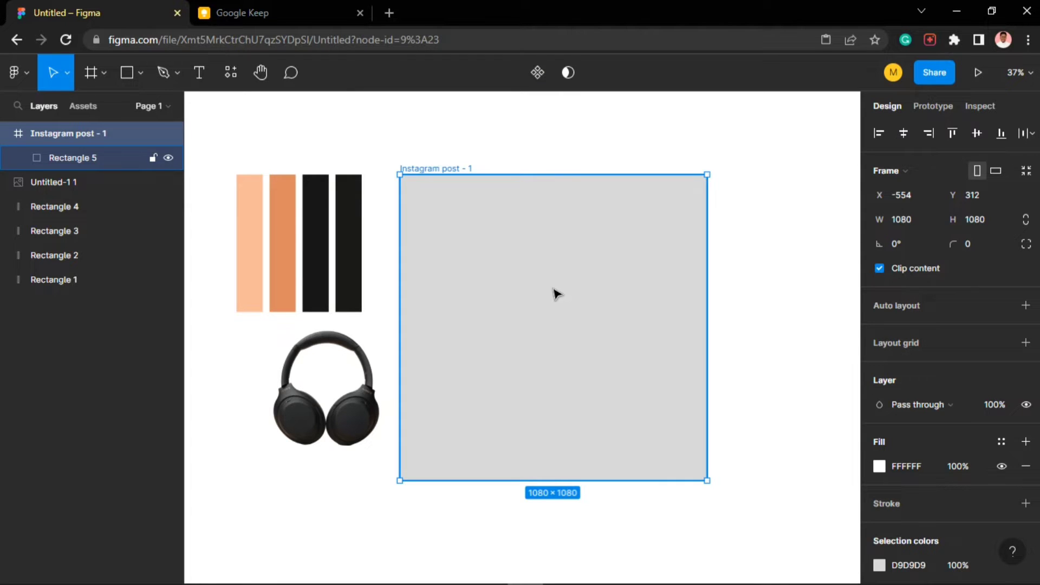
{"action": "left_click", "coordinate": [880, 463]}
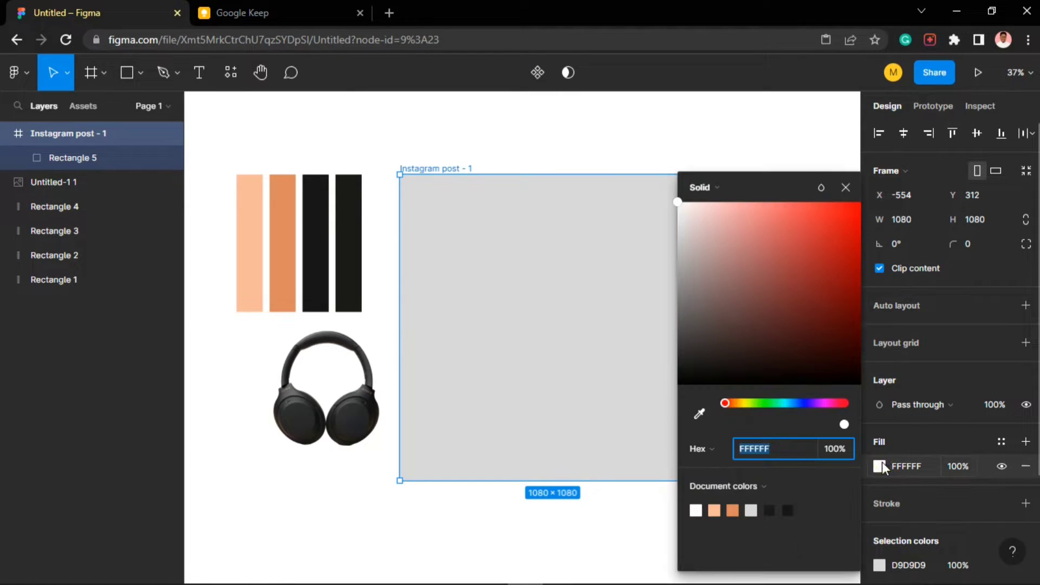
{"action": "left_click", "coordinate": [700, 413]}
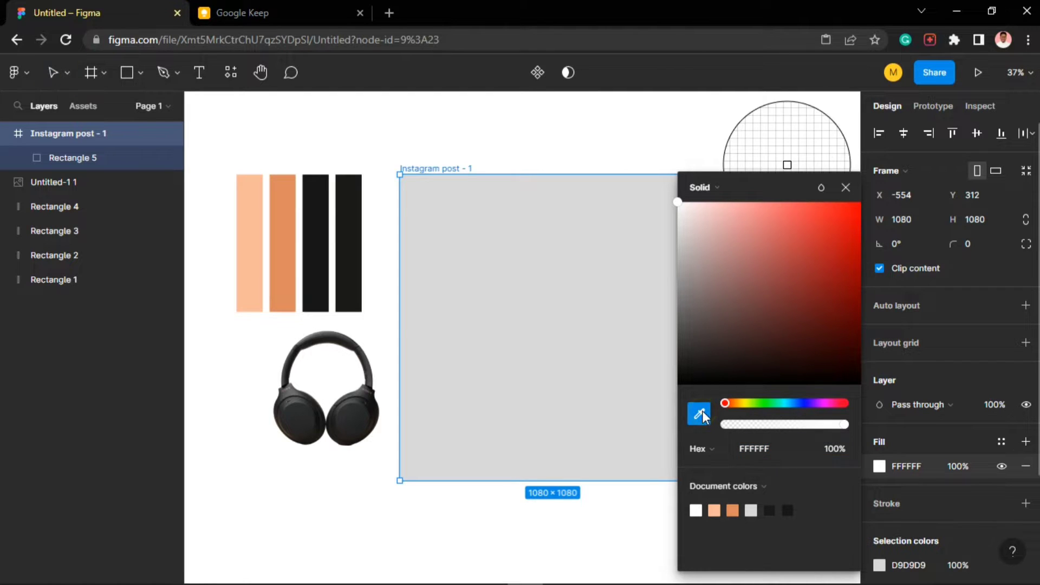
{"action": "left_click", "coordinate": [320, 265]}
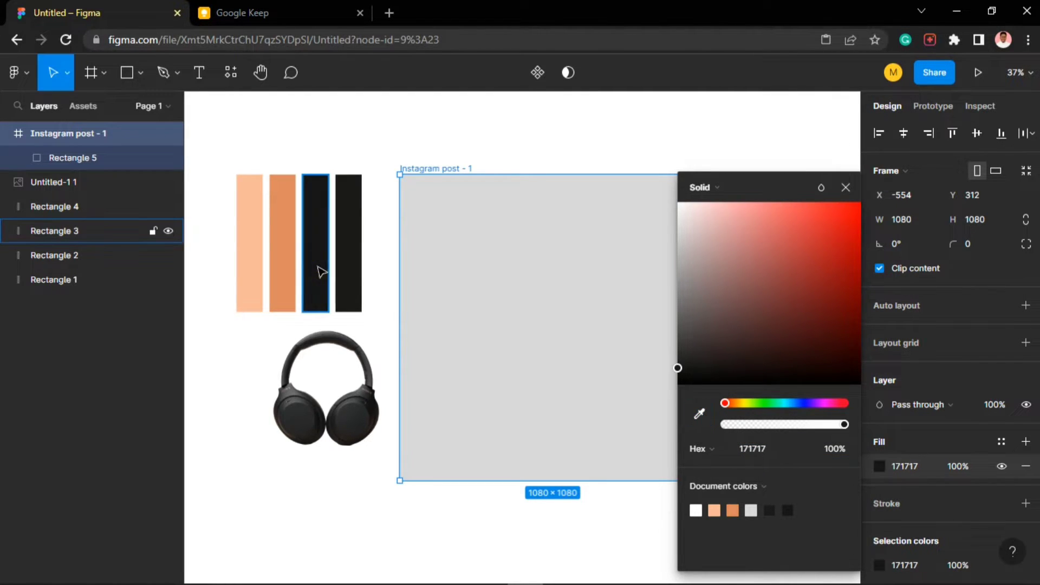
- Fill the rectangle inside the frame with 171717 from the document colours
{"action": "left_click", "coordinate": [631, 365]}
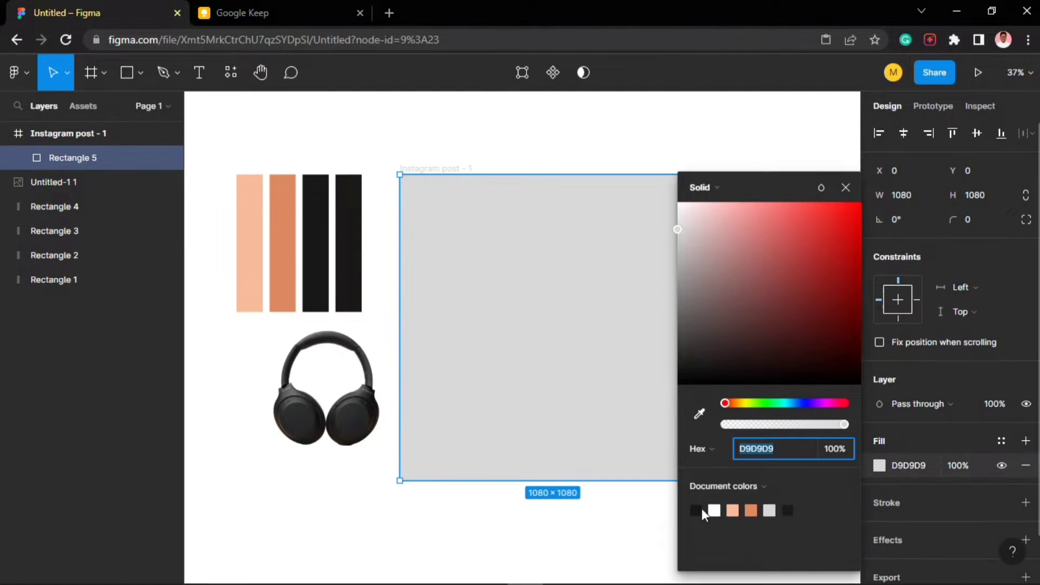
{"action": "left_click", "coordinate": [695, 511]}
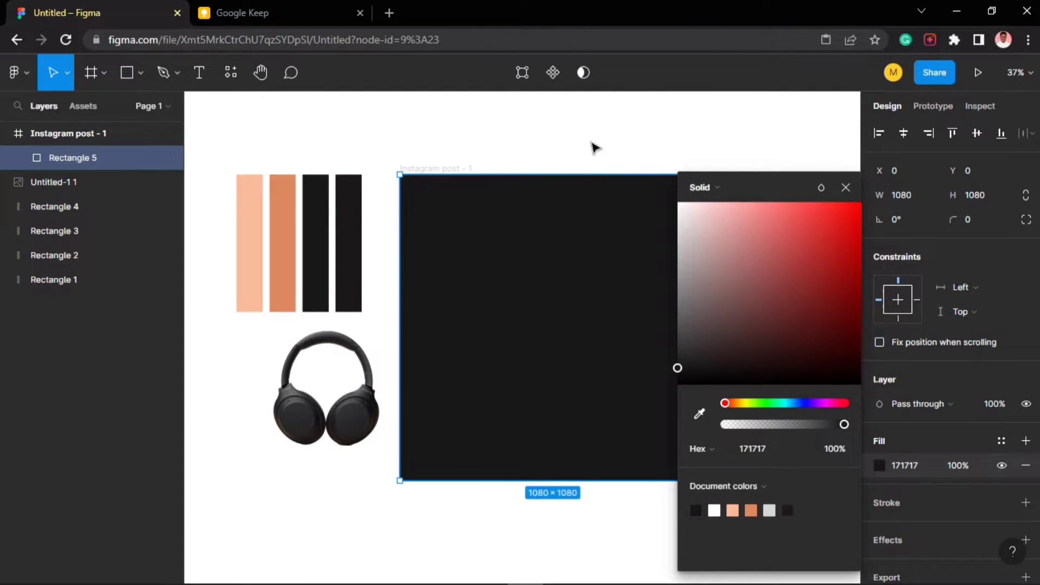
{"action": "left_click", "coordinate": [845, 187]}
{"action": "left_click", "coordinate": [586, 135]}
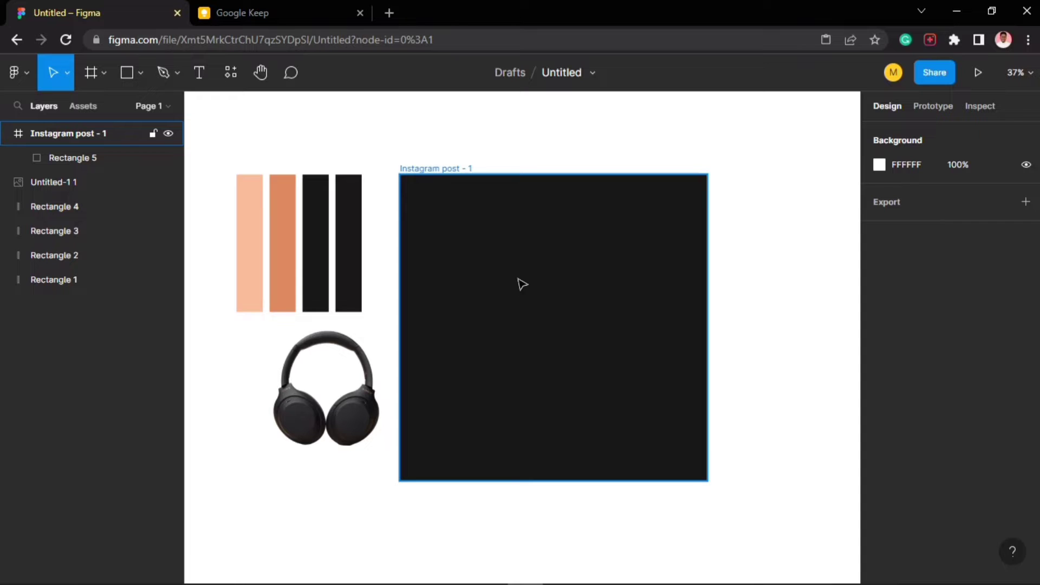
- Place the headphones image inside the Instagram post frame and enlarge it proportionally to about 771 × 818
{"action": "left_click_drag", "start_coordinate": [347, 396], "coordinate": [617, 333]}
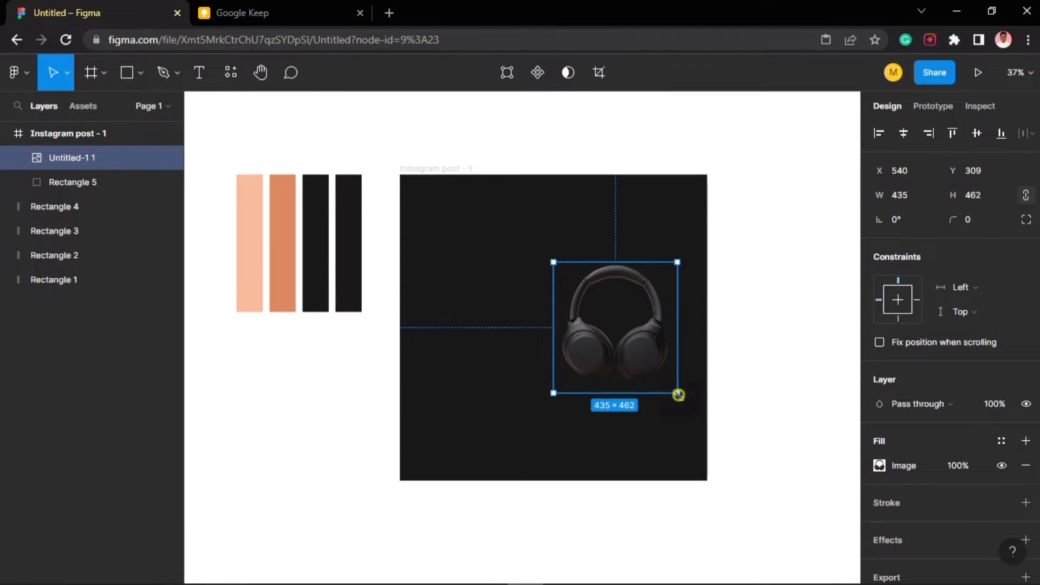
{"action": "left_click_drag", "start_coordinate": [678, 395], "coordinate": [720, 434]}
{"action": "left_click_drag", "start_coordinate": [727, 442], "coordinate": [740, 458]}
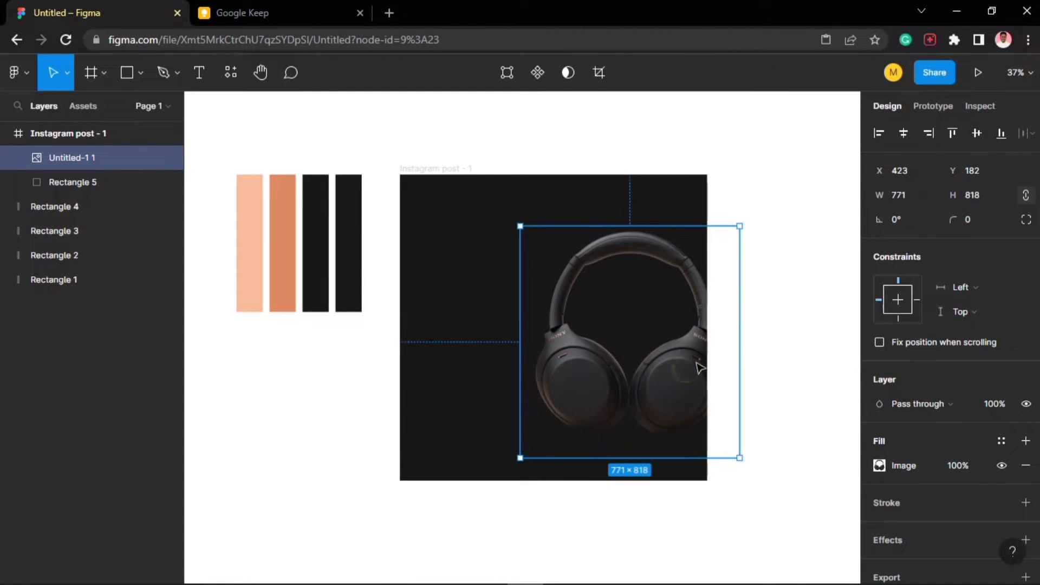
- Shift the headphones up and further past the frame's right edge, and enlarge them to about 794 × 842
{"action": "mouse_move", "coordinate": [697, 364]}
{"action": "left_mouse_down"}
{"action": "mouse_move", "coordinate": [712, 365]}
{"action": "mouse_move", "coordinate": [697, 360]}
{"action": "left_mouse_up"}
{"action": "key", "text": "shift+Right"}
{"action": "key", "text": "shift+Right"}
{"action": "key", "text": "shift+Right"}
{"action": "key", "text": "Right"}
{"action": "key", "text": "Right"}
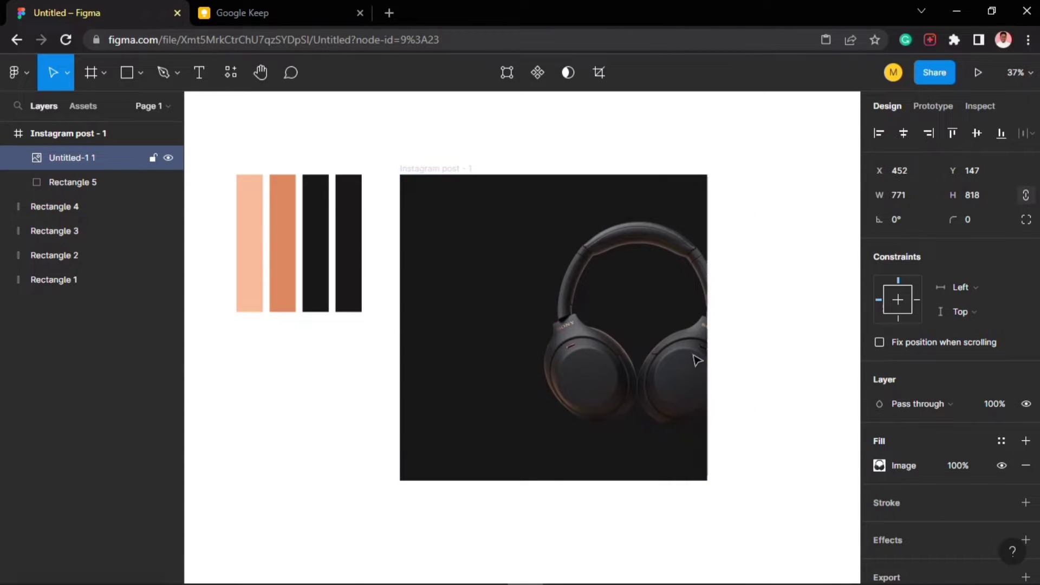
{"action": "key", "text": "shift+Right"}
{"action": "key", "text": "Right"}
{"action": "key", "text": "Right"}
{"action": "key", "text": "Right"}
{"action": "key", "text": "Right"}
{"action": "key", "text": "Right"}
{"action": "key", "text": "Right"}
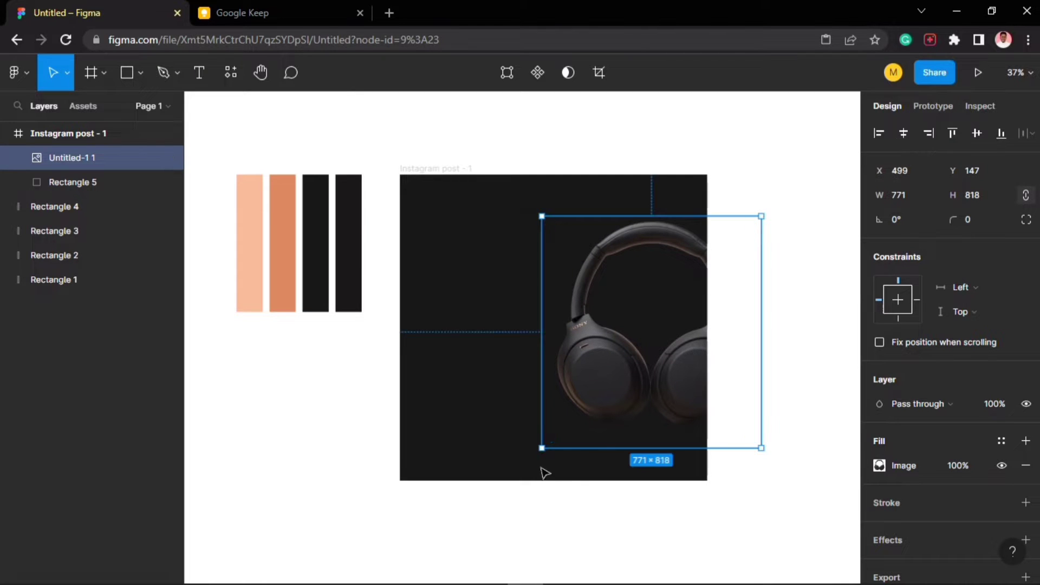
{"action": "left_click_drag", "start_coordinate": [537, 451], "coordinate": [535, 455]}
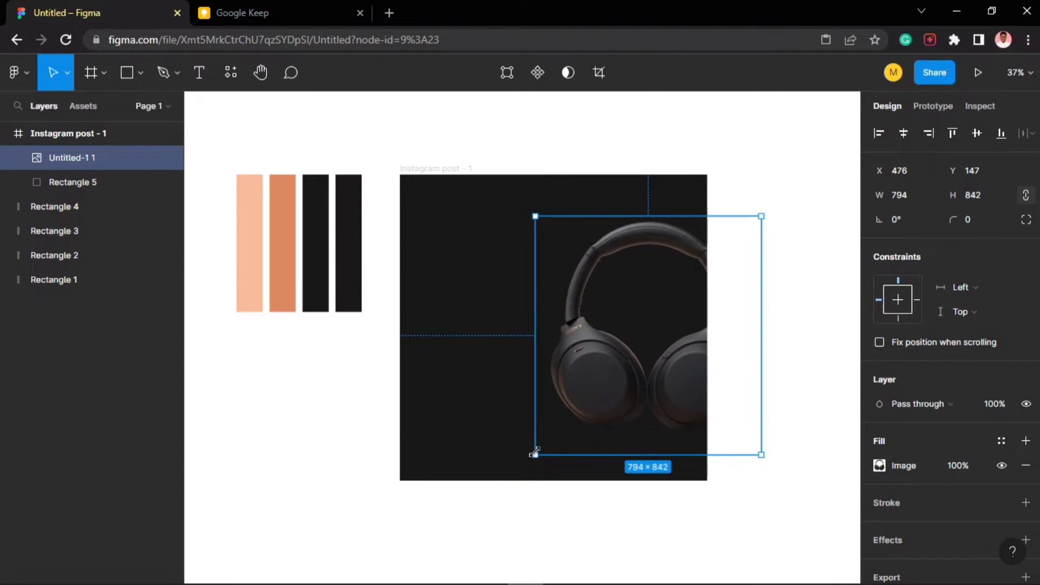
{"action": "left_click", "coordinate": [442, 373]}
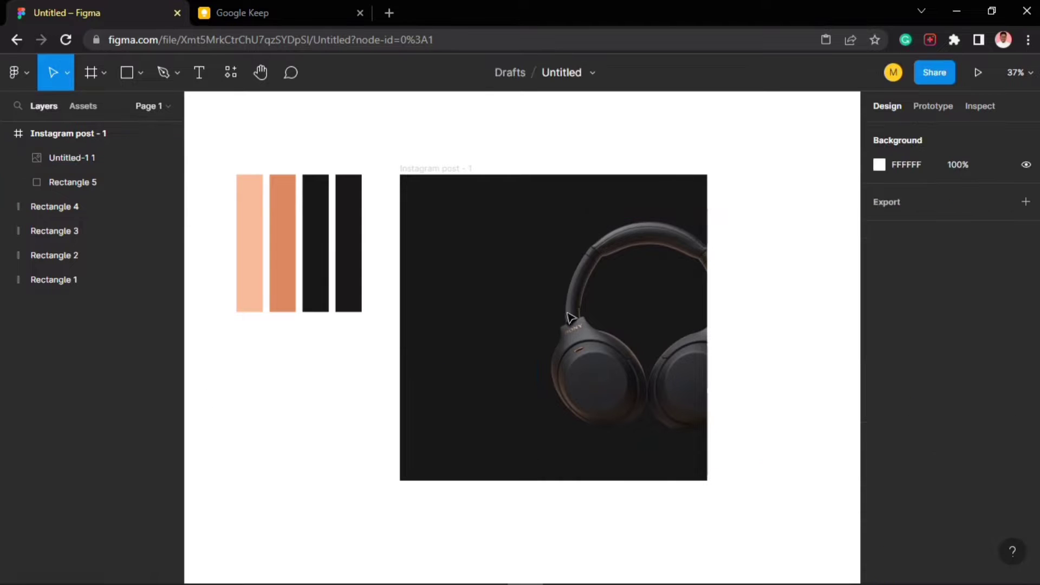
- Check the headline copy in the Google Keep note and start a text layer in Figma beside the headphones
{"action": "left_click", "coordinate": [246, 7]}
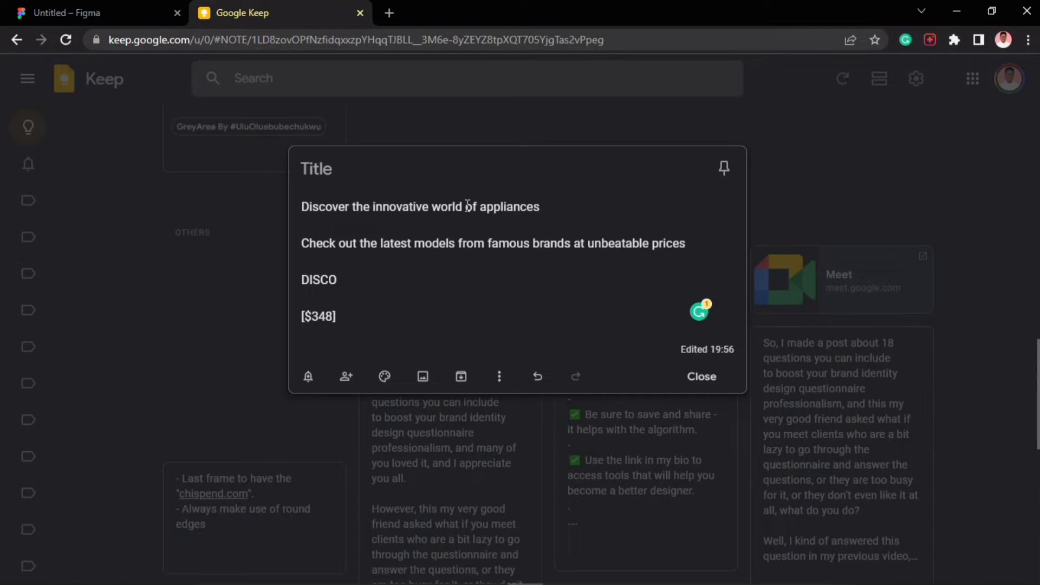
{"action": "left_click", "coordinate": [66, 16]}
{"action": "left_click", "coordinate": [200, 73]}
{"action": "scroll", "coordinate": [466, 277], "scroll_direction": "up", "scroll_amount": 3}
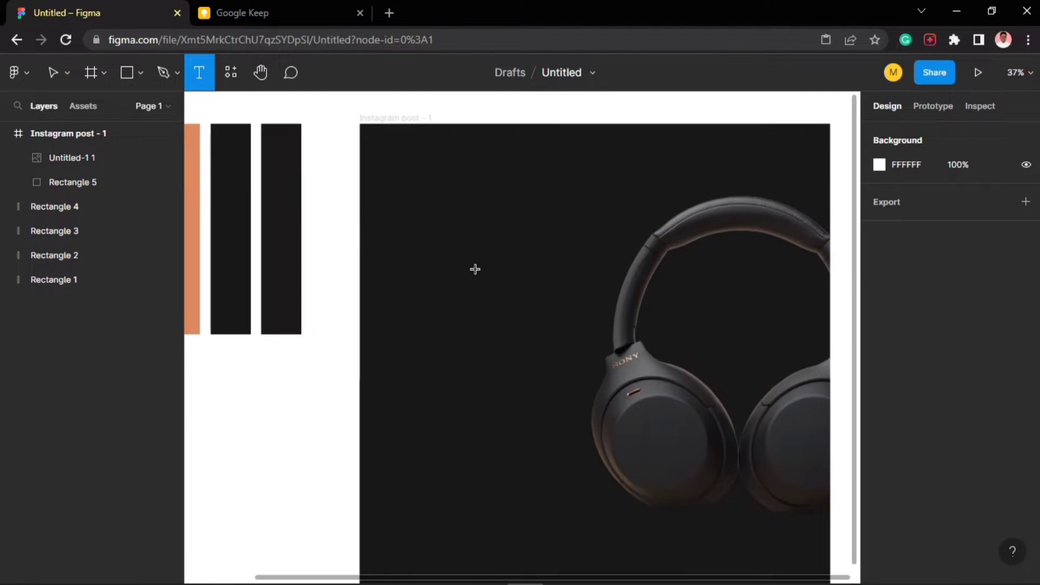
{"action": "left_click", "coordinate": [422, 261]}
{"action": "type", "text": "d"}
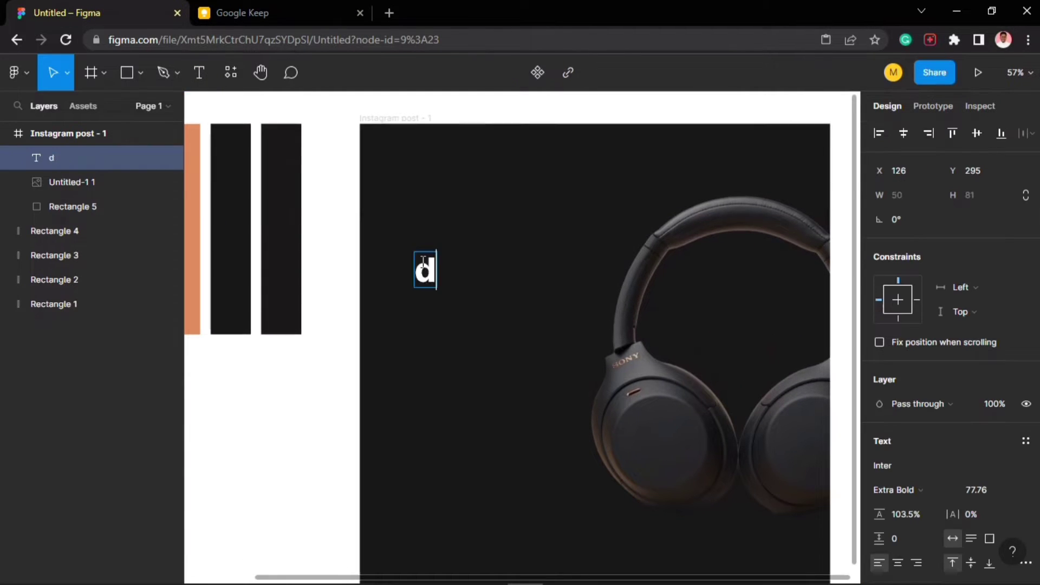
{"action": "type", "text": "ISCOVER"}
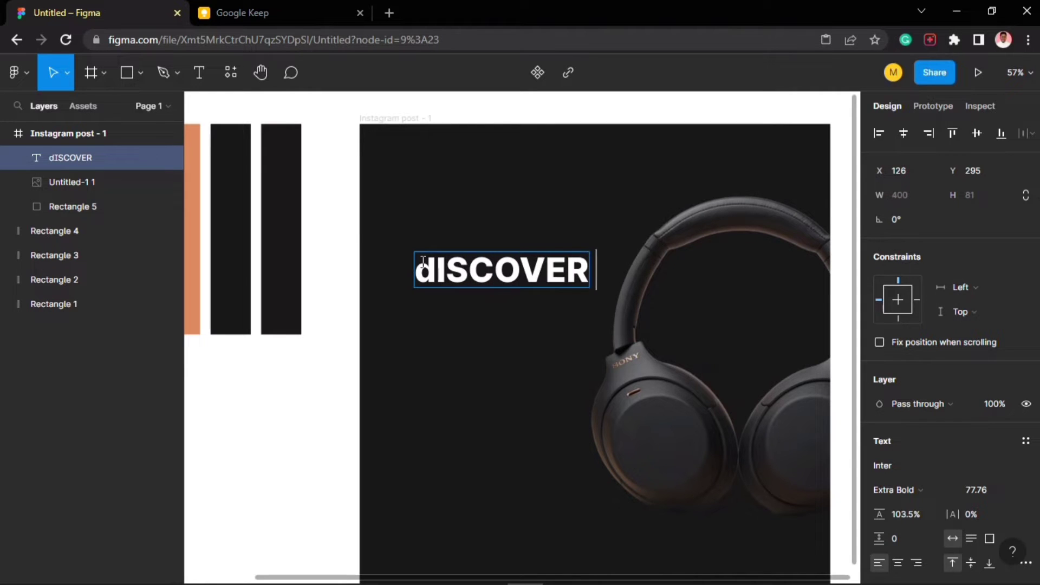
- Replace the text layer's content with the headline "Discover the innovative world of appliances"
{"action": "key", "text": "ctrl+a"}
{"action": "type", "text": "D"}
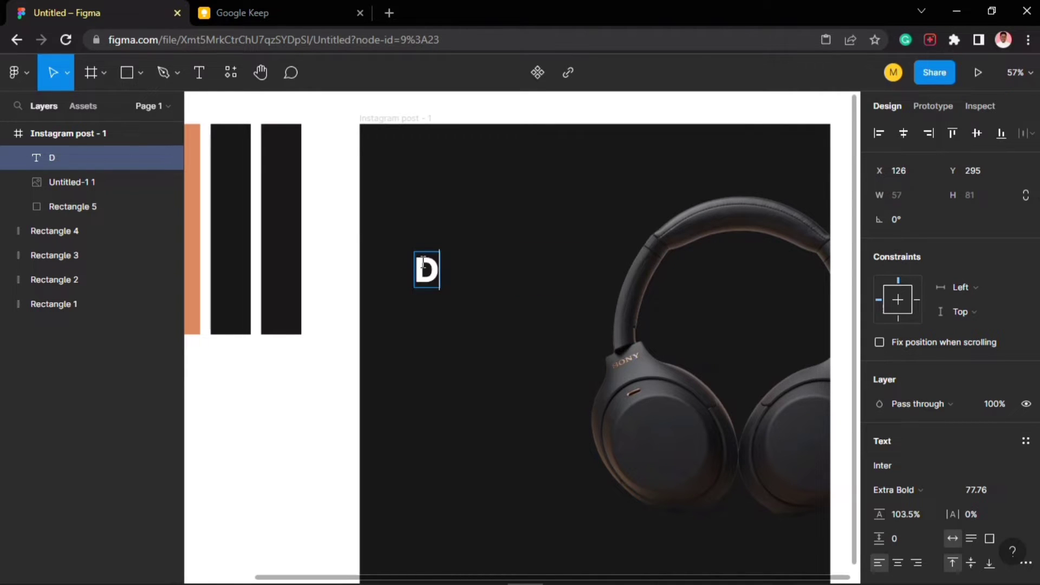
{"action": "type", "text": "iso"}
{"action": "key", "text": "BackSpace"}
{"action": "type", "text": "c"}
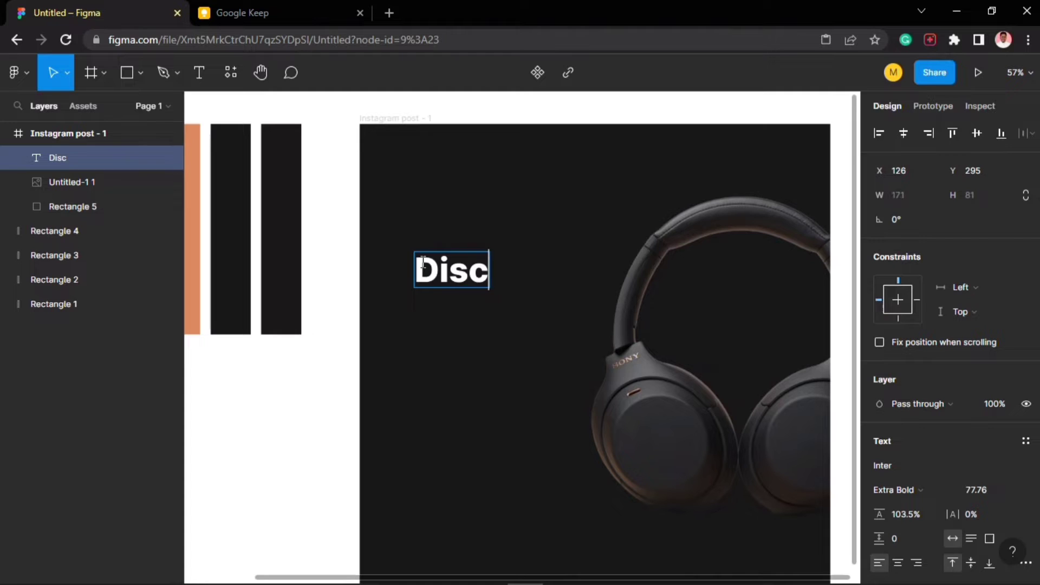
{"action": "type", "text": "over the"}
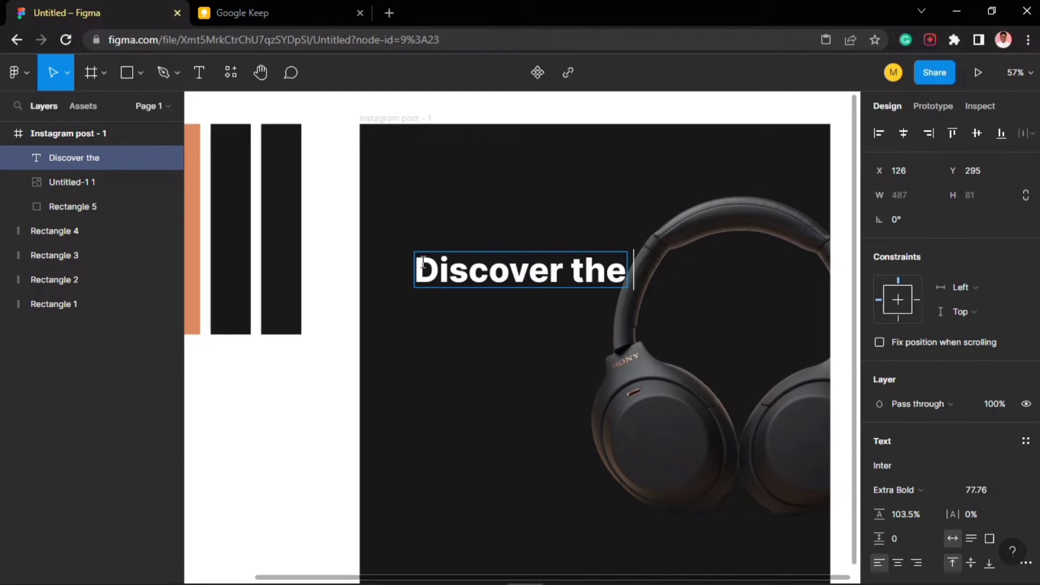
{"action": "type", "text": " innovati"}
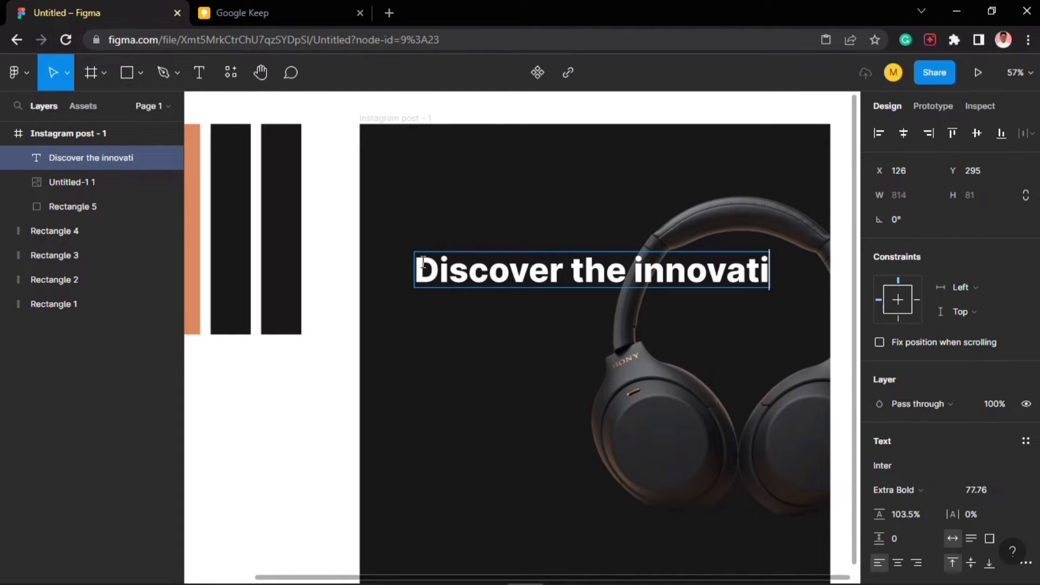
{"action": "type", "text": "ve wo"}
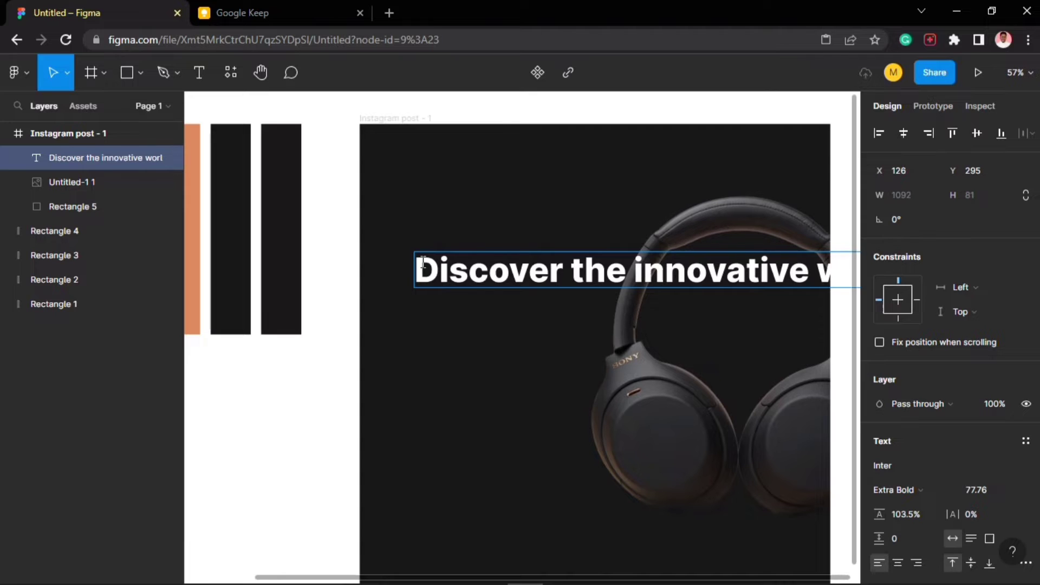
{"action": "type", "text": "rld of music"}
- Break the headline into four lines: "Discover the", "innovative", "world of" and "appliances"
{"action": "scroll", "coordinate": [532, 345], "scroll_direction": "down", "scroll_amount": 3}
{"action": "scroll", "coordinate": [557, 311], "scroll_direction": "up", "scroll_amount": 2}
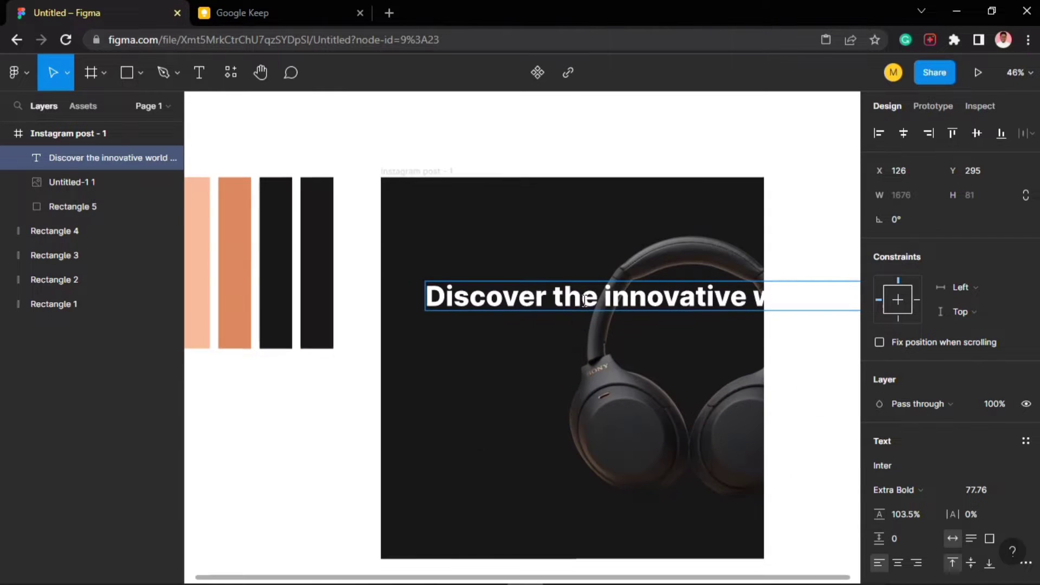
{"action": "scroll", "coordinate": [857, 473], "scroll_direction": "down", "scroll_amount": 1}
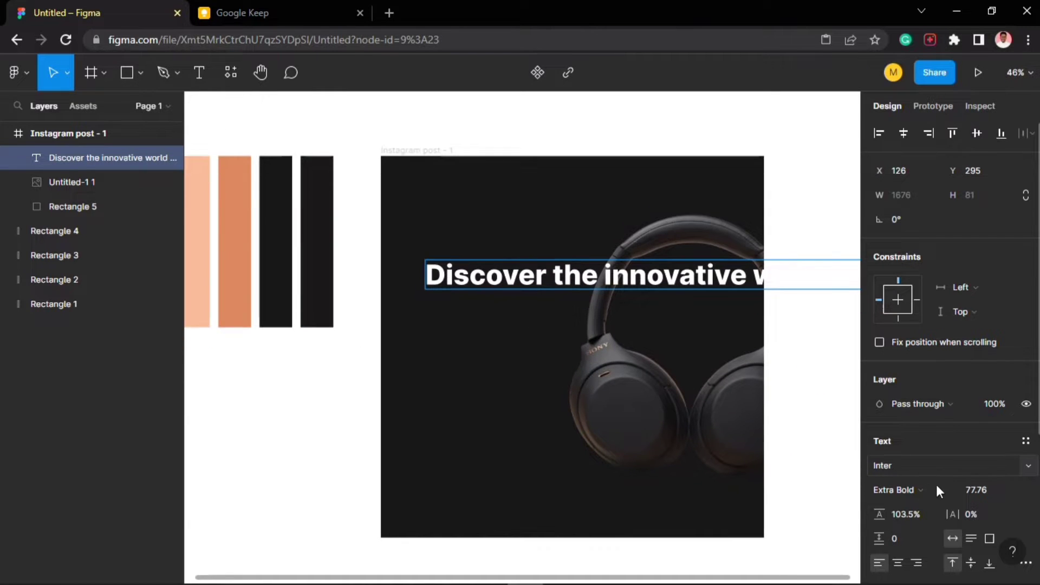
{"action": "scroll", "coordinate": [914, 486], "scroll_direction": "down", "scroll_amount": 4}
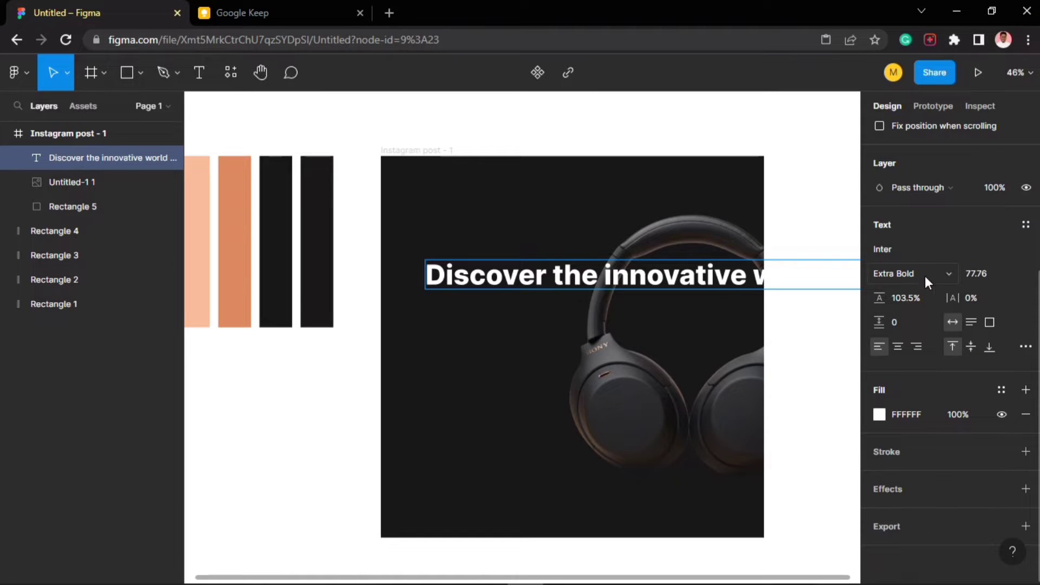
{"action": "left_click", "coordinate": [605, 281]}
{"action": "key", "text": "Return"}
{"action": "left_click", "coordinate": [579, 304]}
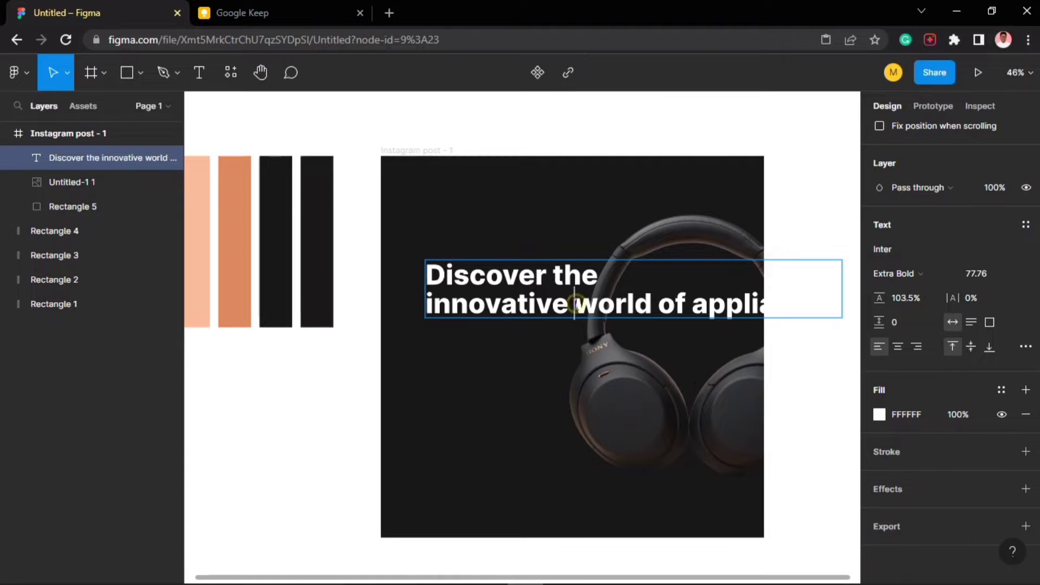
{"action": "key", "text": "Return"}
{"action": "left_click", "coordinate": [548, 333]}
{"action": "key", "text": "Return"}
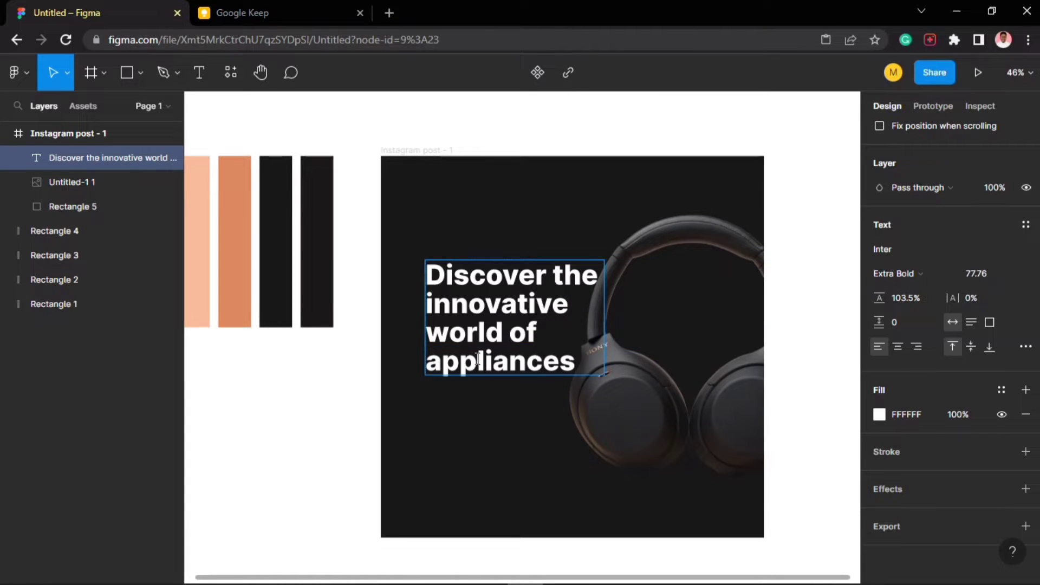
- Move the finished headline slightly down and closer to the frame's left edge, and deselect it
{"action": "left_click", "coordinate": [423, 237]}
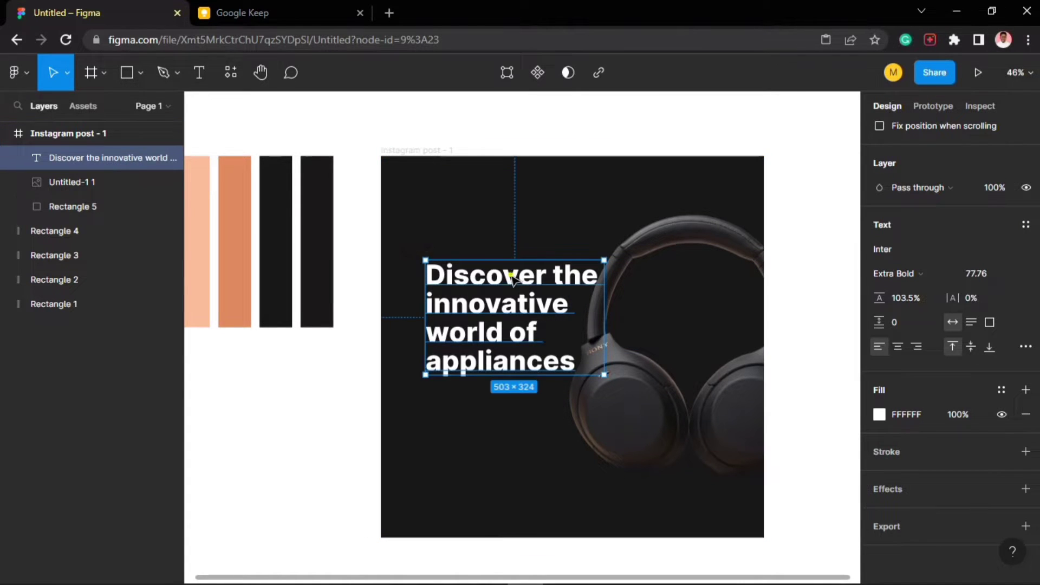
{"action": "left_click_drag", "start_coordinate": [514, 278], "coordinate": [502, 283]}
{"action": "scroll", "coordinate": [515, 477], "scroll_direction": "up", "scroll_amount": 5}
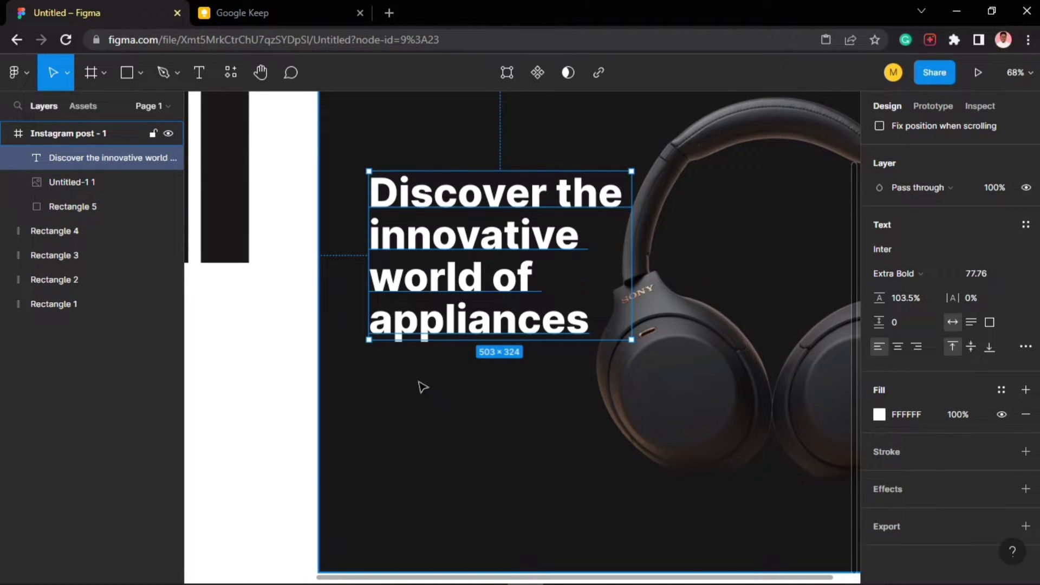
{"action": "left_click", "coordinate": [342, 161]}
- Add a text layer reading "Check out the latest models" below the headline, checking the copy in the Google Keep note
{"action": "left_click", "coordinate": [198, 72]}
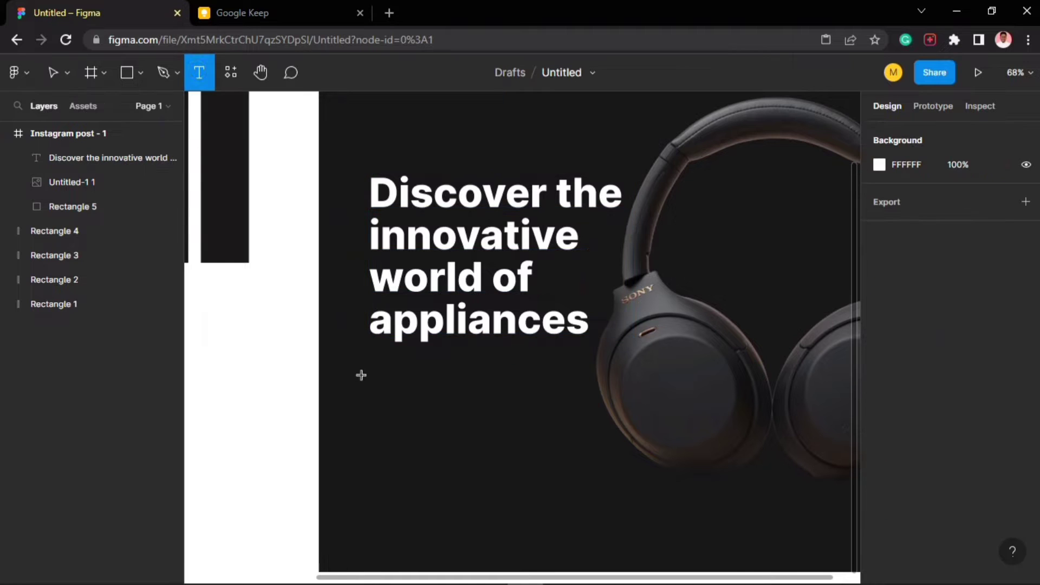
{"action": "left_click", "coordinate": [377, 376]}
{"action": "left_click", "coordinate": [252, 11]}
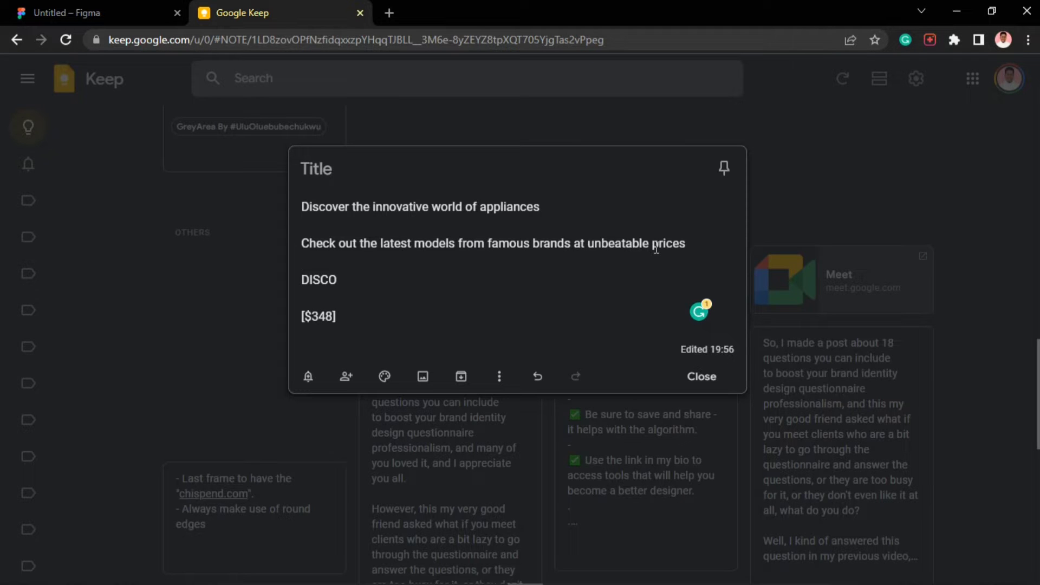
{"action": "left_click", "coordinate": [125, 8]}
{"action": "scroll", "coordinate": [480, 349], "scroll_direction": "down", "scroll_amount": 3}
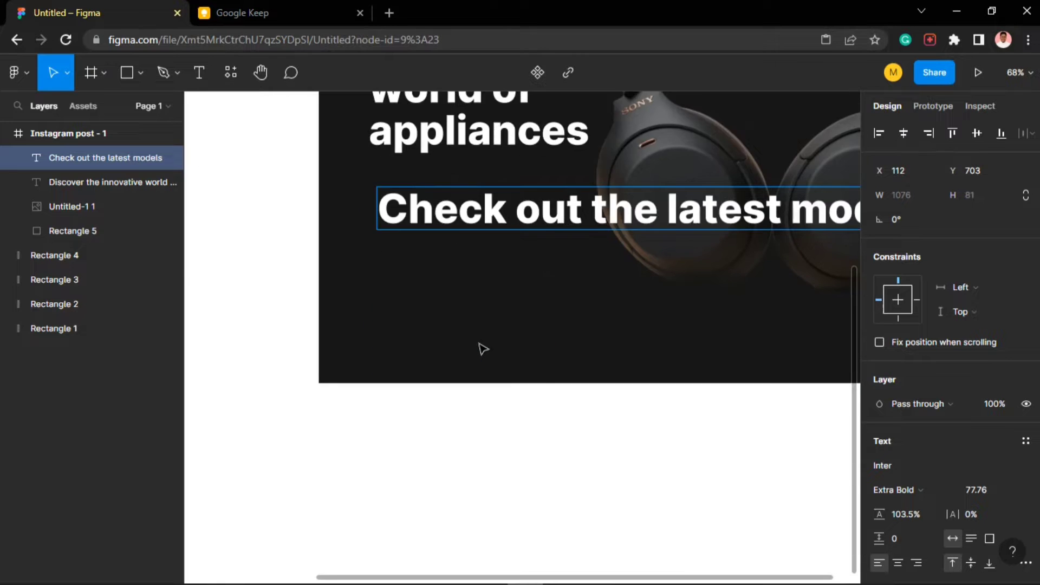
{"action": "left_click", "coordinate": [47, 76]}
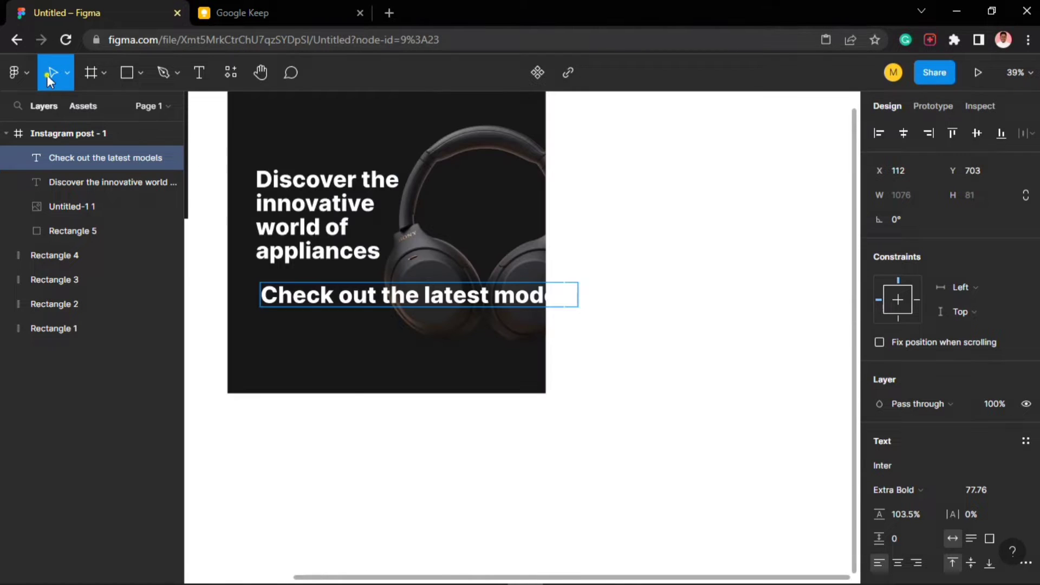
{"action": "left_click", "coordinate": [464, 474]}
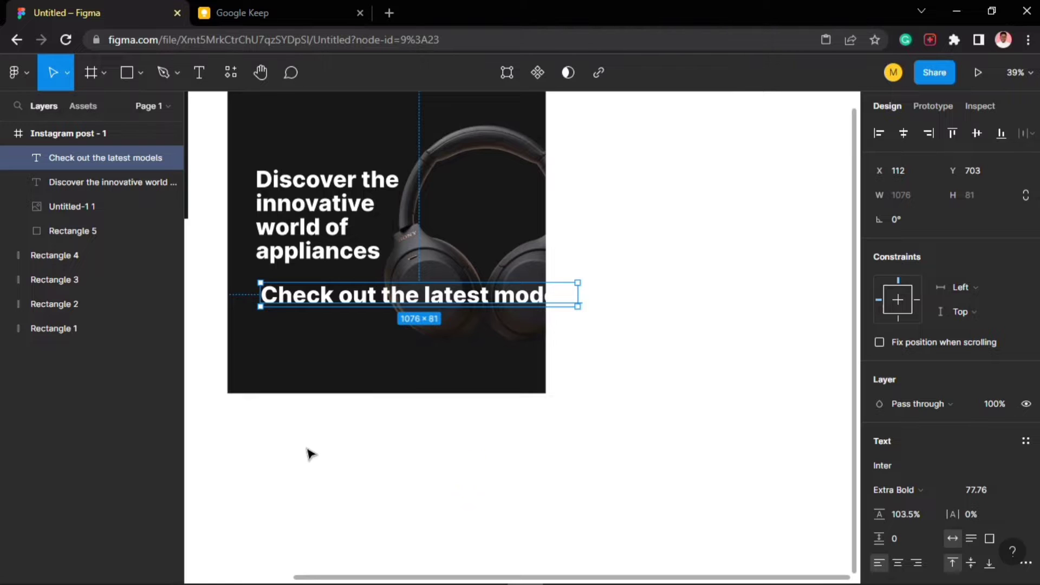
- Move the "Check out the latest models" text up beneath the headline and align it with the headline's left edge
{"action": "scroll", "coordinate": [505, 378], "scroll_direction": "down", "scroll_amount": 2}
{"action": "scroll", "coordinate": [297, 332], "scroll_direction": "up", "scroll_amount": 3}
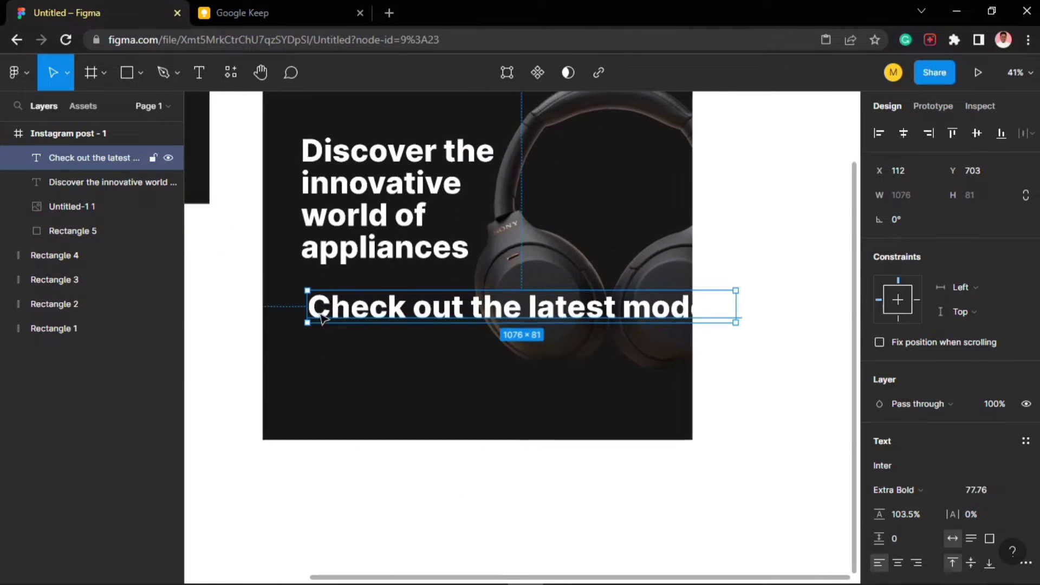
{"action": "scroll", "coordinate": [322, 317], "scroll_direction": "up", "scroll_amount": 3}
{"action": "left_click_drag", "start_coordinate": [368, 320], "coordinate": [353, 286]}
- Set the "Check out the latest models" text to Regular weight and font size 20
{"action": "scroll", "coordinate": [932, 484], "scroll_direction": "down", "scroll_amount": 3}
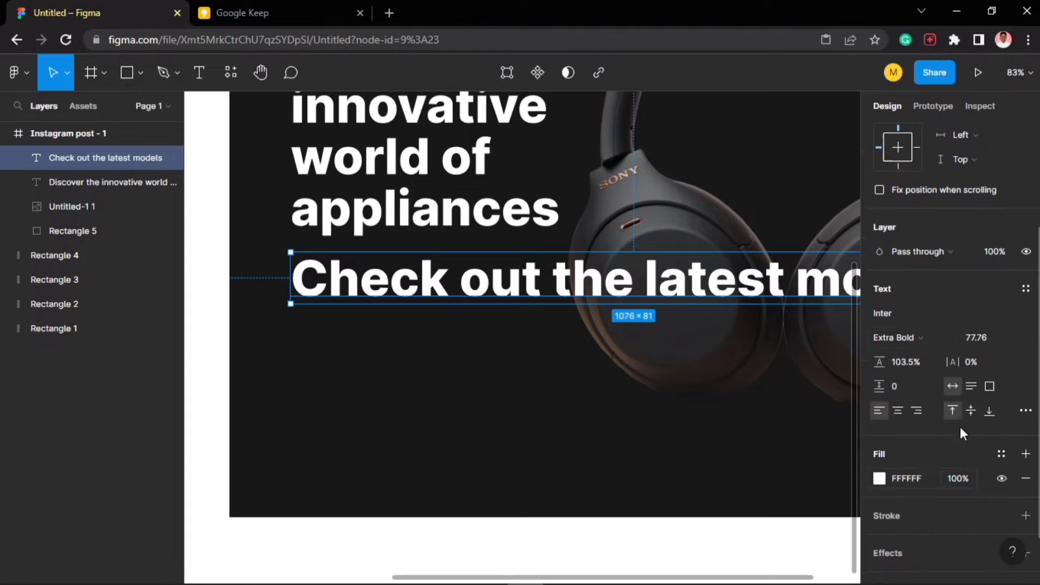
{"action": "left_click", "coordinate": [946, 330]}
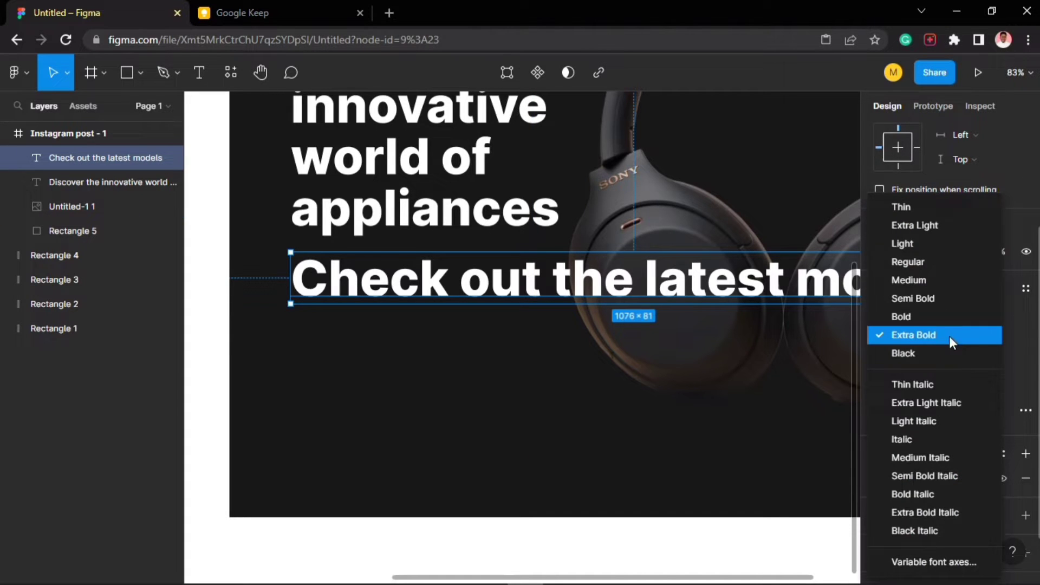
{"action": "left_click", "coordinate": [924, 278]}
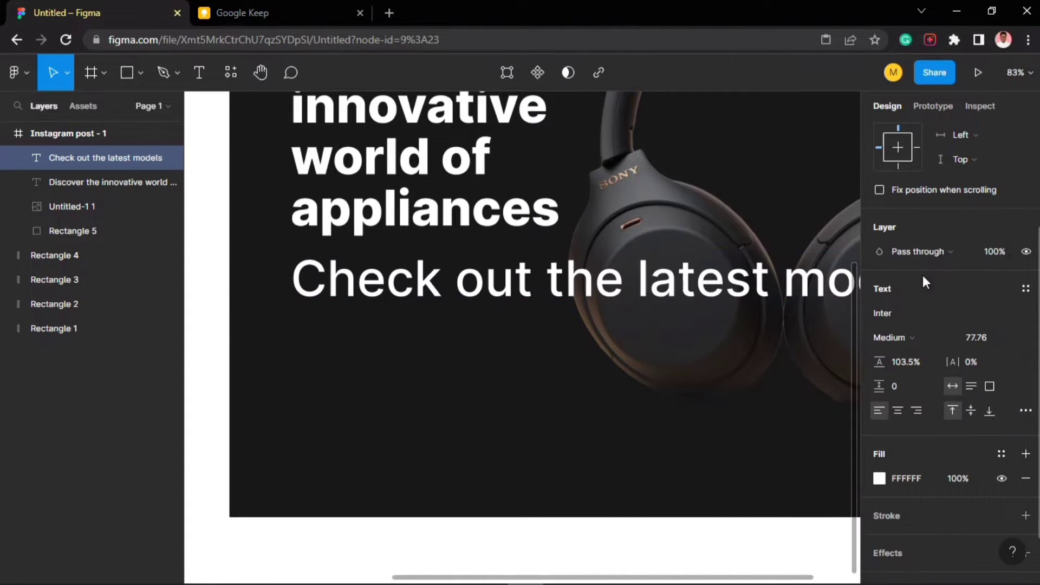
{"action": "left_click", "coordinate": [948, 335]}
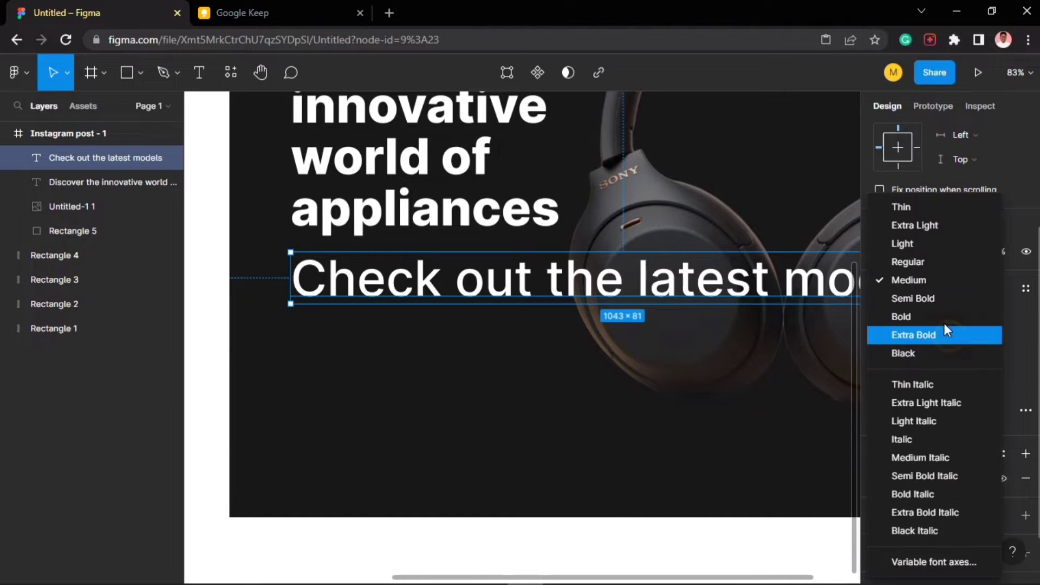
{"action": "left_click", "coordinate": [918, 268]}
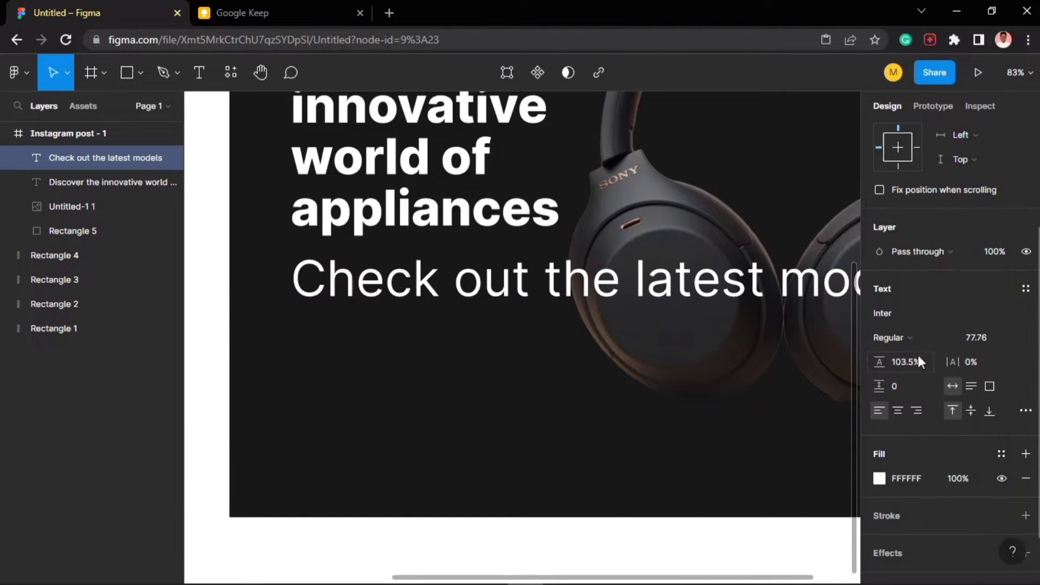
{"action": "left_click", "coordinate": [971, 341]}
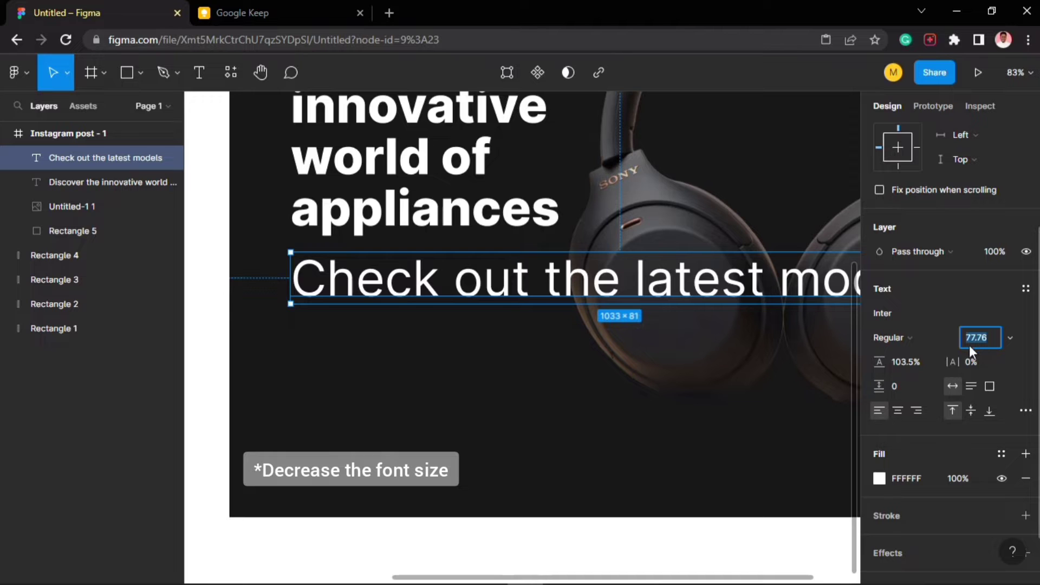
{"action": "type", "text": "20"}
{"action": "key", "text": "Return"}
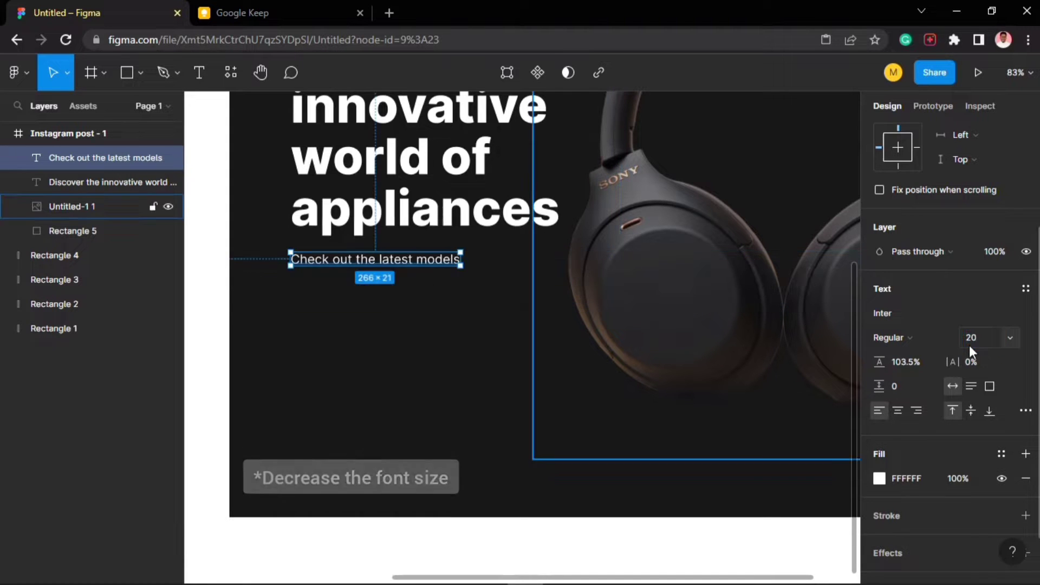
- Append "from famous brands at unbeatable prices" to the subtext, checking the wording in the Google Keep note
{"action": "scroll", "coordinate": [461, 262], "scroll_direction": "up", "scroll_amount": 5}
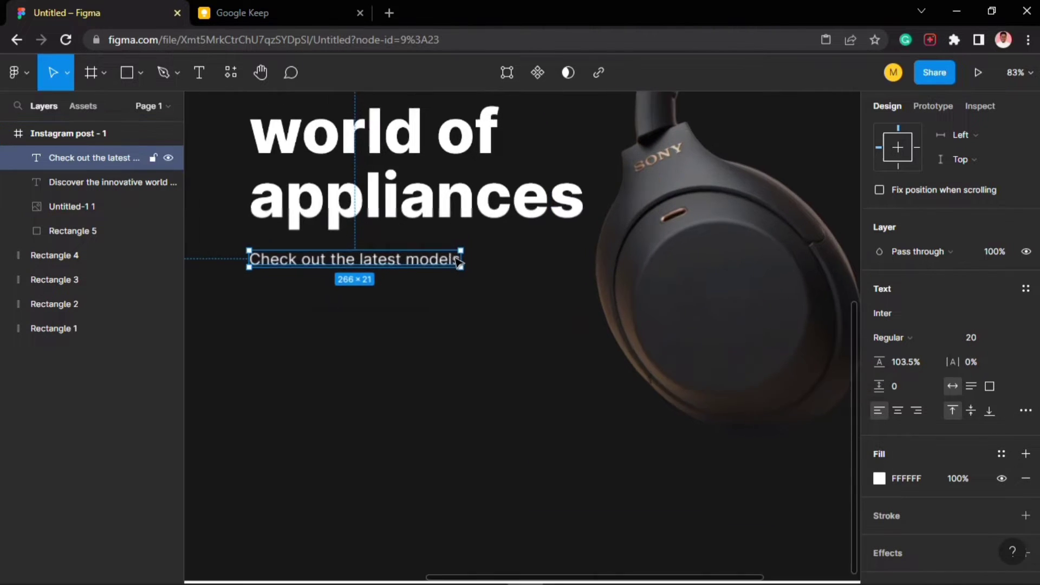
{"action": "double_click", "coordinate": [463, 260]}
{"action": "left_click", "coordinate": [463, 259]}
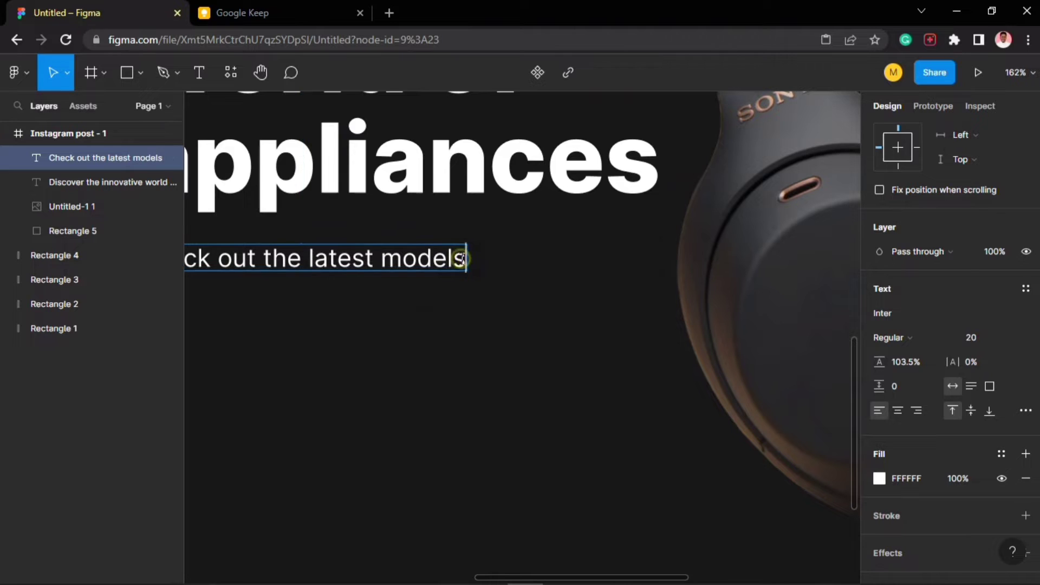
{"action": "left_click", "coordinate": [275, 16]}
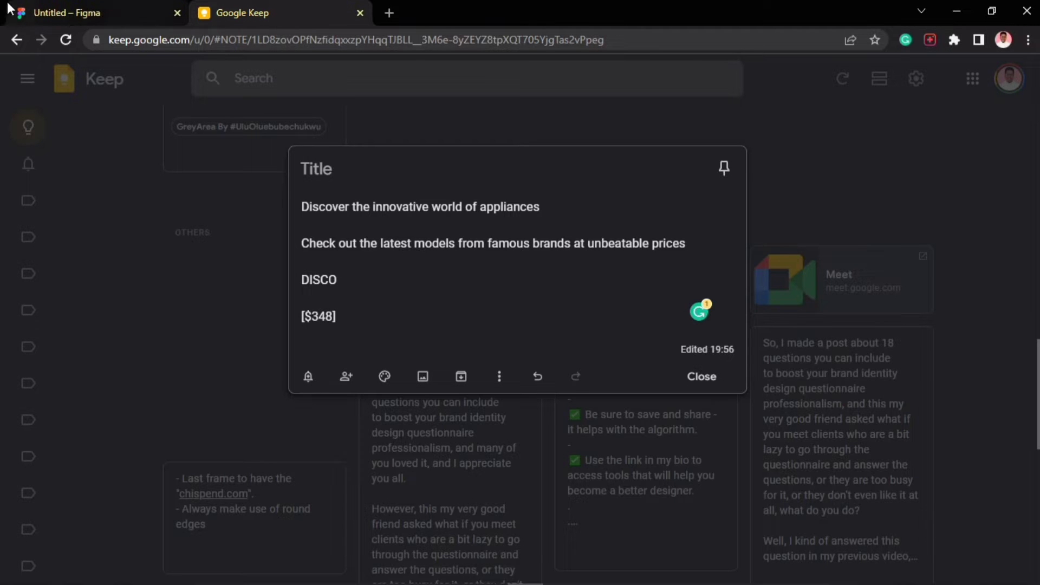
{"action": "left_click", "coordinate": [53, 4]}
{"action": "type", "text": "from famous brands at unbeatable prices"}
- Break the subtext into two lines before the word "famous"
{"action": "scroll", "coordinate": [728, 322], "scroll_direction": "down", "scroll_amount": 5}
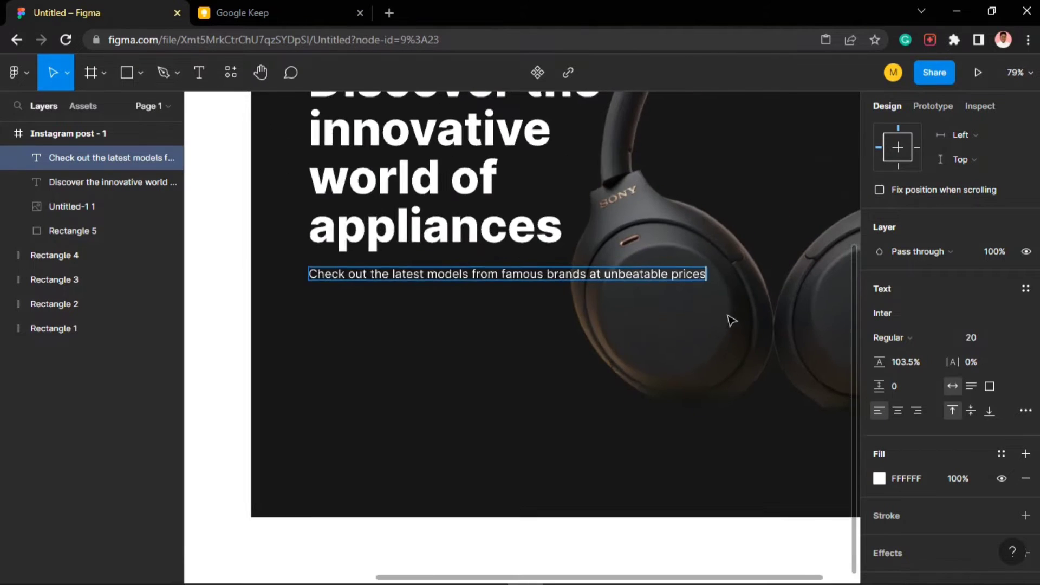
{"action": "scroll", "coordinate": [528, 273], "scroll_direction": "up", "scroll_amount": 3}
{"action": "scroll", "coordinate": [528, 273], "scroll_direction": "up", "scroll_amount": 3}
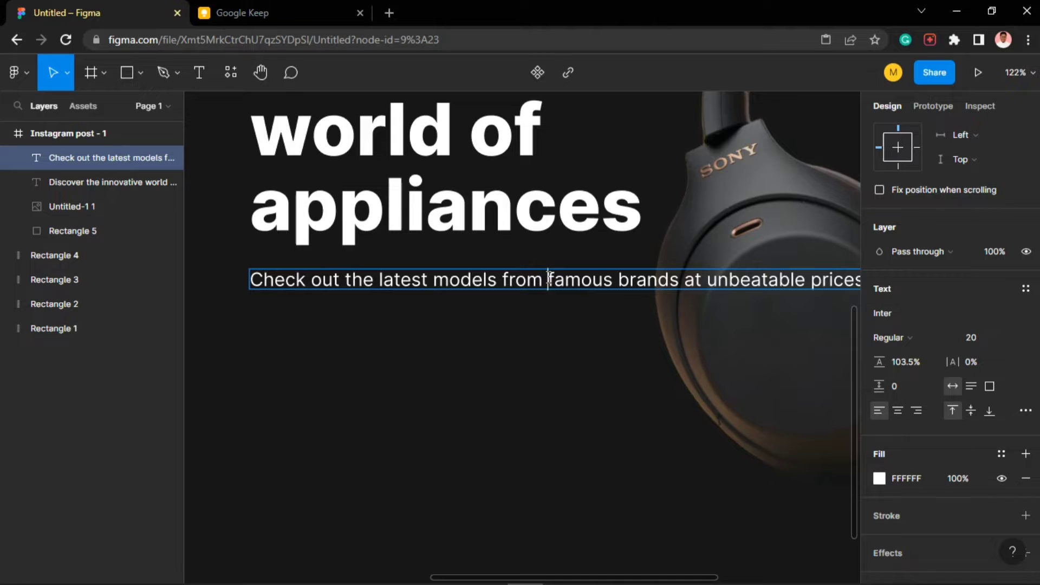
{"action": "left_click", "coordinate": [548, 279]}
{"action": "key", "text": "Return"}
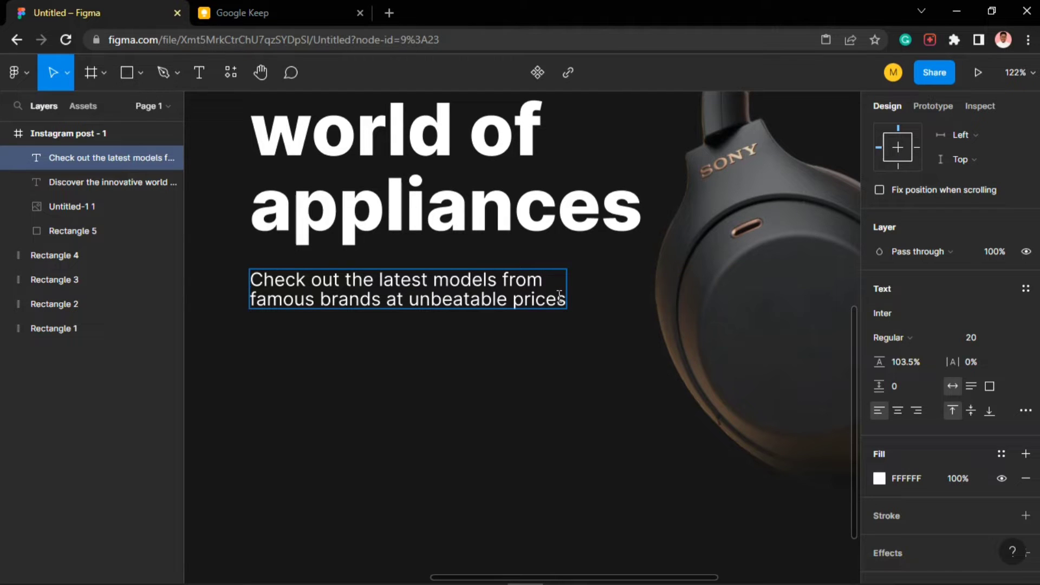
- Nudge the subtext up closer to the headline and scale it proportionally to about 397 × 48
{"action": "key", "text": "Escape"}
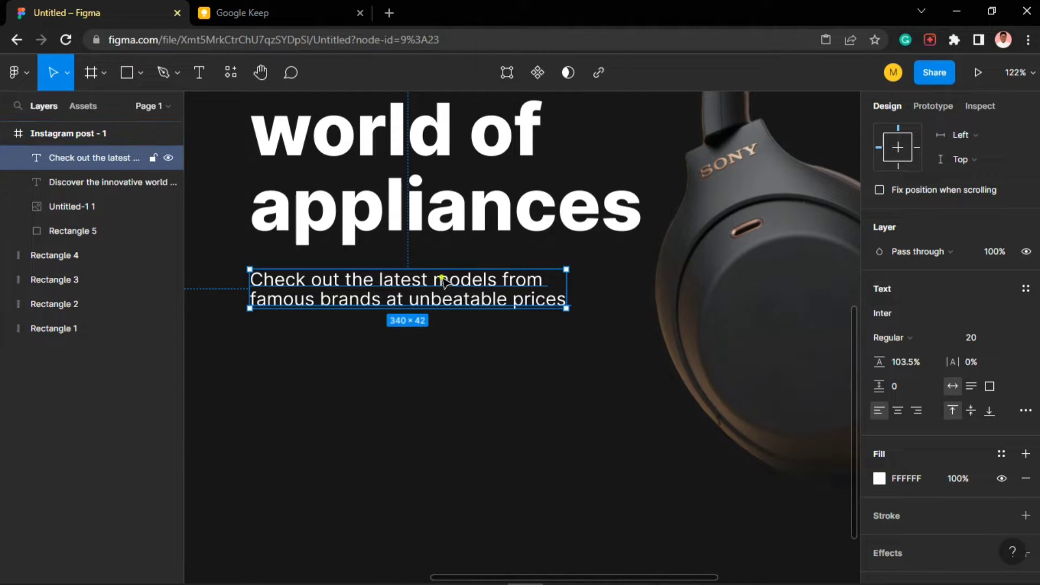
{"action": "left_click_drag", "start_coordinate": [437, 279], "coordinate": [449, 270]}
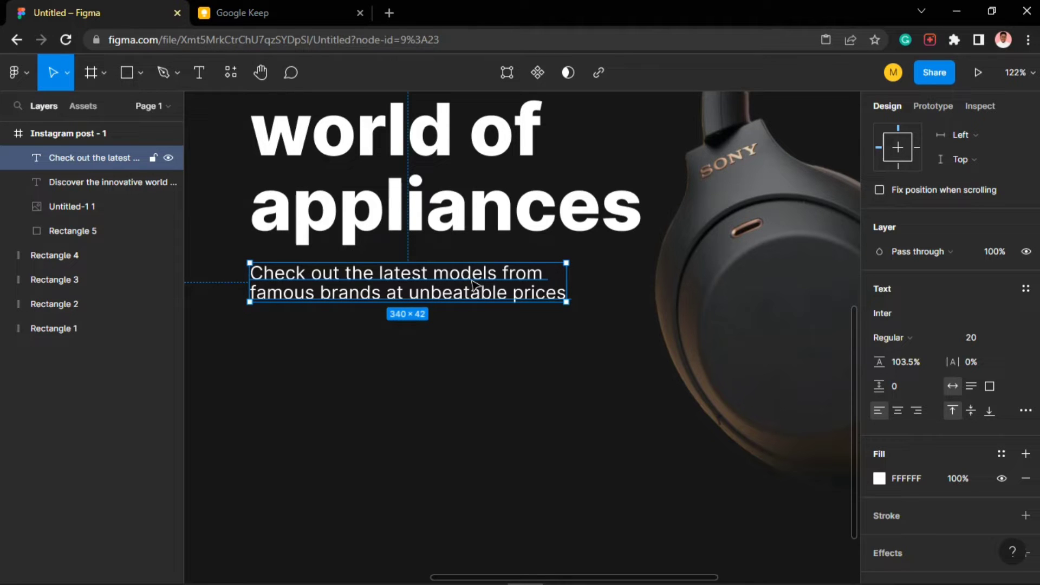
{"action": "key", "text": "k"}
{"action": "left_click_drag", "start_coordinate": [567, 302], "coordinate": [594, 312]}
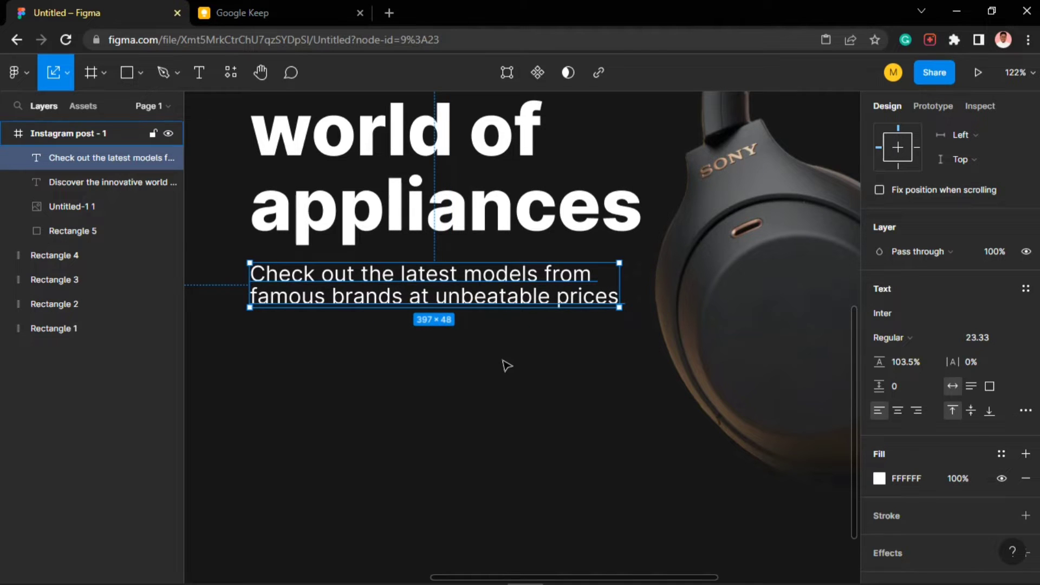
- Rebreak the subtext into three lines: "Check out the latest models", "from famous brands at" and "unbeatable prices"
{"action": "scroll", "coordinate": [505, 346], "scroll_direction": "up", "scroll_amount": 3}
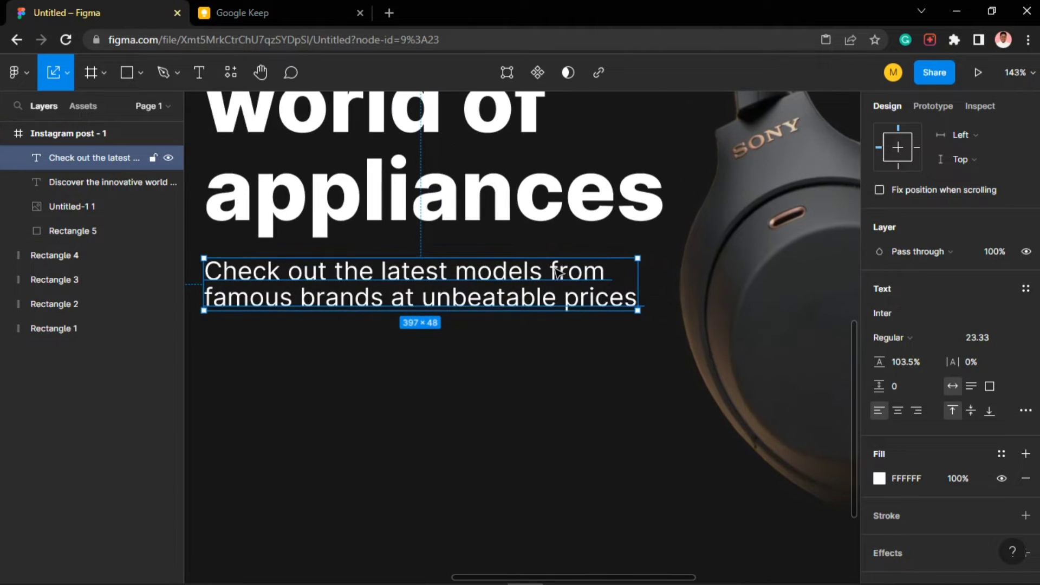
{"action": "double_click", "coordinate": [558, 271]}
{"action": "left_click", "coordinate": [552, 269]}
{"action": "key", "text": "Return"}
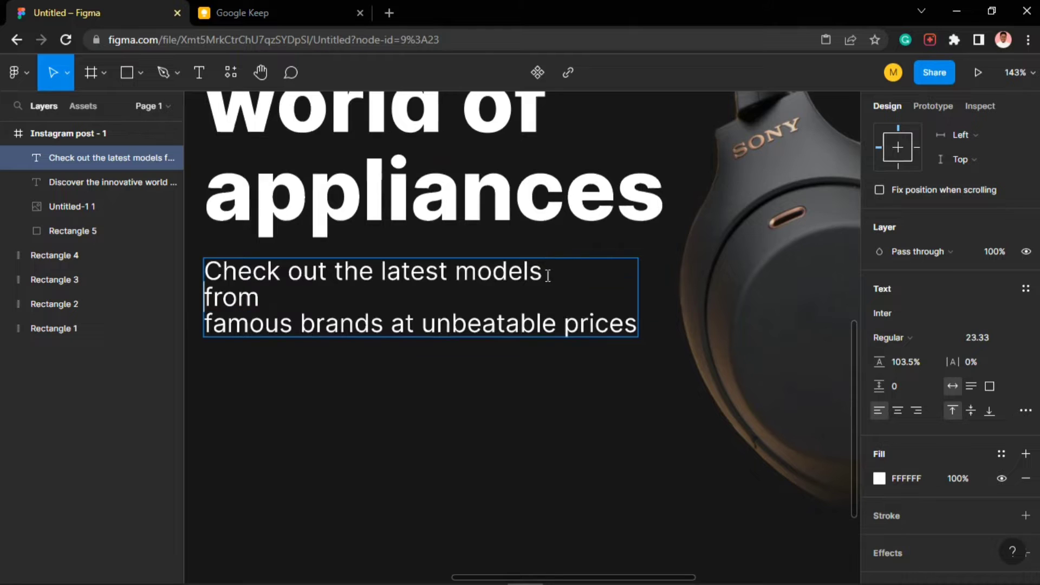
{"action": "key", "text": "BackSpace"}
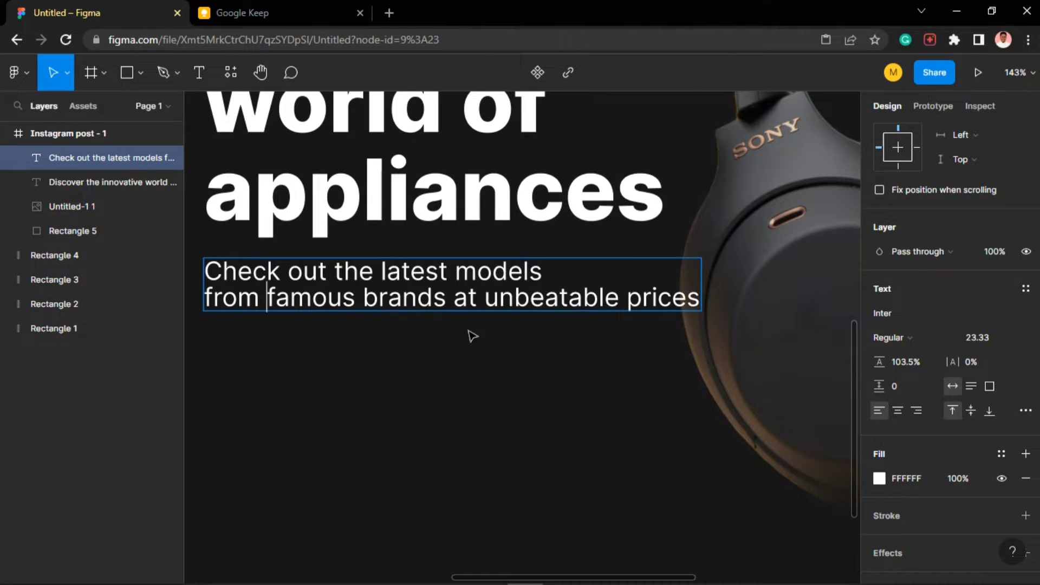
{"action": "left_click", "coordinate": [486, 301]}
{"action": "key", "text": "Return"}
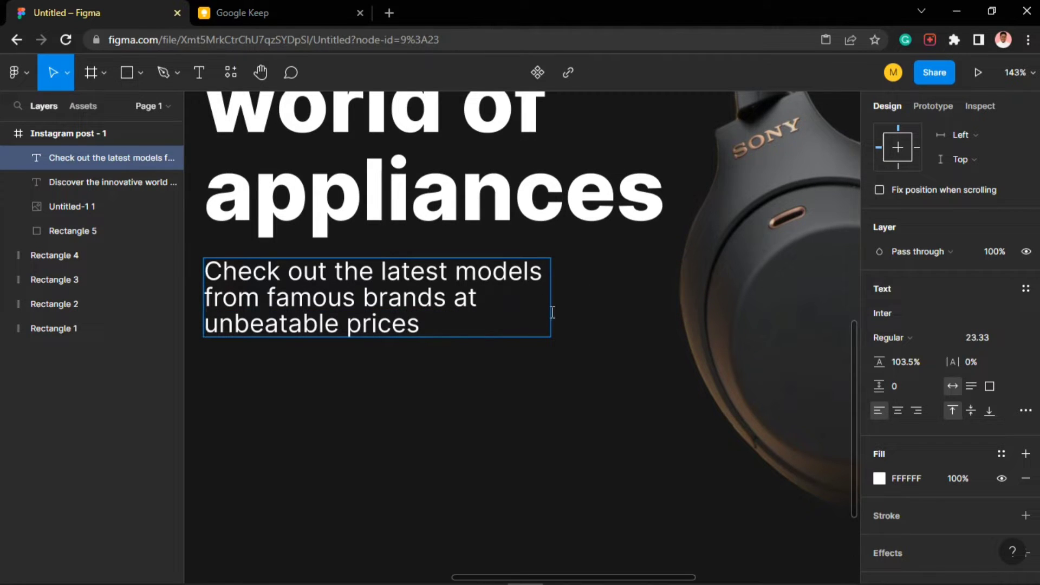
- Scale the three-line subtext proportionally to about 327 × 75, at a font size of about 24
{"action": "left_click", "coordinate": [533, 302]}
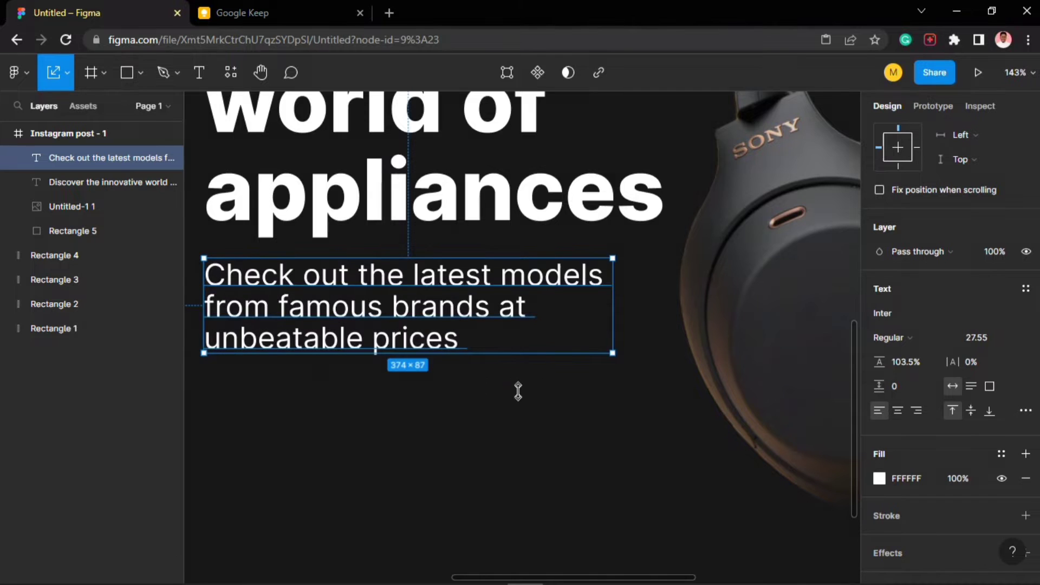
{"action": "scroll", "coordinate": [494, 385], "scroll_direction": "down", "scroll_amount": 5}
{"action": "scroll", "coordinate": [496, 389], "scroll_direction": "down", "scroll_amount": 5}
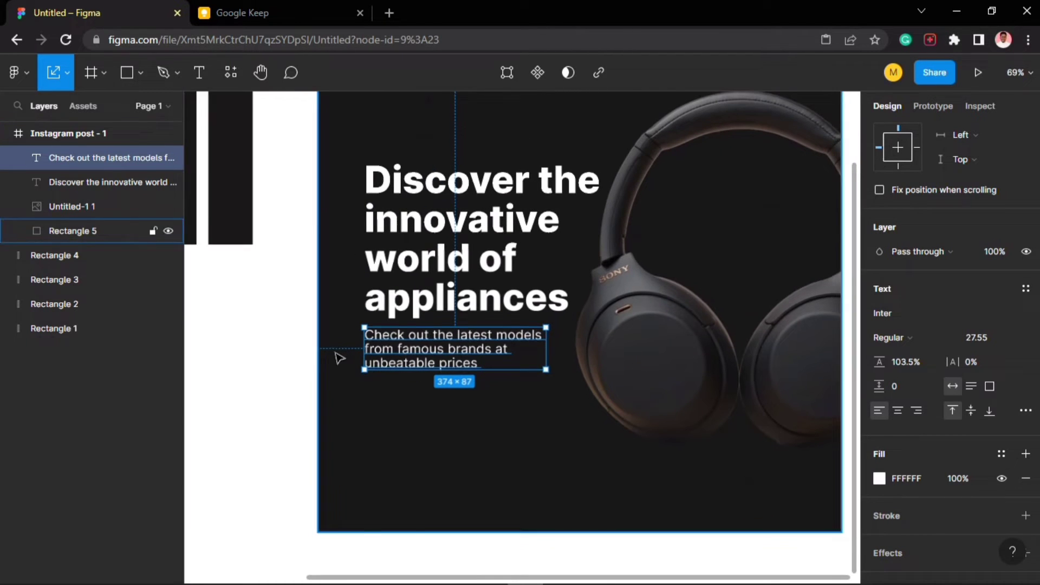
{"action": "left_click", "coordinate": [401, 388]}
{"action": "left_click", "coordinate": [433, 352]}
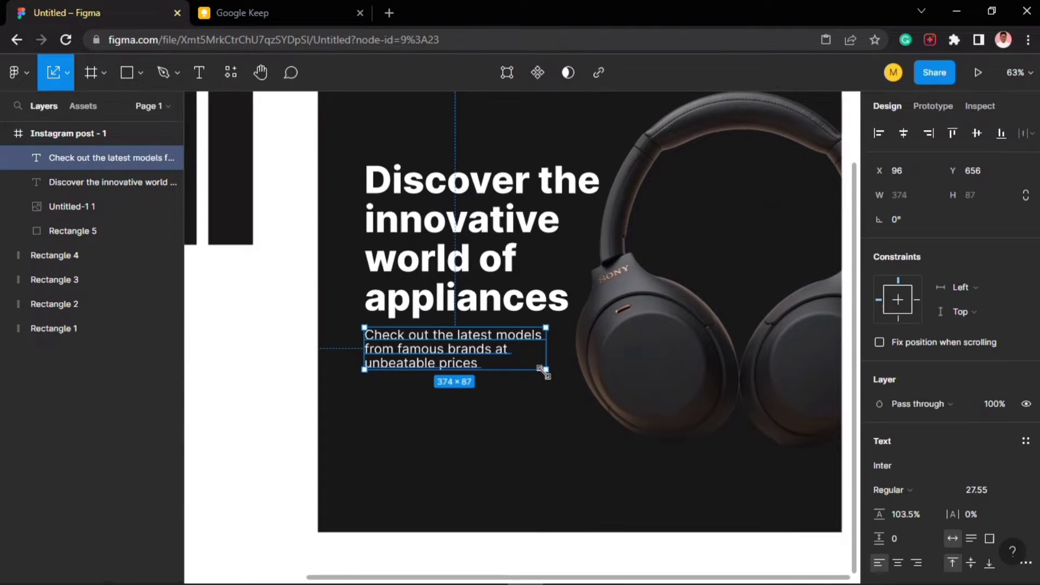
{"action": "left_click_drag", "start_coordinate": [543, 371], "coordinate": [523, 359]}
{"action": "left_click", "coordinate": [287, 370]}
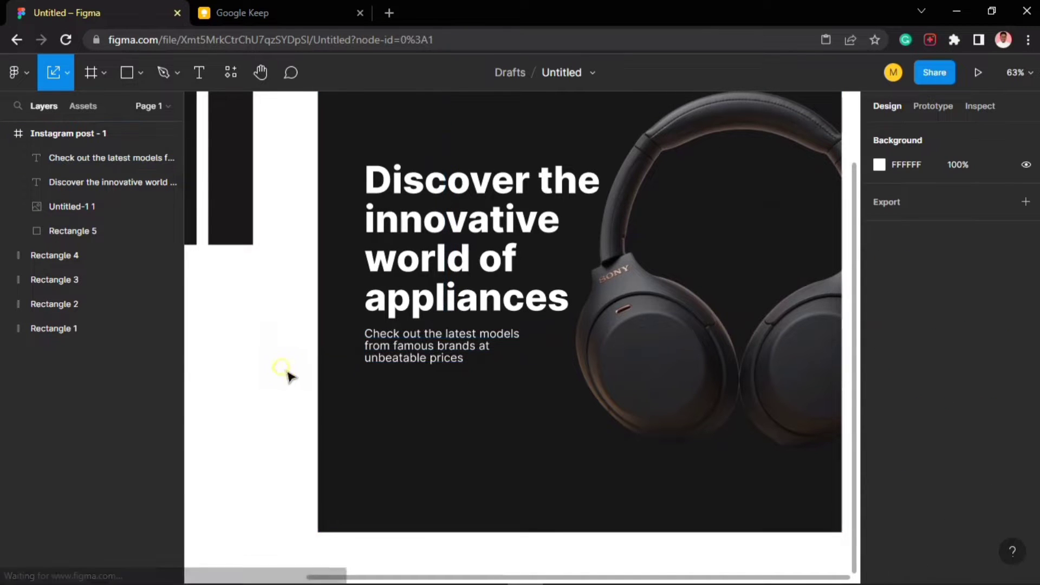
{"action": "scroll", "coordinate": [432, 366], "scroll_direction": "down", "scroll_amount": 5, "text": "ctrl"}
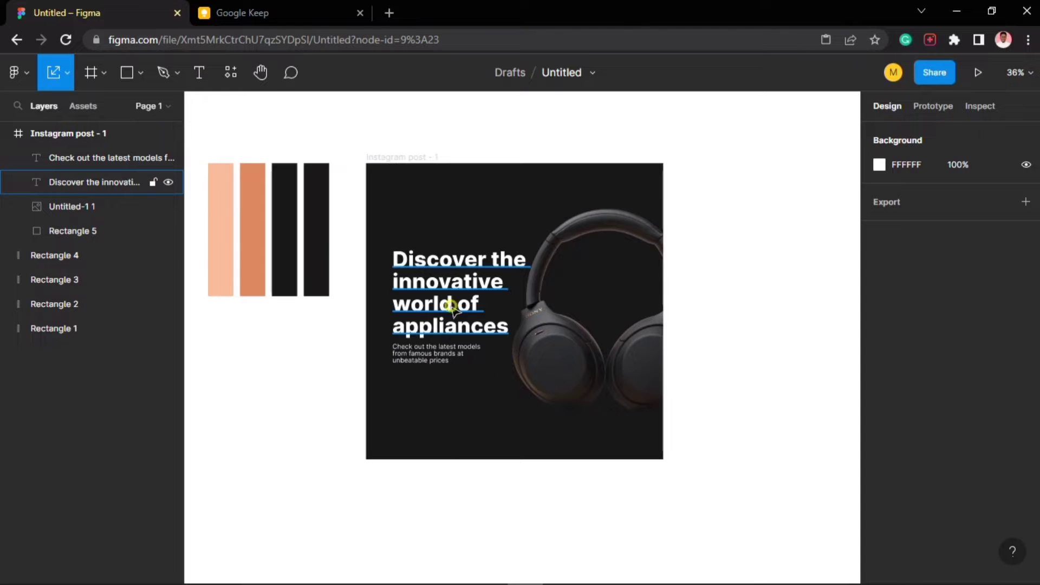
{"action": "left_click", "coordinate": [451, 306]}
{"action": "left_click", "coordinate": [409, 362], "text": "shift"}
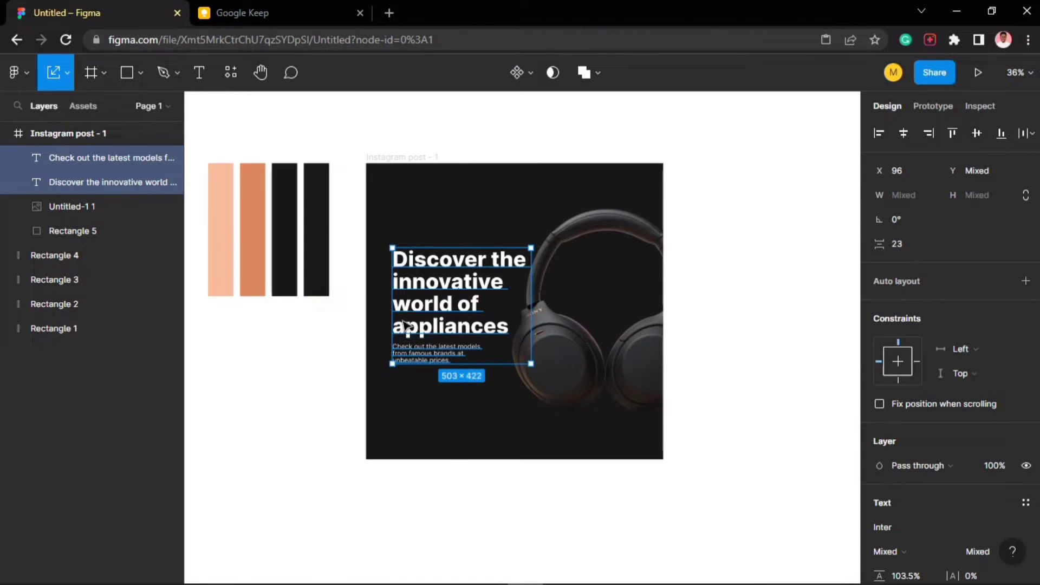
{"action": "left_click", "coordinate": [306, 364]}
- Tighten the headline's line height to 92%
{"action": "scroll", "coordinate": [439, 314], "scroll_direction": "up", "scroll_amount": 4, "text": "ctrl"}
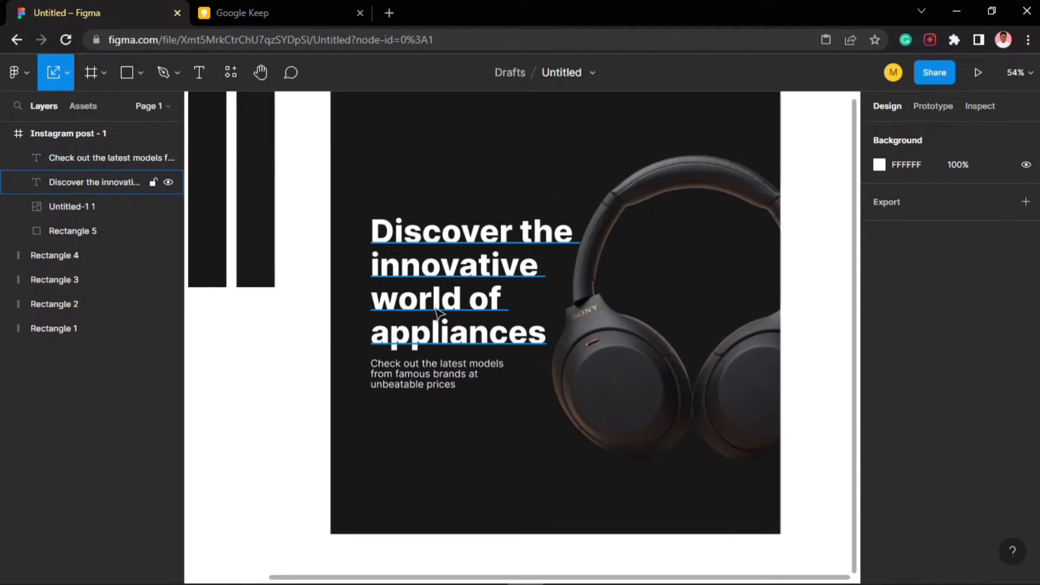
{"action": "scroll", "coordinate": [437, 313], "scroll_direction": "up", "scroll_amount": 3, "text": "ctrl"}
{"action": "left_click", "coordinate": [452, 298]}
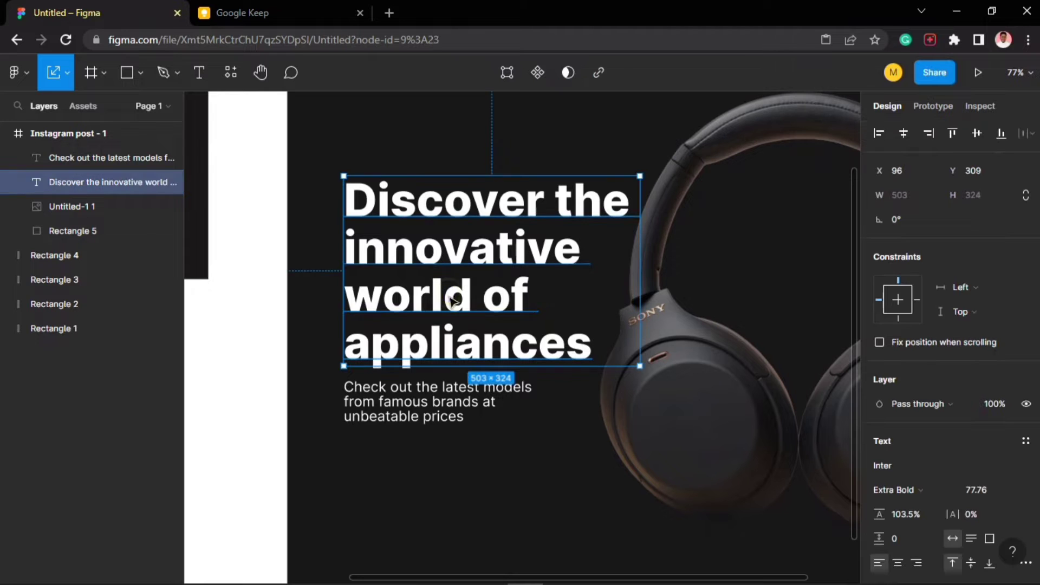
{"action": "scroll", "coordinate": [942, 377], "scroll_direction": "down", "scroll_amount": 5}
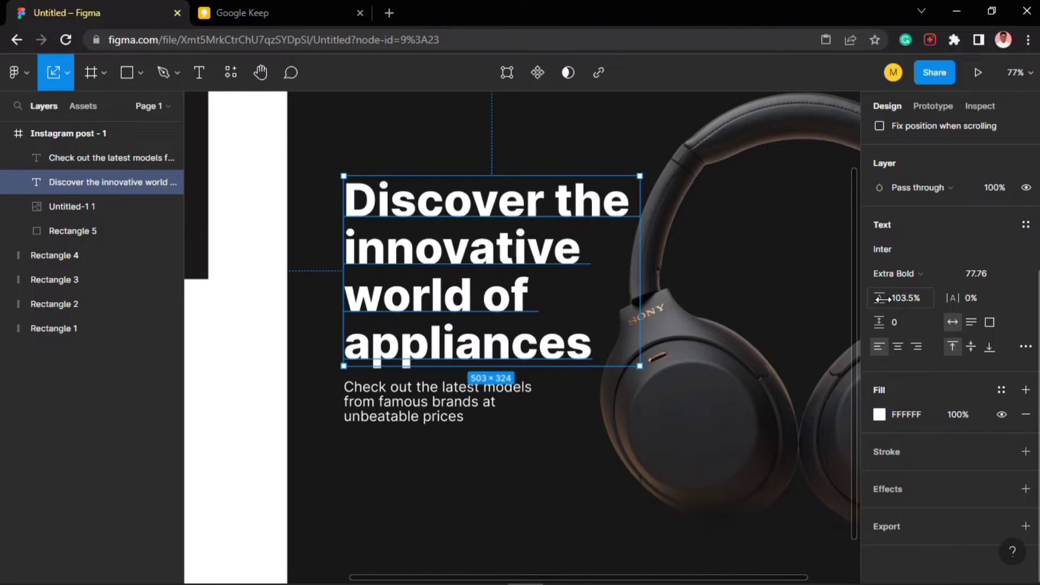
{"action": "left_click_drag", "start_coordinate": [880, 299], "coordinate": [867, 304]}
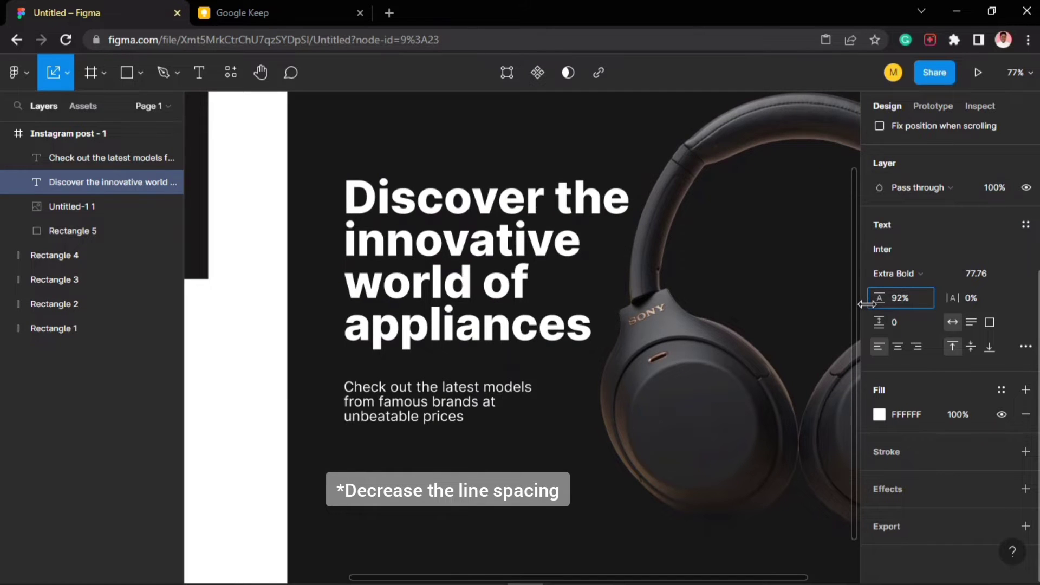
- Move the subtext up slightly to close the gap beneath the headline, keeping it aligned with the headline's left edge
{"action": "left_click", "coordinate": [390, 387]}
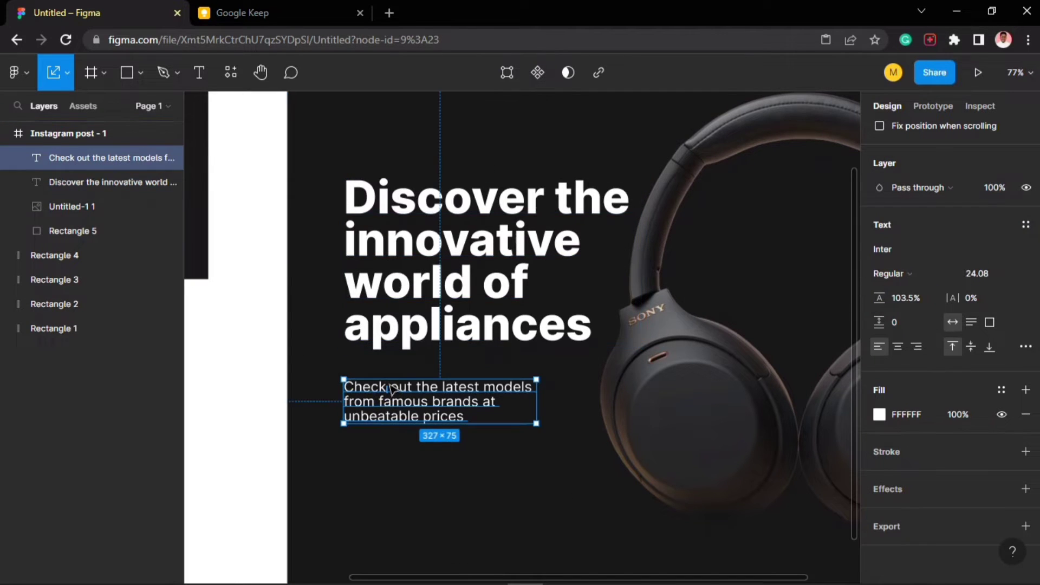
{"action": "left_click_drag", "start_coordinate": [397, 406], "coordinate": [393, 390]}
{"action": "left_click", "coordinate": [239, 420]}
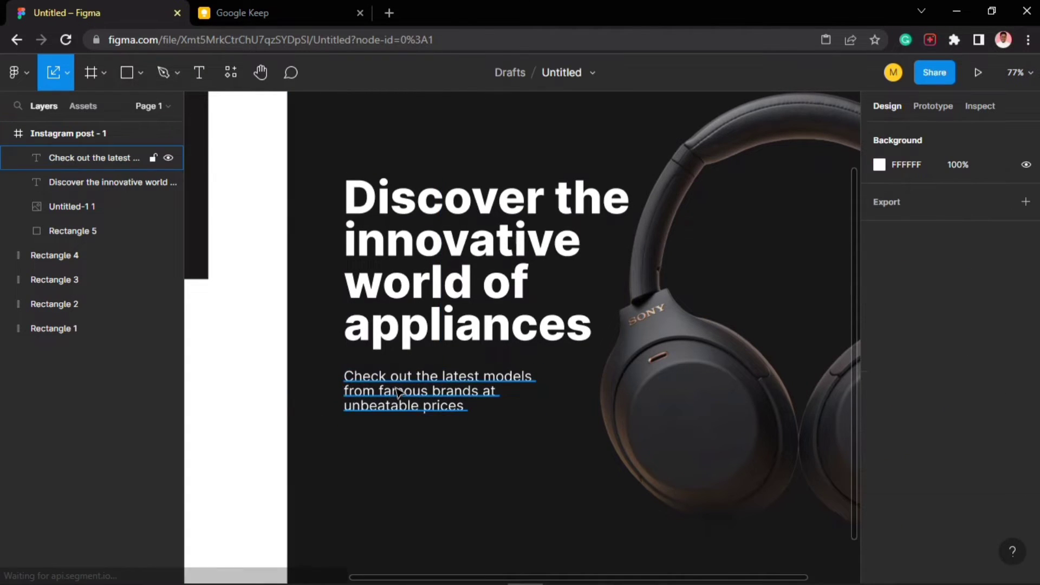
- Draw a rectangle about 108 × 47 below the subtext and round its corners fully to a 23.5 radius
{"action": "scroll", "coordinate": [395, 387], "scroll_direction": "down", "scroll_amount": 5}
{"action": "scroll", "coordinate": [477, 349], "scroll_direction": "down", "scroll_amount": 1}
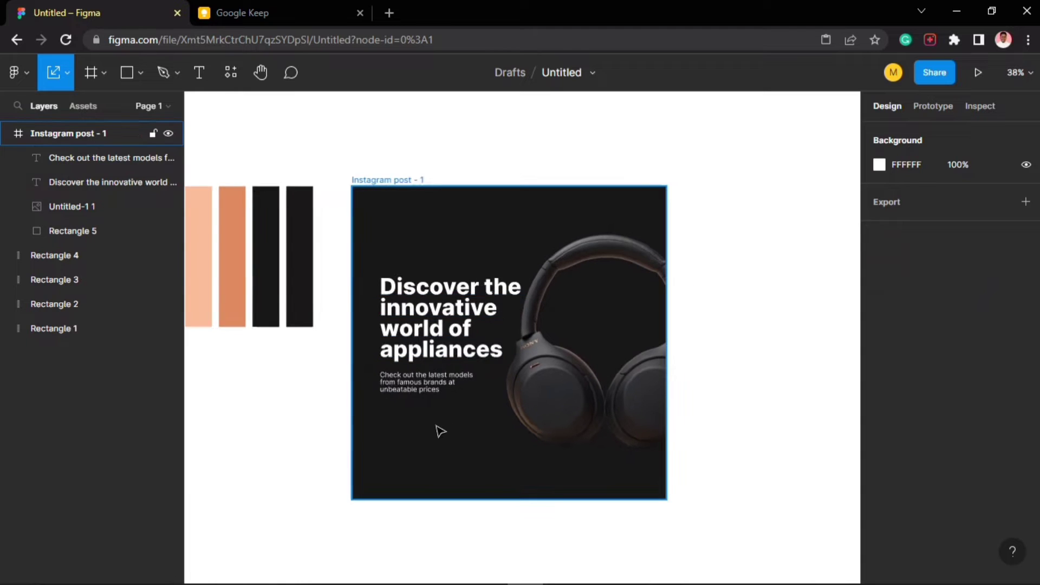
{"action": "scroll", "coordinate": [423, 485], "scroll_direction": "up", "scroll_amount": 4}
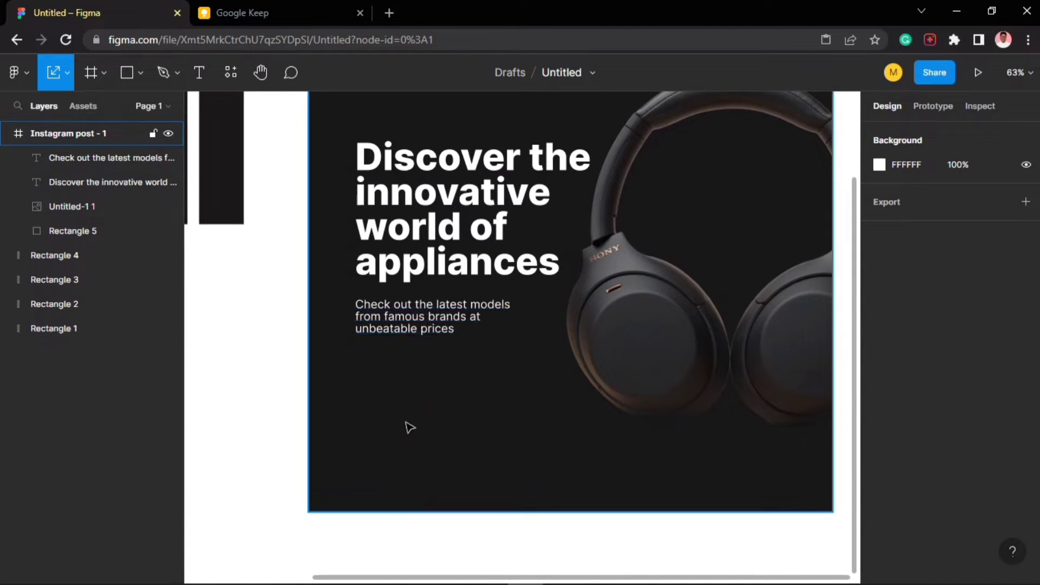
{"action": "scroll", "coordinate": [413, 422], "scroll_direction": "up", "scroll_amount": 4}
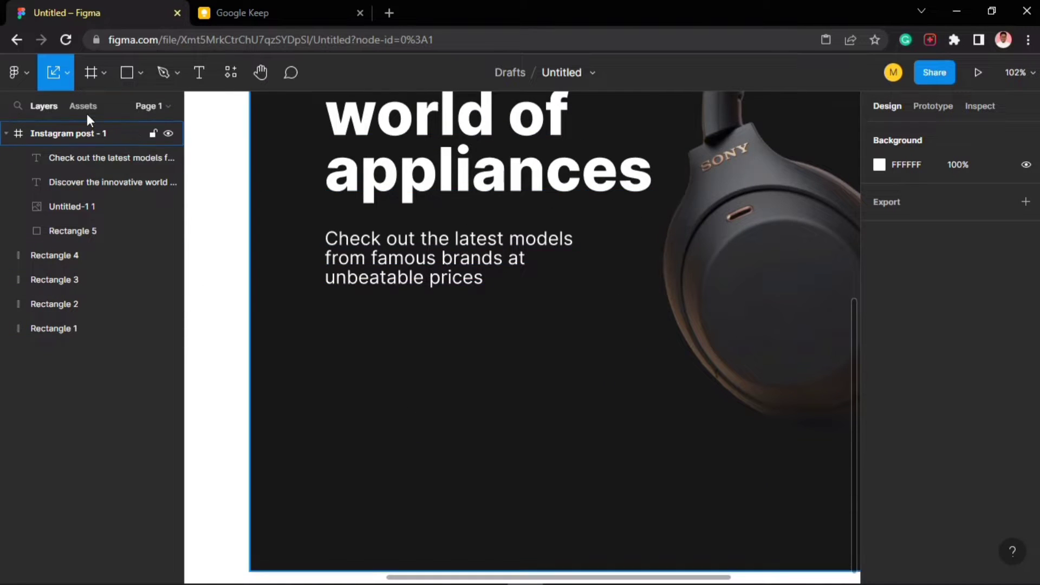
{"action": "left_click", "coordinate": [128, 69]}
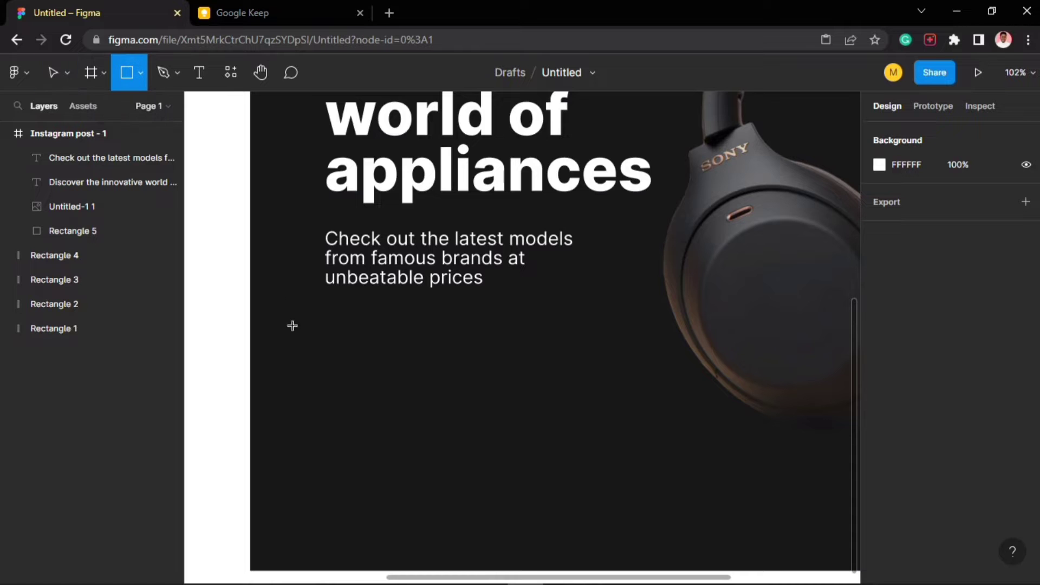
{"action": "left_click_drag", "start_coordinate": [341, 340], "coordinate": [425, 378]}
{"action": "scroll", "coordinate": [374, 366], "scroll_direction": "up", "scroll_amount": 5}
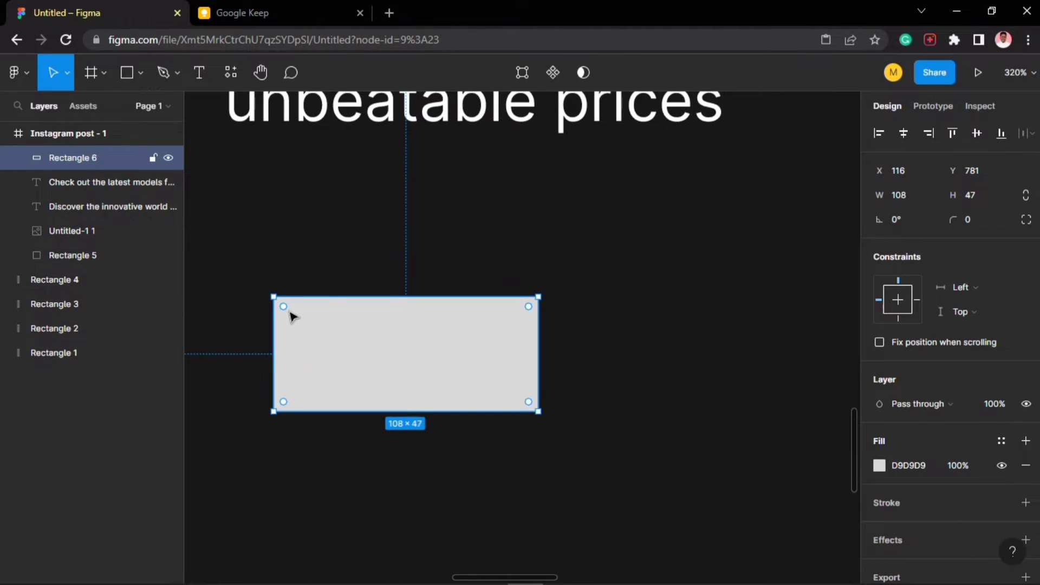
{"action": "left_click_drag", "start_coordinate": [288, 312], "coordinate": [363, 385]}
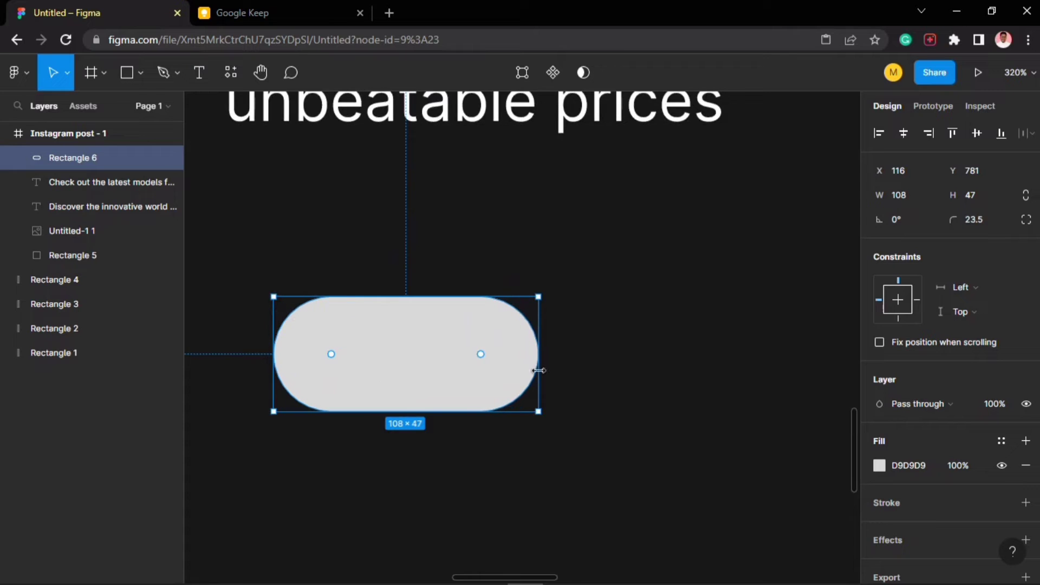
- Narrow the pill shape to about 91 wide and align its left edge with the subtext at about X 96, Y 785
{"action": "left_click_drag", "start_coordinate": [540, 359], "coordinate": [497, 359]}
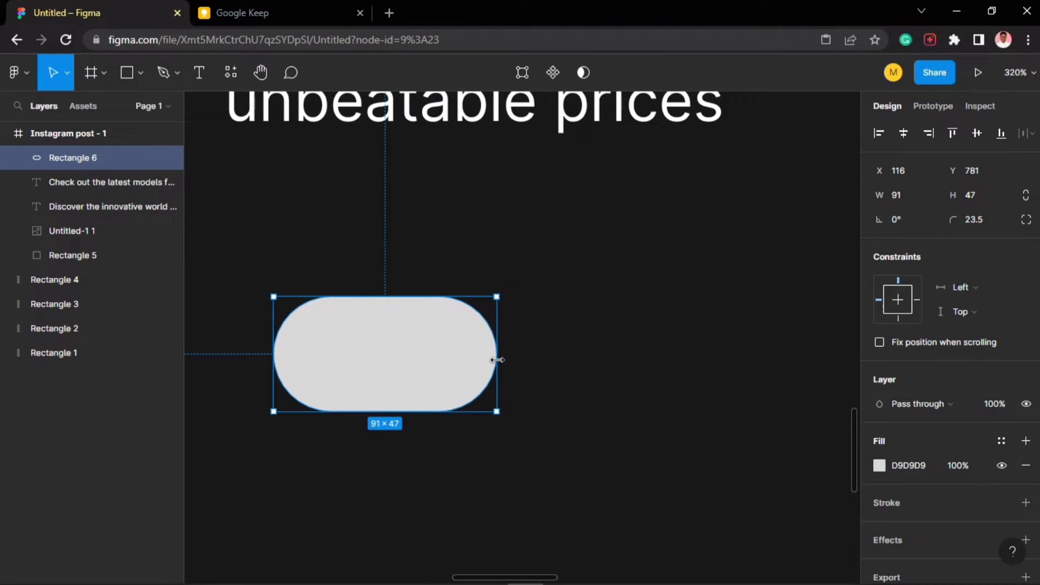
{"action": "scroll", "coordinate": [398, 408], "scroll_direction": "down", "scroll_amount": 6}
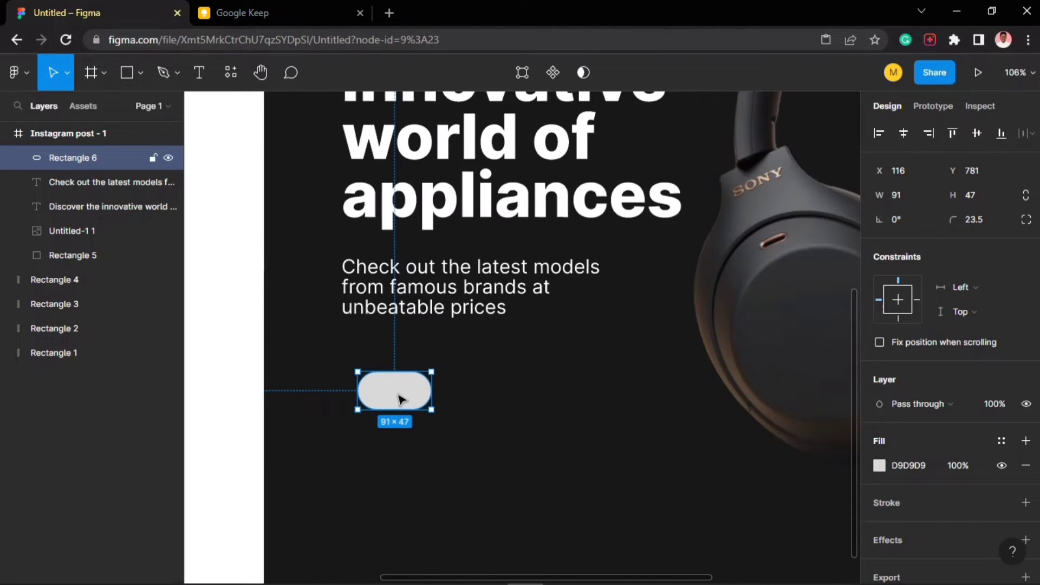
{"action": "left_click_drag", "start_coordinate": [397, 401], "coordinate": [379, 402]}
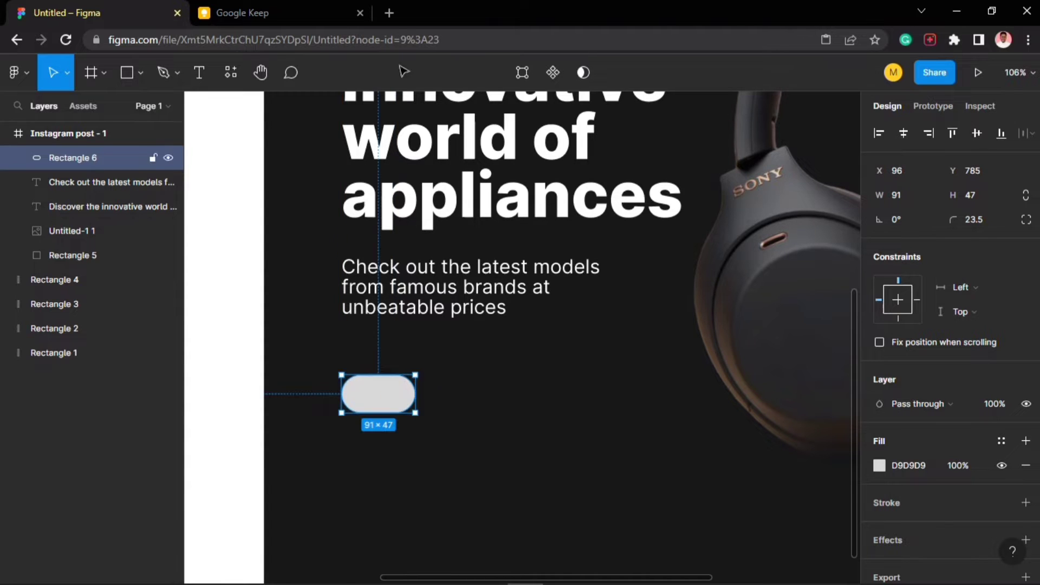
- Check the price in the Google Keep note and add the text "$348" on the pill shape in Figma
{"action": "left_click", "coordinate": [253, 12]}
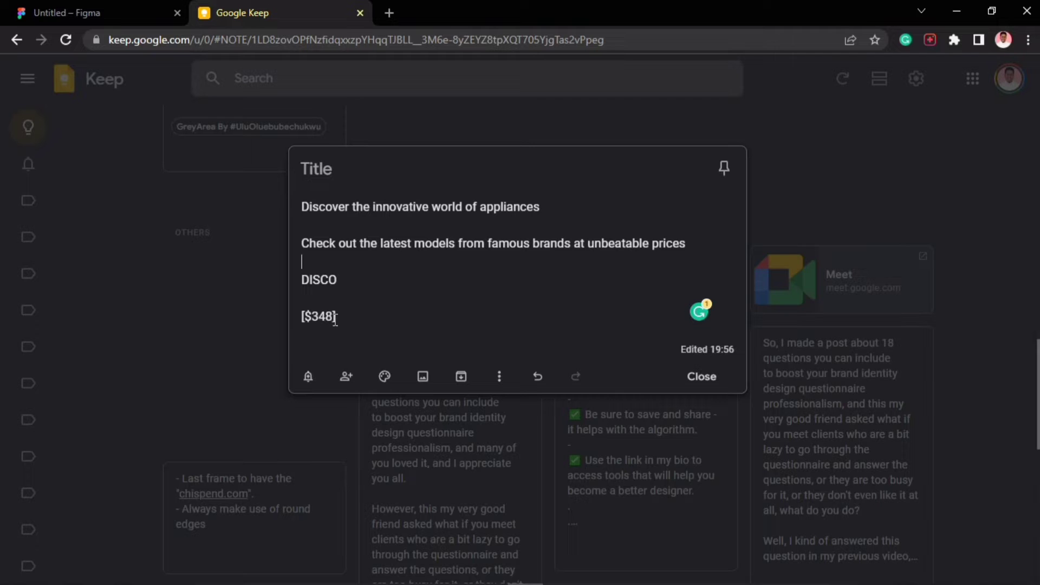
{"action": "left_click", "coordinate": [111, 15]}
{"action": "scroll", "coordinate": [354, 405], "scroll_direction": "up", "scroll_amount": 5}
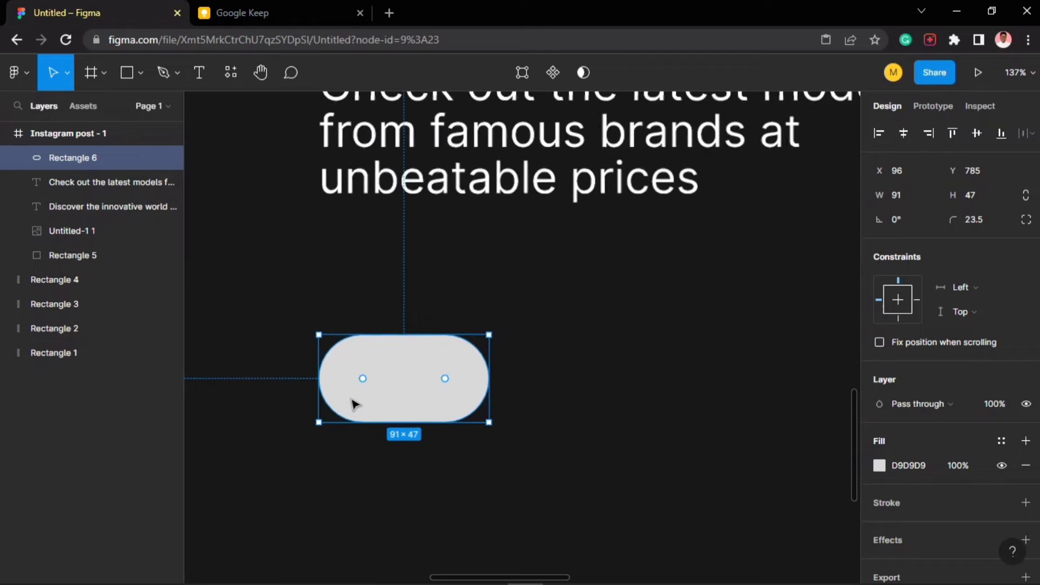
{"action": "left_click", "coordinate": [199, 74]}
{"action": "left_click", "coordinate": [365, 384]}
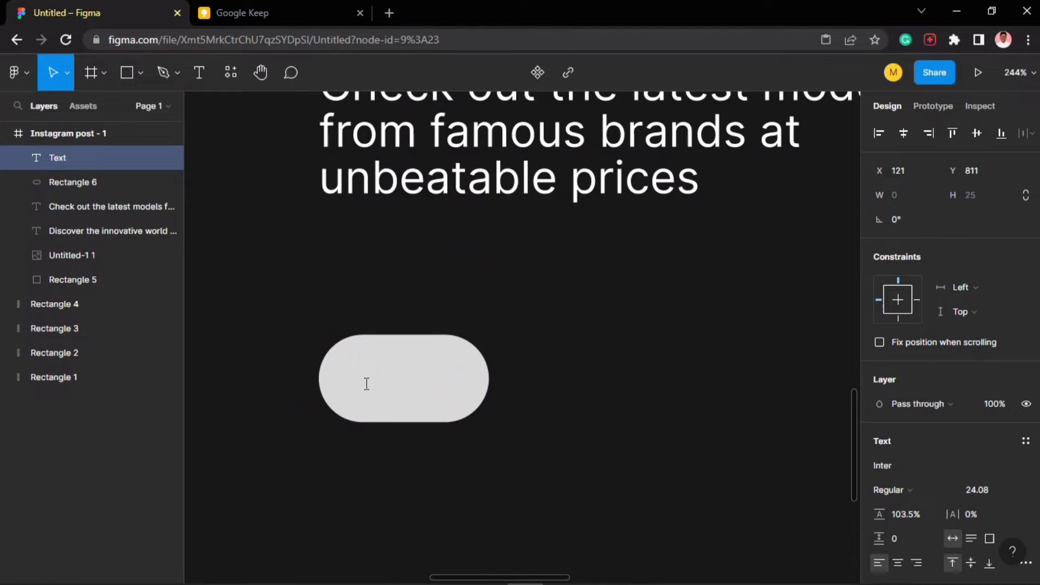
{"action": "type", "text": "$348"}
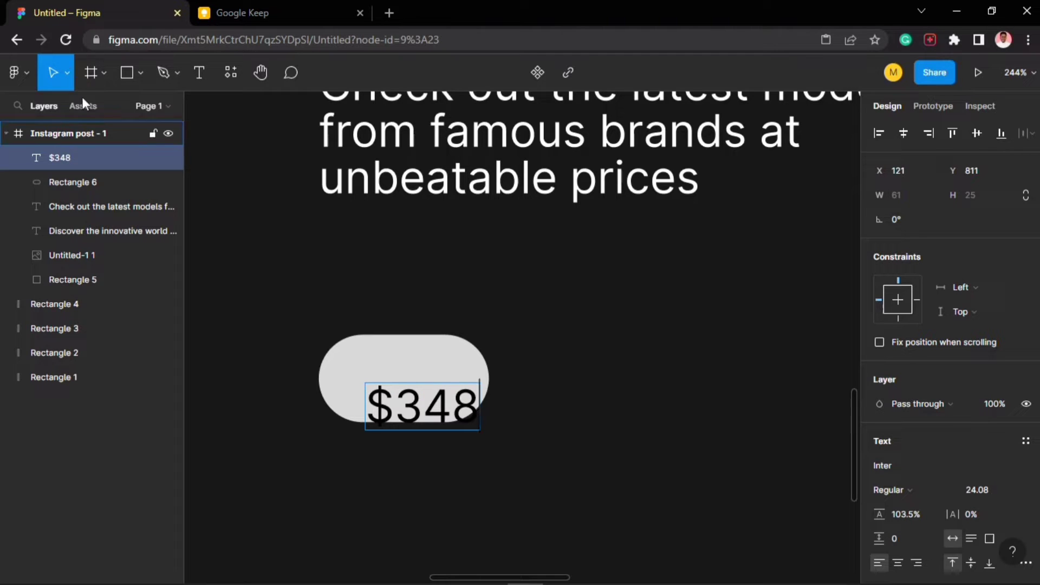
{"action": "left_click", "coordinate": [448, 497]}
- Centre the "$348" text within the pill shape and set its weight to Bold
{"action": "left_click", "coordinate": [426, 406]}
{"action": "left_click_drag", "start_coordinate": [425, 406], "coordinate": [414, 389]}
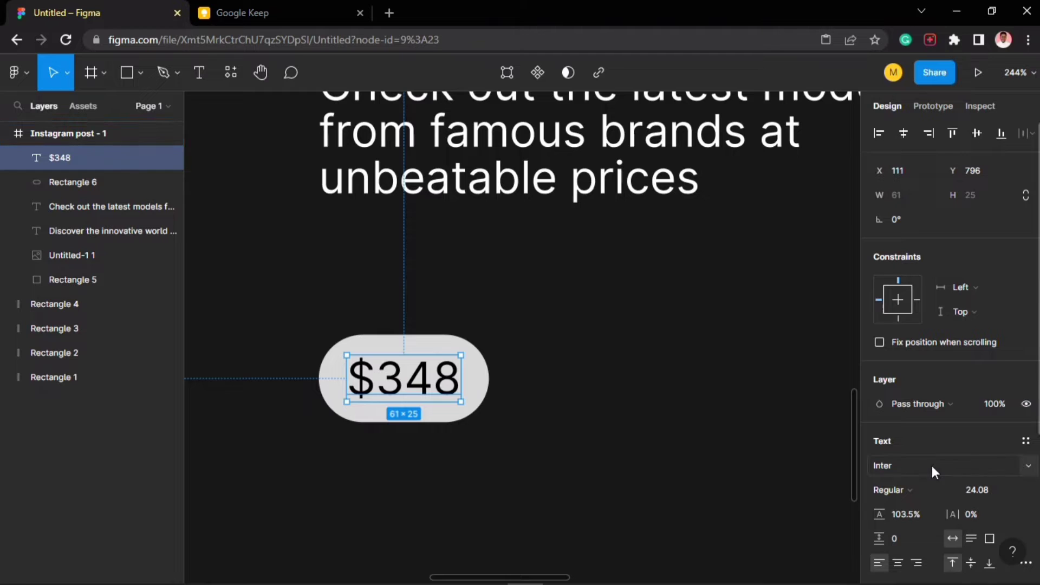
{"action": "scroll", "coordinate": [931, 466], "scroll_direction": "down", "scroll_amount": 3}
{"action": "left_click", "coordinate": [949, 337]}
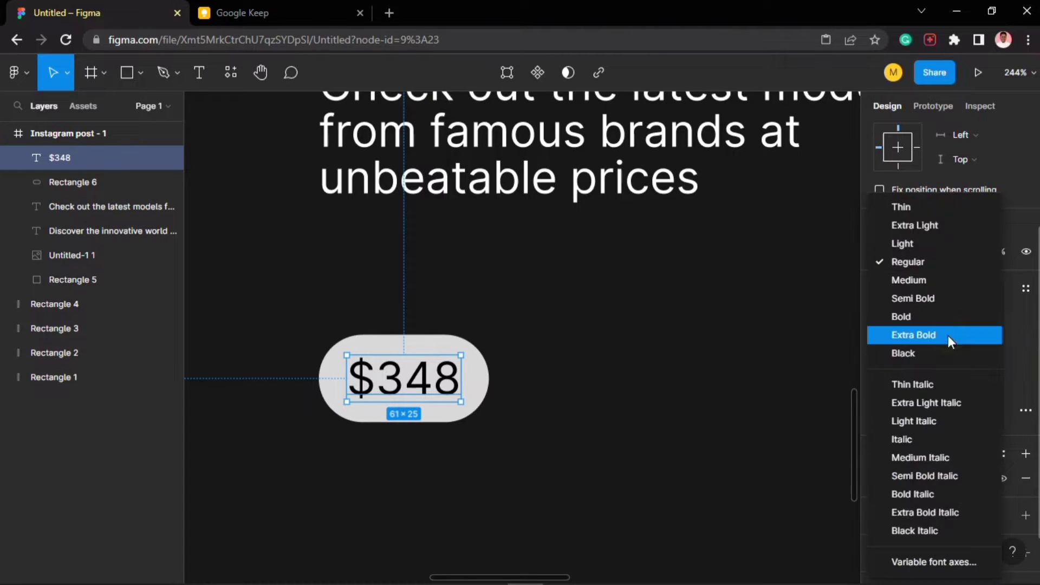
{"action": "left_click", "coordinate": [919, 315]}
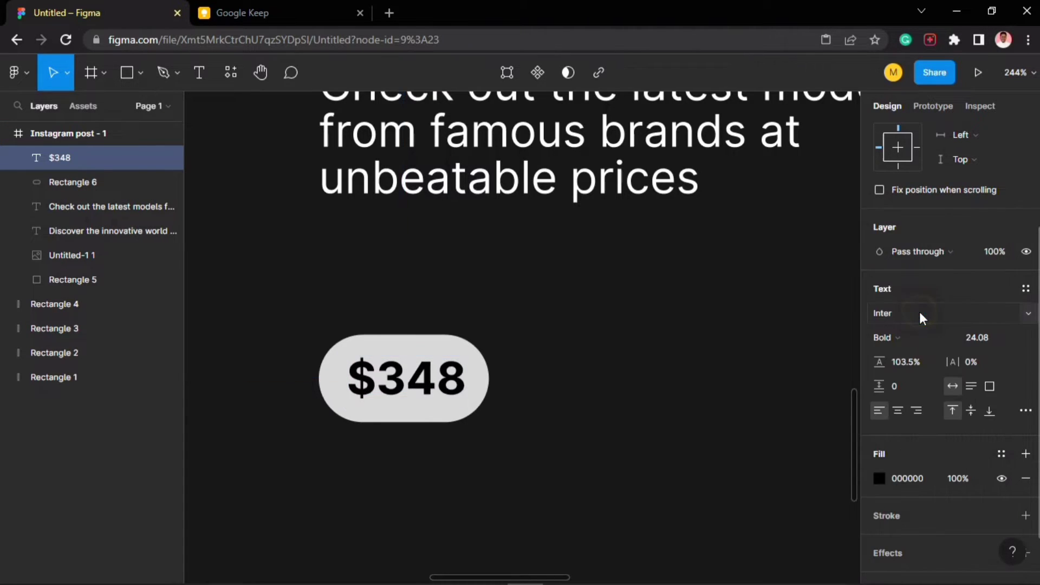
- Try to shrink the "$348" text by resizing its text box
{"action": "scroll", "coordinate": [413, 385], "scroll_direction": "up", "scroll_amount": 3}
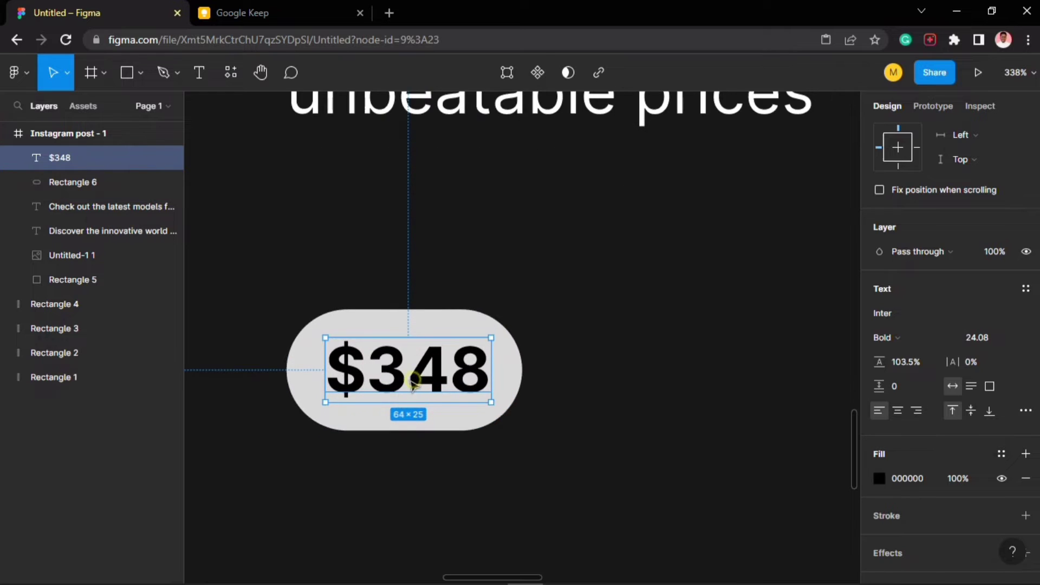
{"action": "scroll", "coordinate": [411, 382], "scroll_direction": "up", "scroll_amount": 3}
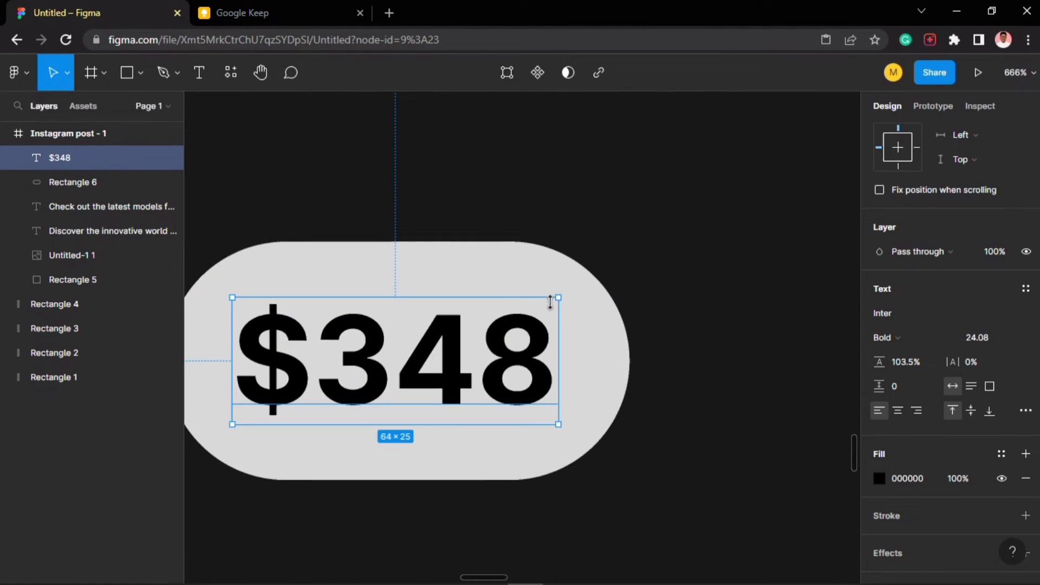
{"action": "left_click_drag", "start_coordinate": [549, 305], "coordinate": [542, 305]}
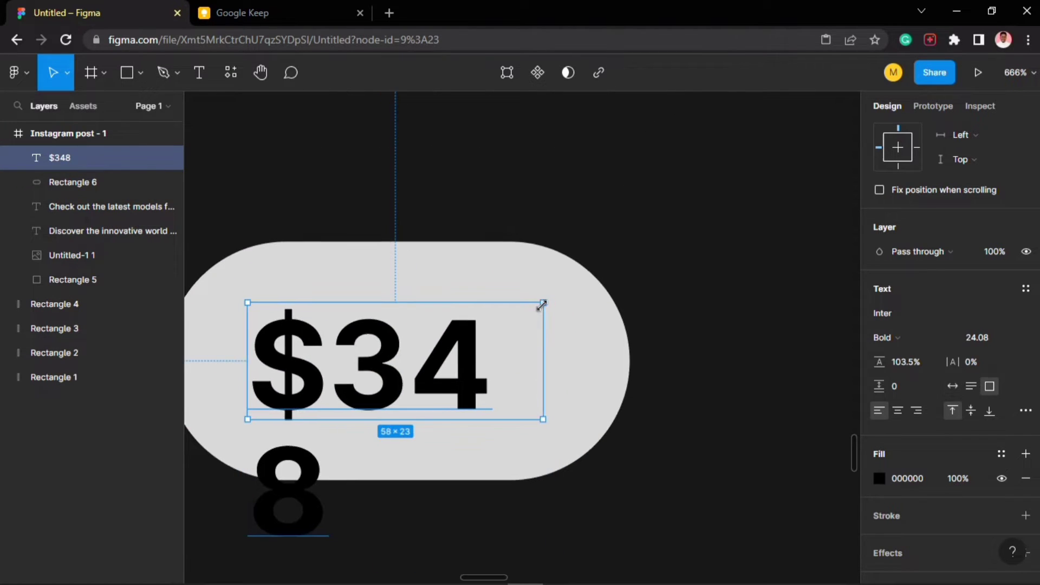
{"action": "double_click", "coordinate": [537, 328]}
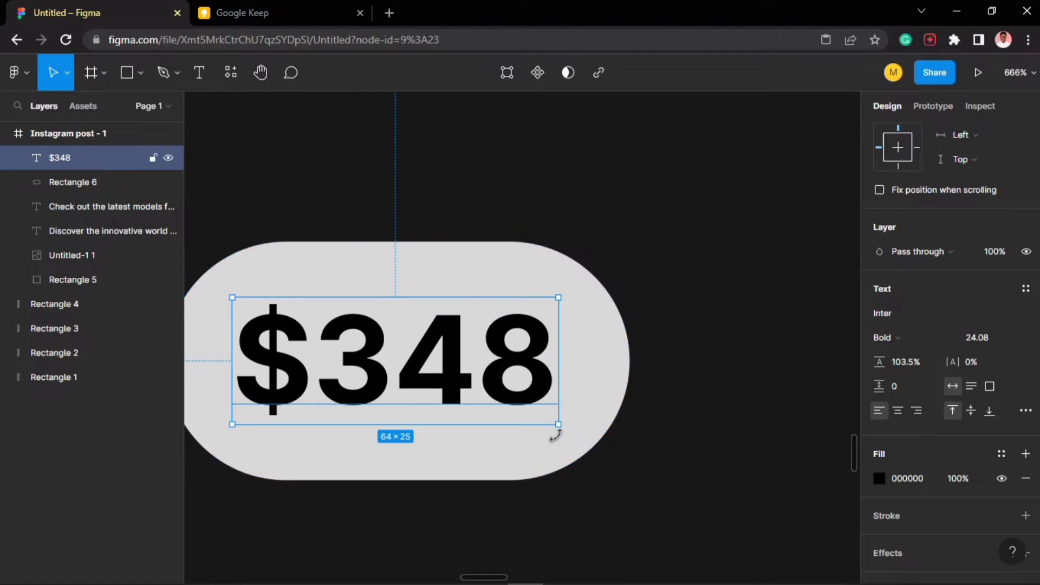
- Scale the "$348" text proportionally to about 57 × 22, keeping it centred in the pill shape
{"action": "key", "text": "k"}
{"action": "left_click_drag", "start_coordinate": [556, 423], "coordinate": [489, 373]}
{"action": "left_click_drag", "start_coordinate": [406, 357], "coordinate": [483, 386]}
{"action": "scroll", "coordinate": [483, 386], "scroll_direction": "down", "scroll_amount": 5}
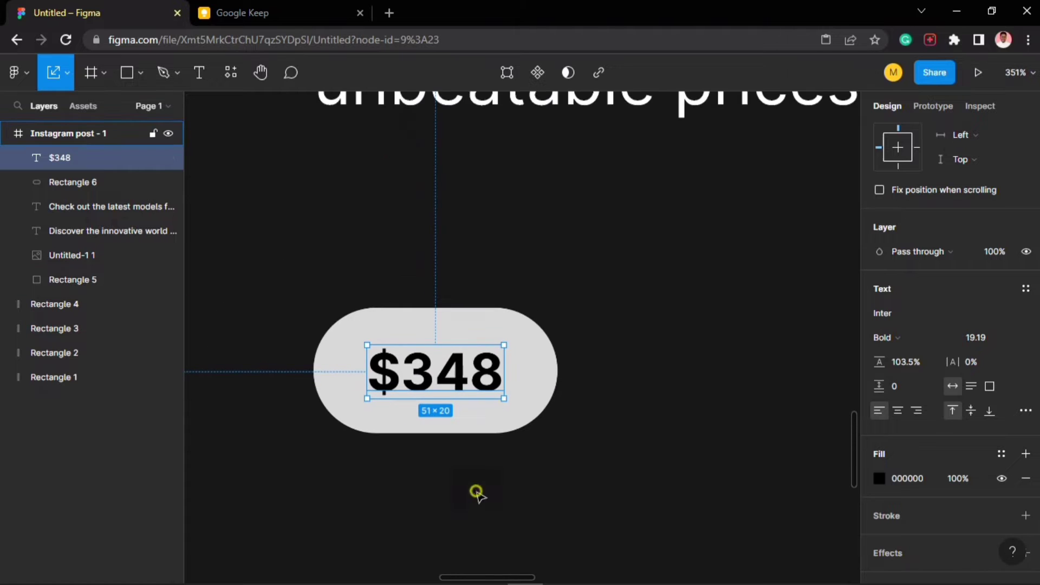
{"action": "key", "text": "Escape"}
{"action": "scroll", "coordinate": [441, 423], "scroll_direction": "up", "scroll_amount": 3}
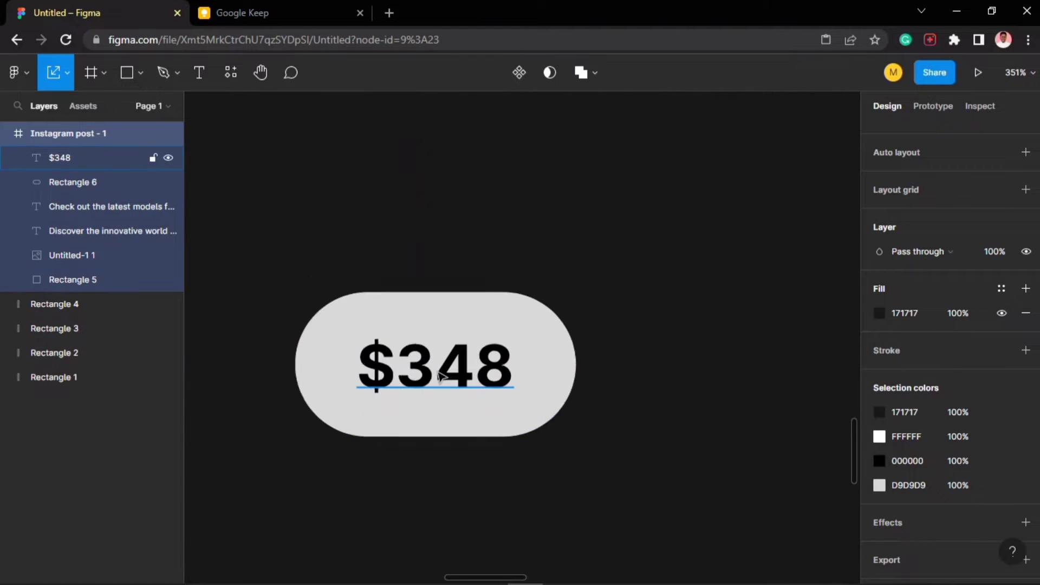
{"action": "left_click", "coordinate": [450, 361]}
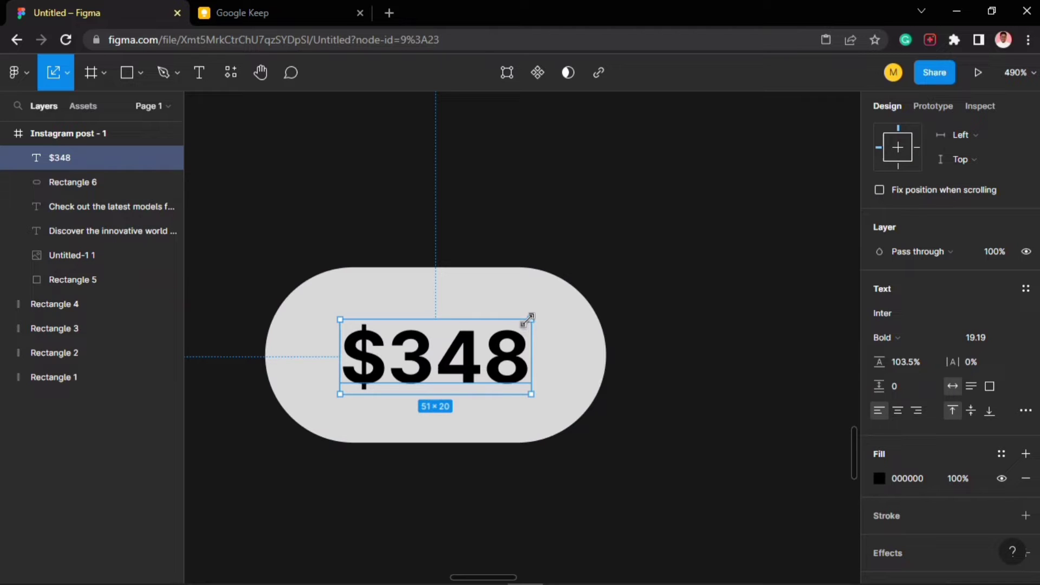
{"action": "left_click_drag", "start_coordinate": [530, 318], "coordinate": [533, 315]}
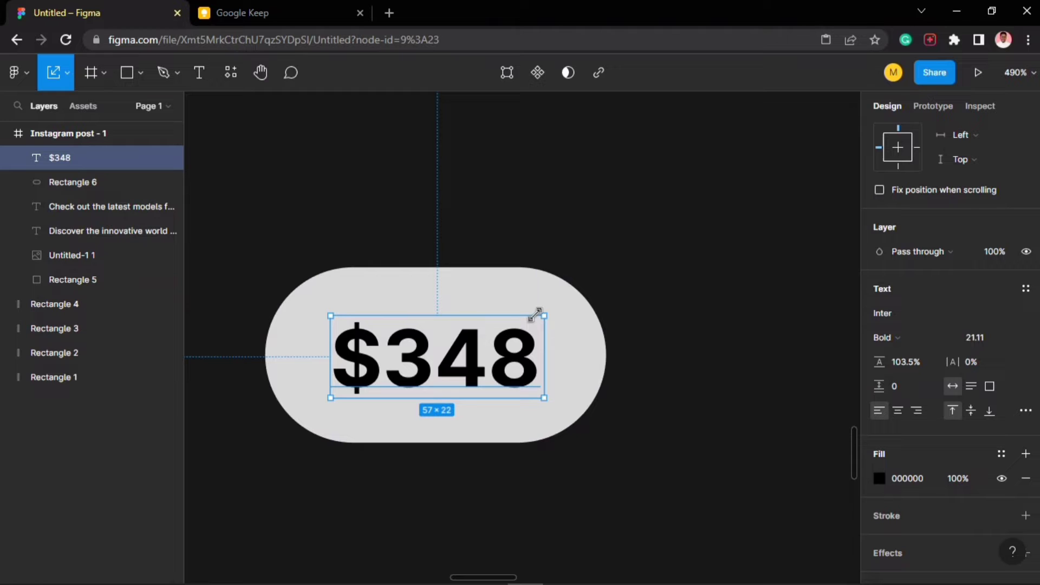
- Try the price text slightly larger in the pill, and undo that last enlargement
{"action": "left_click_drag", "start_coordinate": [536, 314], "coordinate": [537, 312]}
{"action": "left_click", "coordinate": [654, 305]}
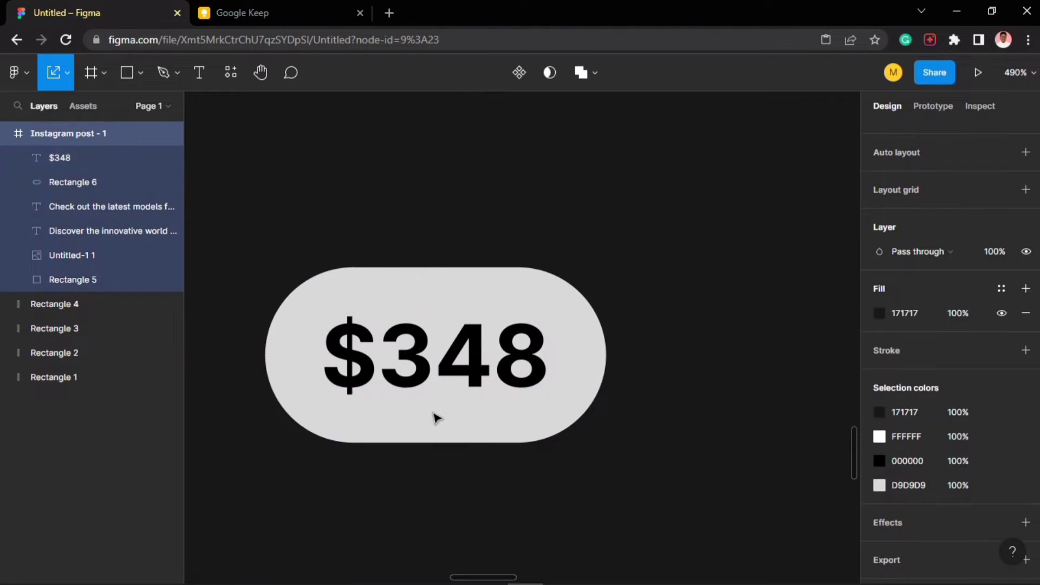
{"action": "scroll", "coordinate": [434, 417], "scroll_direction": "down", "scroll_amount": 5}
{"action": "left_click", "coordinate": [442, 470]}
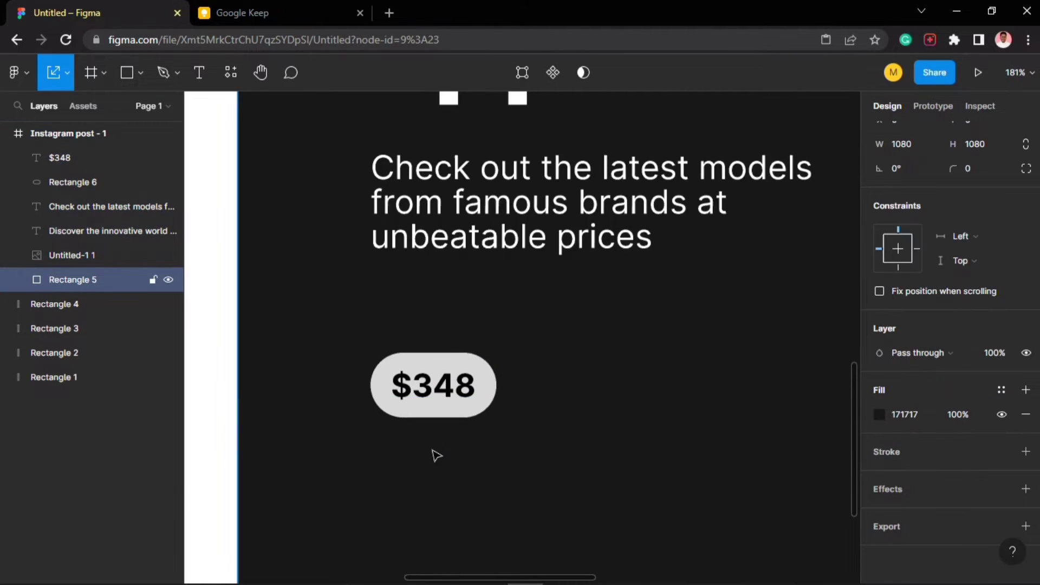
{"action": "scroll", "coordinate": [436, 398], "scroll_direction": "up", "scroll_amount": 4}
{"action": "key", "text": "ctrl+z"}
{"action": "left_click", "coordinate": [430, 430]}
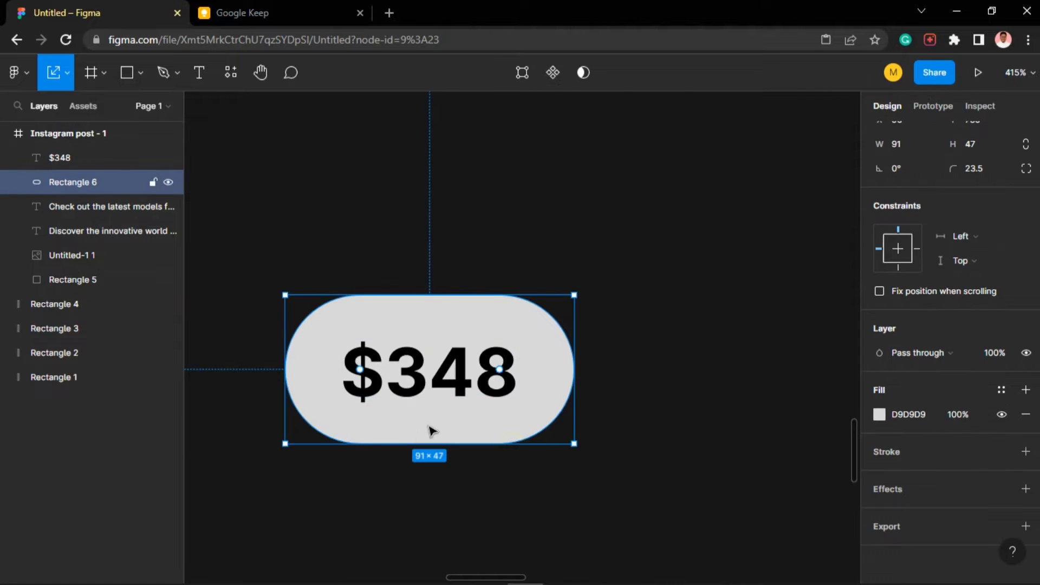
- Examine the whole post composition next to the colour palette strips
{"action": "scroll", "coordinate": [428, 428], "scroll_direction": "down", "scroll_amount": 5}
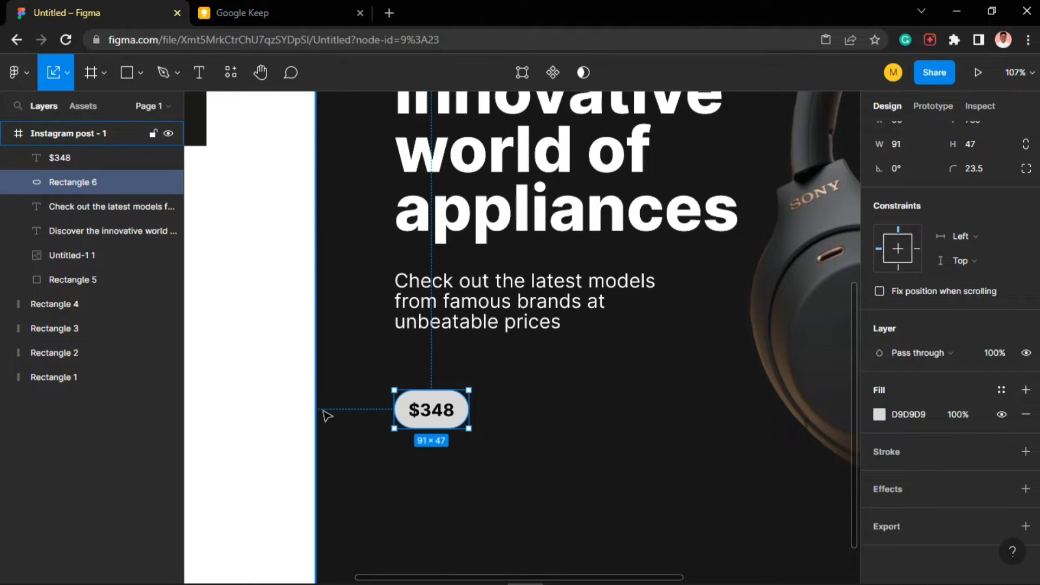
{"action": "scroll", "coordinate": [479, 402], "scroll_direction": "down", "scroll_amount": 6}
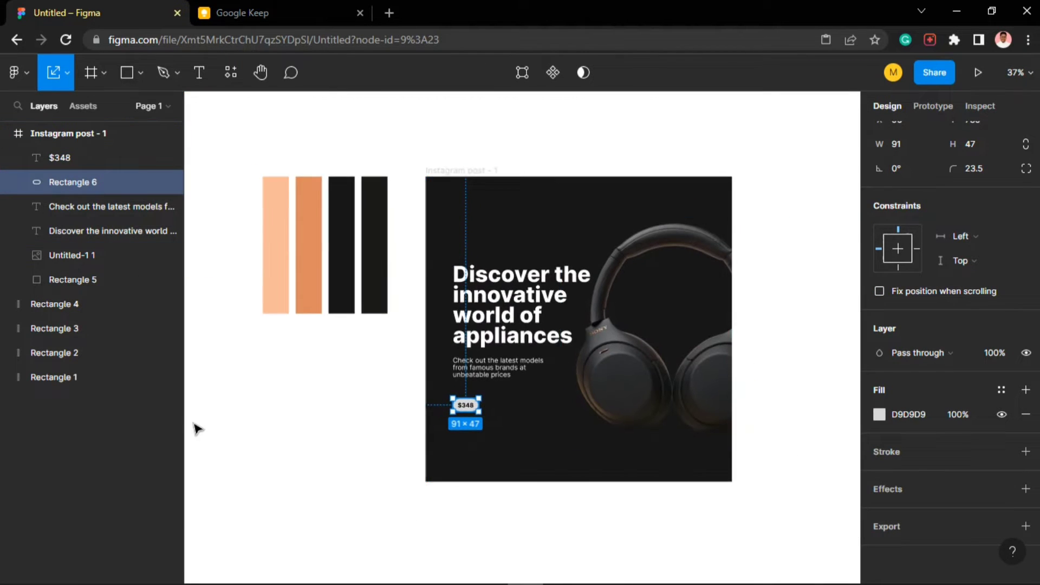
{"action": "scroll", "coordinate": [323, 418], "scroll_direction": "down", "scroll_amount": 2}
{"action": "scroll", "coordinate": [587, 417], "scroll_direction": "up", "scroll_amount": 2}
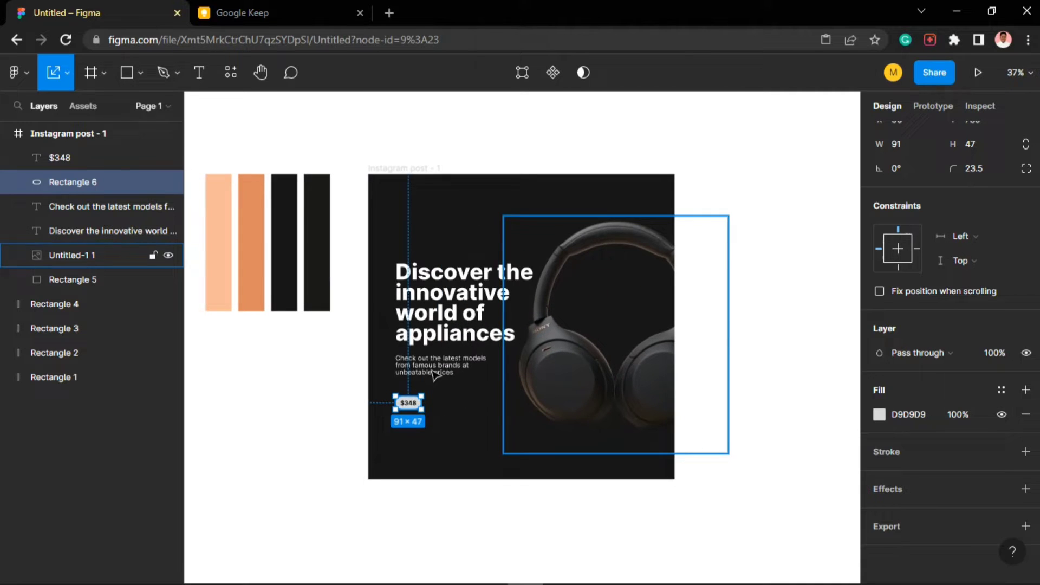
{"action": "left_click", "coordinate": [318, 401]}
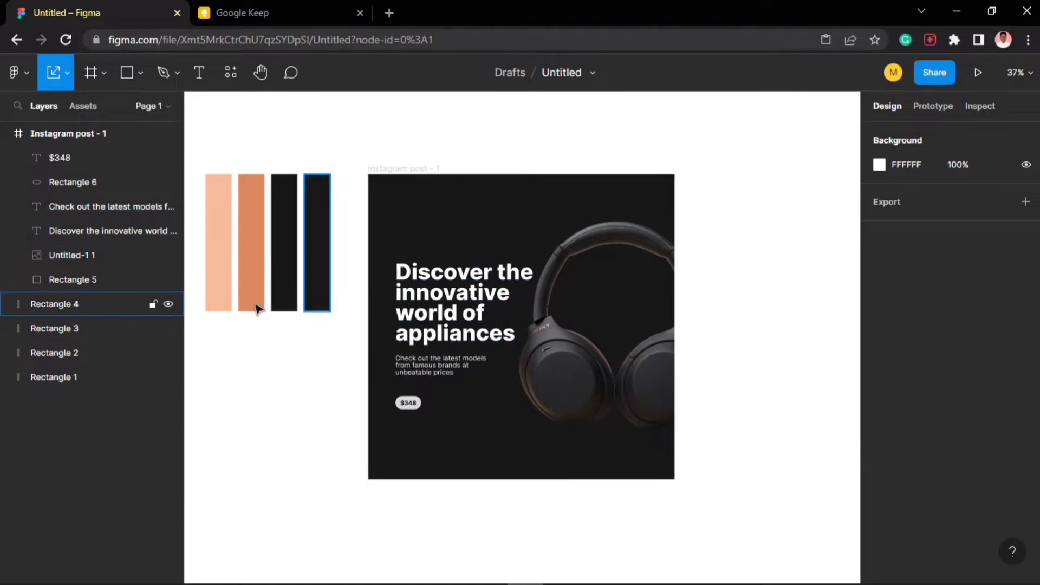
{"action": "scroll", "coordinate": [255, 303], "scroll_direction": "down", "scroll_amount": 2}
{"action": "scroll", "coordinate": [439, 276], "scroll_direction": "up", "scroll_amount": 2}
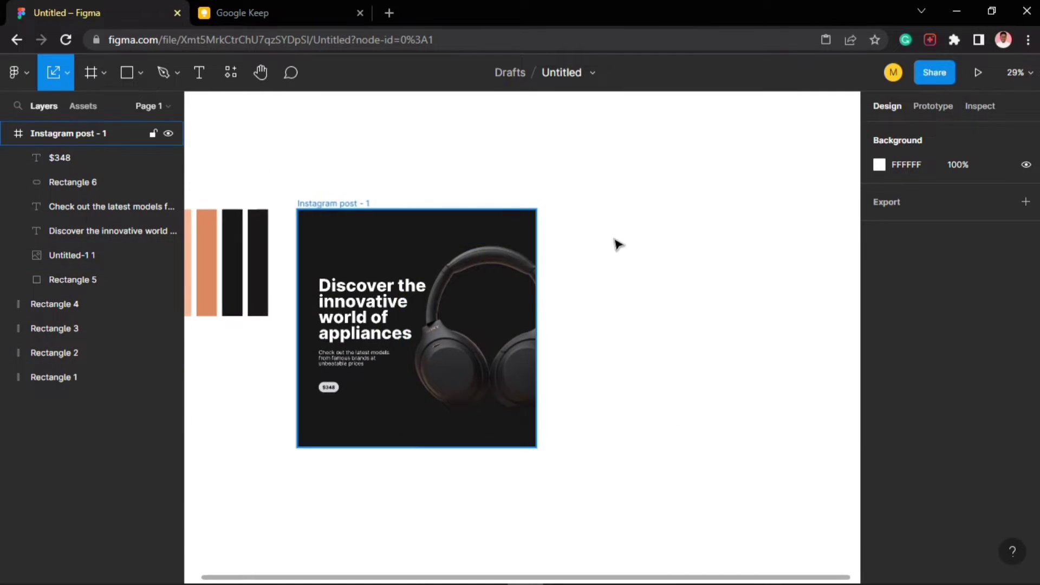
- Duplicate the light peach and orange palette strips onto the empty canvas to the right of the post frame
{"action": "scroll", "coordinate": [615, 244], "scroll_direction": "down", "scroll_amount": 3}
{"action": "scroll", "coordinate": [504, 269], "scroll_direction": "up", "scroll_amount": 3}
{"action": "scroll", "coordinate": [580, 223], "scroll_direction": "down", "scroll_amount": 1}
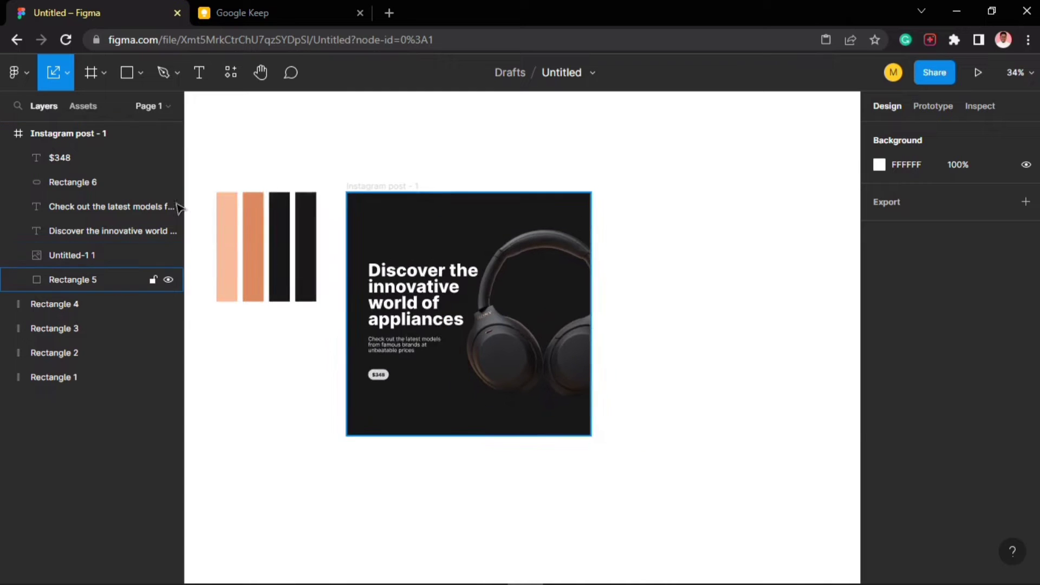
{"action": "left_click_drag", "start_coordinate": [205, 212], "coordinate": [686, 252]}
{"action": "left_click", "coordinate": [724, 237]}
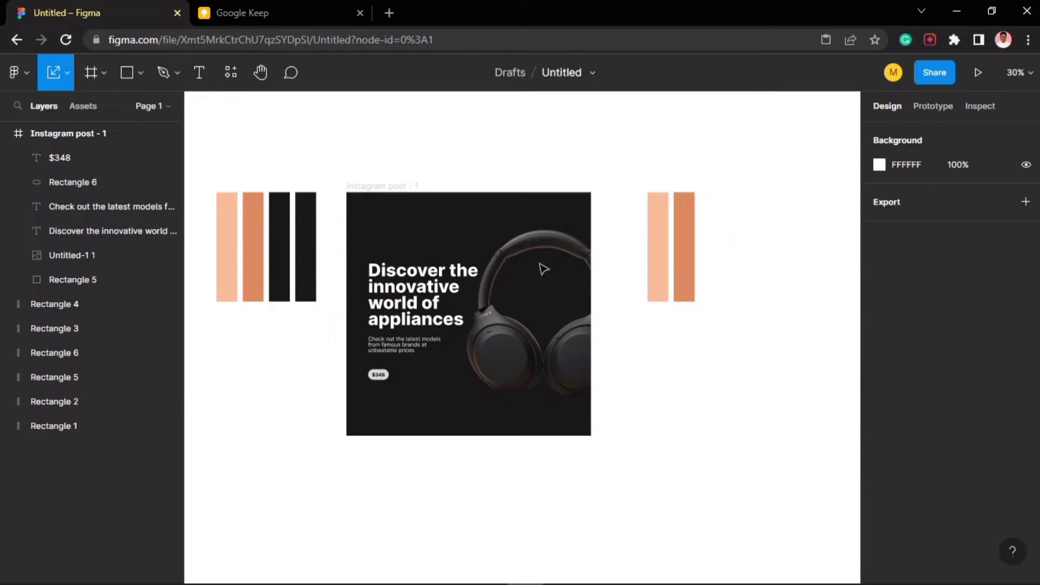
- Draw a circle about 352 × 352 over the headphones' headband and place it at about X 568, Y 21
{"action": "scroll", "coordinate": [541, 267], "scroll_direction": "up", "scroll_amount": 3}
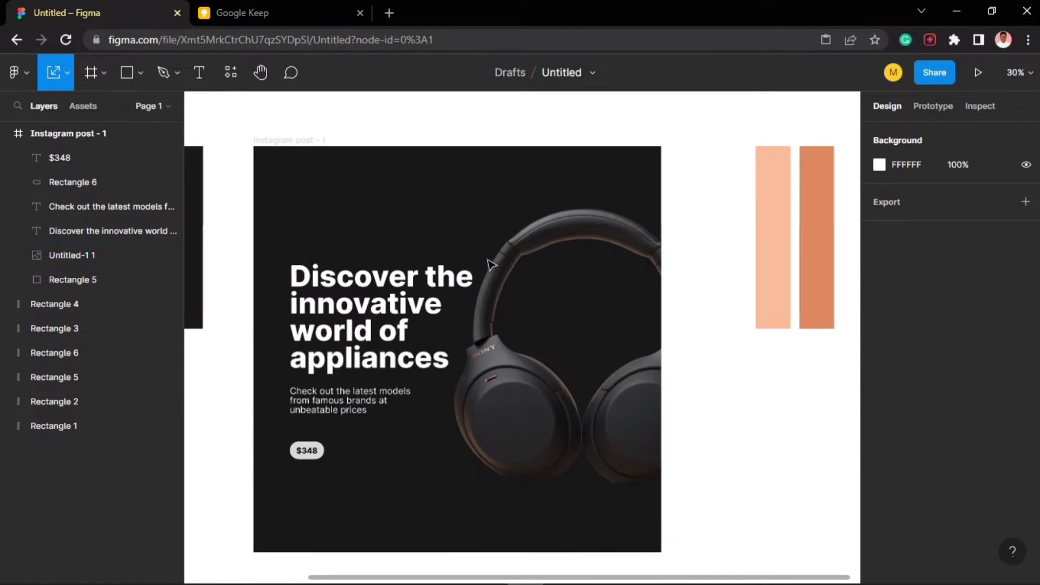
{"action": "left_click", "coordinate": [140, 74]}
{"action": "left_click", "coordinate": [126, 164]}
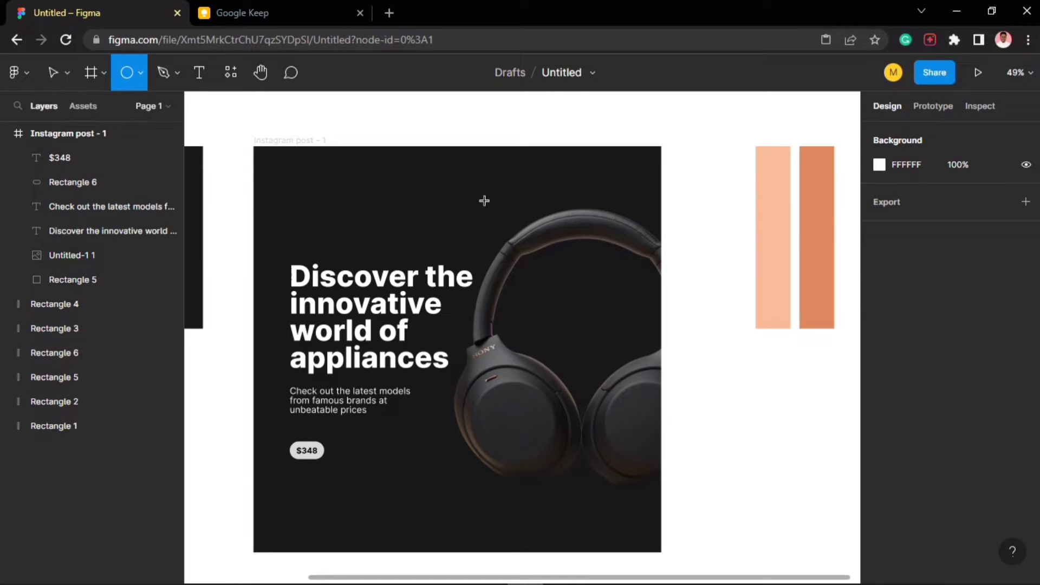
{"action": "left_click_drag", "start_coordinate": [471, 176], "coordinate": [600, 284]}
{"action": "left_click_drag", "start_coordinate": [539, 251], "coordinate": [526, 239]}
{"action": "left_click_drag", "start_coordinate": [586, 287], "coordinate": [591, 292]}
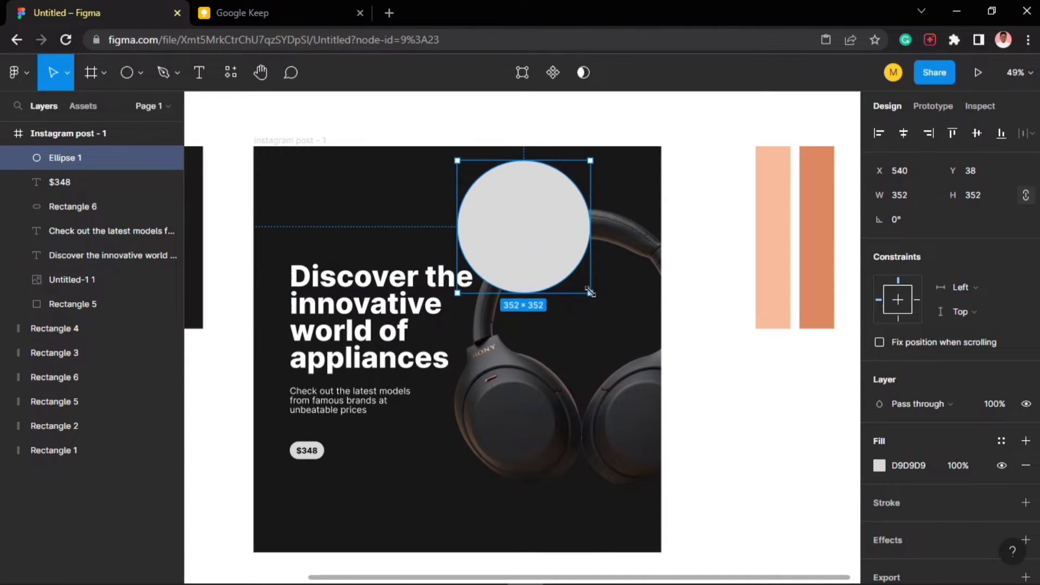
{"action": "left_click_drag", "start_coordinate": [546, 250], "coordinate": [556, 243]}
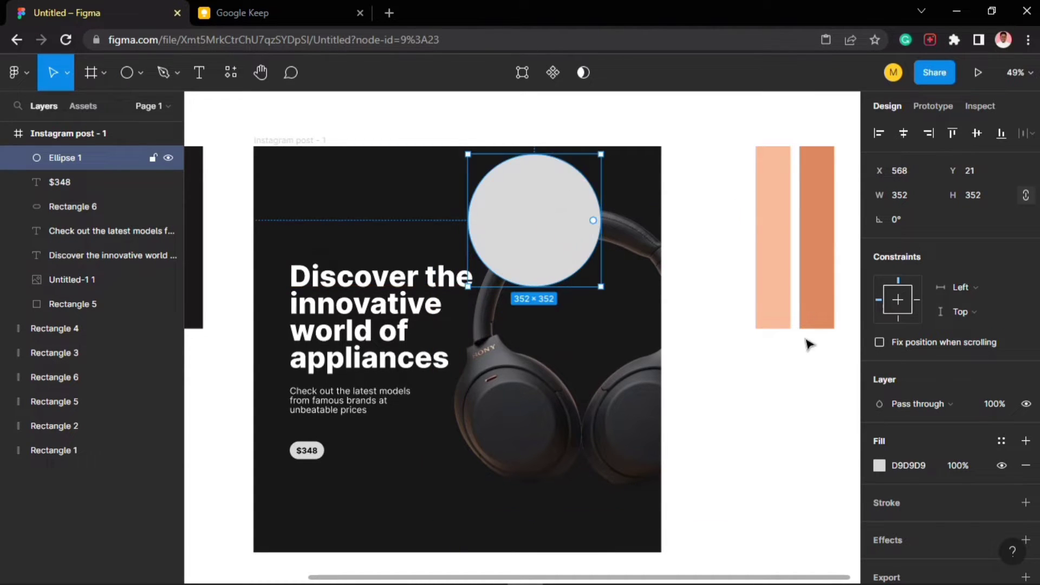
- Change the circle's fill to a linear gradient and sample F8BB99 from the light peach strip for its first stop
{"action": "left_click", "coordinate": [879, 465]}
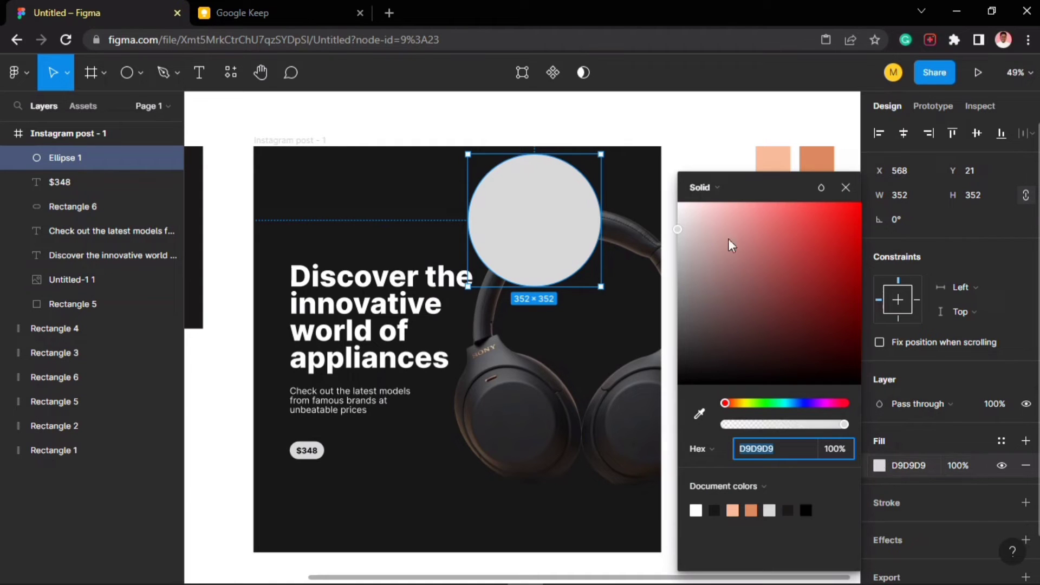
{"action": "left_click", "coordinate": [726, 190]}
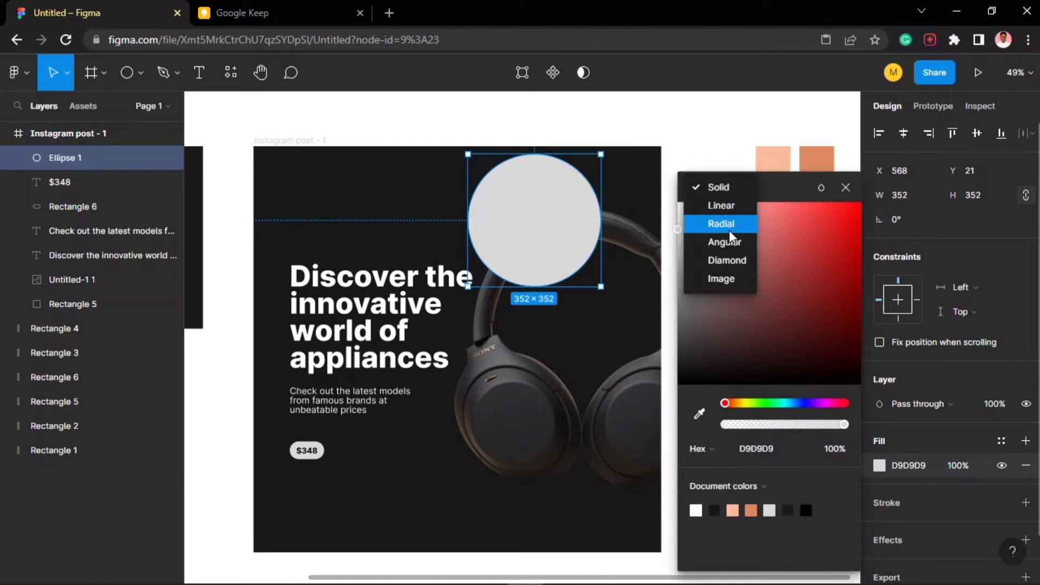
{"action": "left_click", "coordinate": [723, 205]}
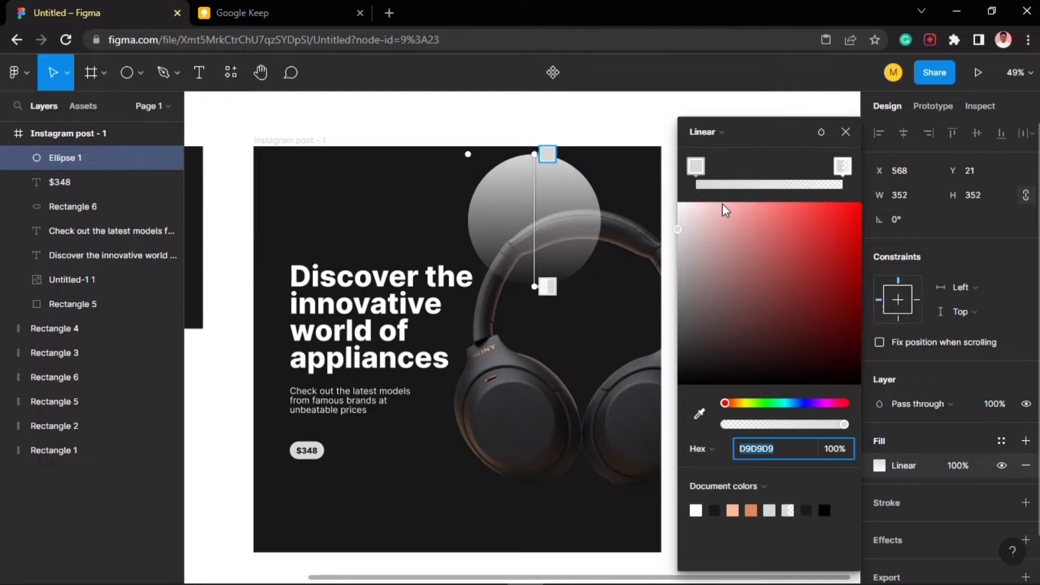
{"action": "left_click_drag", "start_coordinate": [782, 142], "coordinate": [780, 237]}
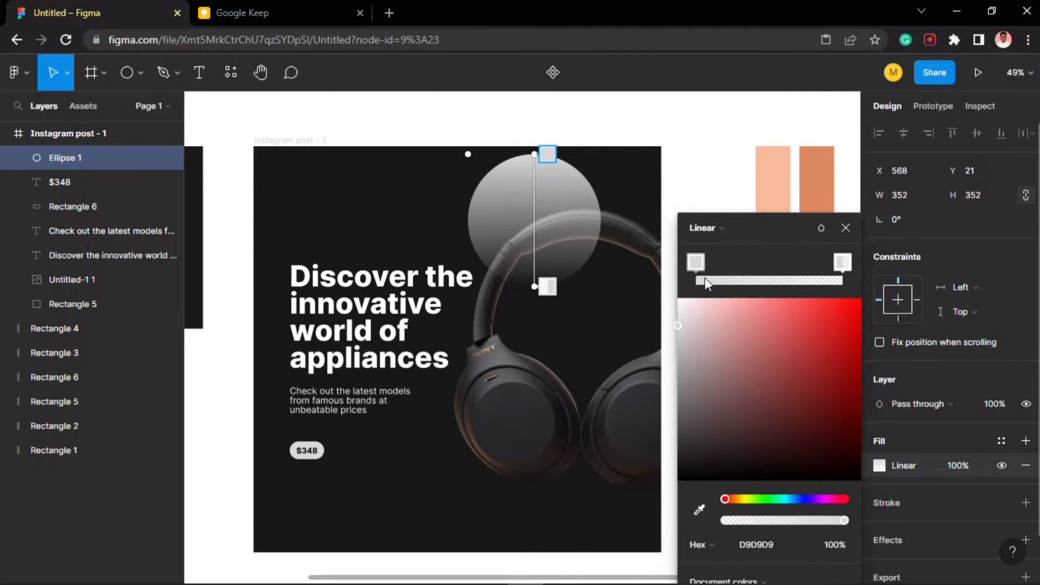
{"action": "left_click", "coordinate": [696, 262]}
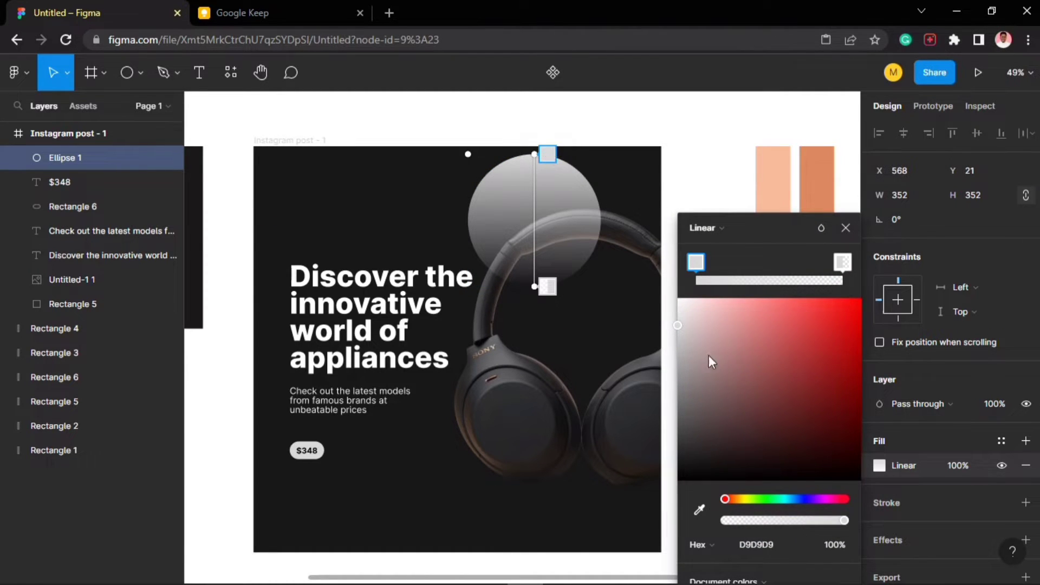
{"action": "left_click", "coordinate": [698, 510]}
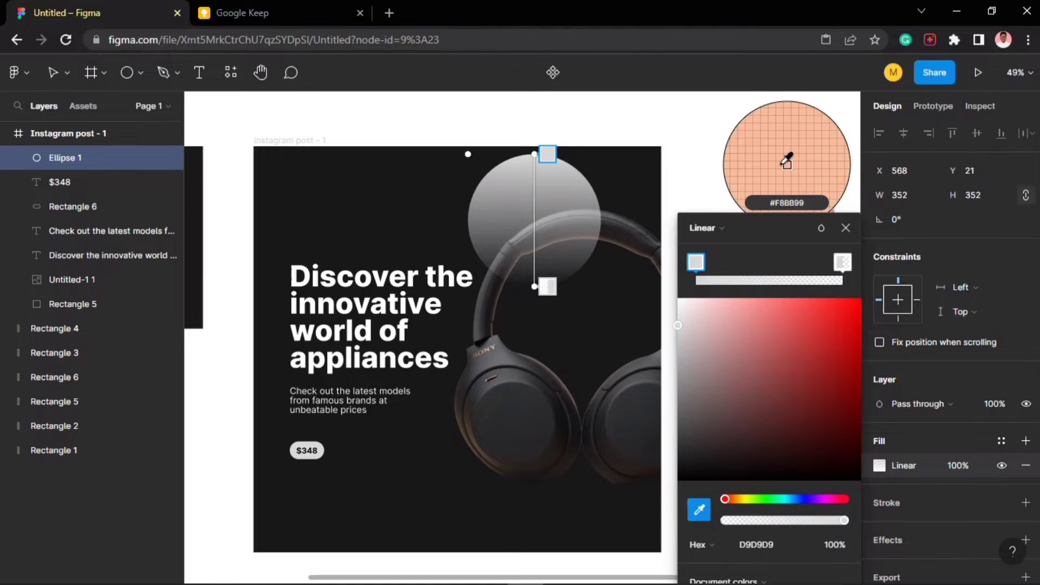
{"action": "left_click", "coordinate": [785, 162]}
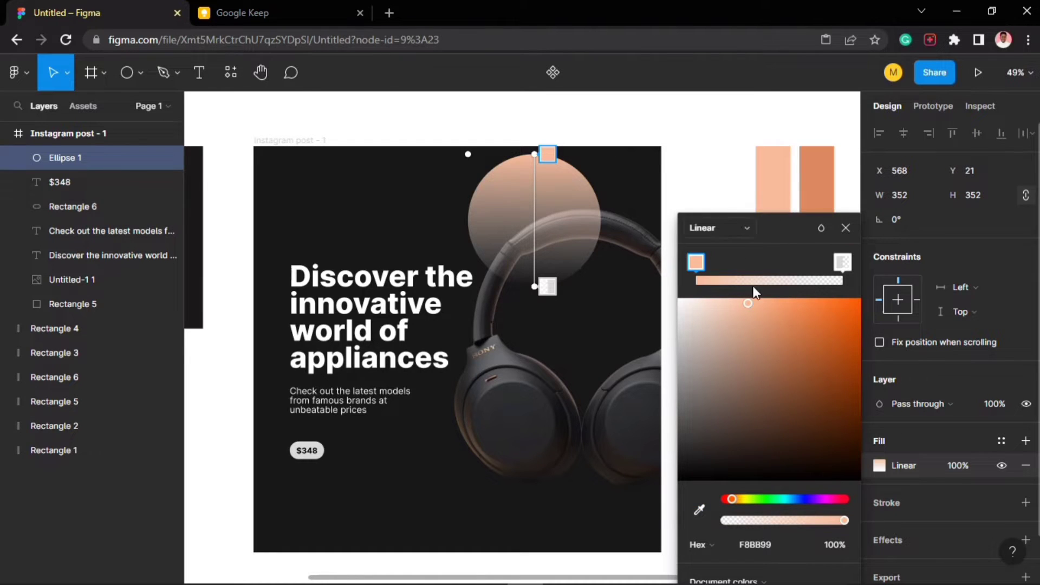
- Sample the darker orange strip's colour DC8A5F for the gradient's transparent end stop
{"action": "left_click", "coordinate": [843, 262]}
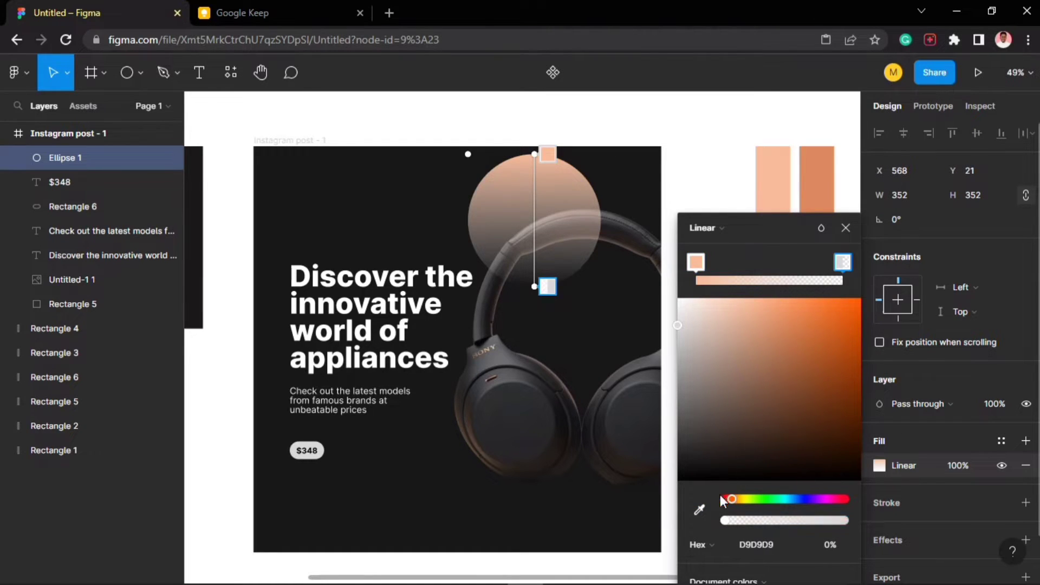
{"action": "left_click", "coordinate": [698, 510]}
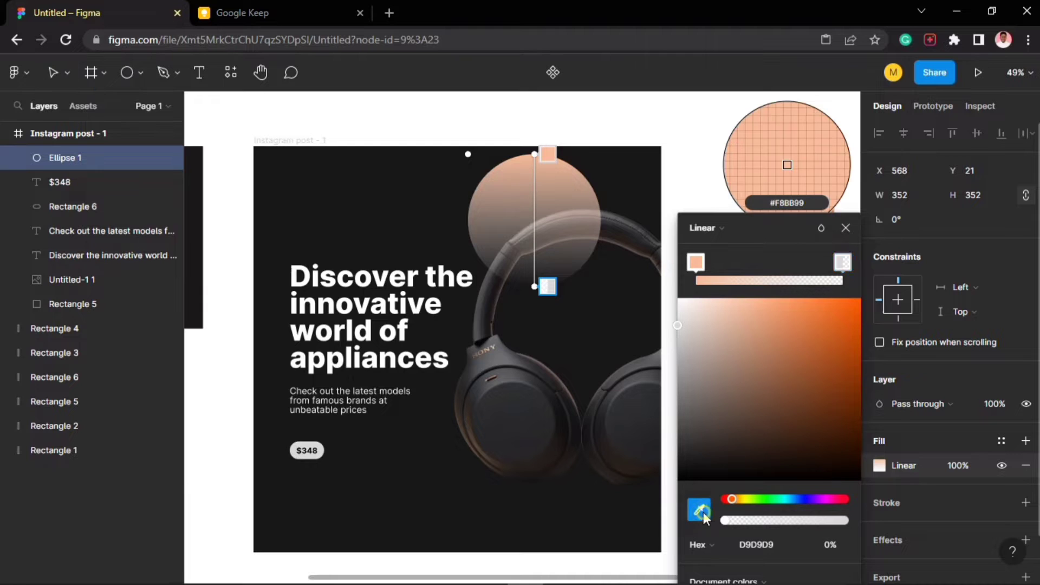
{"action": "left_click", "coordinate": [823, 162]}
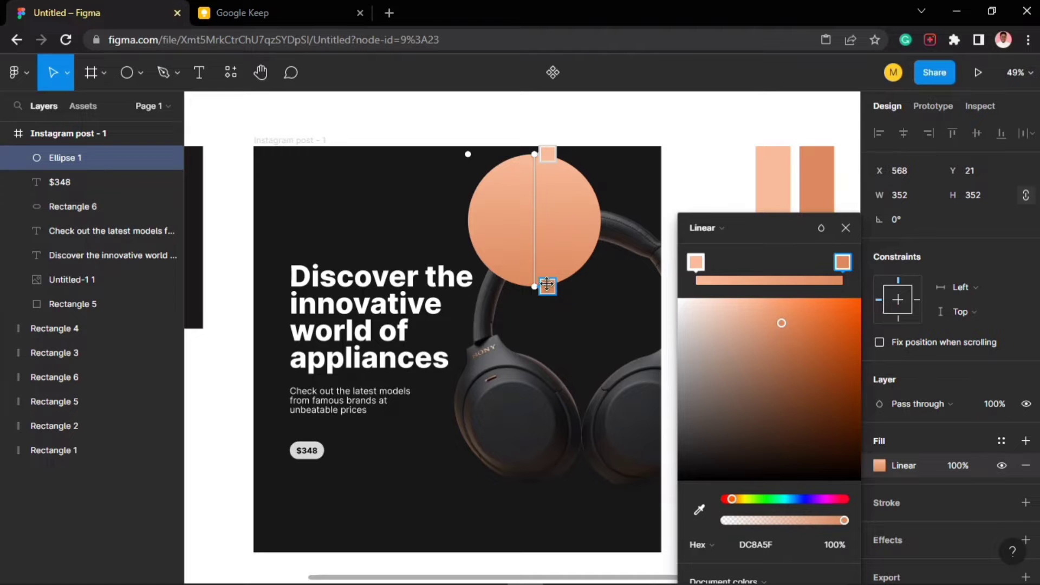
- Angle the circle's gradient diagonally from upper left to lower right, and move the light peach stop inward
{"action": "left_click_drag", "start_coordinate": [533, 285], "coordinate": [595, 264]}
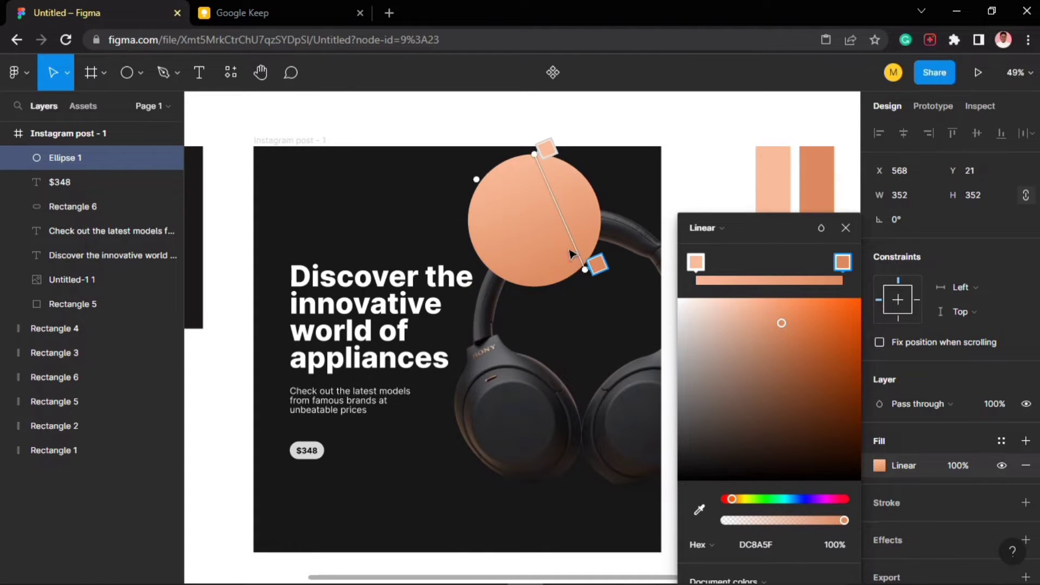
{"action": "left_click_drag", "start_coordinate": [523, 154], "coordinate": [530, 180]}
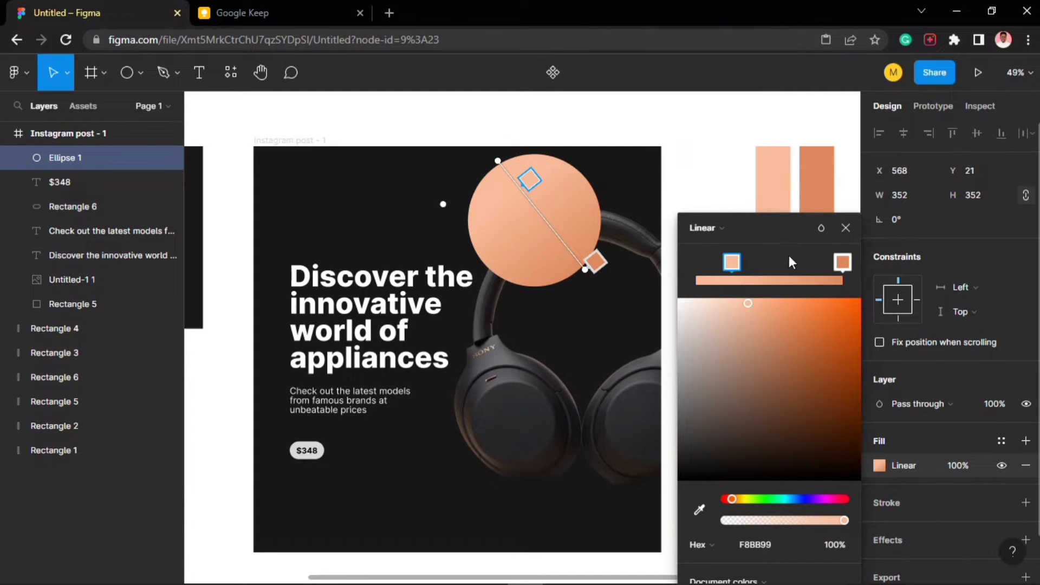
{"action": "left_click", "coordinate": [845, 227]}
{"action": "left_click", "coordinate": [711, 176]}
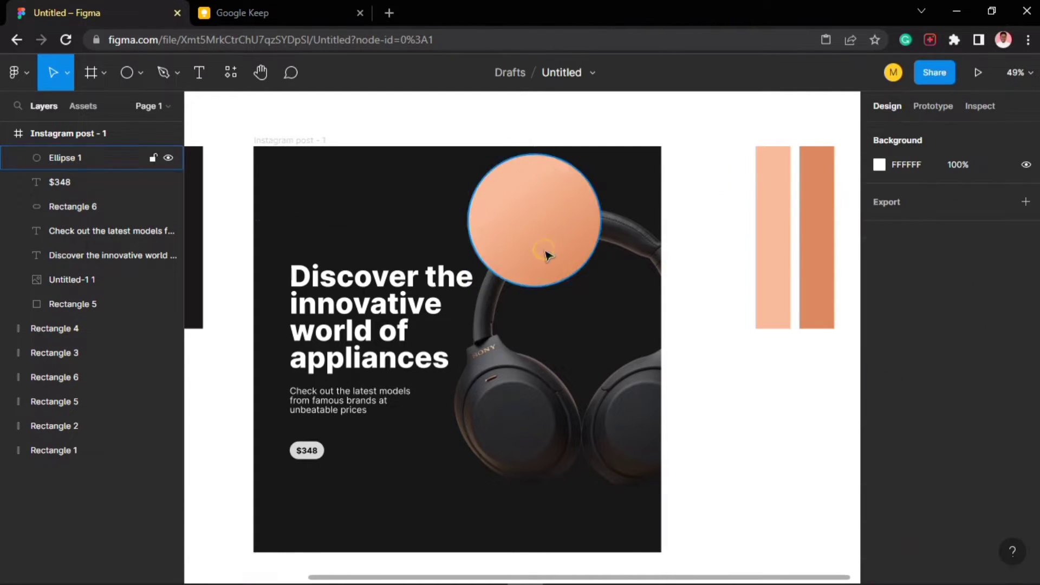
- Place a copy of the gradient circle, scaled to about half size, above the right ear cup, and shift the original to X 556, Y 21
{"action": "left_click_drag", "start_coordinate": [543, 223], "coordinate": [615, 361]}
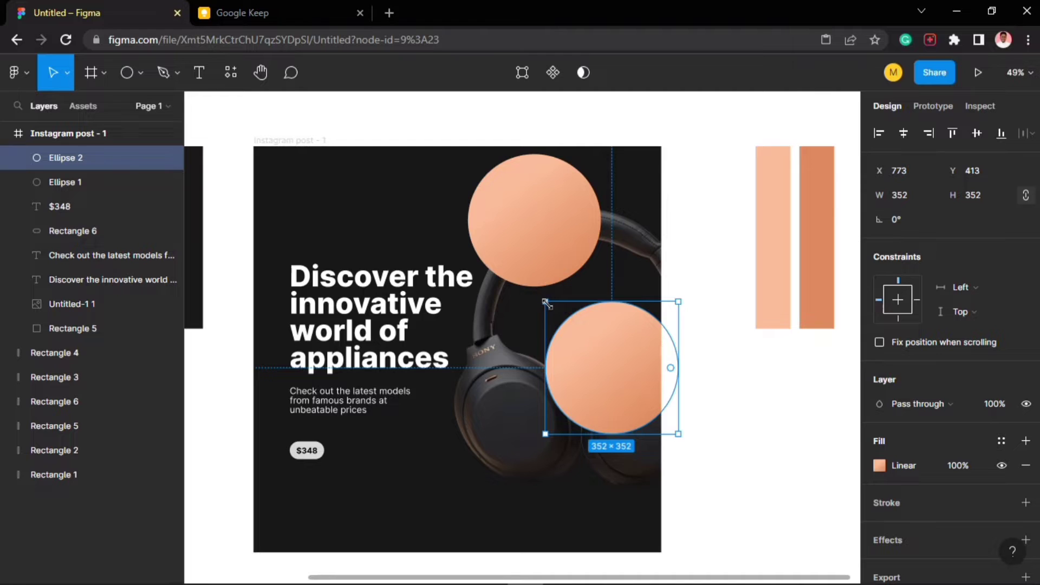
{"action": "left_click_drag", "start_coordinate": [546, 303], "coordinate": [621, 359]}
{"action": "left_click_drag", "start_coordinate": [541, 229], "coordinate": [520, 221]}
{"action": "scroll", "coordinate": [519, 221], "scroll_direction": "down", "scroll_amount": 3}
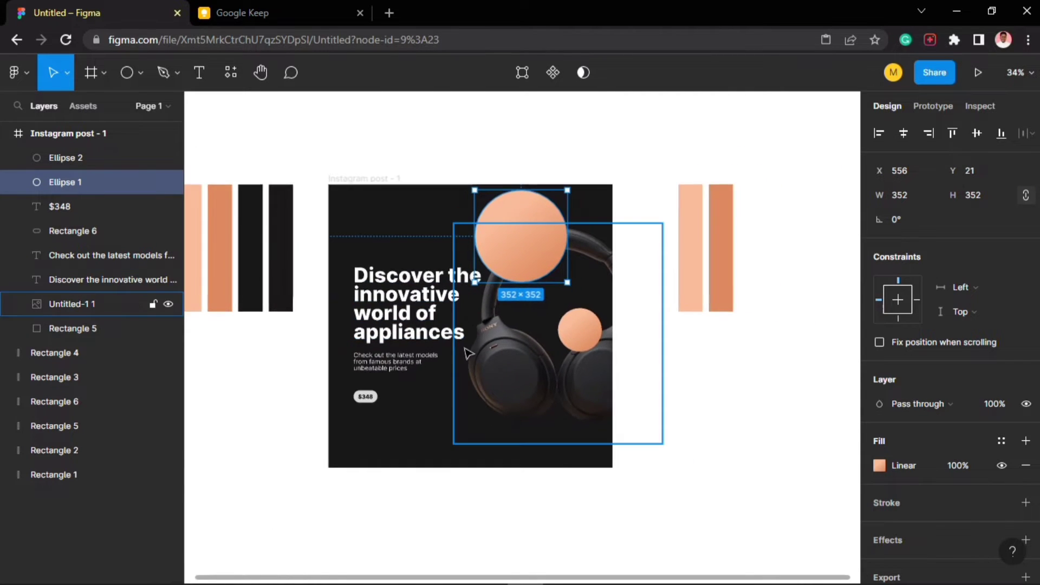
{"action": "scroll", "coordinate": [469, 353], "scroll_direction": "up", "scroll_amount": 3}
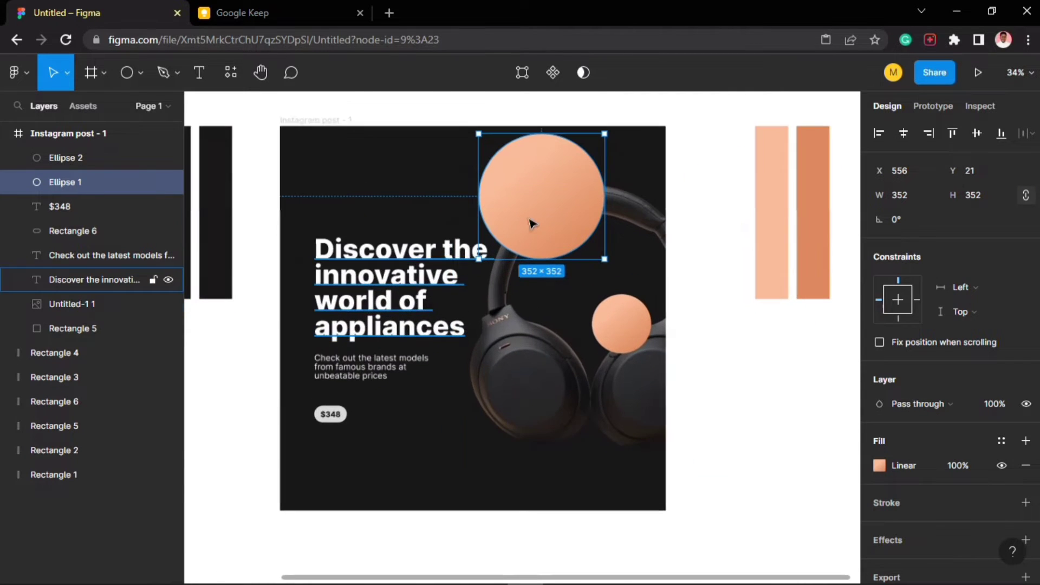
{"action": "left_click", "coordinate": [371, 291]}
{"action": "scroll", "coordinate": [334, 425], "scroll_direction": "up", "scroll_amount": 3}
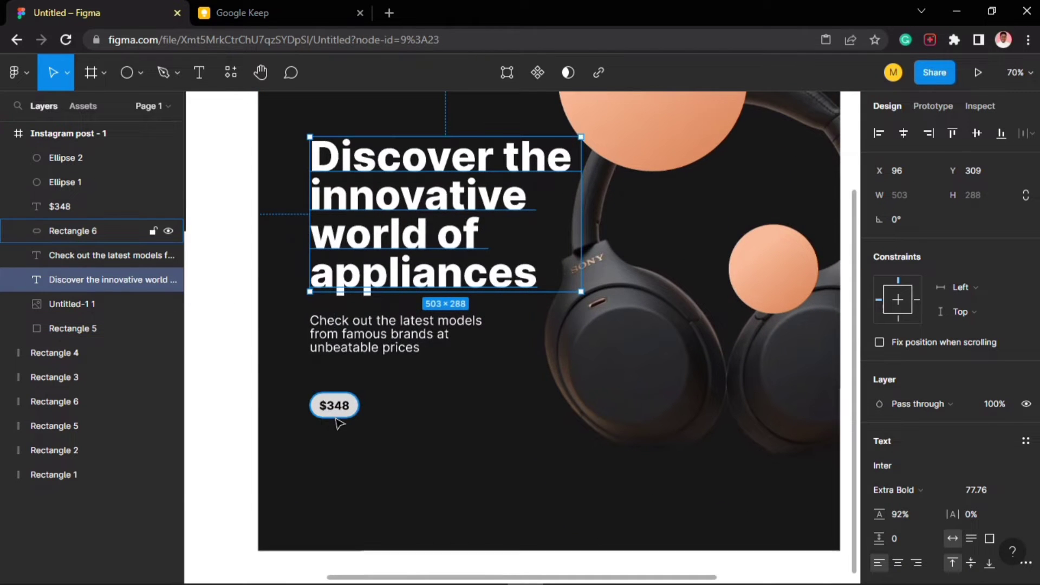
{"action": "left_click", "coordinate": [335, 414]}
{"action": "scroll", "coordinate": [333, 415], "scroll_direction": "up", "scroll_amount": 5}
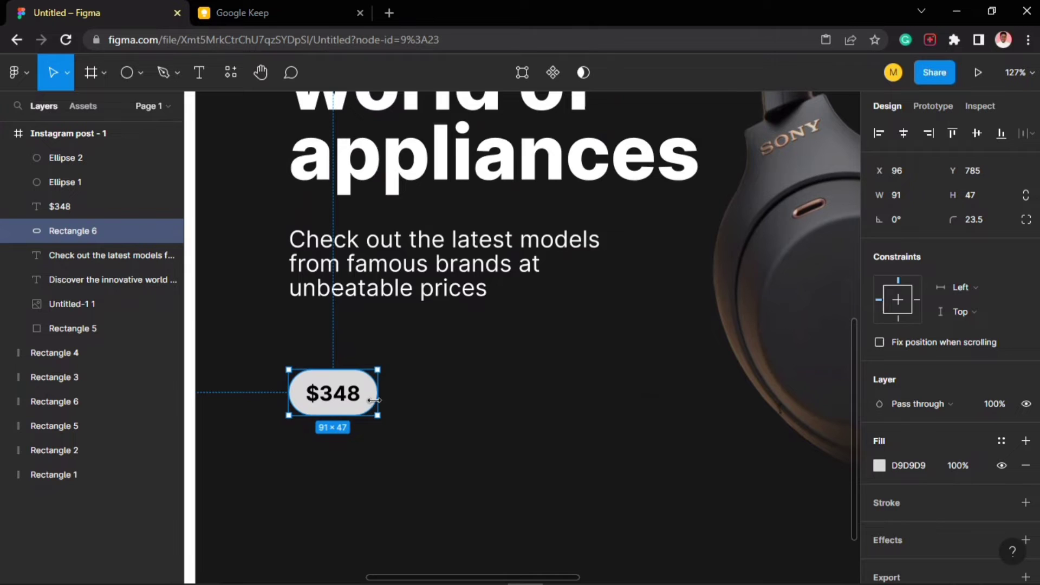
{"action": "scroll", "coordinate": [374, 400], "scroll_direction": "down", "scroll_amount": 5}
{"action": "left_click", "coordinate": [260, 390]}
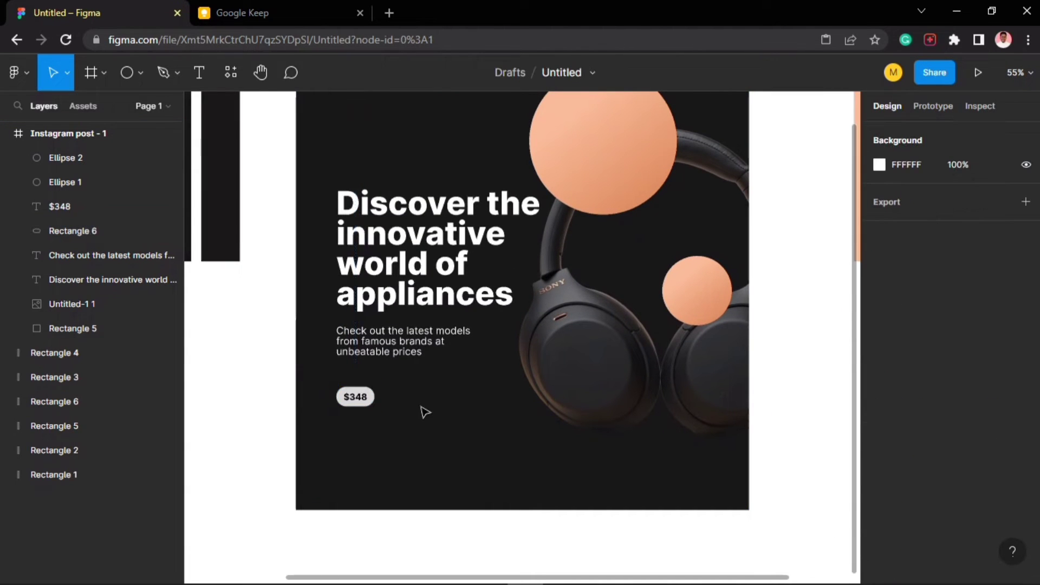
{"action": "scroll", "coordinate": [425, 412], "scroll_direction": "down", "scroll_amount": 3}
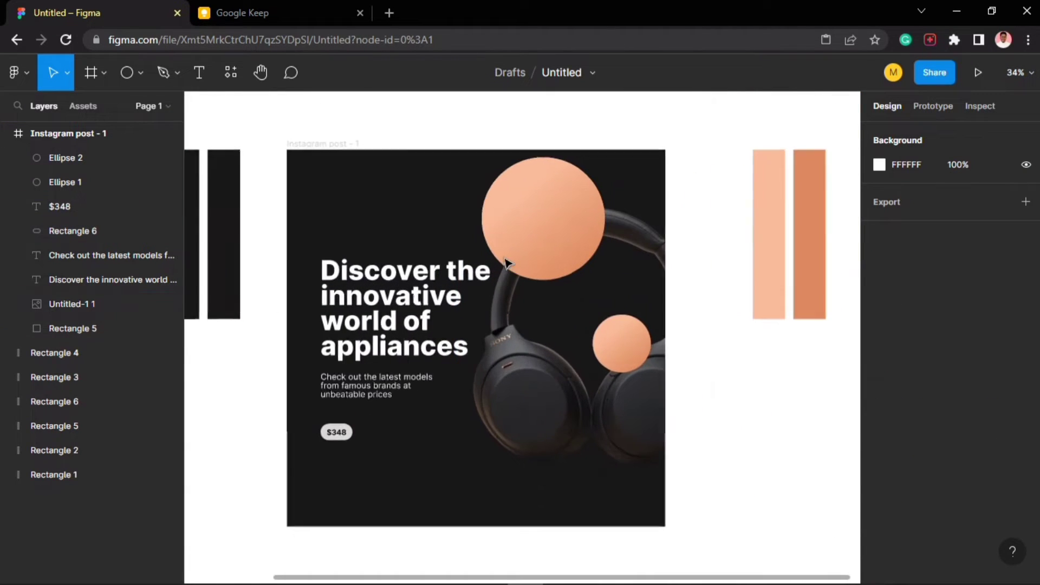
{"action": "scroll", "coordinate": [528, 222], "scroll_direction": "up", "scroll_amount": 2}
- Shift the large gradient circle slightly right and shrink it to about 340 × 340 at X 581, Y 33
{"action": "left_click", "coordinate": [523, 219]}
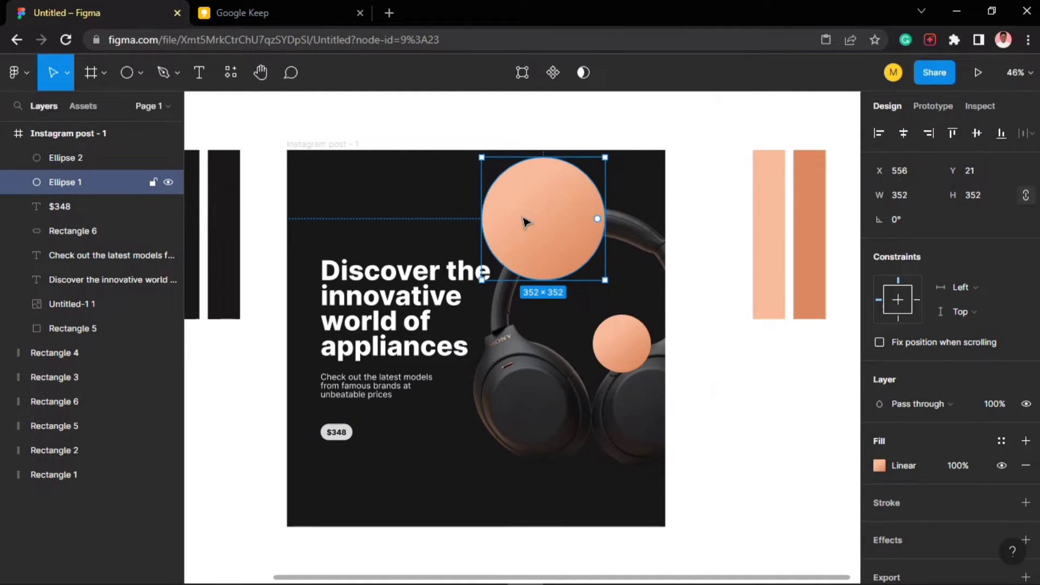
{"action": "left_click_drag", "start_coordinate": [549, 226], "coordinate": [547, 228]}
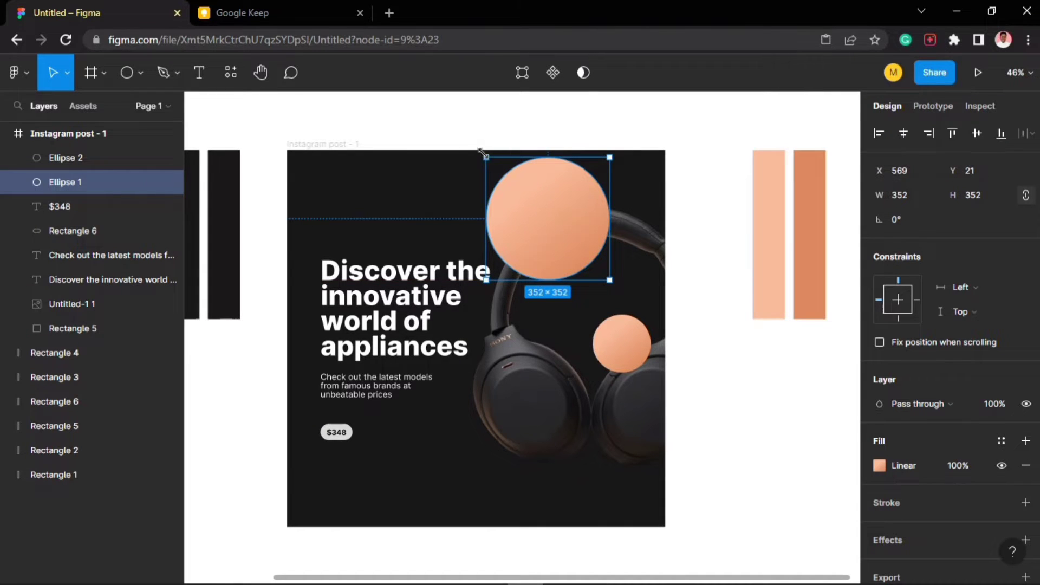
{"action": "left_click_drag", "start_coordinate": [486, 157], "coordinate": [491, 161]}
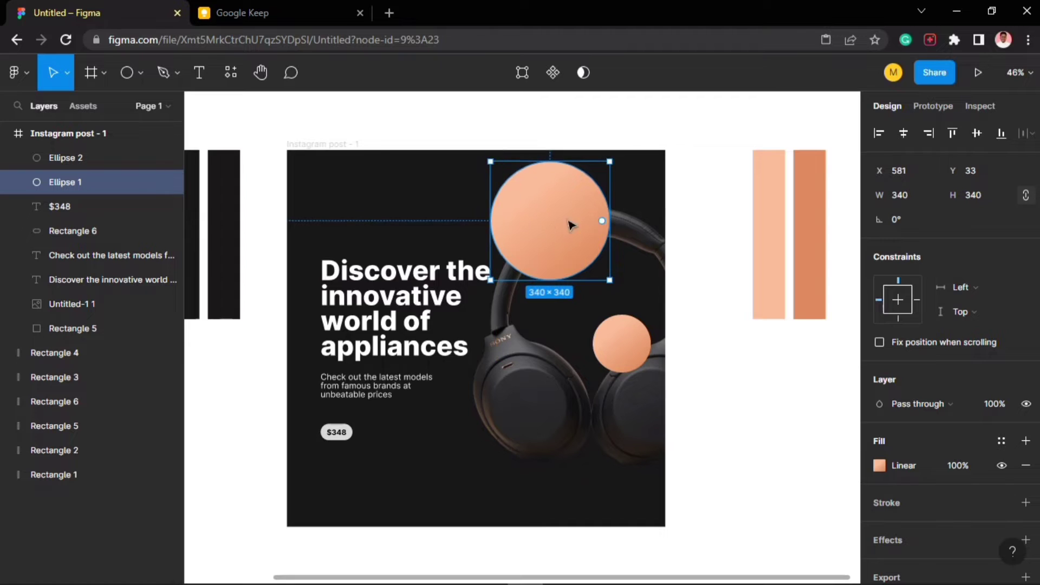
{"action": "left_click", "coordinate": [688, 150]}
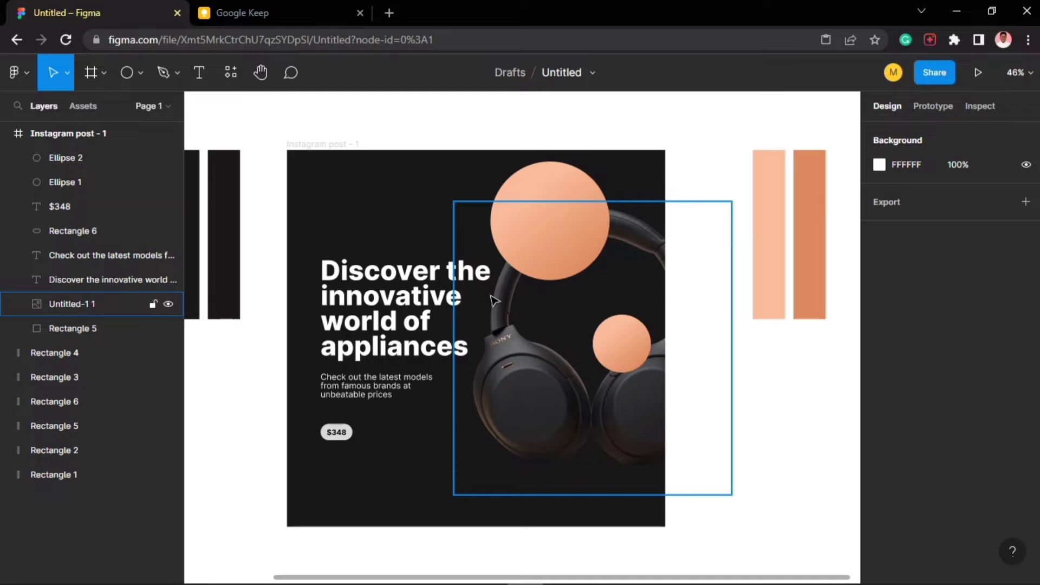
- Enlarge the price pill to about 99 × 51 around its centre, and move it with its $348 label into line with the subtext's left edge
{"action": "left_click", "coordinate": [343, 346]}
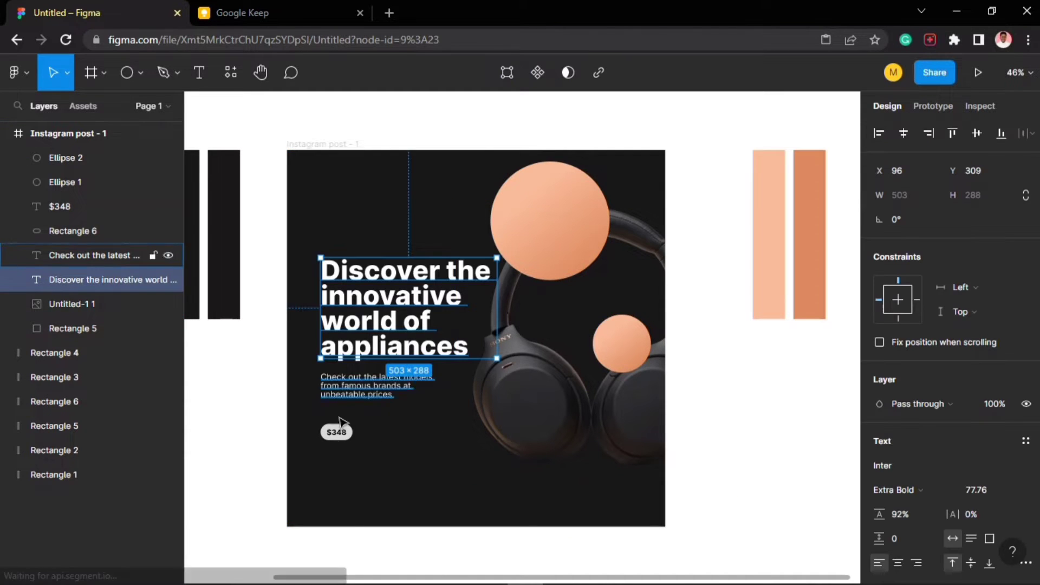
{"action": "scroll", "coordinate": [340, 462], "scroll_direction": "up", "scroll_amount": 10}
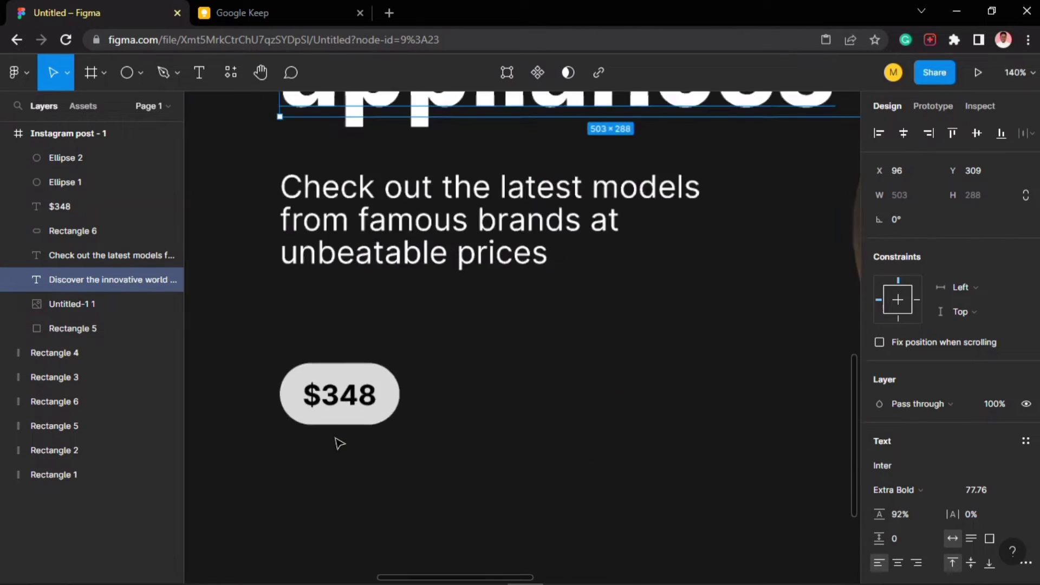
{"action": "left_click", "coordinate": [346, 404]}
{"action": "left_click", "coordinate": [371, 412]}
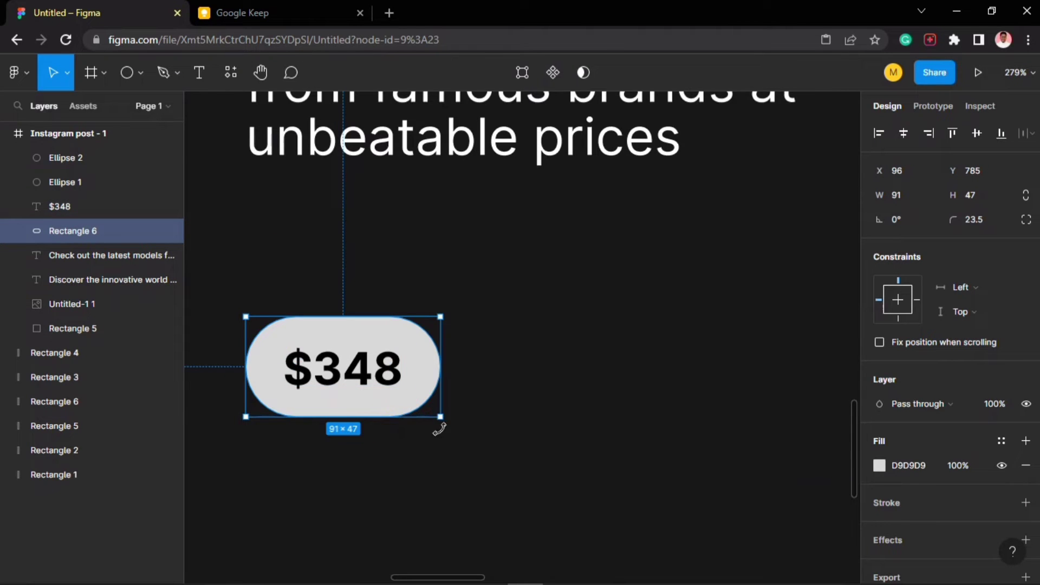
{"action": "left_click_drag", "start_coordinate": [441, 420], "coordinate": [449, 421]}
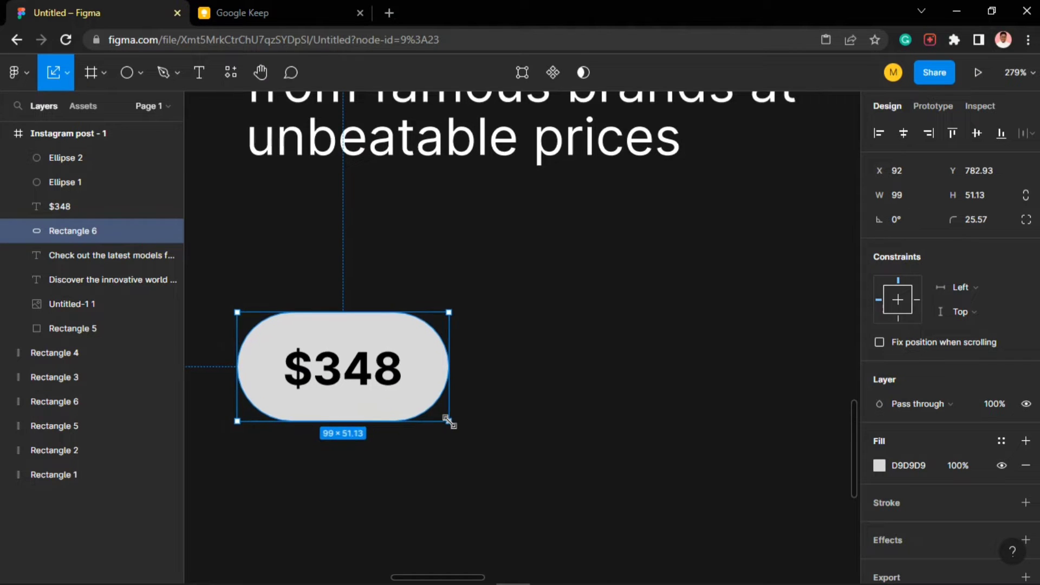
{"action": "left_click", "coordinate": [396, 381], "text": "shift"}
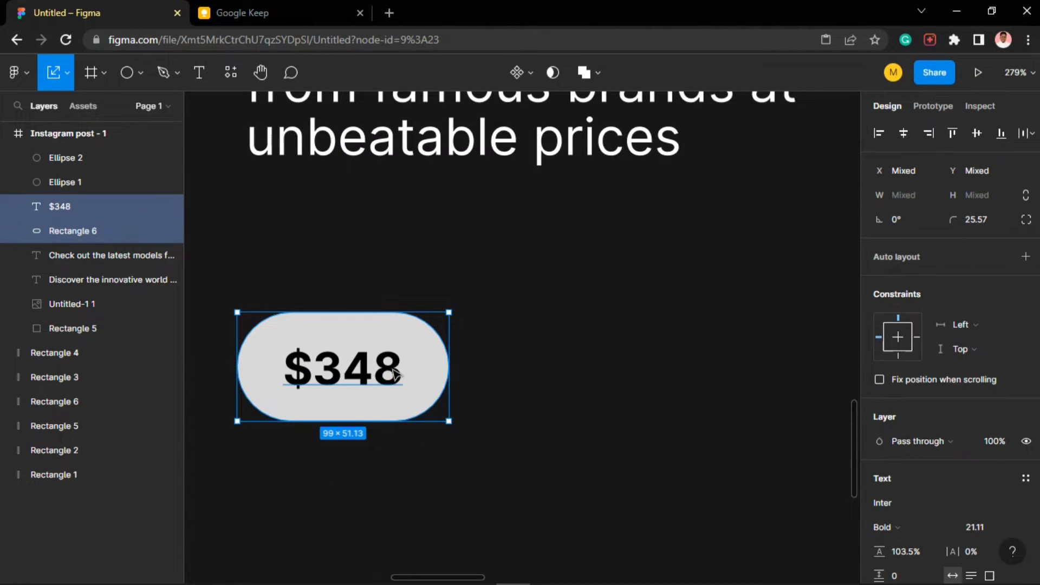
{"action": "mouse_move", "coordinate": [396, 382]}
{"action": "left_mouse_down"}
{"action": "mouse_move", "coordinate": [414, 376]}
{"action": "mouse_move", "coordinate": [404, 374]}
{"action": "left_mouse_up"}
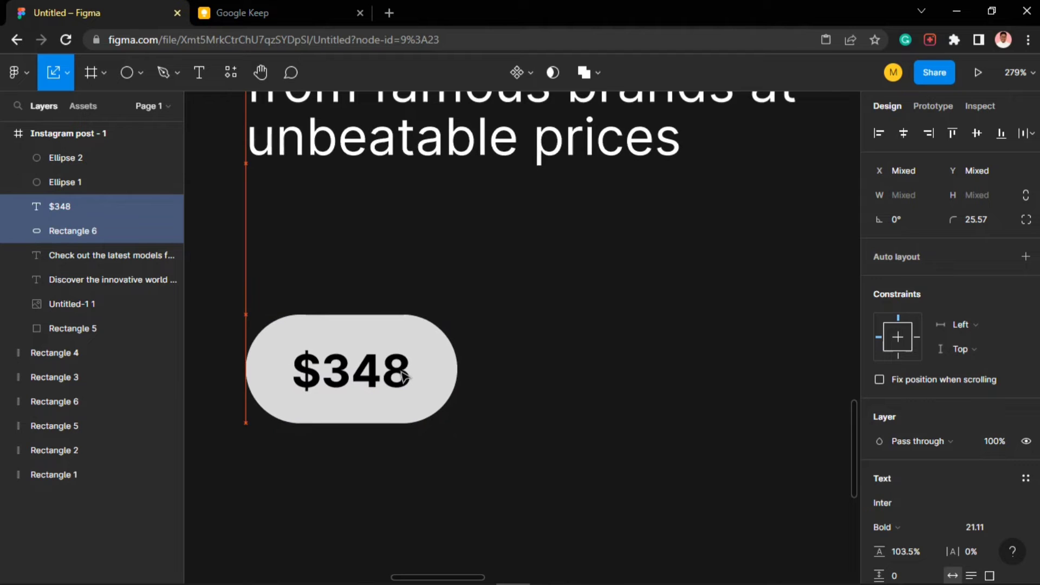
- Save the large circle's gradient fill as a new colour style named Gradient
{"action": "scroll", "coordinate": [395, 396], "scroll_direction": "down", "scroll_amount": 3}
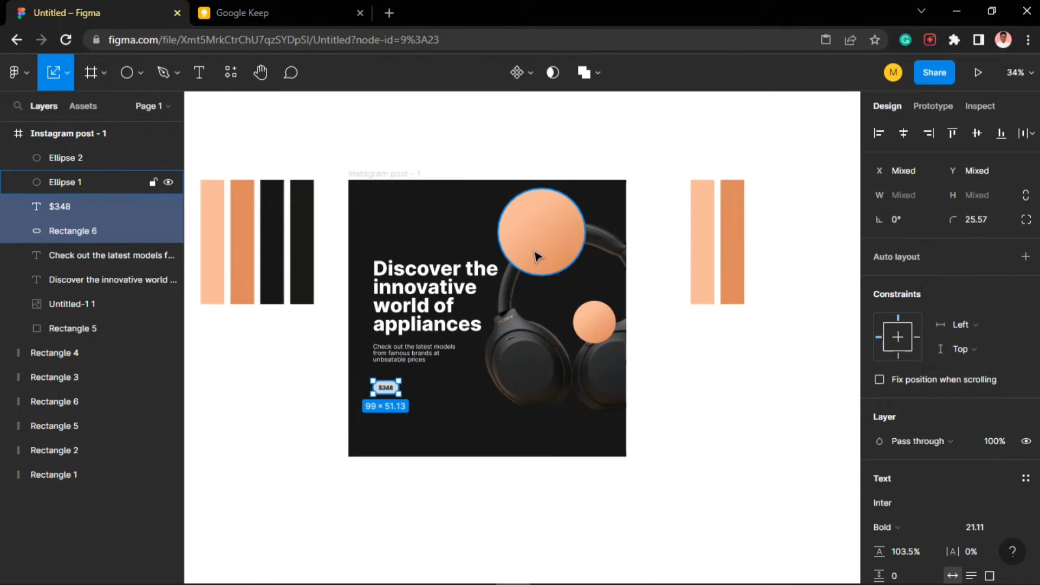
{"action": "left_click", "coordinate": [538, 255]}
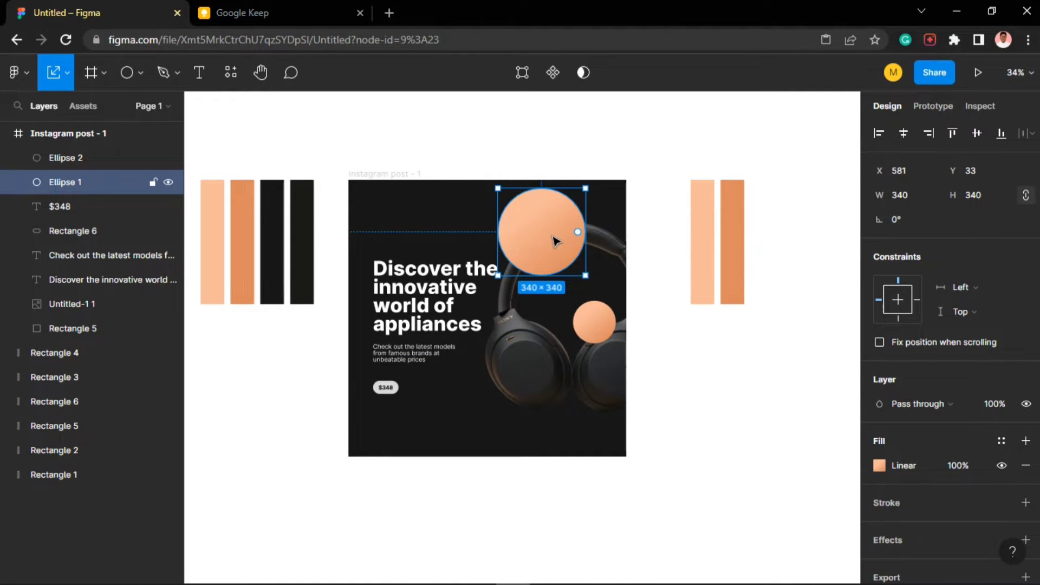
{"action": "scroll", "coordinate": [554, 241], "scroll_direction": "up", "scroll_amount": 3, "text": "ctrl"}
{"action": "scroll", "coordinate": [901, 406], "scroll_direction": "down", "scroll_amount": 1}
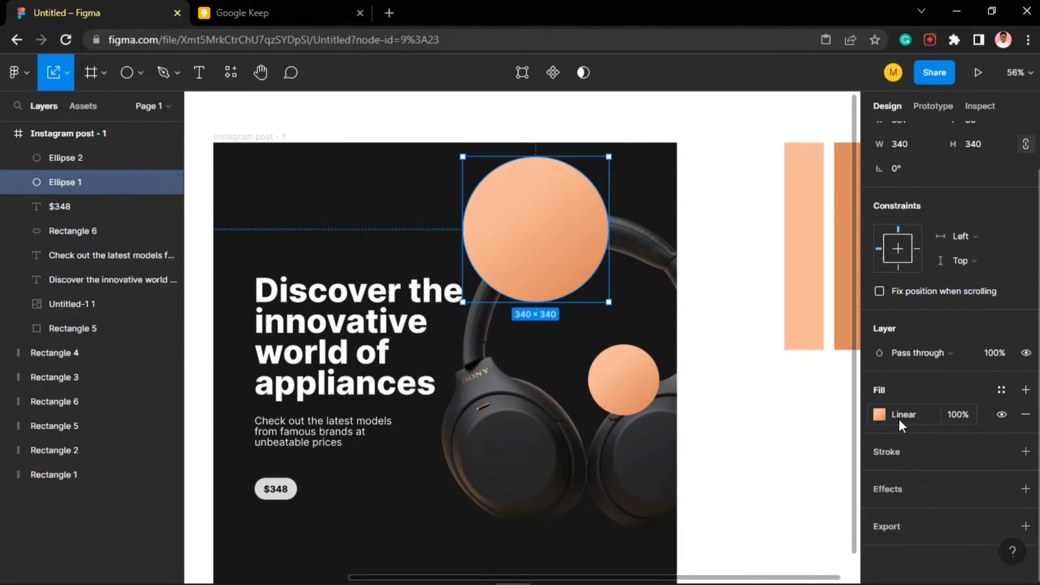
{"action": "left_click", "coordinate": [1001, 389]}
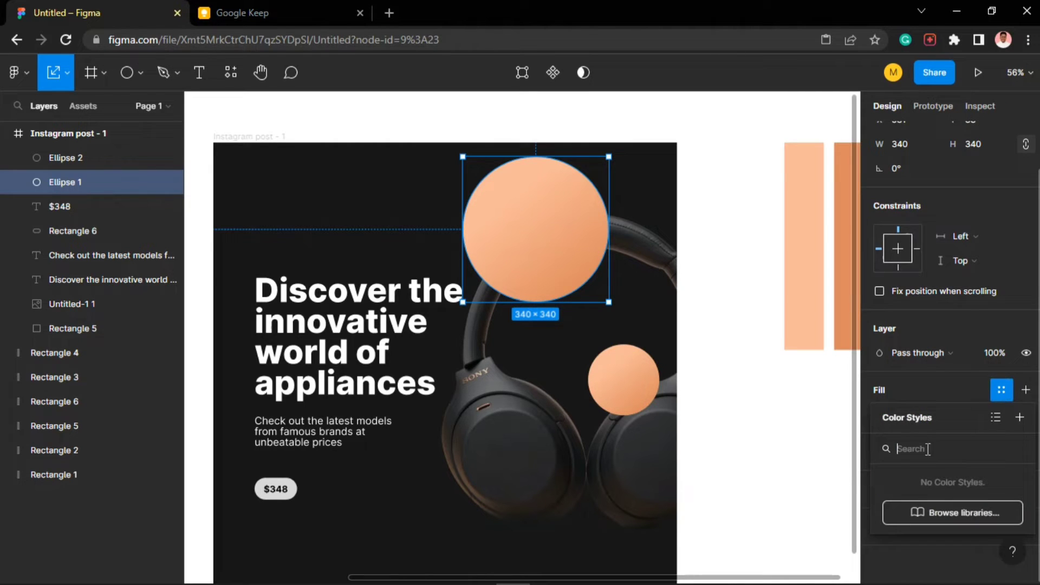
{"action": "left_click", "coordinate": [1020, 417]}
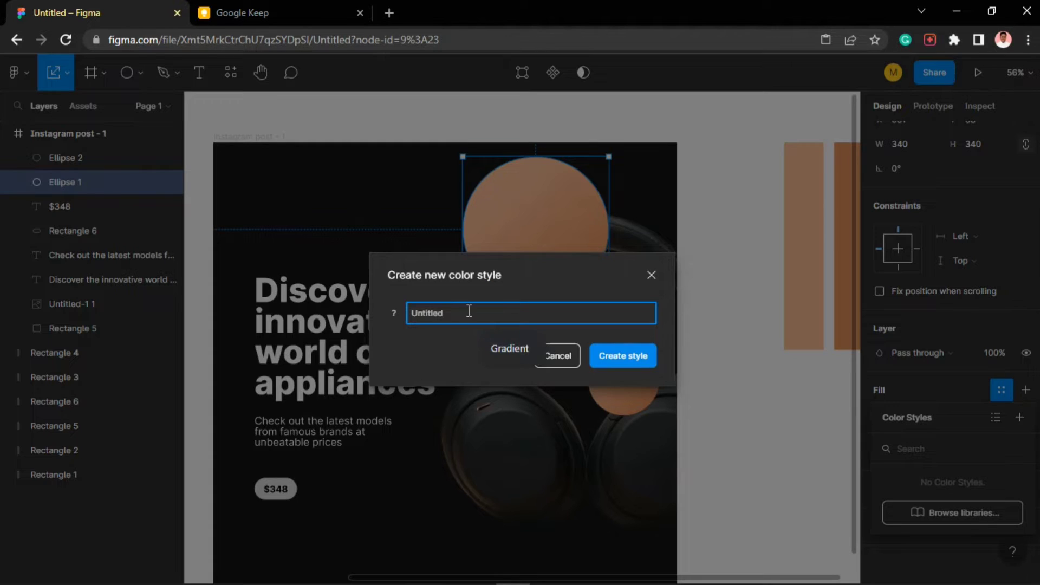
{"action": "left_click", "coordinate": [488, 347]}
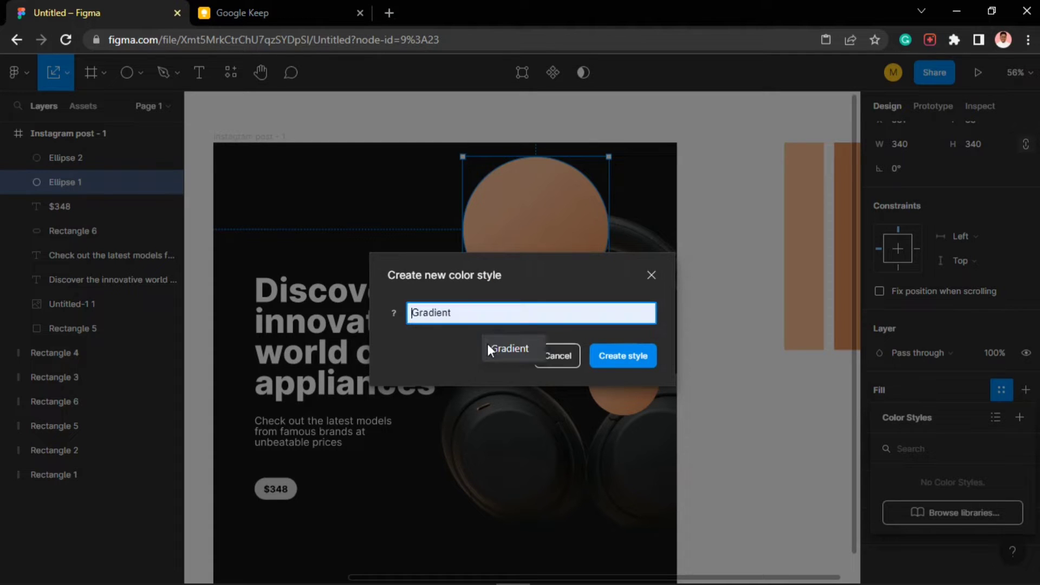
{"action": "left_click", "coordinate": [632, 355]}
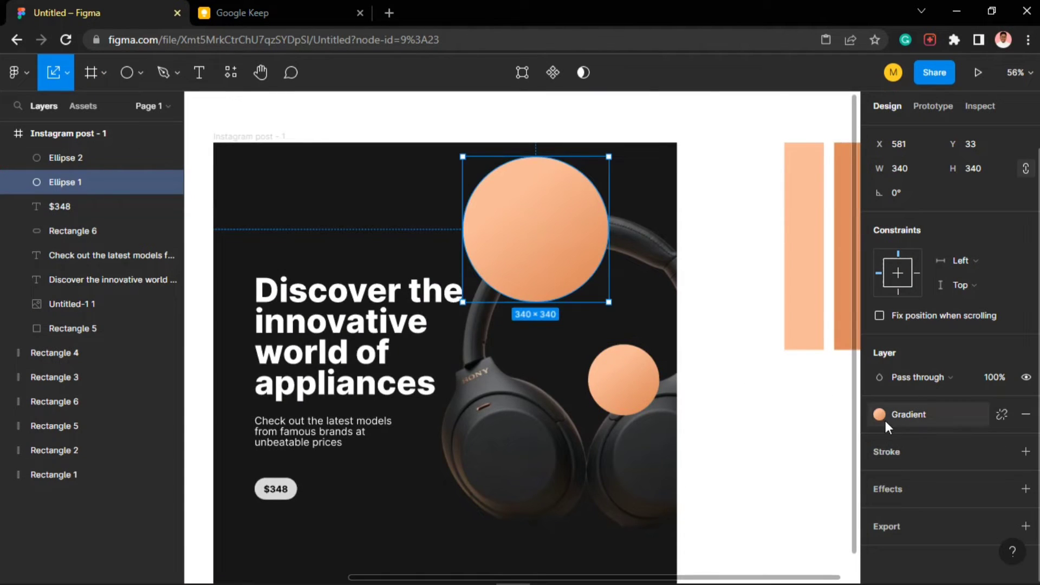
{"action": "left_click", "coordinate": [737, 408]}
- Apply the Gradient colour style to the headline text "Discover the innovative world of appliances"
{"action": "scroll", "coordinate": [745, 387], "scroll_direction": "down", "scroll_amount": 1}
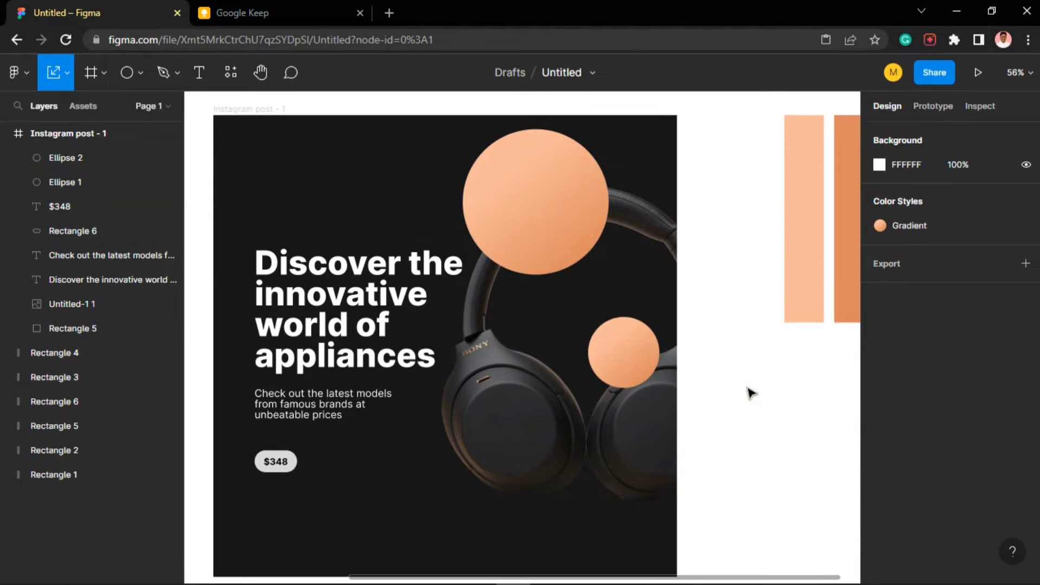
{"action": "scroll", "coordinate": [744, 383], "scroll_direction": "down", "scroll_amount": 1}
{"action": "scroll", "coordinate": [747, 388], "scroll_direction": "down", "scroll_amount": 1}
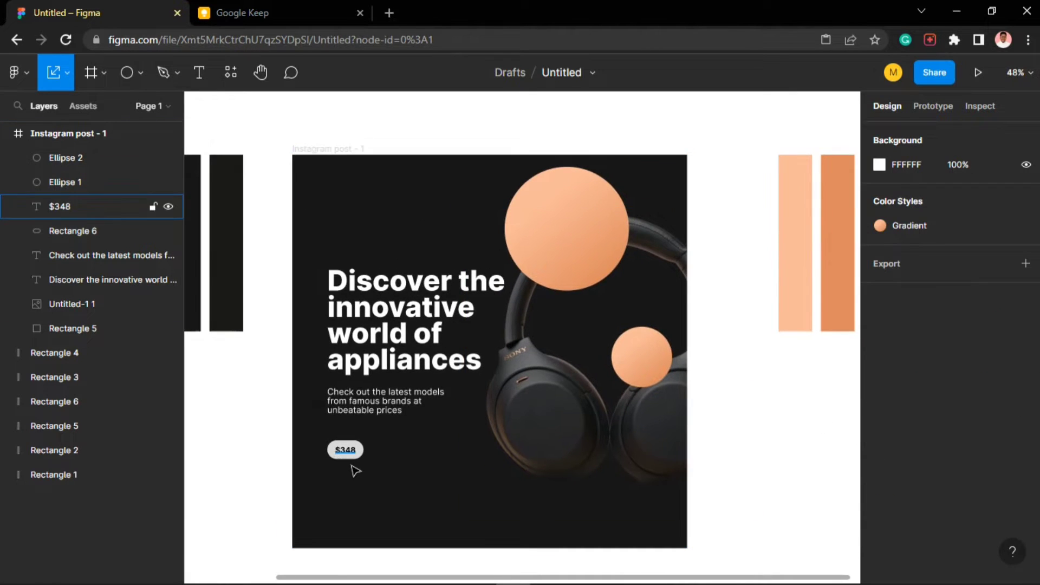
{"action": "left_click", "coordinate": [384, 340]}
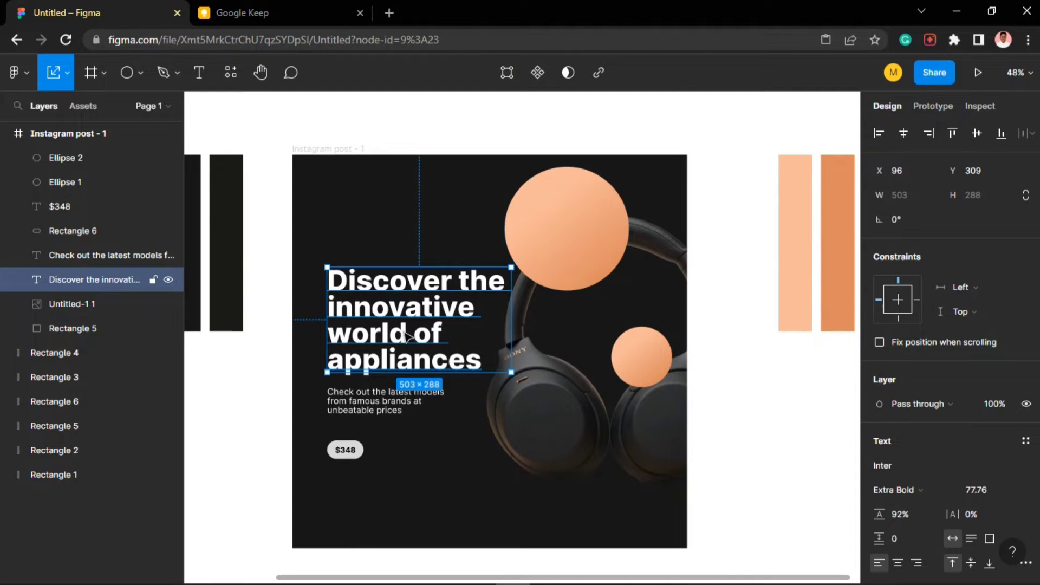
{"action": "scroll", "coordinate": [980, 418], "scroll_direction": "down", "scroll_amount": 4}
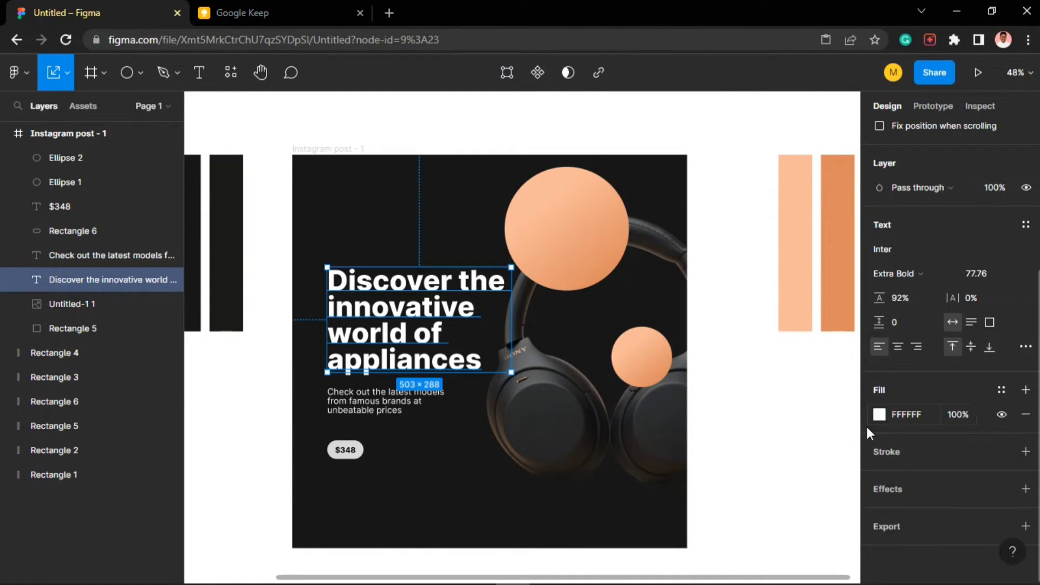
{"action": "left_click", "coordinate": [1001, 392]}
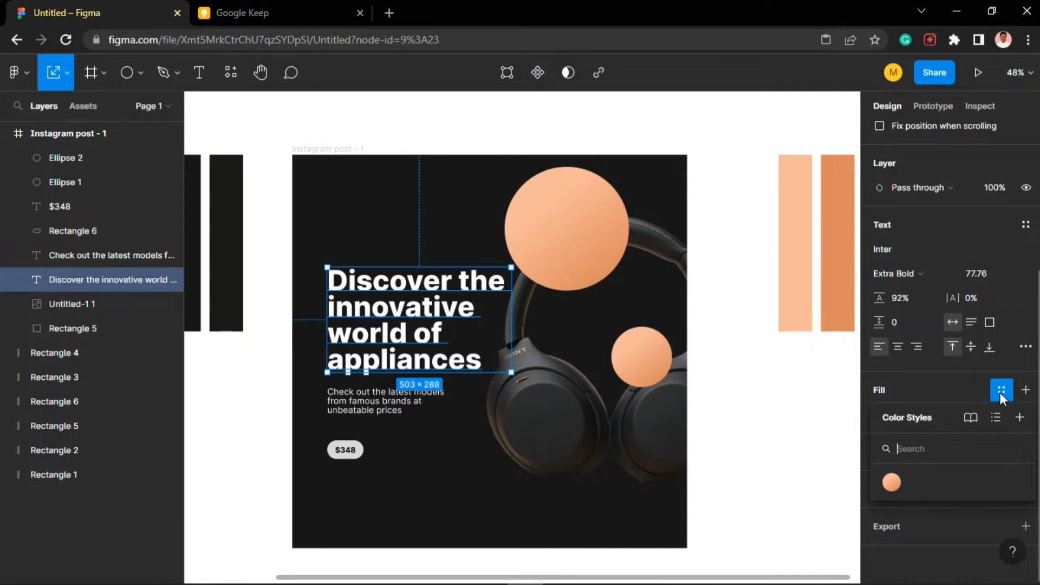
{"action": "left_click", "coordinate": [892, 483]}
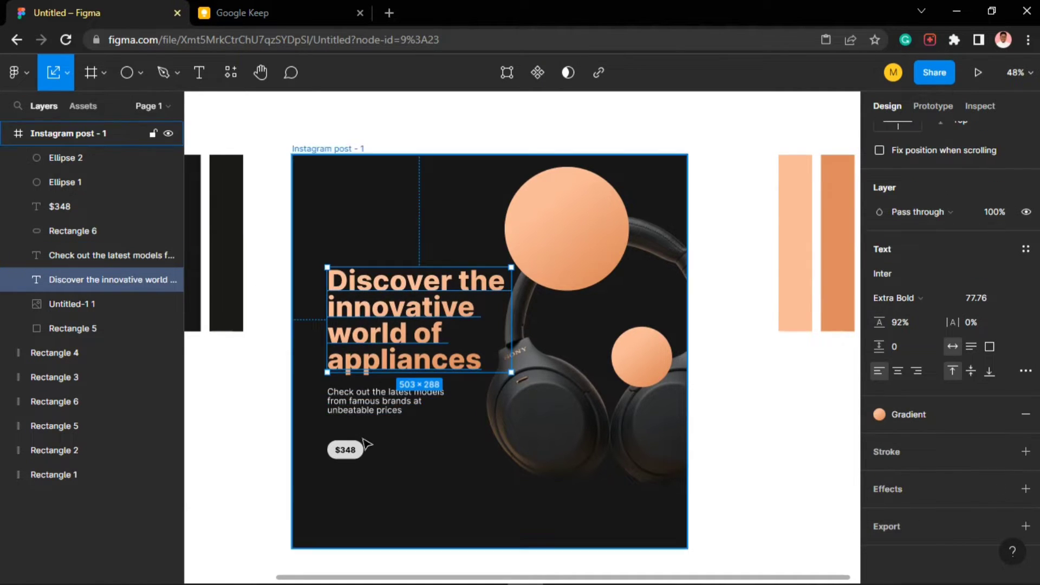
- Scale the price pill and its $348 label together to about 131 × 68, slightly lower and left-aligned with the subtext, and select the pill shape
{"action": "scroll", "coordinate": [347, 481], "scroll_direction": "up", "scroll_amount": 5}
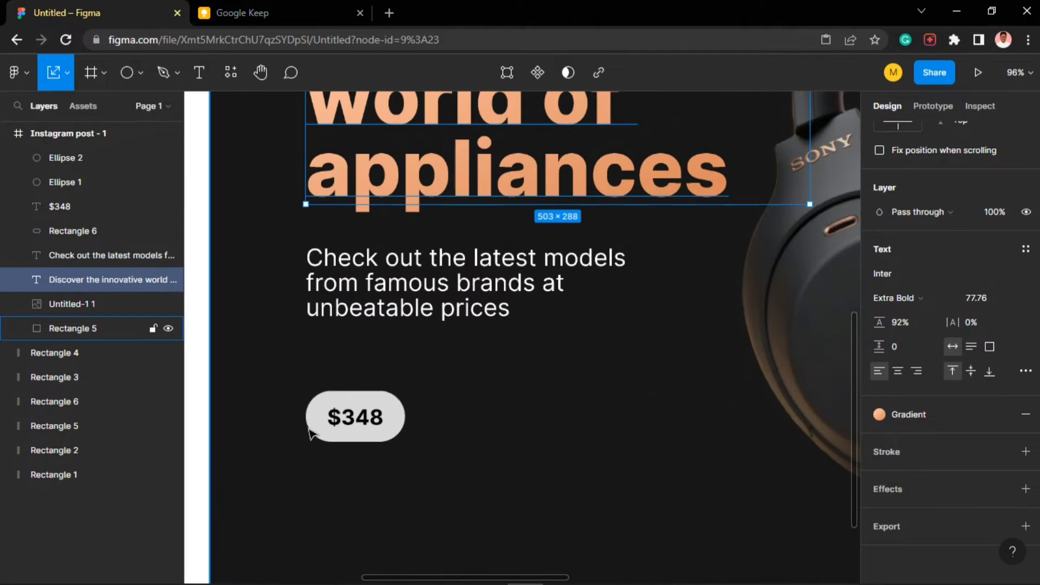
{"action": "left_click", "coordinate": [368, 417]}
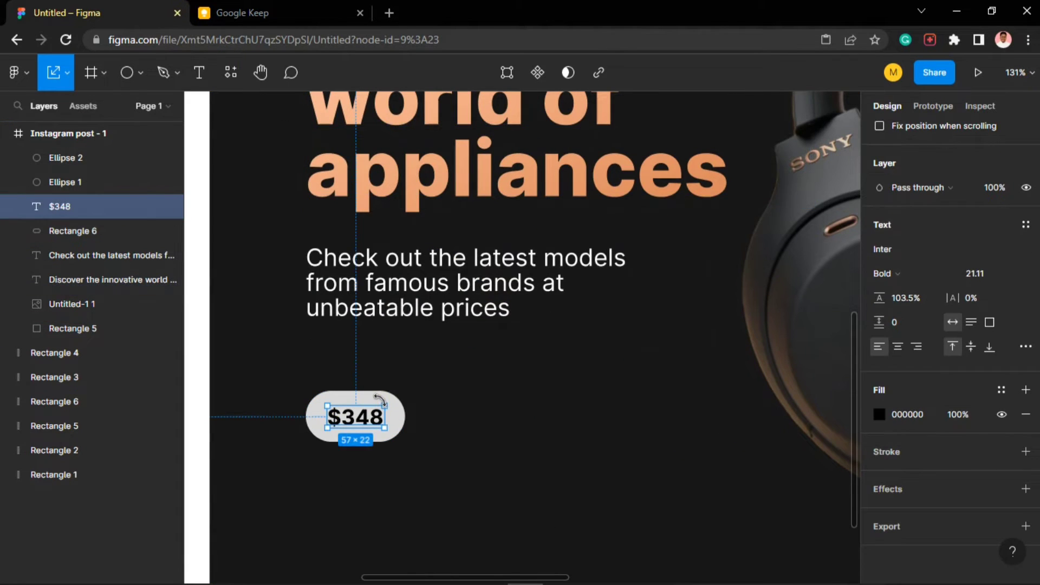
{"action": "left_click", "coordinate": [402, 431], "text": "shift"}
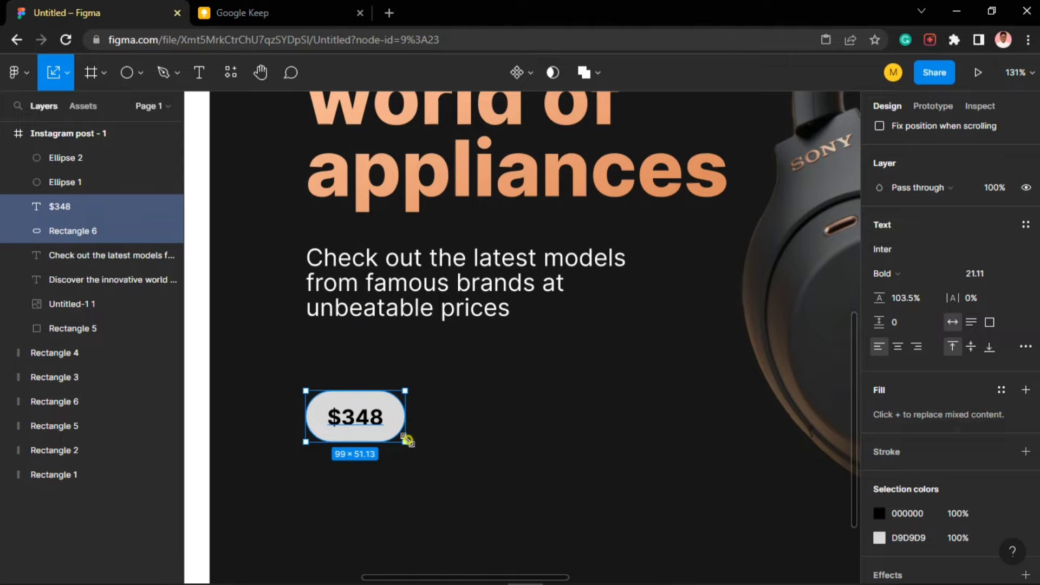
{"action": "left_click_drag", "start_coordinate": [408, 440], "coordinate": [422, 466]}
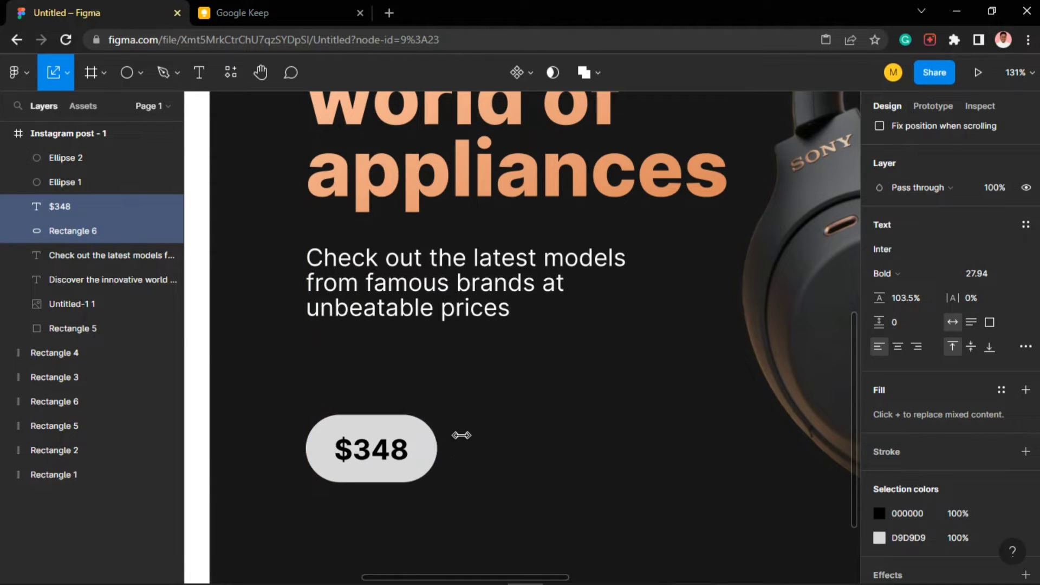
{"action": "left_click", "coordinate": [463, 435]}
{"action": "left_click", "coordinate": [427, 447]}
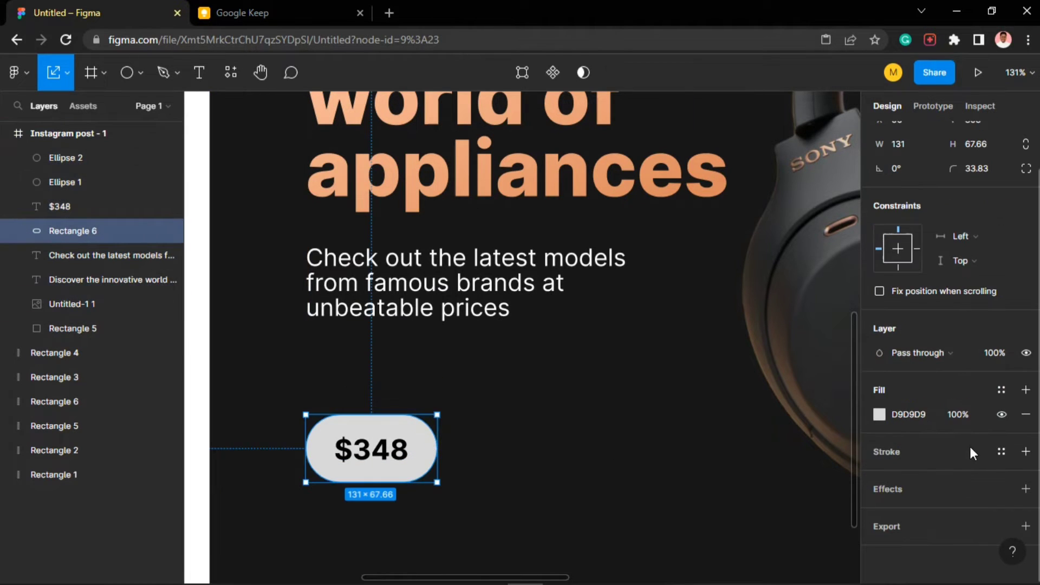
- Apply the Gradient colour style to the price pill's fill
{"action": "left_click", "coordinate": [1002, 392]}
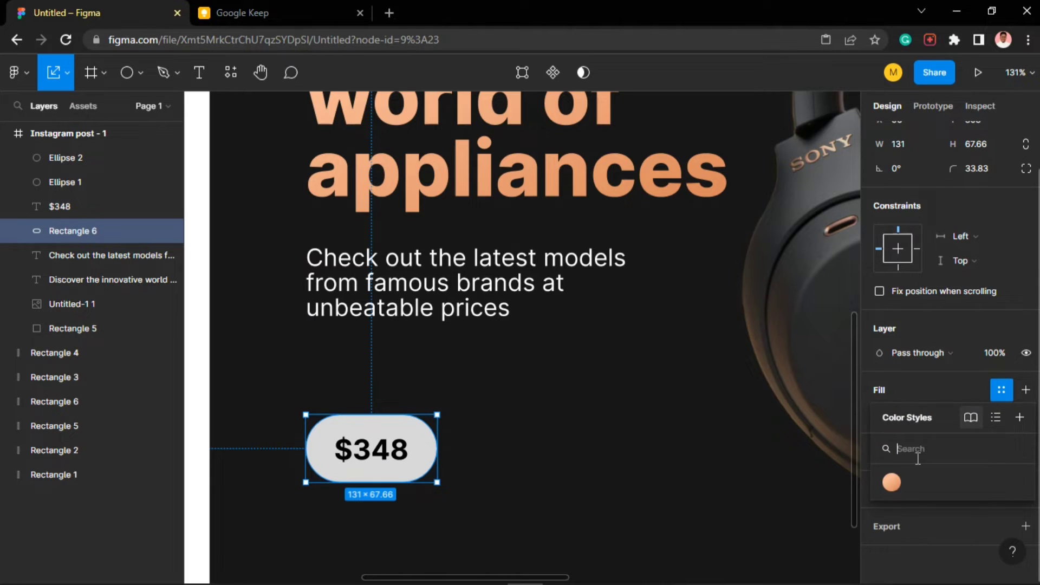
{"action": "left_click", "coordinate": [893, 481]}
{"action": "scroll", "coordinate": [560, 440], "scroll_direction": "down", "scroll_amount": 5}
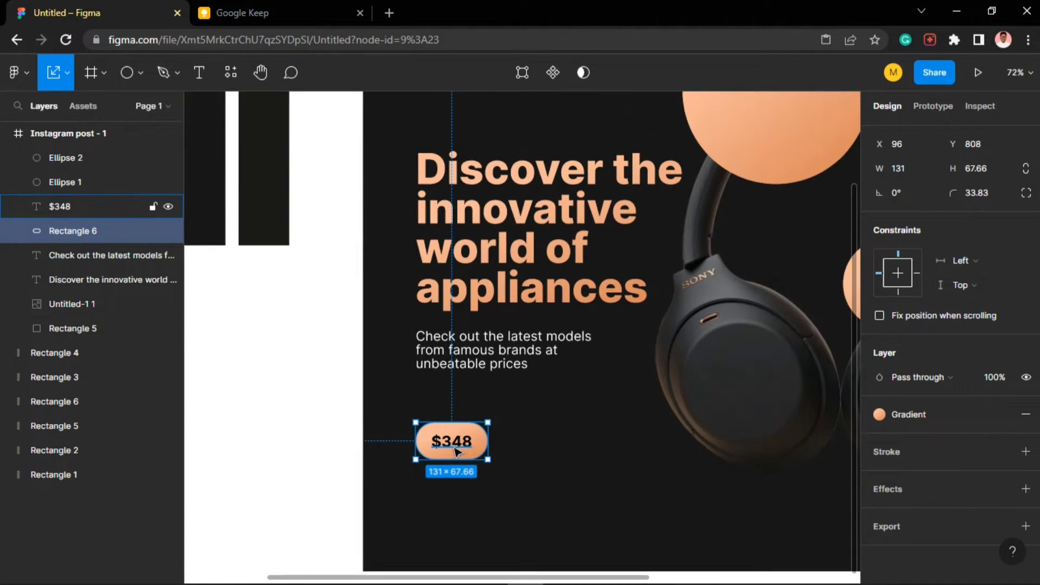
- Recolour the $348 label to 1B1918, sampled from the outermost dark palette bar beside the post, and deselect it
{"action": "left_click", "coordinate": [455, 445]}
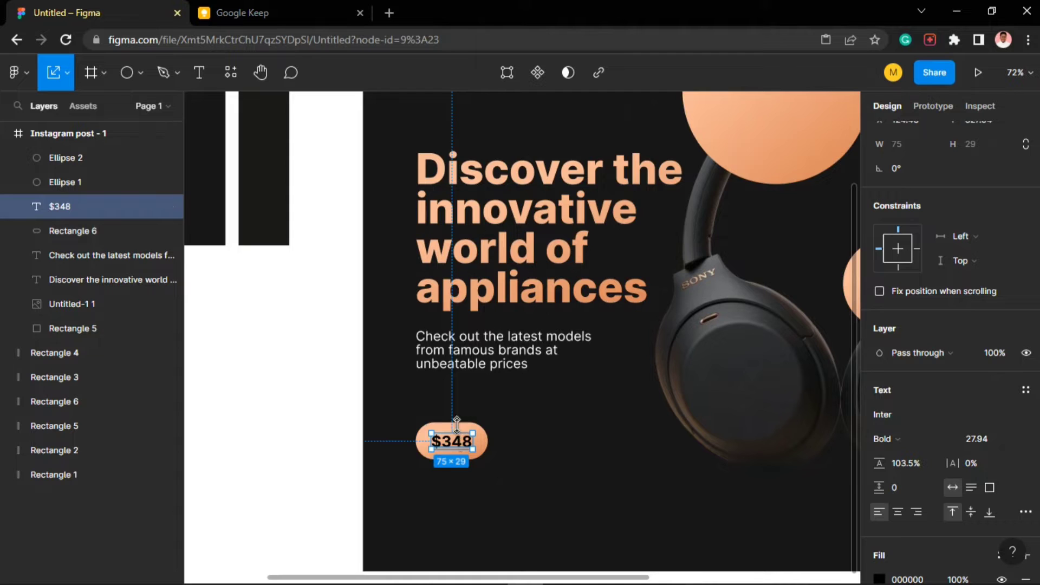
{"action": "scroll", "coordinate": [796, 434], "scroll_direction": "down", "scroll_amount": 3}
{"action": "scroll", "coordinate": [933, 389], "scroll_direction": "down", "scroll_amount": 3}
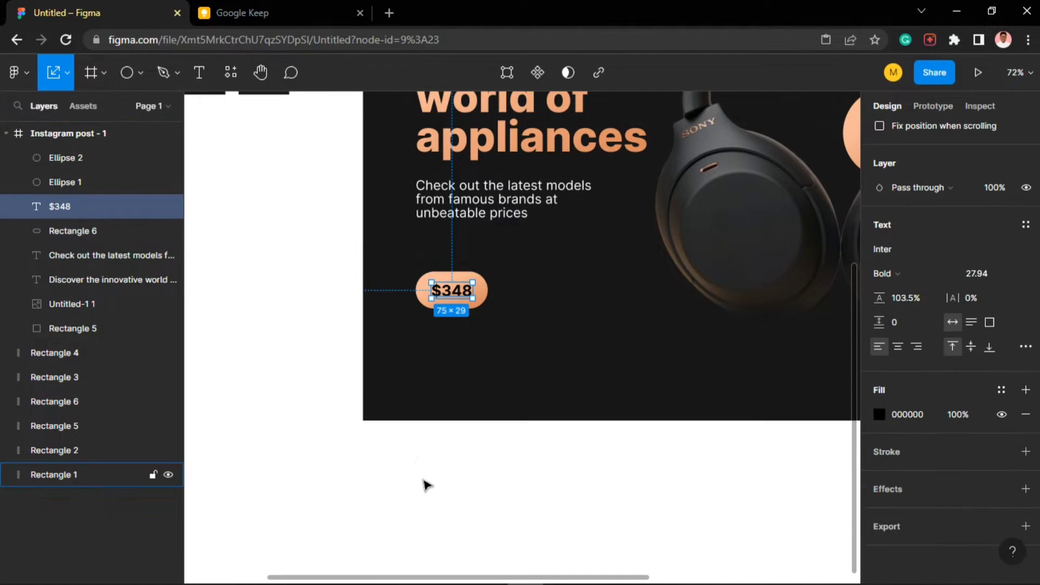
{"action": "scroll", "coordinate": [422, 466], "scroll_direction": "down", "scroll_amount": 3}
{"action": "scroll", "coordinate": [313, 152], "scroll_direction": "up", "scroll_amount": 2}
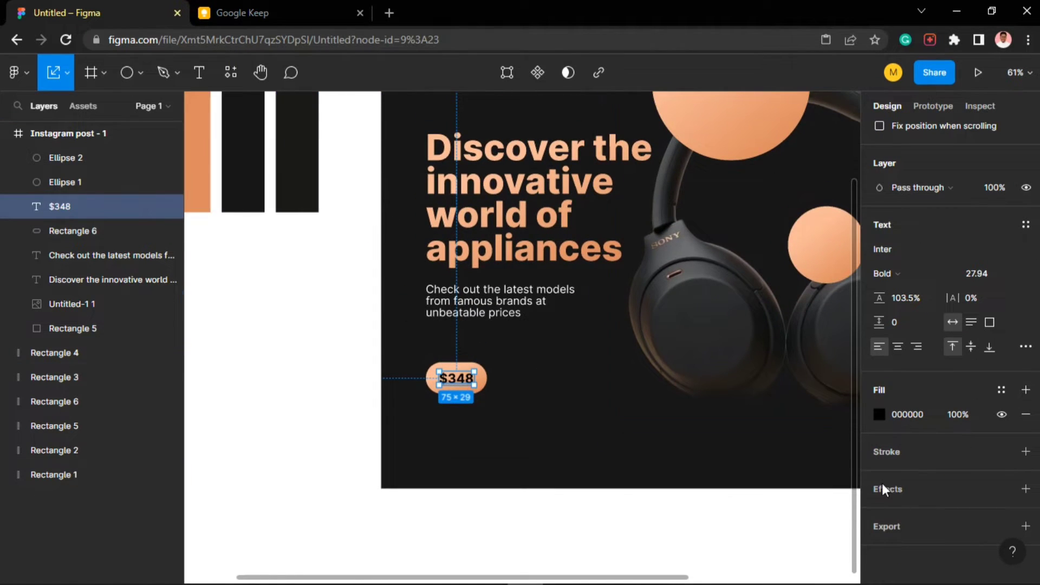
{"action": "left_click", "coordinate": [879, 415]}
{"action": "left_click", "coordinate": [766, 449]}
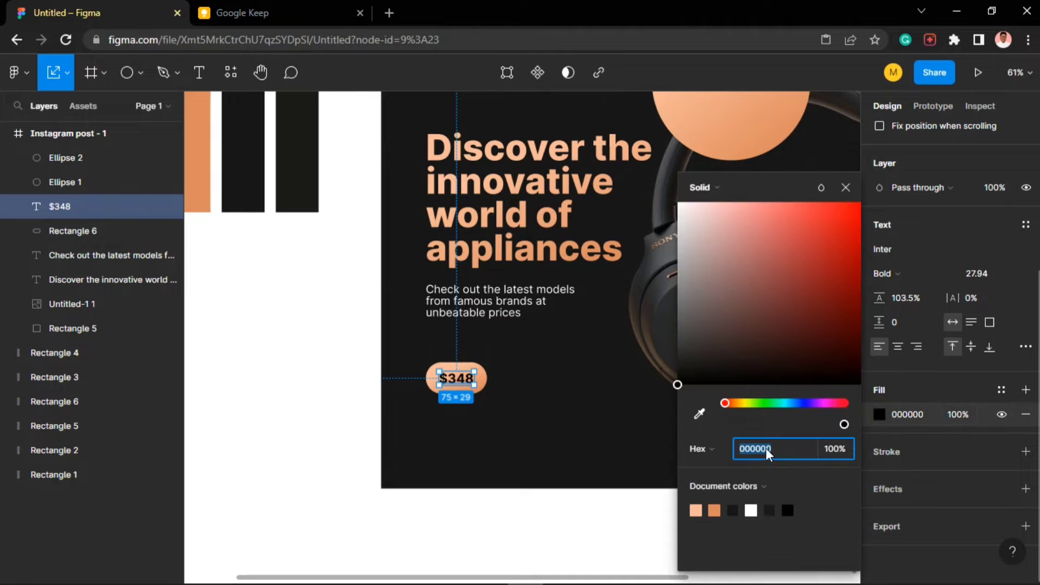
{"action": "left_click", "coordinate": [699, 415]}
{"action": "left_click", "coordinate": [303, 143]}
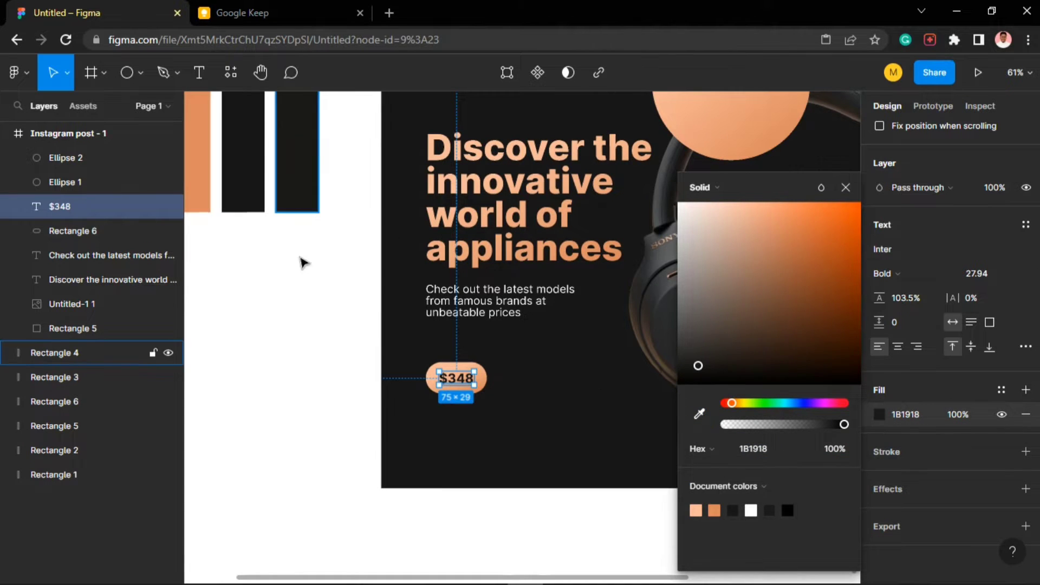
{"action": "left_click", "coordinate": [294, 385]}
{"action": "scroll", "coordinate": [434, 422], "scroll_direction": "down", "scroll_amount": 2}
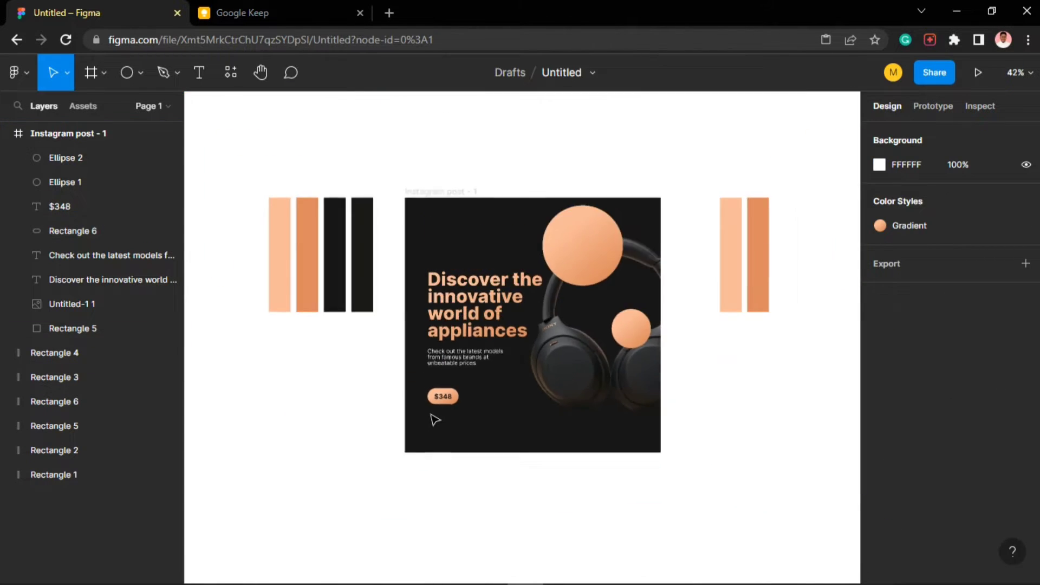
- Bring the headphones image to the front of the post's layer order, above both gradient circles
{"action": "scroll", "coordinate": [536, 366], "scroll_direction": "up", "scroll_amount": 2}
{"action": "scroll", "coordinate": [566, 354], "scroll_direction": "down", "scroll_amount": 1}
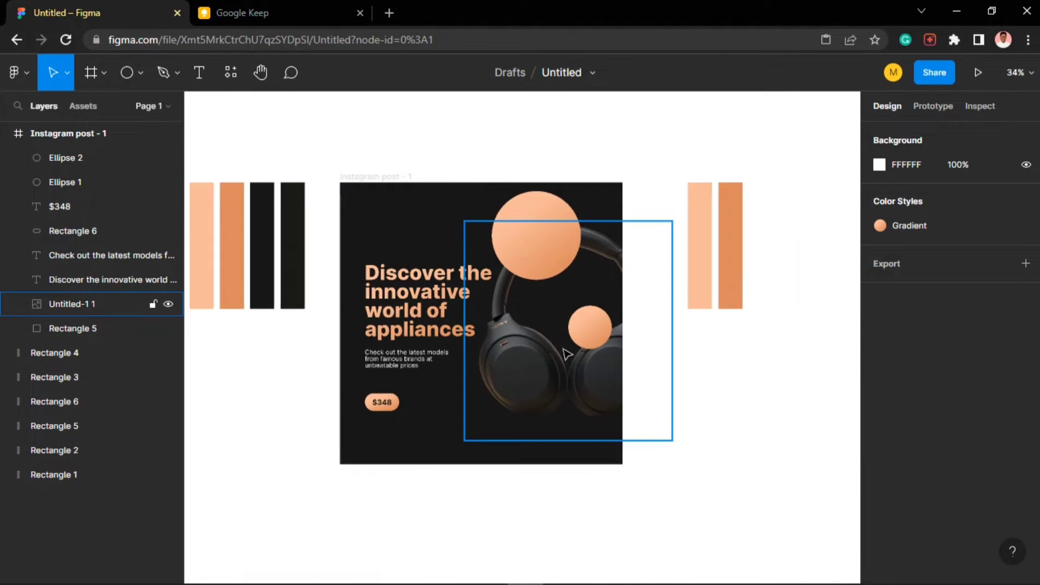
{"action": "scroll", "coordinate": [569, 352], "scroll_direction": "up", "scroll_amount": 3}
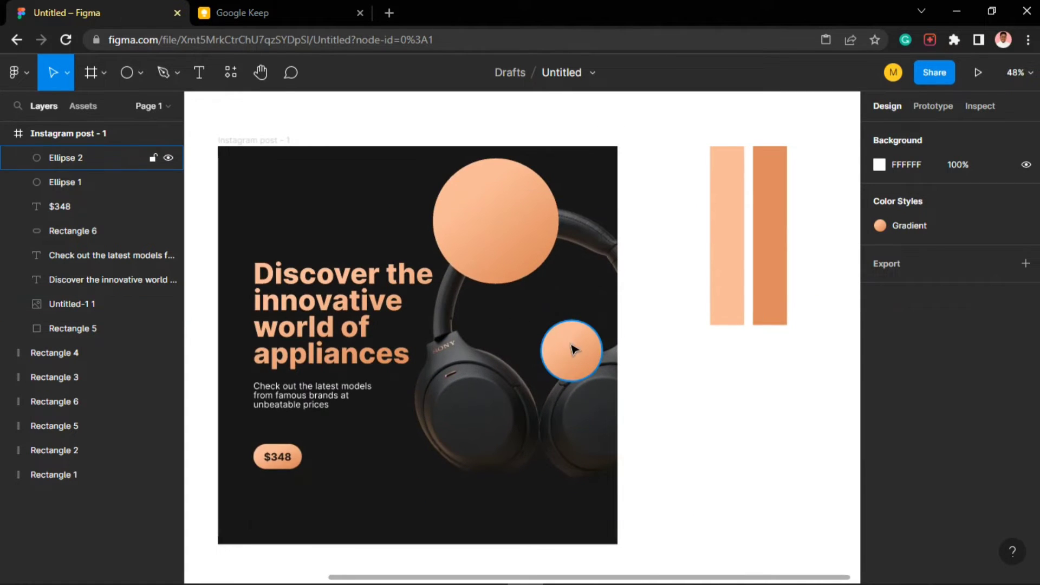
{"action": "left_click", "coordinate": [535, 208]}
{"action": "left_click", "coordinate": [569, 338], "text": "shift"}
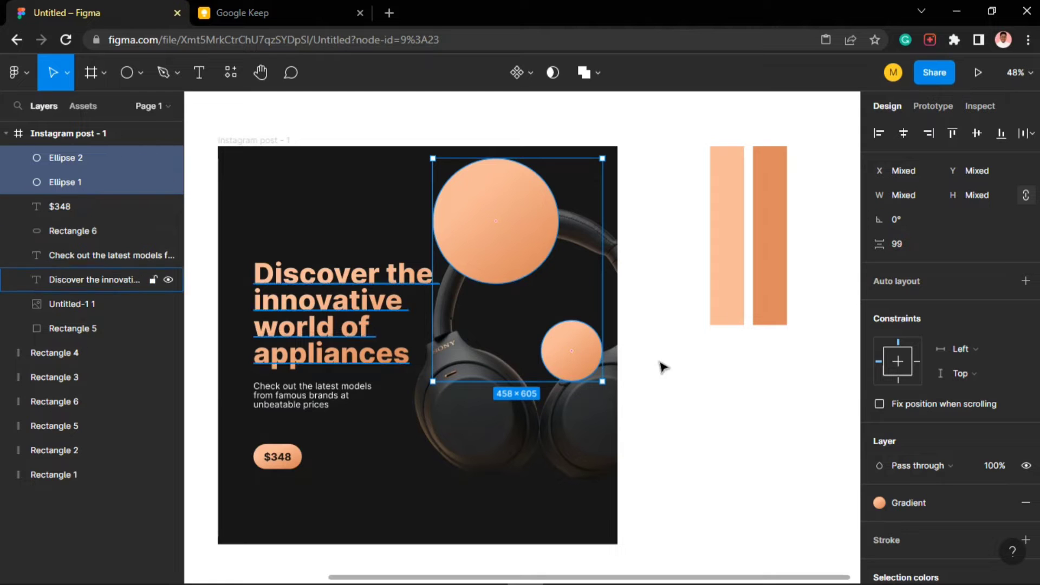
{"action": "left_click", "coordinate": [673, 345]}
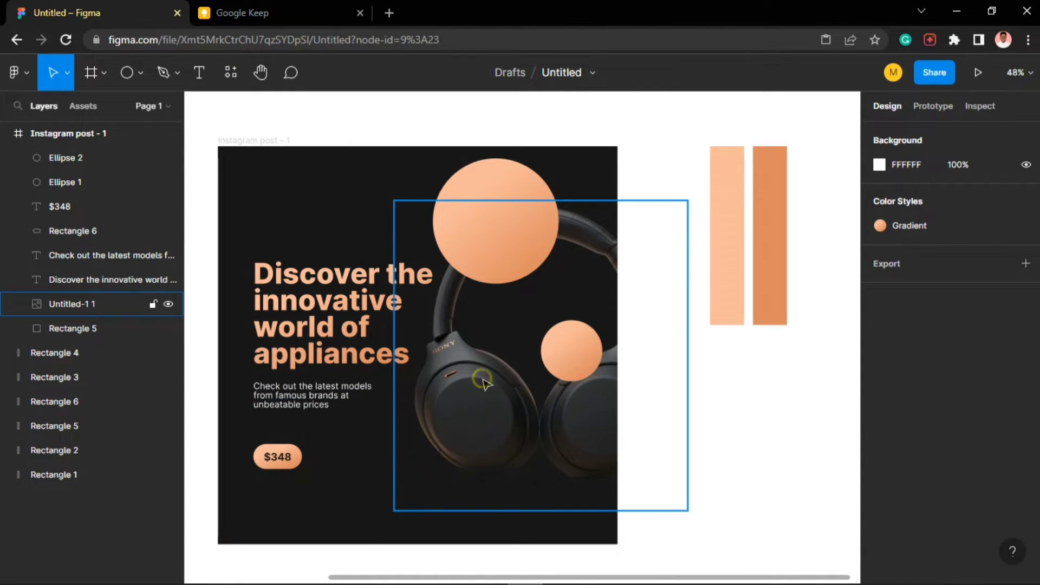
{"action": "left_click", "coordinate": [81, 304]}
{"action": "left_click_drag", "start_coordinate": [89, 304], "coordinate": [87, 152]}
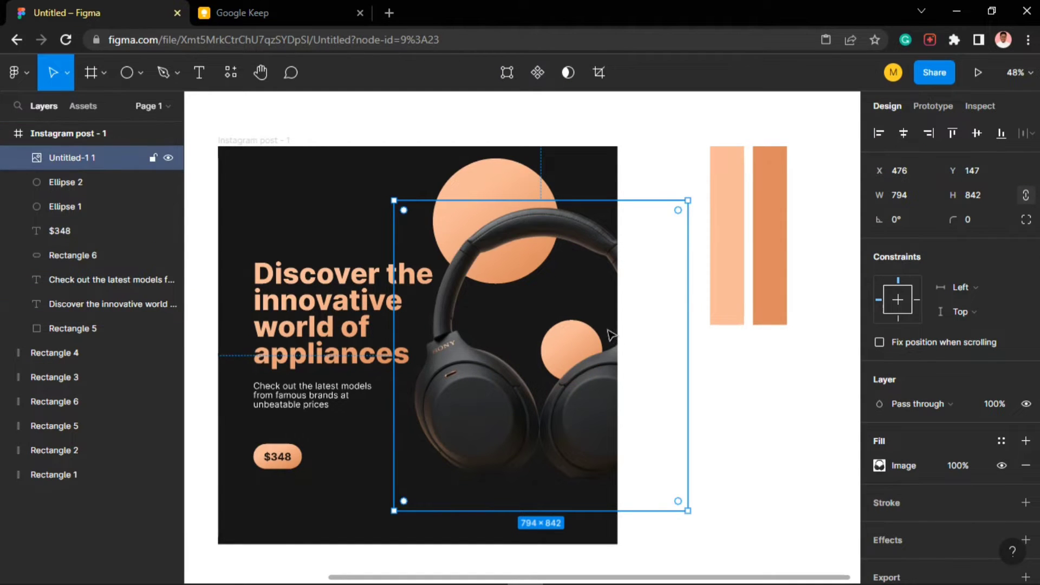
{"action": "left_click", "coordinate": [819, 360]}
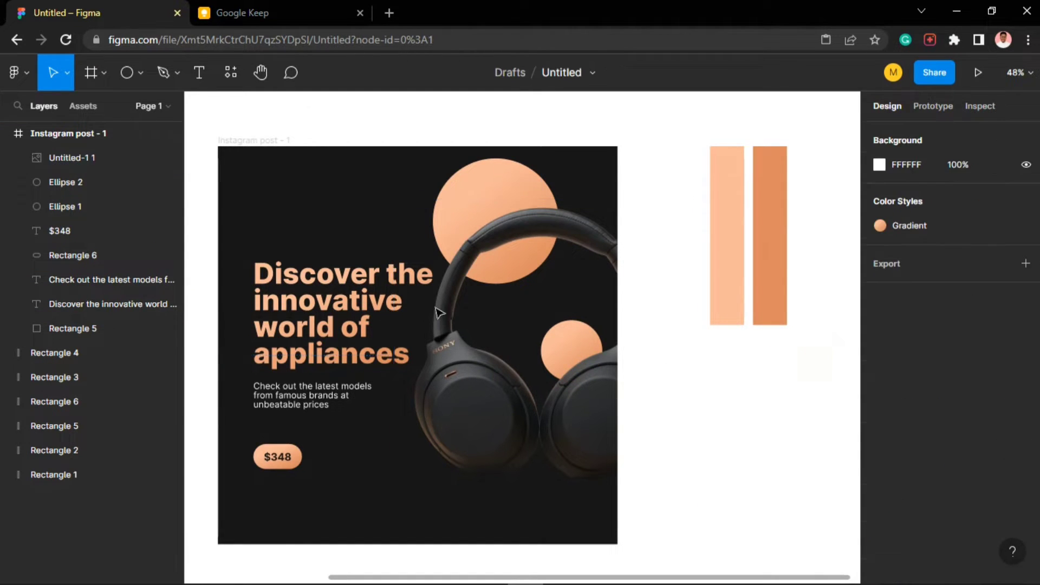
- Duplicate the large gradient circle, bring the copy to the front of the layer order, and place it inside the headband at about X 670, Y 249
{"action": "left_click", "coordinate": [504, 179]}
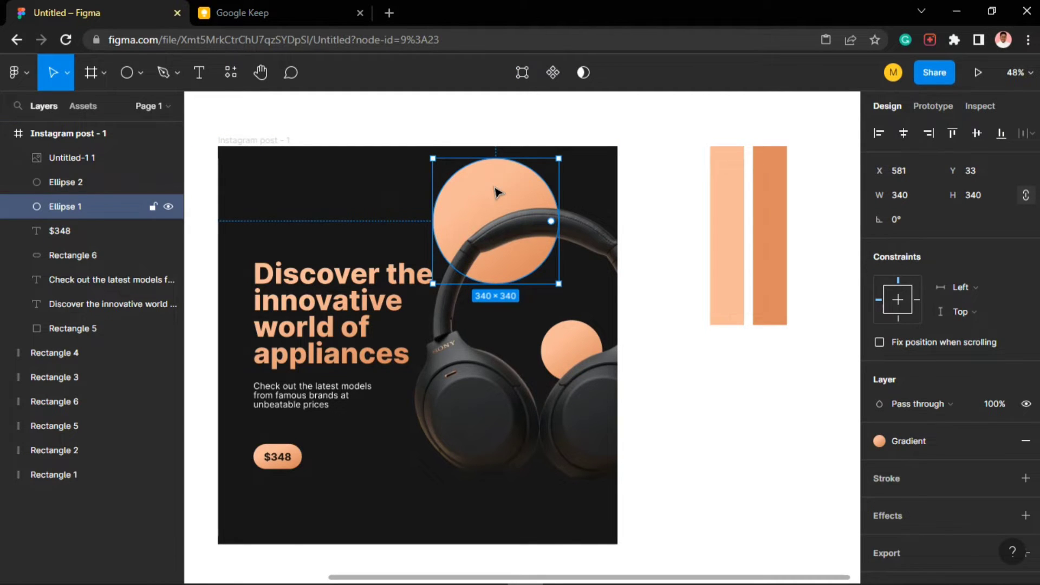
{"action": "left_click_drag", "start_coordinate": [495, 194], "coordinate": [537, 285]}
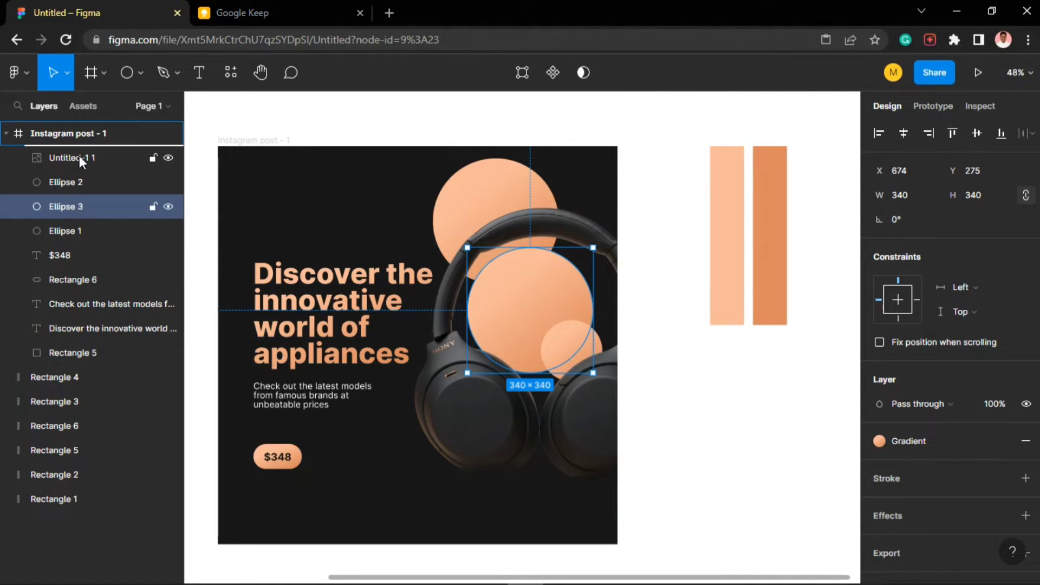
{"action": "left_click_drag", "start_coordinate": [79, 155], "coordinate": [80, 155]}
{"action": "left_click_drag", "start_coordinate": [540, 296], "coordinate": [541, 291]}
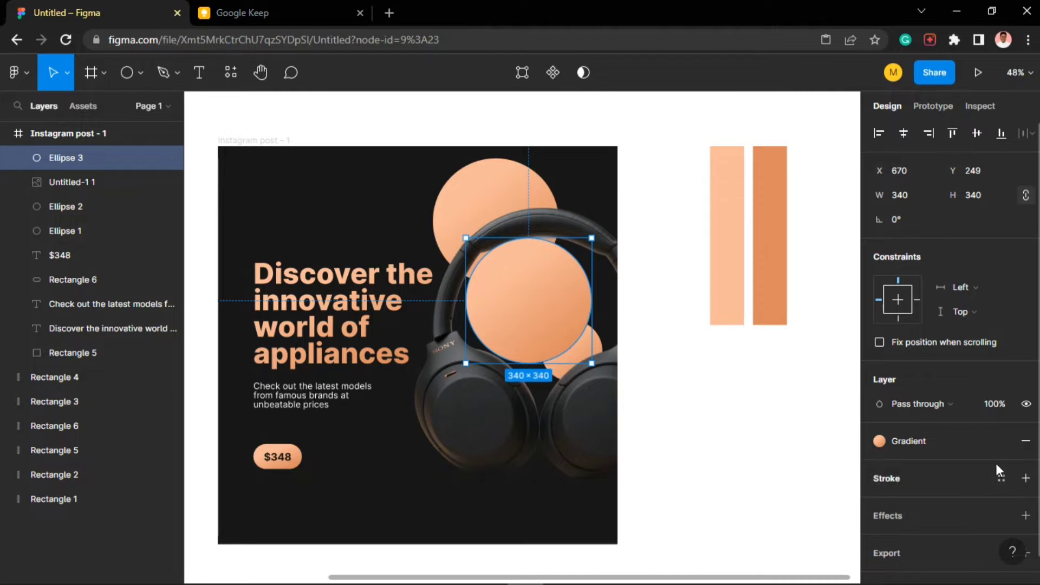
- Add a layer blur effect with a radius of 350 to the duplicated circle
{"action": "scroll", "coordinate": [975, 466], "scroll_direction": "down", "scroll_amount": 2}
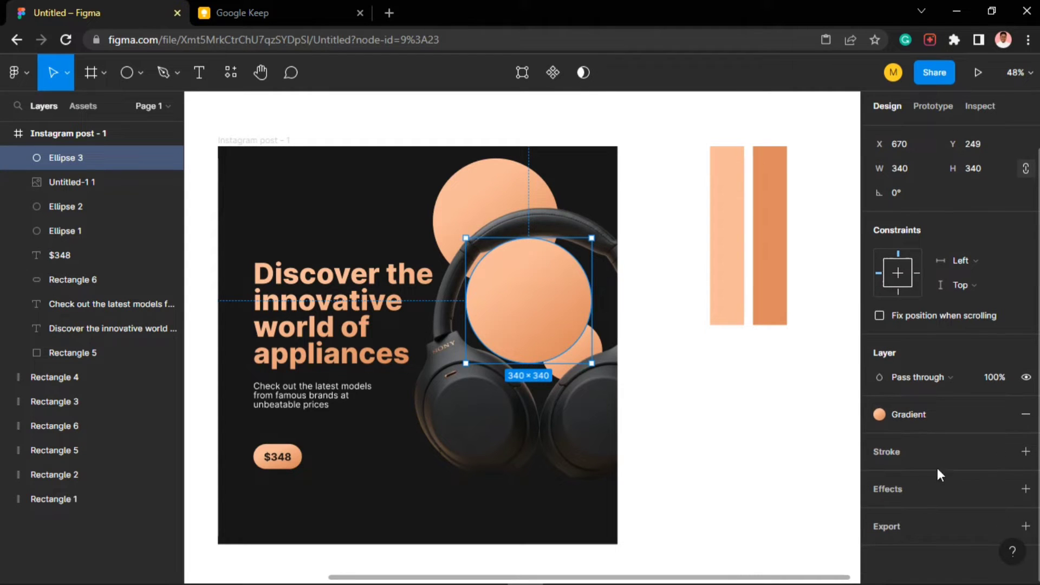
{"action": "left_click", "coordinate": [1025, 489]}
{"action": "scroll", "coordinate": [918, 473], "scroll_direction": "down", "scroll_amount": 1}
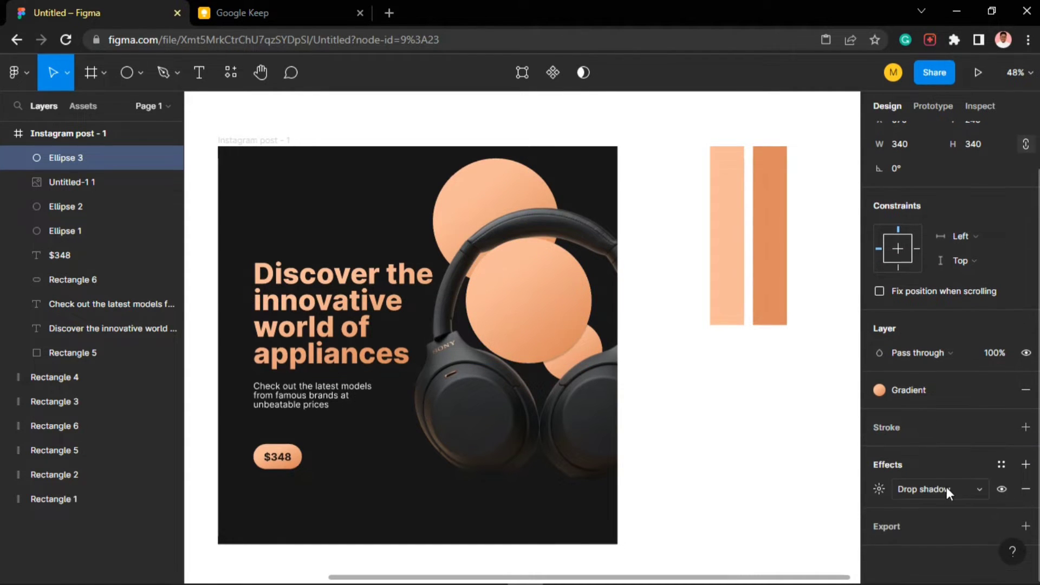
{"action": "left_click", "coordinate": [980, 491]}
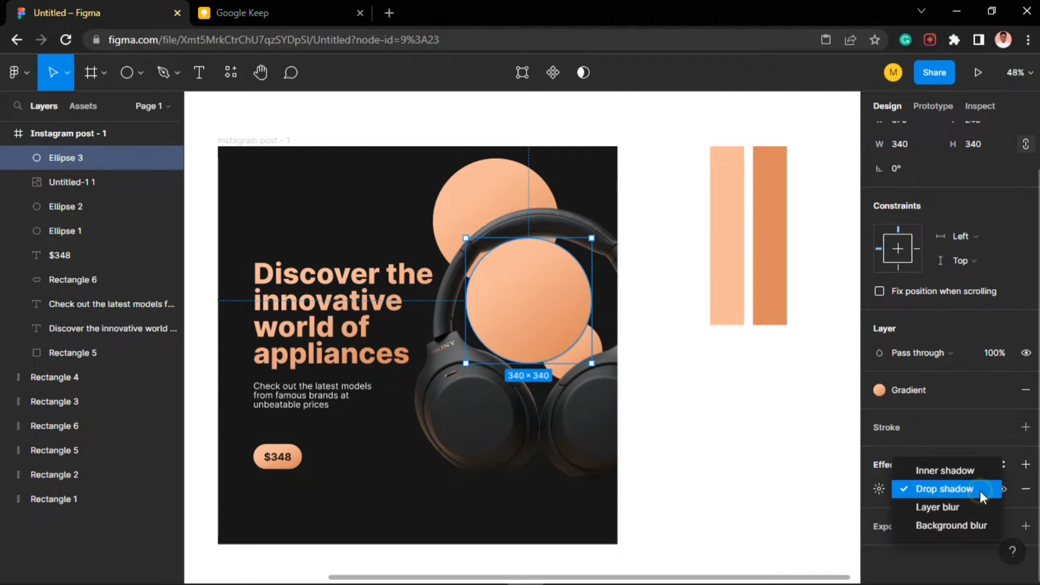
{"action": "left_click", "coordinate": [934, 508]}
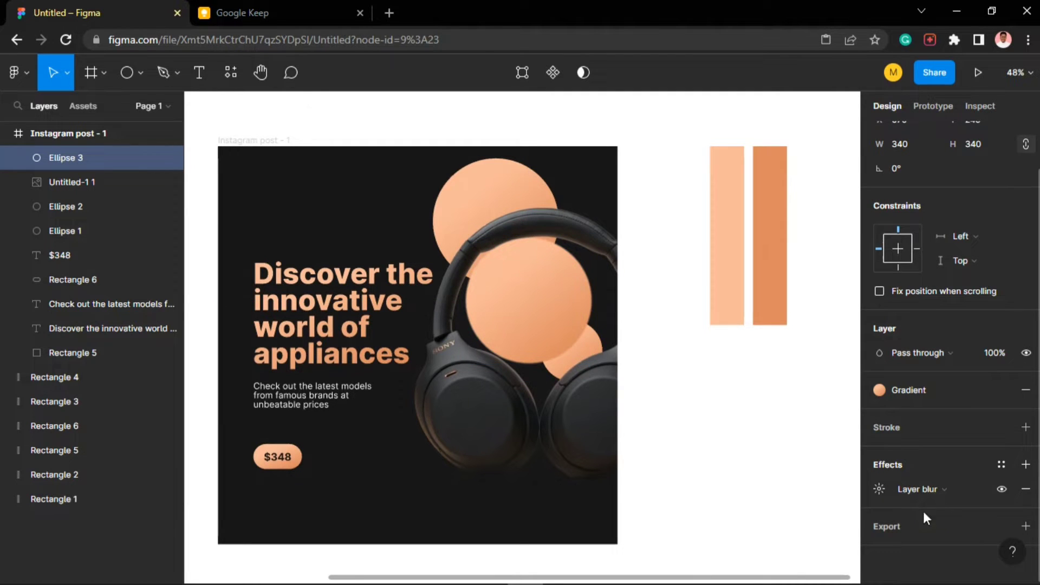
{"action": "left_click", "coordinate": [878, 489]}
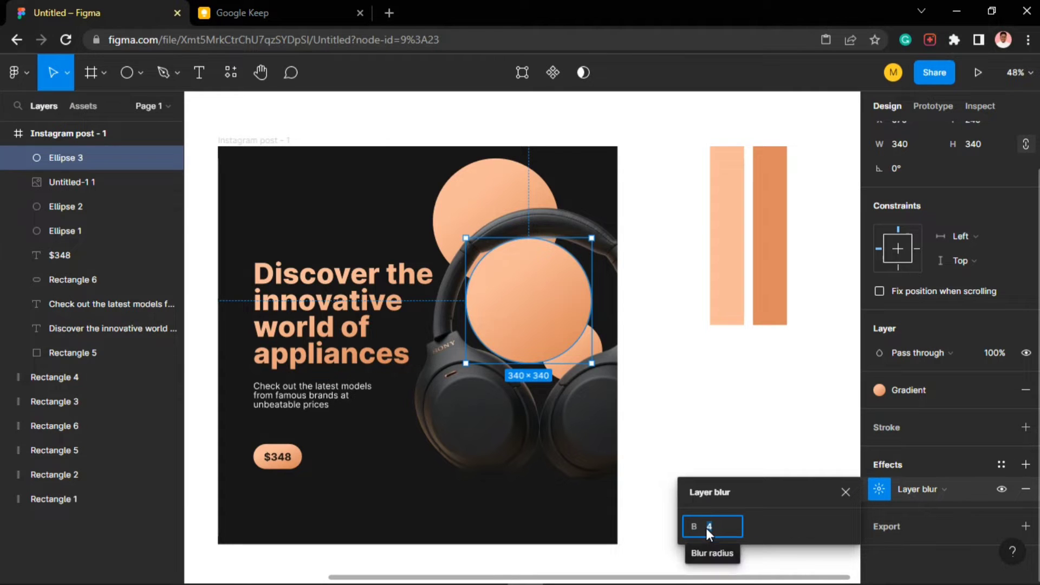
{"action": "type", "text": "350"}
{"action": "key", "text": "Return"}
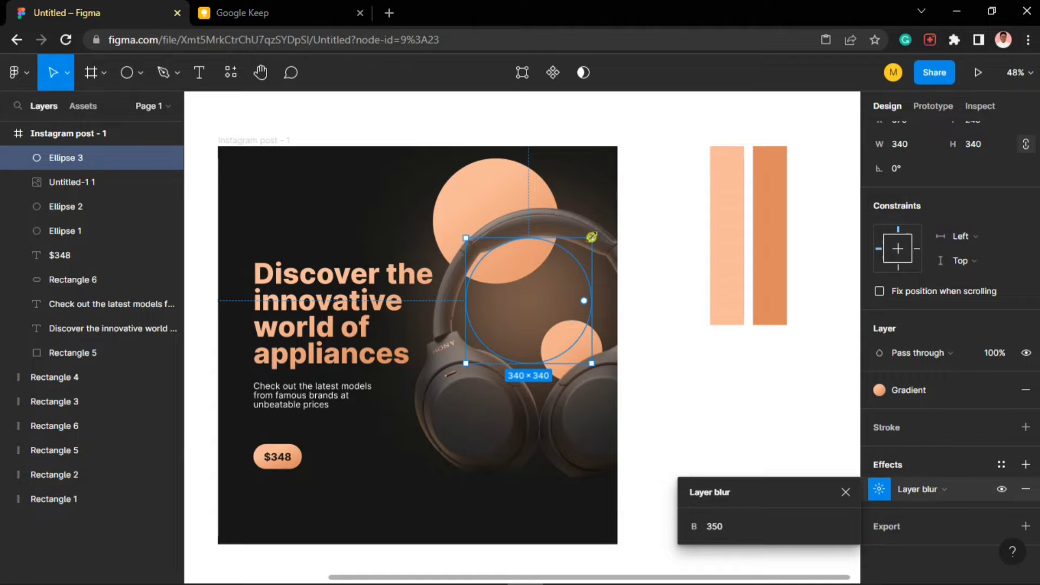
- Shrink the blurred circle to about 296 × 296 around its centre and send it behind the headphones and both gradient circles
{"action": "left_click_drag", "start_coordinate": [592, 238], "coordinate": [549, 246]}
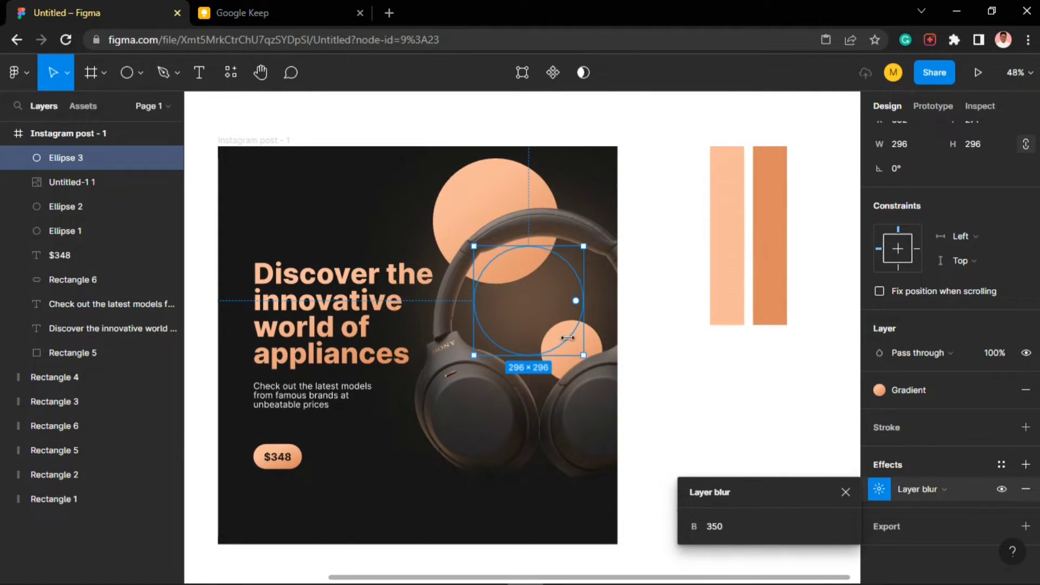
{"action": "left_click_drag", "start_coordinate": [90, 161], "coordinate": [89, 235]}
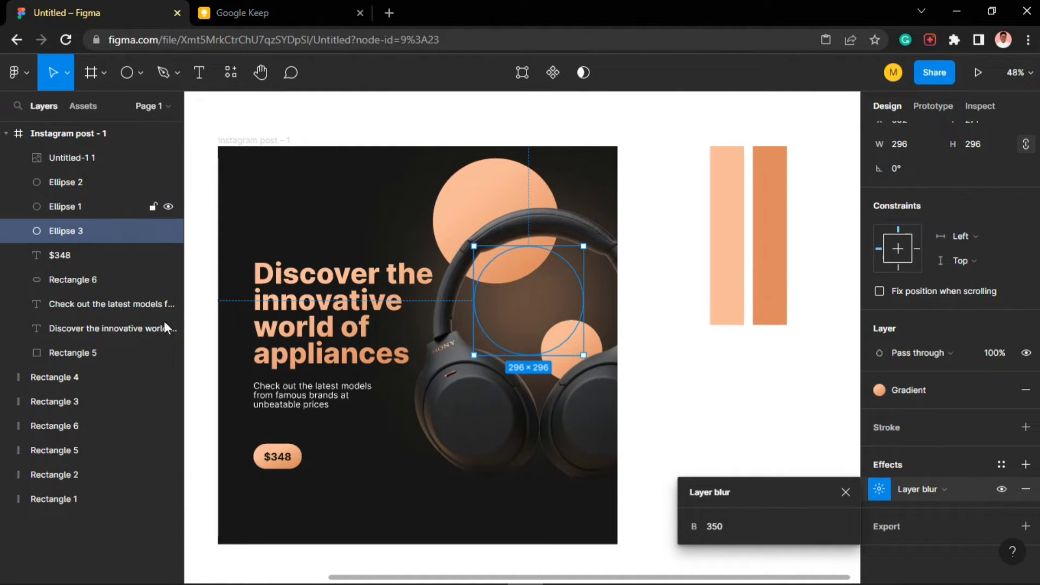
{"action": "left_click", "coordinate": [680, 374]}
- Duplicate the price pill about 15 px lower, at Y 823, and place the copy behind the original pill
{"action": "scroll", "coordinate": [563, 348], "scroll_direction": "down", "scroll_amount": 3}
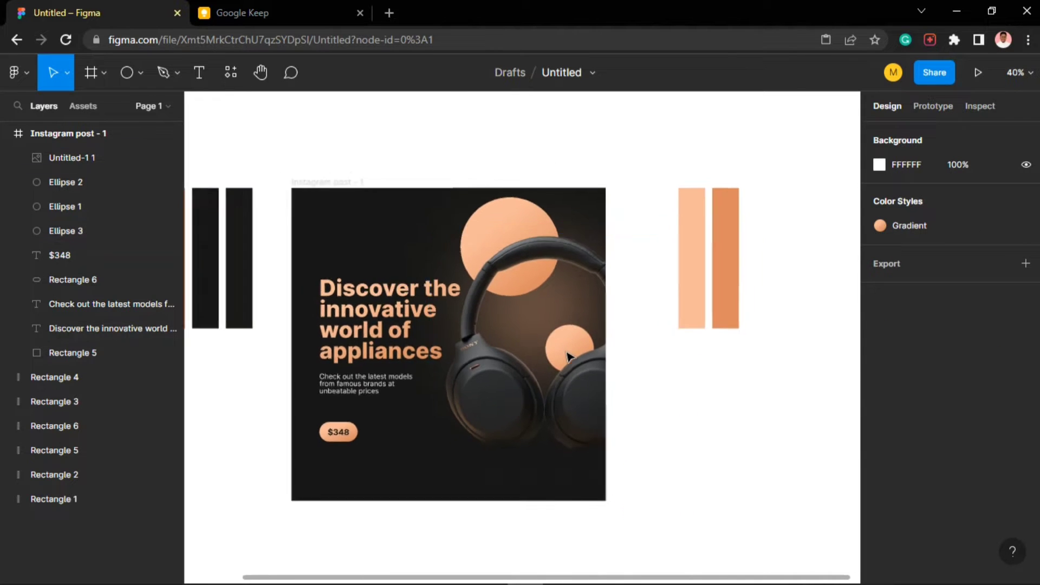
{"action": "scroll", "coordinate": [567, 354], "scroll_direction": "down", "scroll_amount": 3}
{"action": "scroll", "coordinate": [440, 400], "scroll_direction": "up", "scroll_amount": 2}
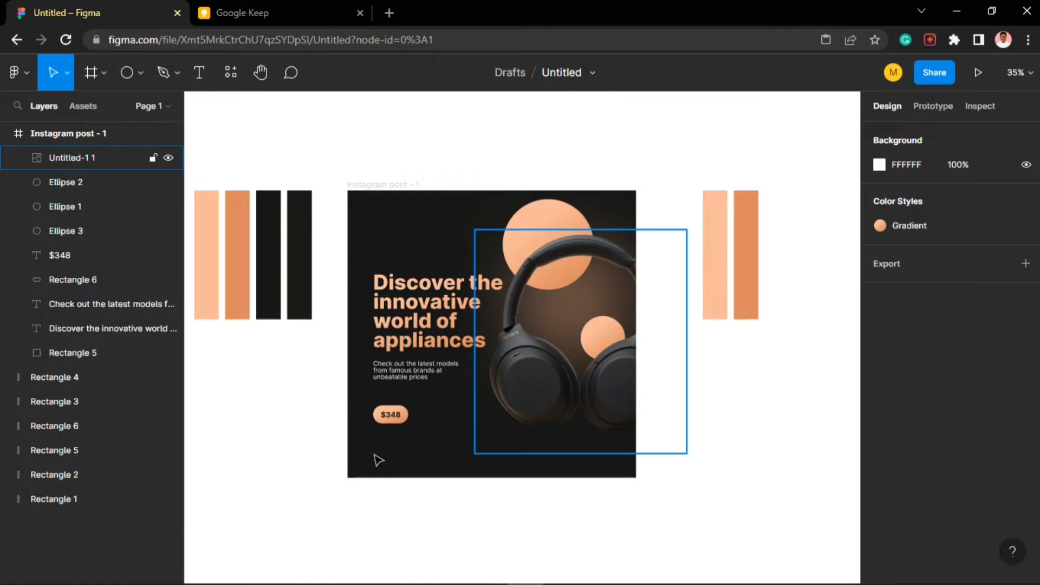
{"action": "scroll", "coordinate": [378, 460], "scroll_direction": "up", "scroll_amount": 2}
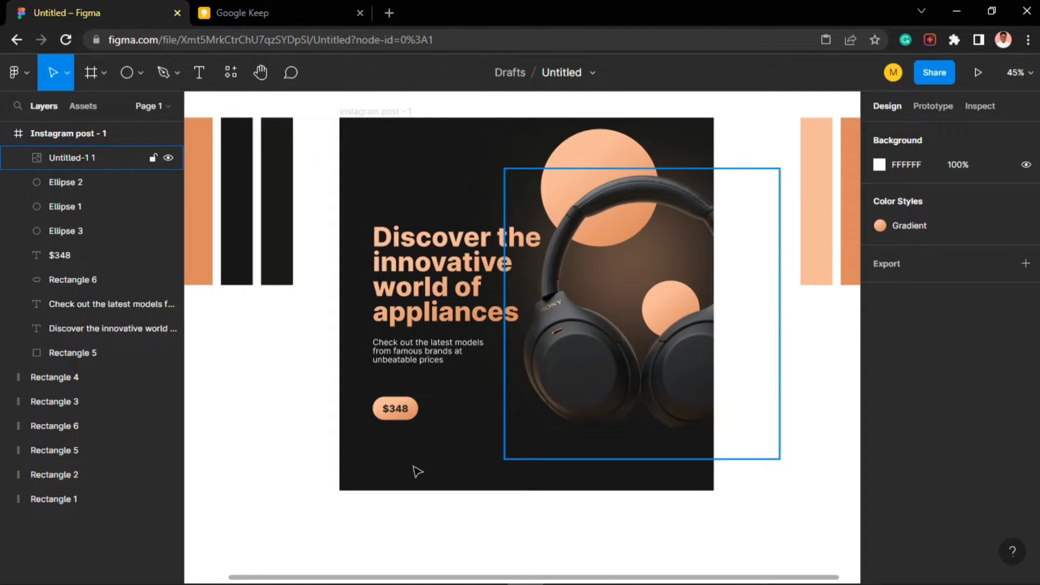
{"action": "scroll", "coordinate": [380, 450], "scroll_direction": "up", "scroll_amount": 8}
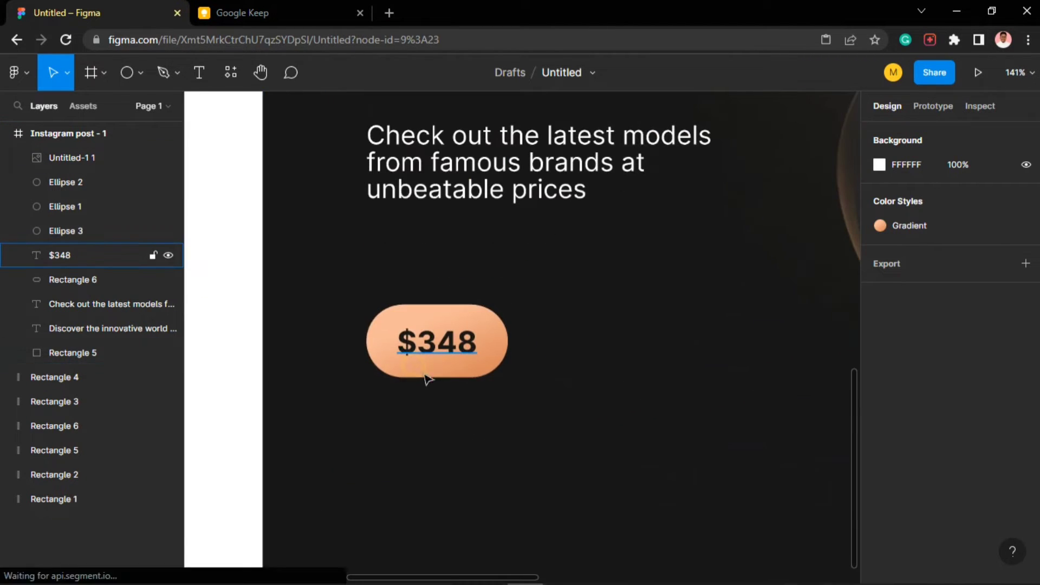
{"action": "left_click", "coordinate": [428, 379]}
{"action": "left_click", "coordinate": [475, 377]}
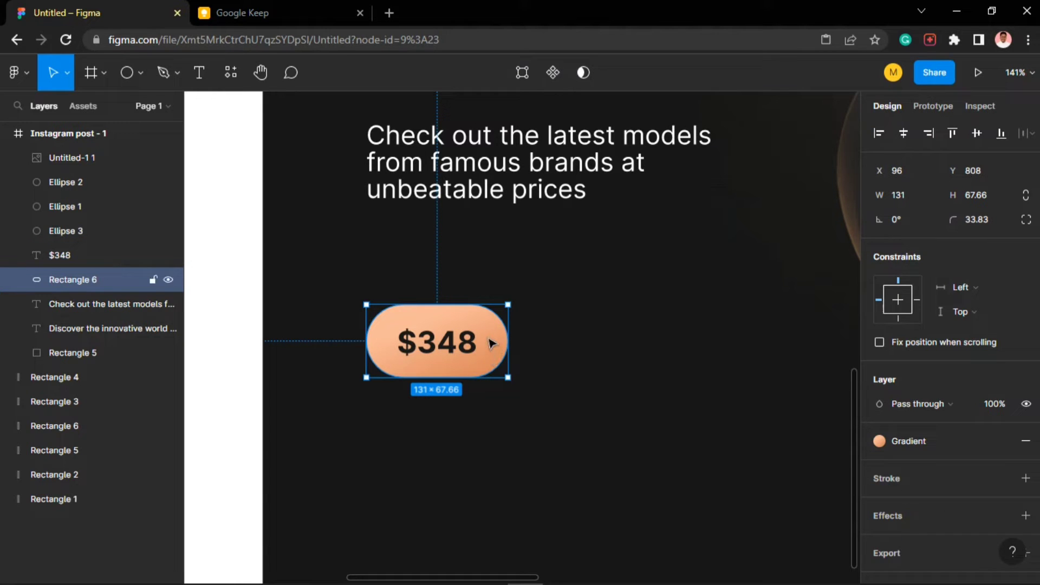
{"action": "left_click_drag", "start_coordinate": [492, 341], "coordinate": [491, 355]}
{"action": "key", "text": "alt"}
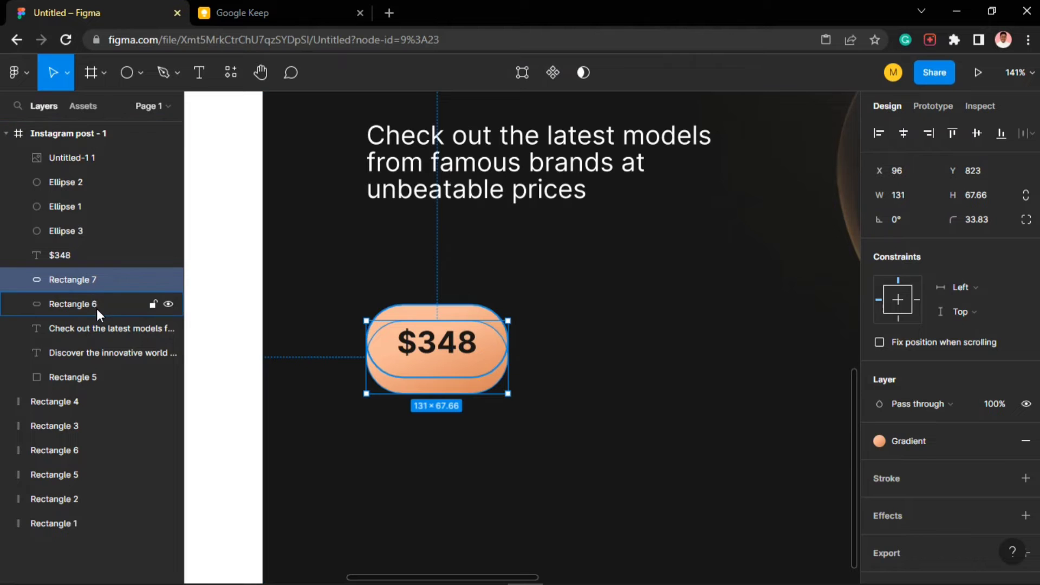
{"action": "left_click_drag", "start_coordinate": [97, 304], "coordinate": [98, 278]}
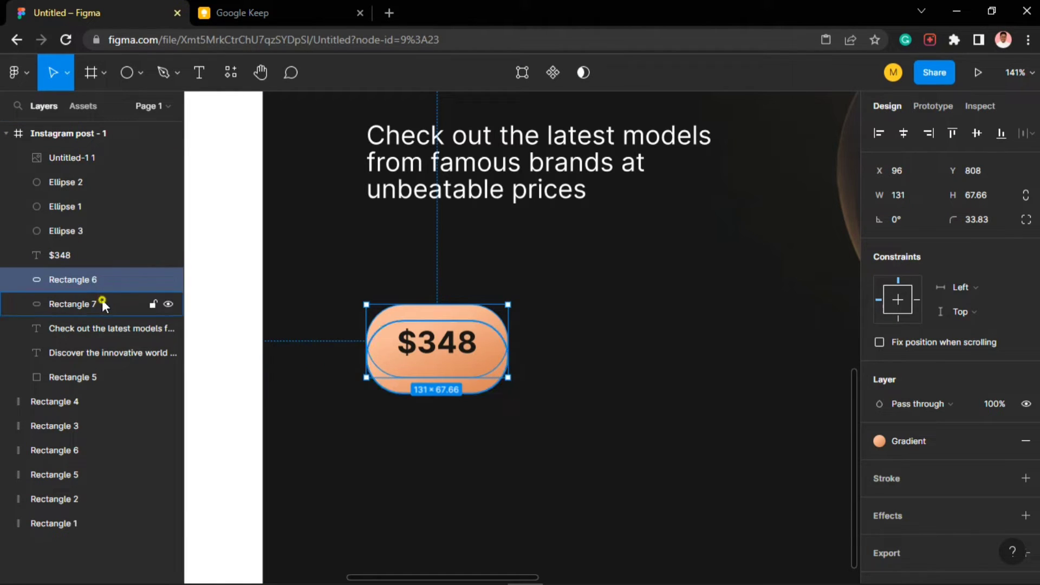
- Add a layer blur effect with a radius of 16 to the lower copy of the price pill
{"action": "left_click", "coordinate": [101, 302]}
{"action": "scroll", "coordinate": [901, 472], "scroll_direction": "down", "scroll_amount": 1}
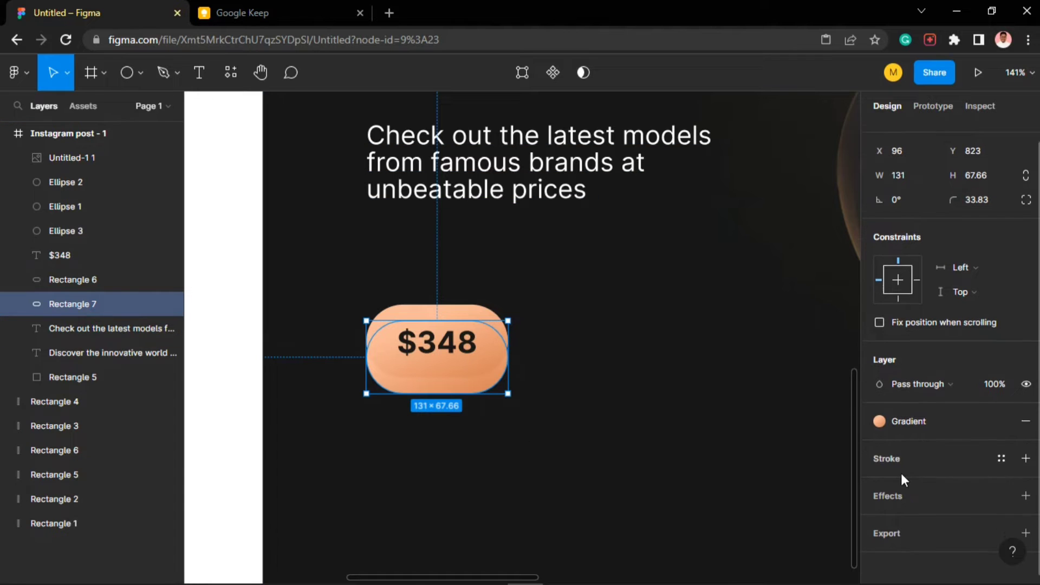
{"action": "left_click", "coordinate": [1026, 490]}
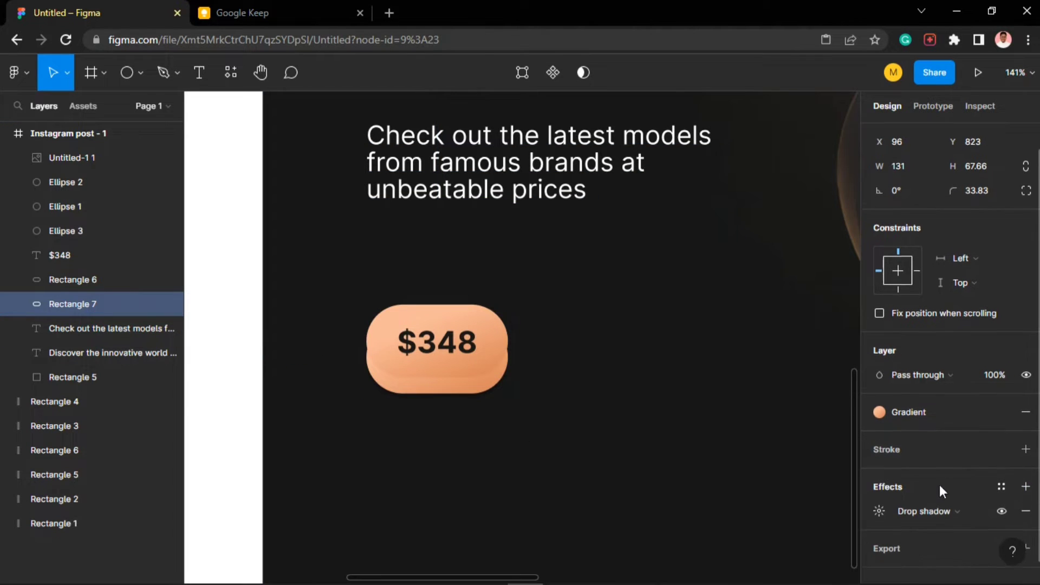
{"action": "scroll", "coordinate": [940, 485], "scroll_direction": "down", "scroll_amount": 1}
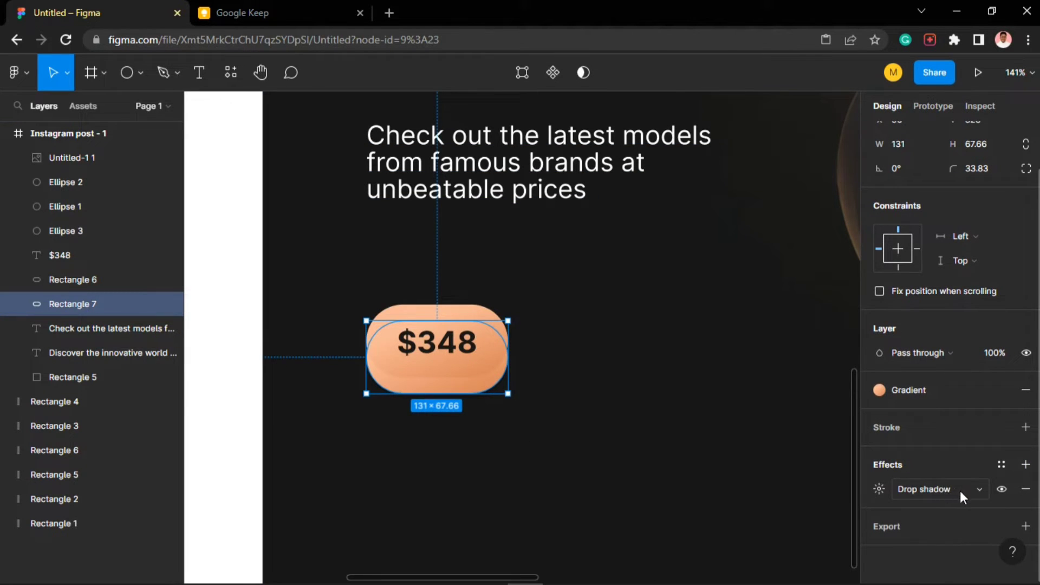
{"action": "left_click", "coordinate": [960, 491]}
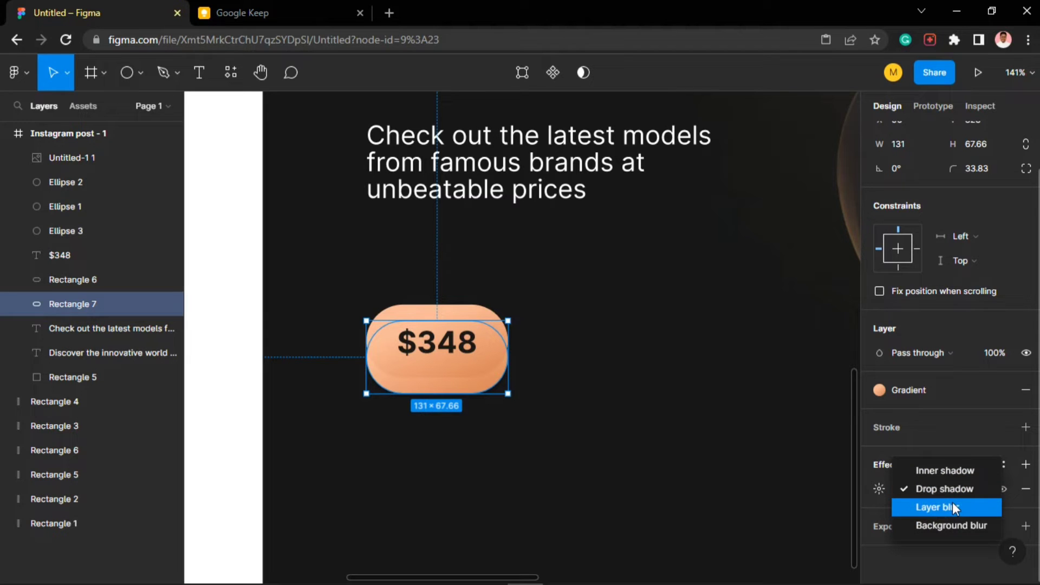
{"action": "left_click", "coordinate": [948, 507]}
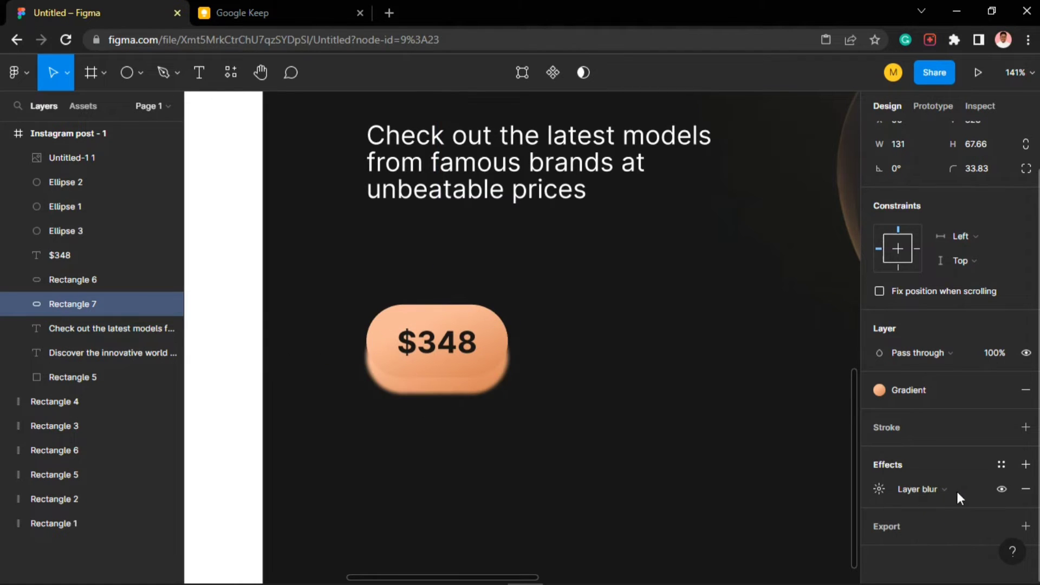
{"action": "left_click", "coordinate": [883, 490]}
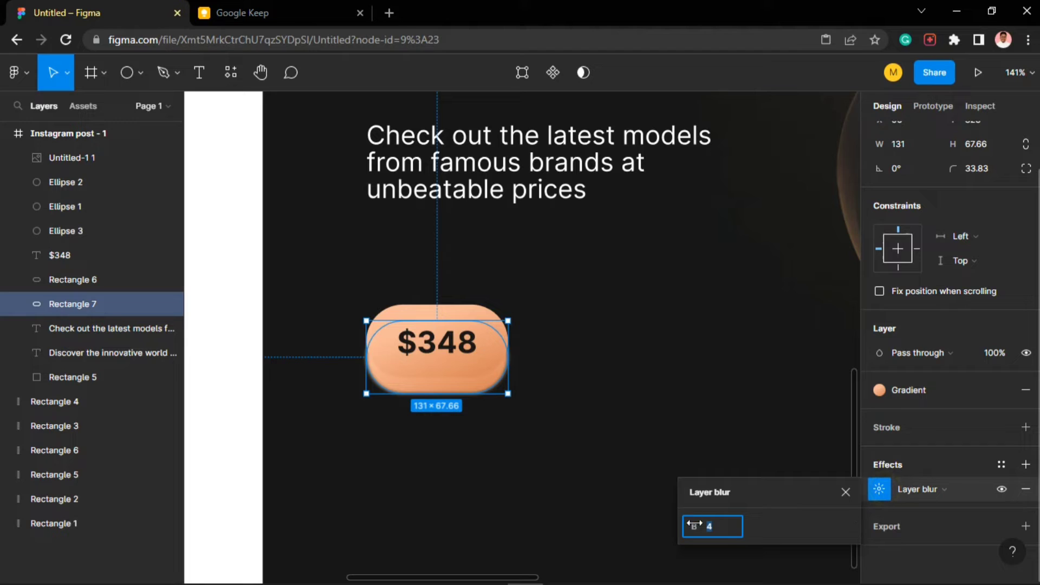
{"action": "left_click_drag", "start_coordinate": [693, 526], "coordinate": [873, 529]}
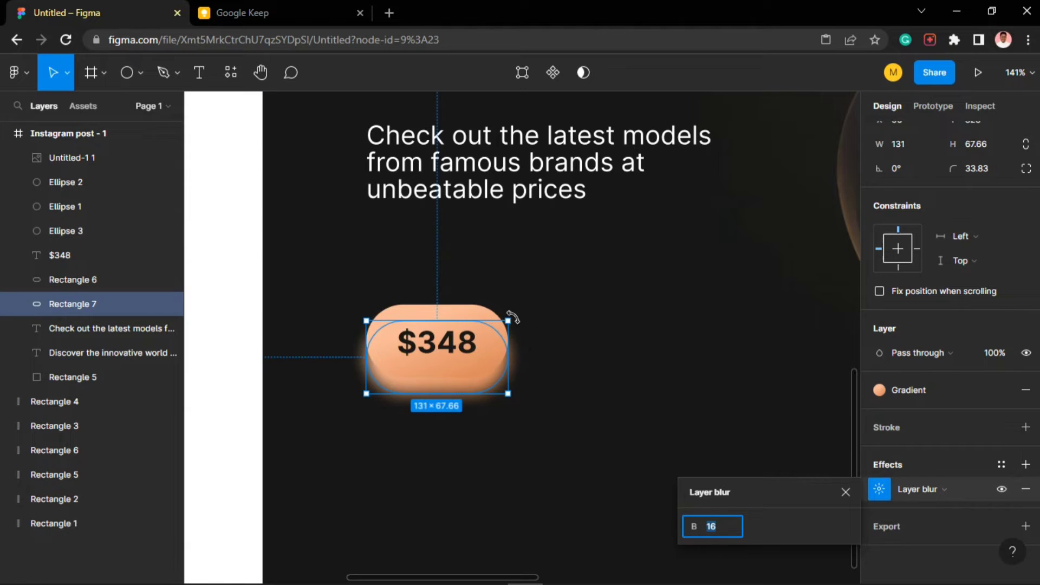
- Scale the blurred pill copy down to about 126 × 66 around its centre
{"action": "left_click_drag", "start_coordinate": [510, 320], "coordinate": [496, 325]}
{"action": "key", "text": "k"}
{"action": "left_click_drag", "start_coordinate": [450, 388], "coordinate": [450, 393]}
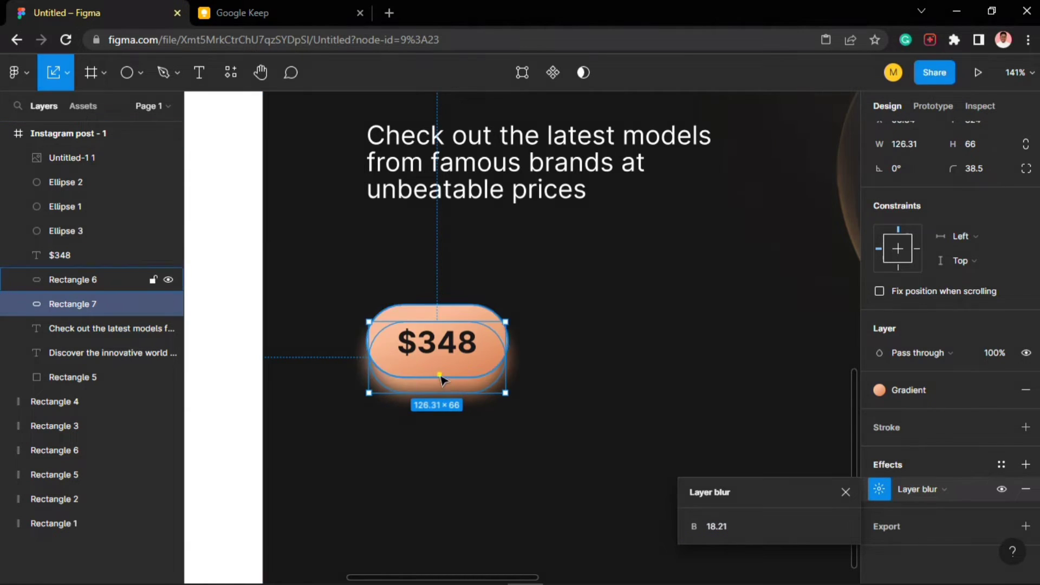
{"action": "left_click", "coordinate": [448, 392]}
- Nudge the blurred pill copy upward so its glow sits closer behind the price pill
{"action": "scroll", "coordinate": [460, 432], "scroll_direction": "up", "scroll_amount": 3}
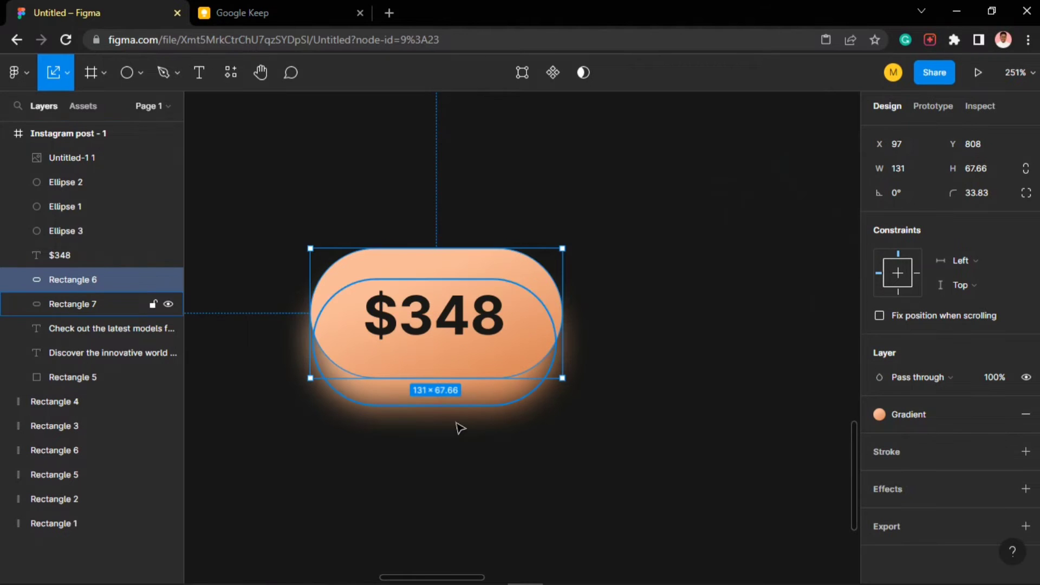
{"action": "left_click", "coordinate": [463, 422]}
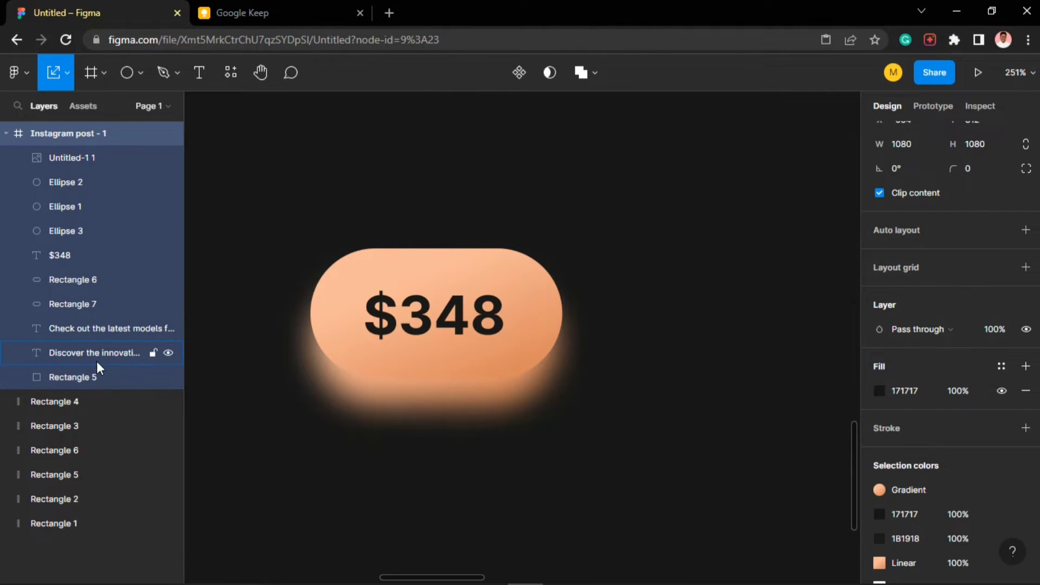
{"action": "left_click", "coordinate": [87, 281]}
{"action": "left_click", "coordinate": [92, 303]}
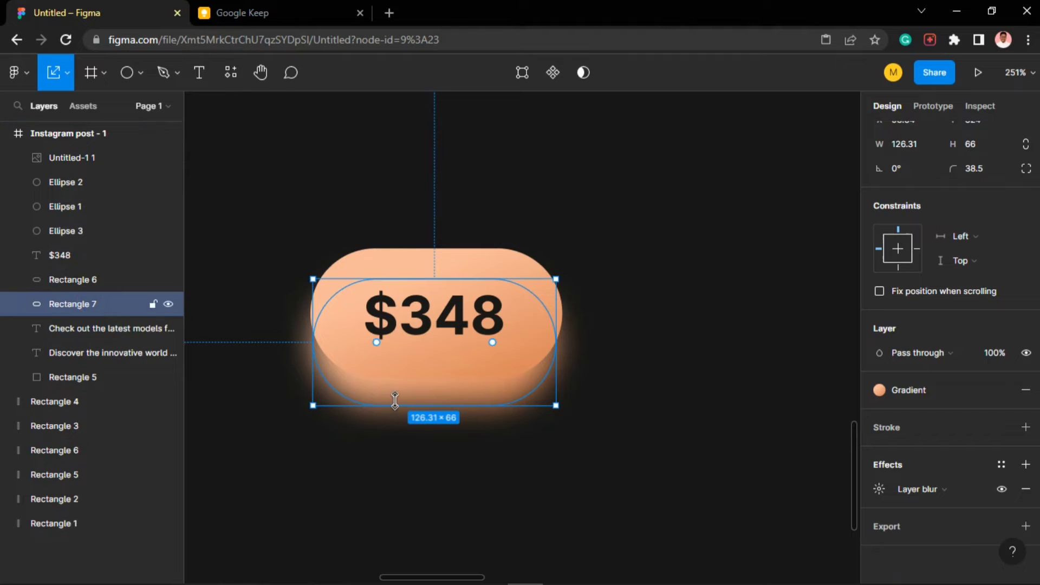
{"action": "key", "text": "Up"}
{"action": "key", "text": "Up"}
{"action": "key", "text": "Up"}
{"action": "key", "text": "Up"}
{"action": "key", "text": "Up"}
{"action": "key", "text": "Up"}
{"action": "key", "text": "Up"}
{"action": "key", "text": "Up"}
{"action": "key", "text": "Up"}
{"action": "key", "text": "Up"}
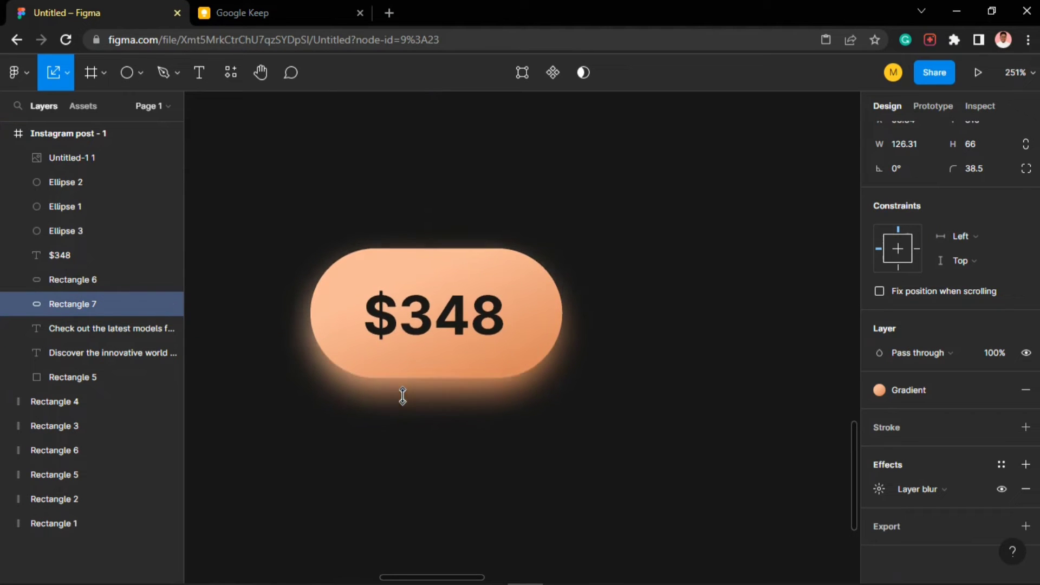
{"action": "left_click", "coordinate": [429, 433]}
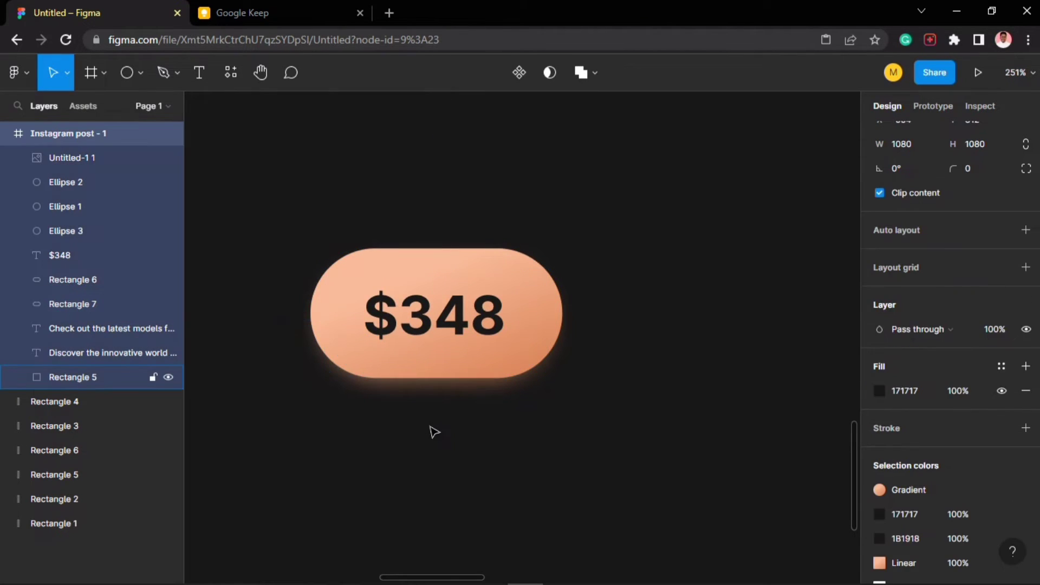
- Delete all the colour swatch rectangles on both sides of the Instagram post frame
{"action": "scroll", "coordinate": [434, 425], "scroll_direction": "down", "scroll_amount": 2}
{"action": "scroll", "coordinate": [433, 428], "scroll_direction": "down", "scroll_amount": 5}
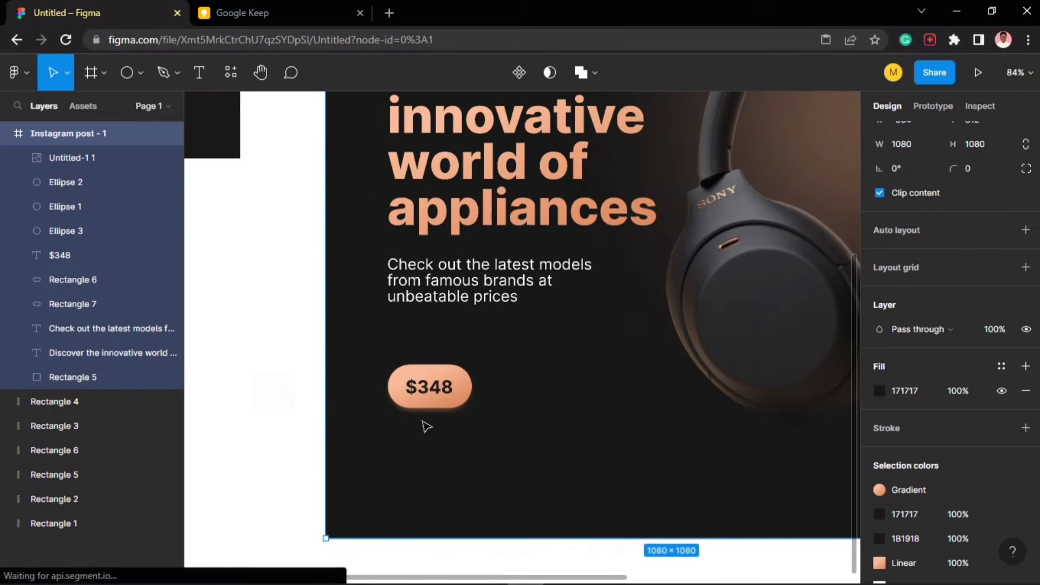
{"action": "key", "text": "Escape"}
{"action": "scroll", "coordinate": [425, 419], "scroll_direction": "down", "scroll_amount": 1}
{"action": "scroll", "coordinate": [424, 415], "scroll_direction": "down", "scroll_amount": 5}
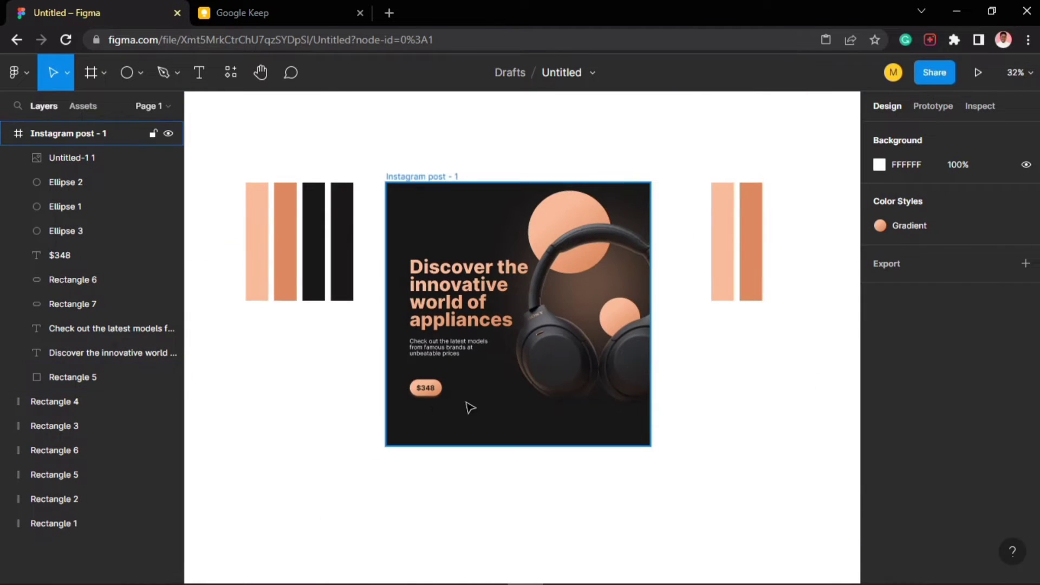
{"action": "scroll", "coordinate": [320, 325], "scroll_direction": "up", "scroll_amount": 2}
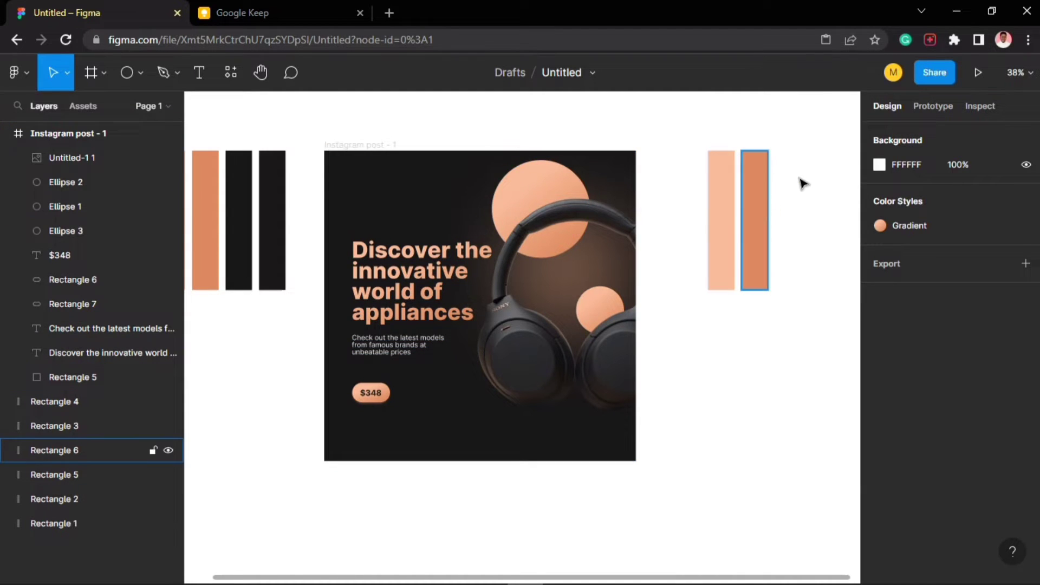
{"action": "left_click_drag", "start_coordinate": [798, 175], "coordinate": [703, 207]}
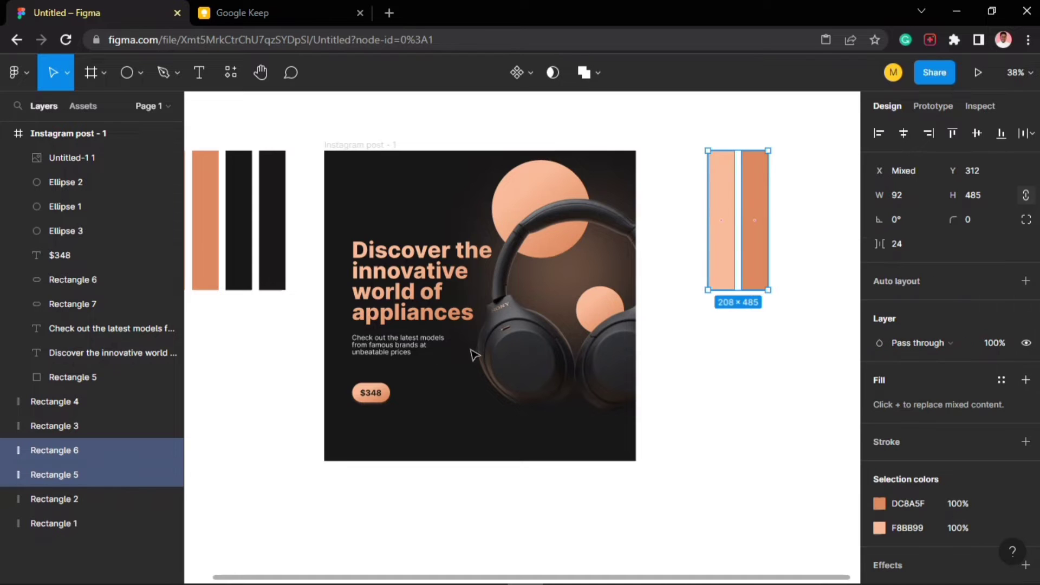
{"action": "scroll", "coordinate": [476, 352], "scroll_direction": "down", "scroll_amount": 2}
{"action": "left_click_drag", "start_coordinate": [305, 269], "coordinate": [244, 268]}
{"action": "key", "text": "Delete"}
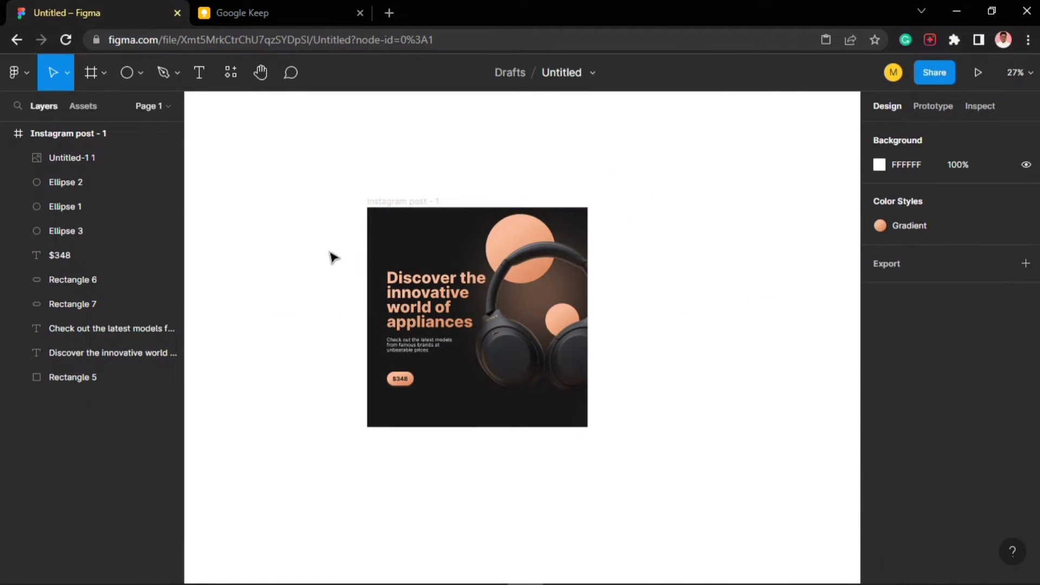
{"action": "left_click", "coordinate": [418, 203]}
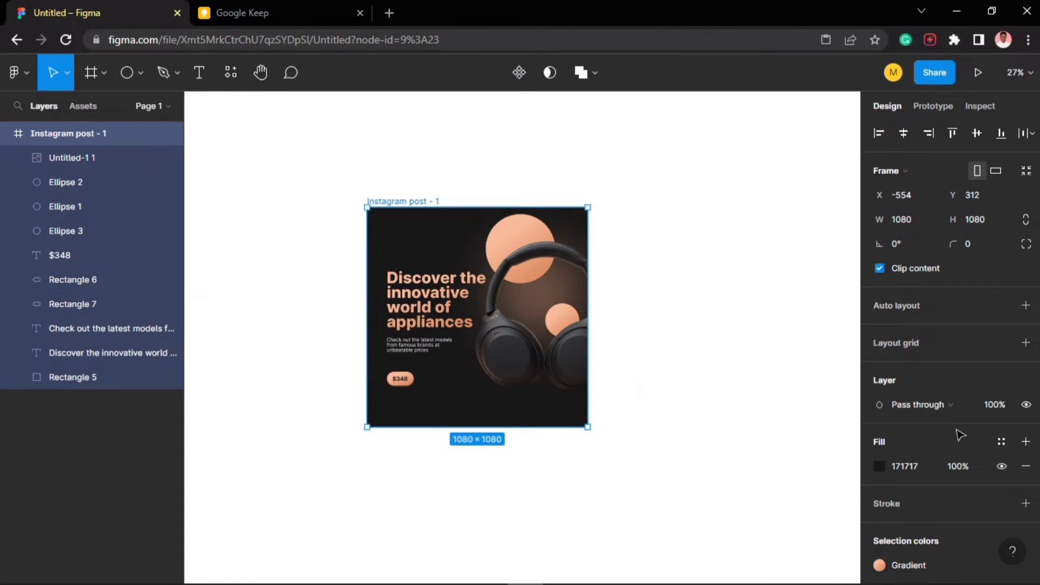
{"action": "scroll", "coordinate": [1013, 454], "scroll_direction": "down", "scroll_amount": 4}
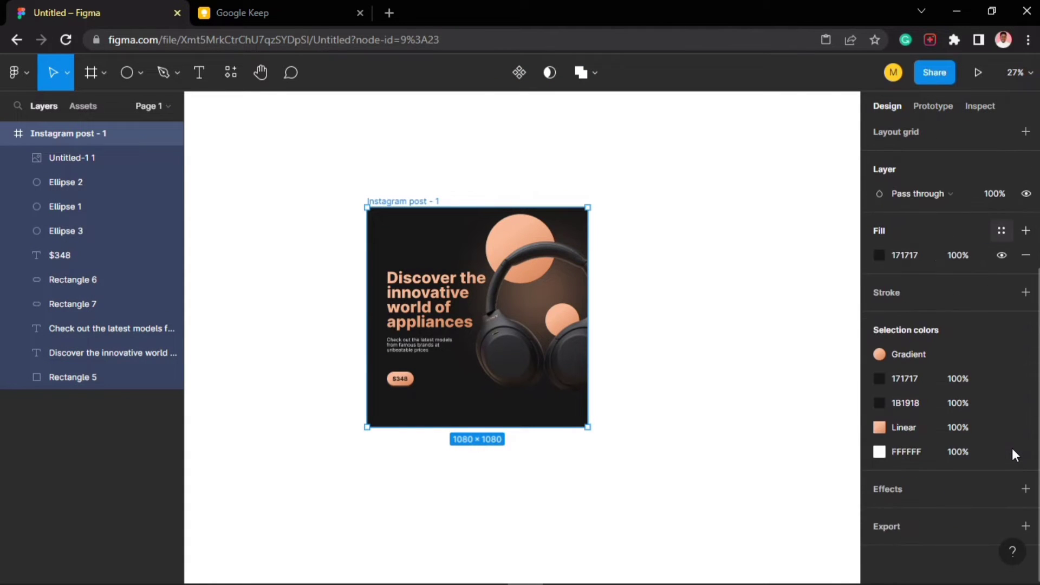
{"action": "left_click", "coordinate": [671, 454]}
- Draw a flat ellipse about 238 × 40 below the headphones and fill it with the dark document colour 1B1918
{"action": "scroll", "coordinate": [538, 417], "scroll_direction": "up", "scroll_amount": 6}
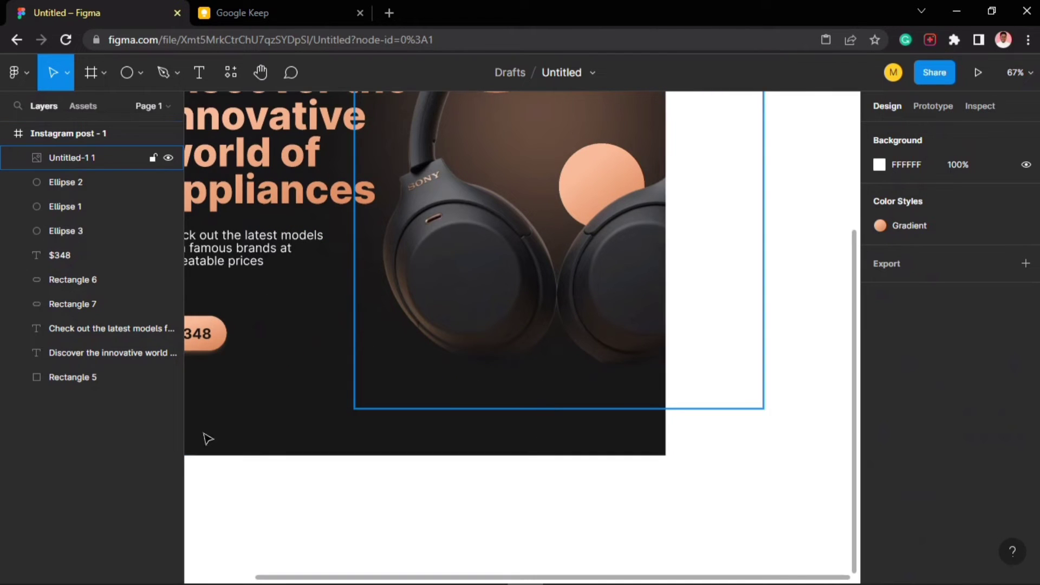
{"action": "left_click", "coordinate": [123, 73]}
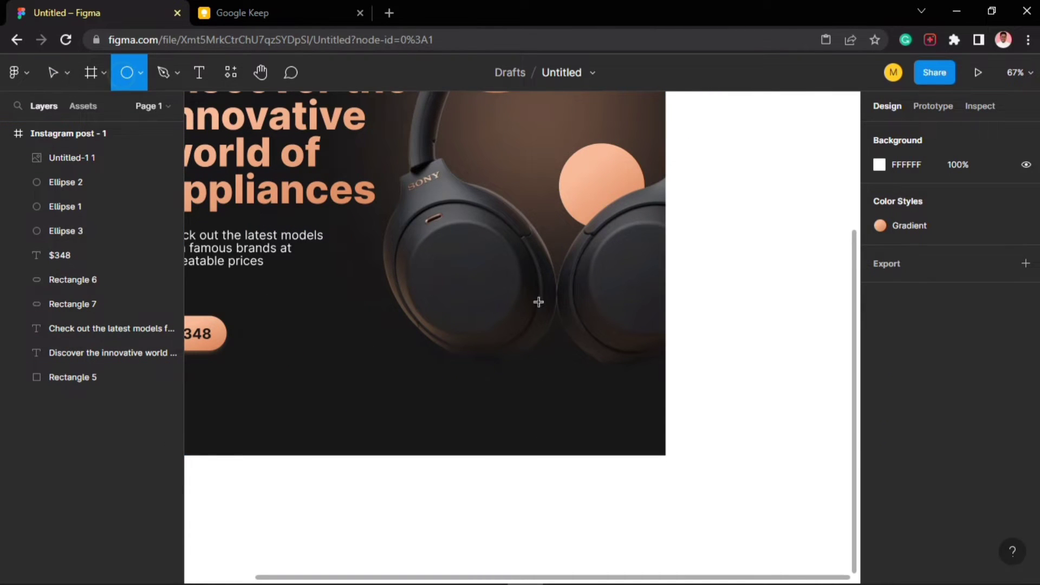
{"action": "left_click_drag", "start_coordinate": [496, 376], "coordinate": [619, 398]}
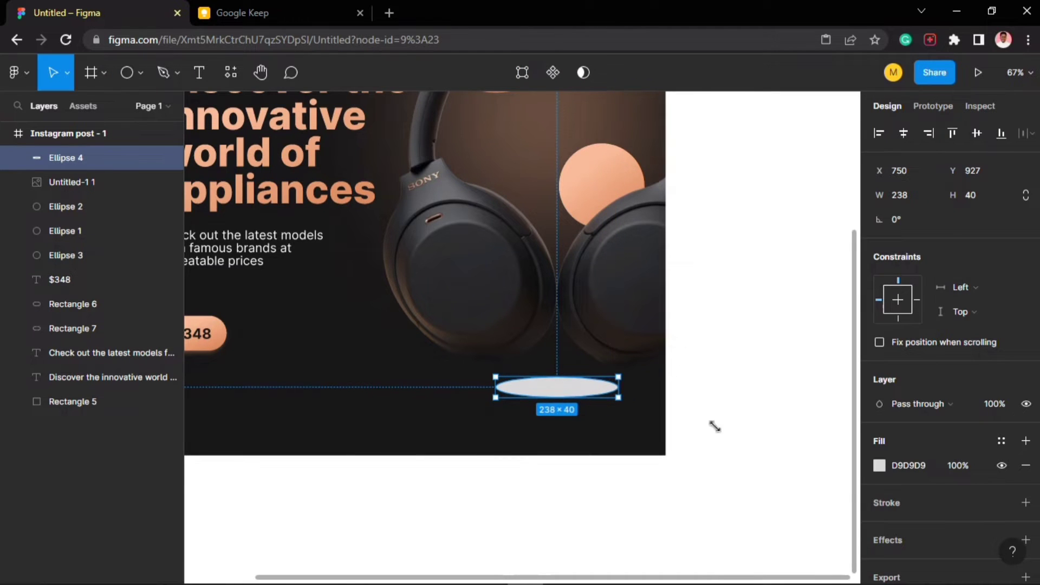
{"action": "left_click", "coordinate": [880, 466]}
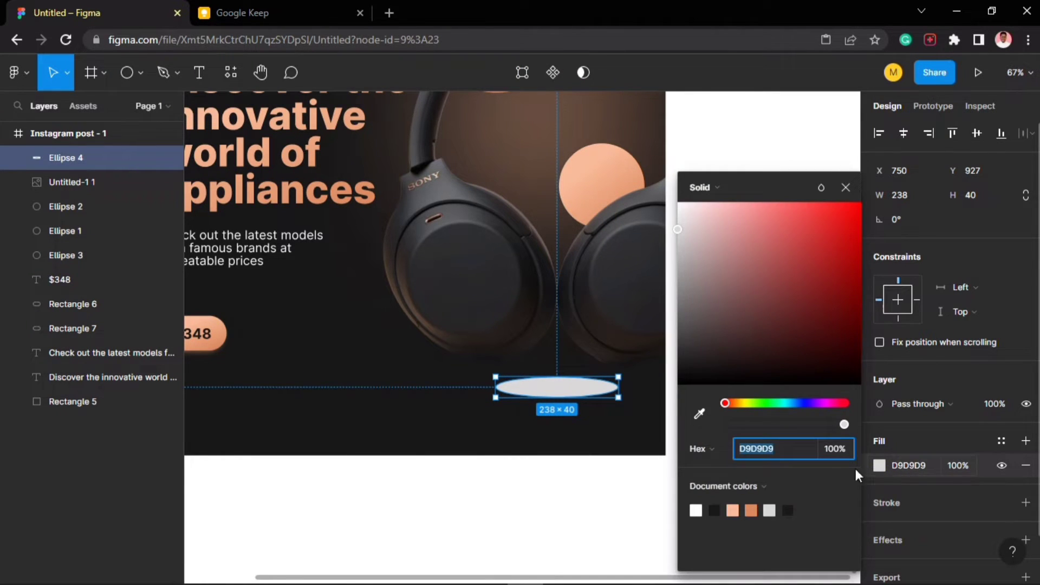
{"action": "left_click", "coordinate": [792, 509]}
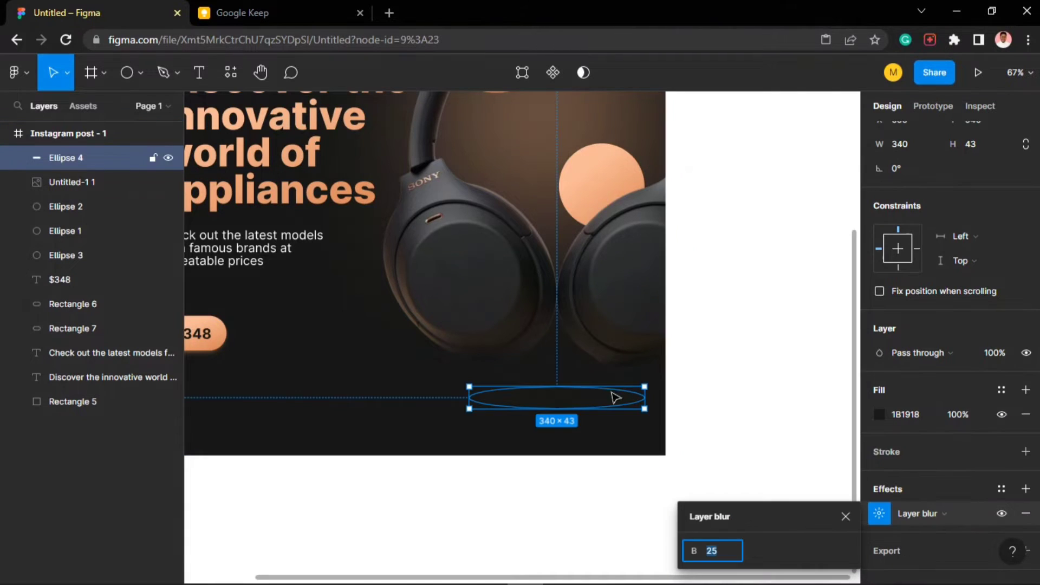
- Sample the $348 button's orange E3966D as the fill of the blurred ellipse below the headphones and set its opacity to 15%
{"action": "left_click", "coordinate": [594, 394]}
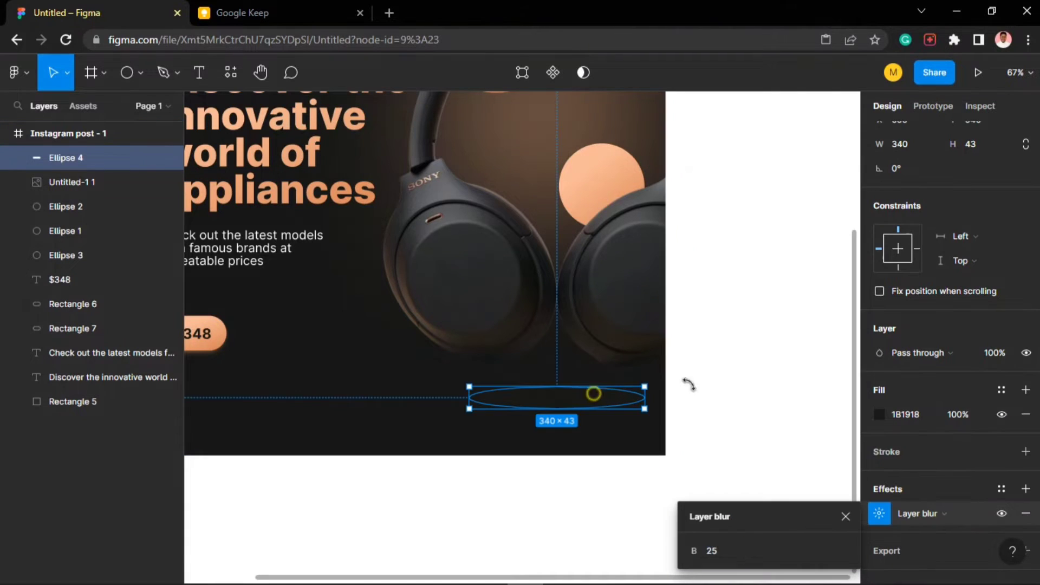
{"action": "left_click", "coordinate": [879, 413]}
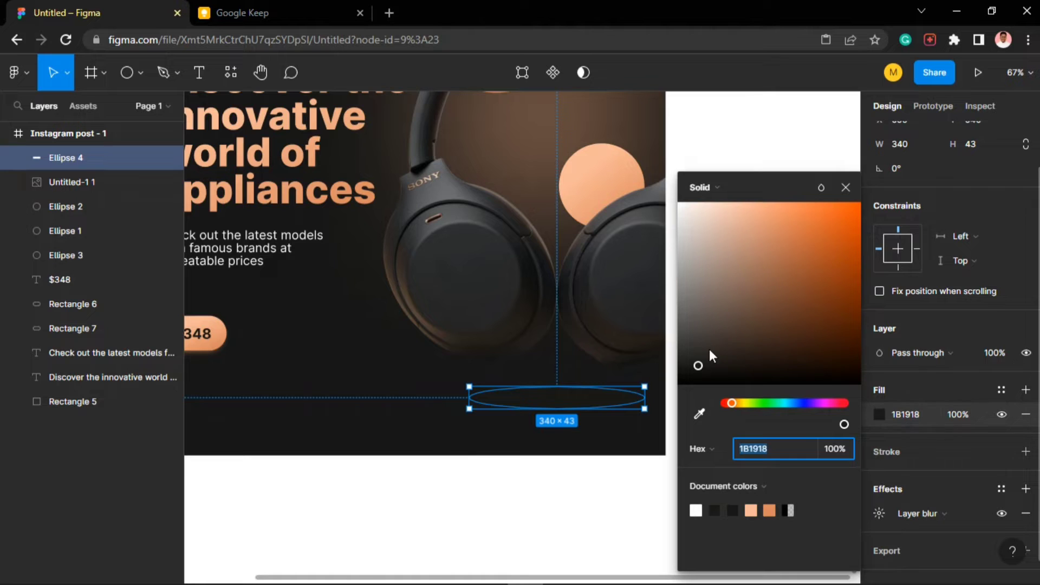
{"action": "mouse_move", "coordinate": [700, 348]}
{"action": "left_mouse_down"}
{"action": "mouse_move", "coordinate": [685, 353]}
{"action": "mouse_move", "coordinate": [692, 349]}
{"action": "left_mouse_up"}
{"action": "left_click", "coordinate": [699, 414]}
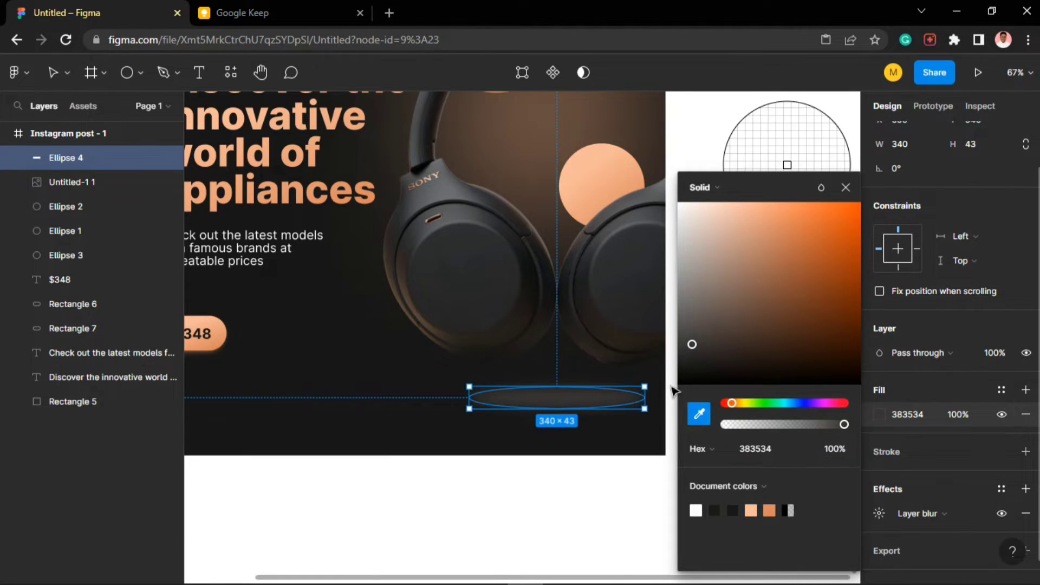
{"action": "left_click", "coordinate": [222, 336]}
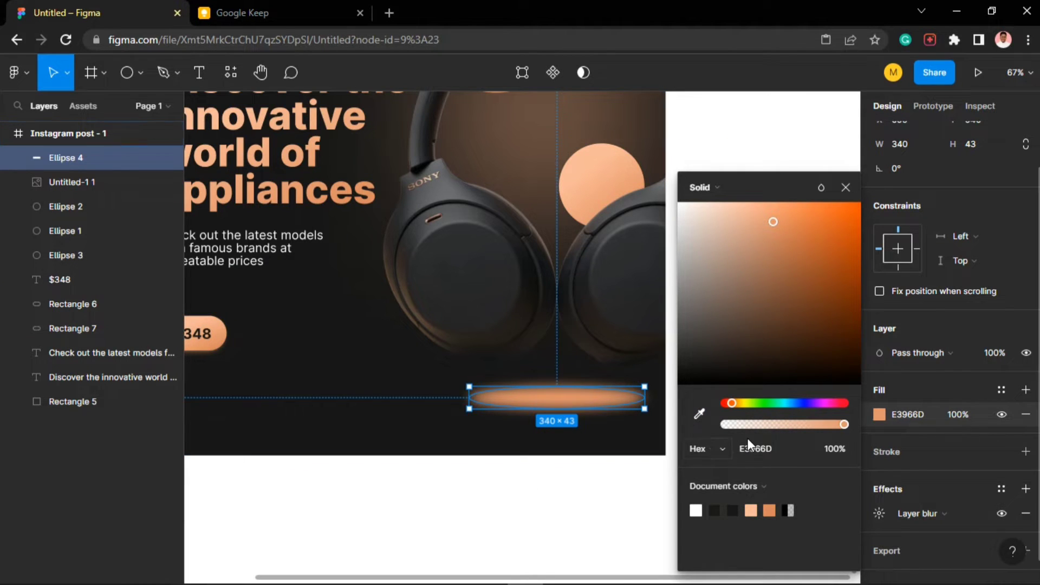
{"action": "left_click_drag", "start_coordinate": [803, 427], "coordinate": [744, 431]}
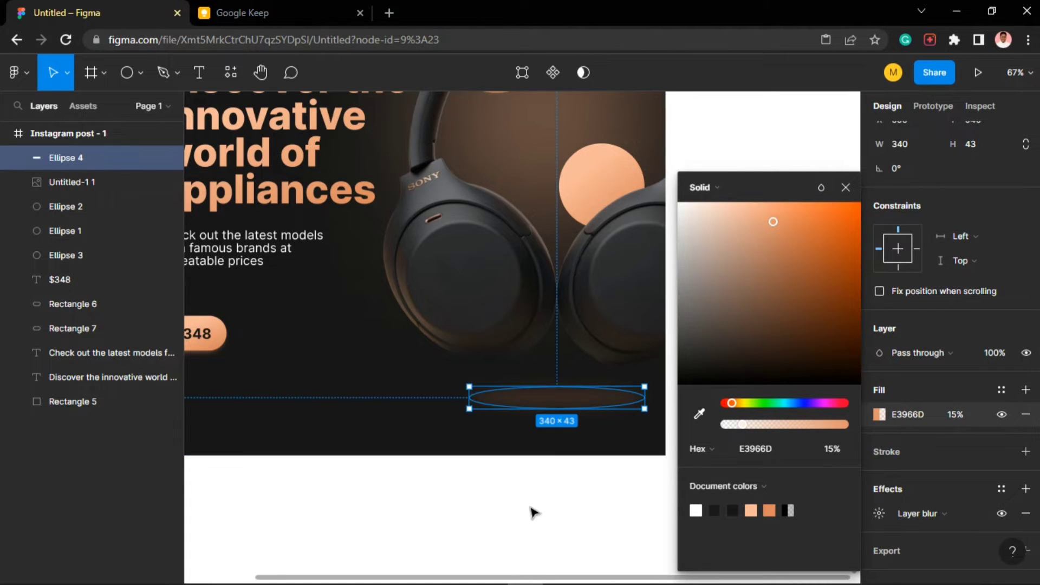
- Flatten the ellipse below the headphones to about 340 × 24 at X 680, Y 949 and lower its fill opacity to 7%
{"action": "left_click", "coordinate": [486, 496]}
{"action": "scroll", "coordinate": [488, 487], "scroll_direction": "down", "scroll_amount": 3}
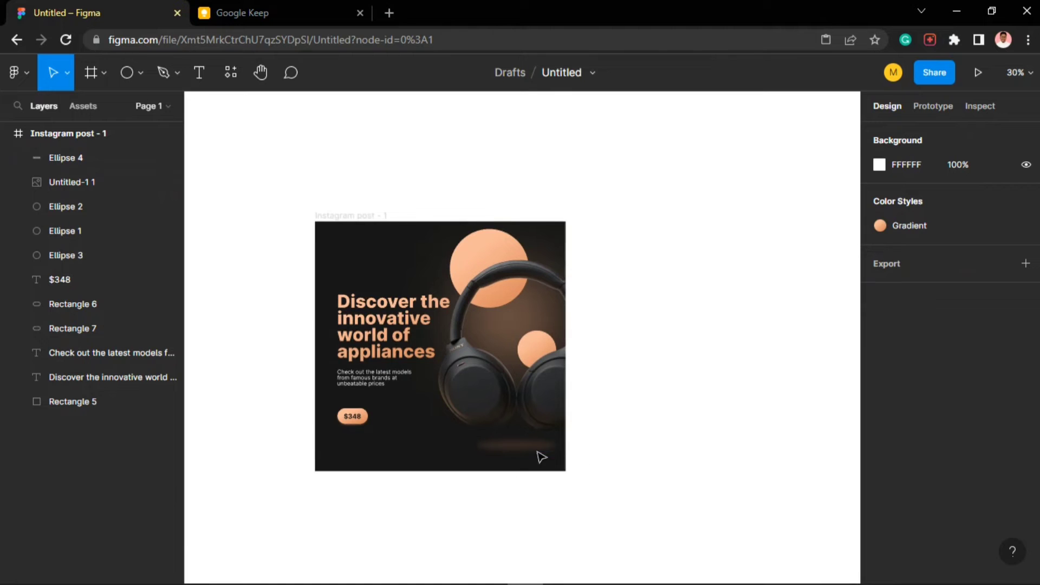
{"action": "scroll", "coordinate": [515, 453], "scroll_direction": "up", "scroll_amount": 5}
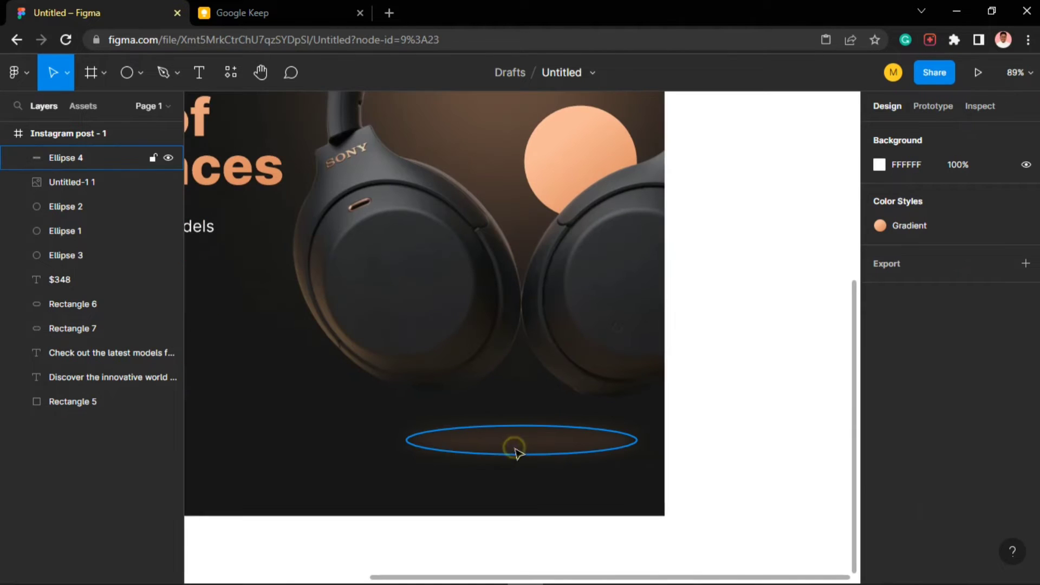
{"action": "left_click", "coordinate": [515, 453]}
{"action": "left_click_drag", "start_coordinate": [515, 454], "coordinate": [538, 438]}
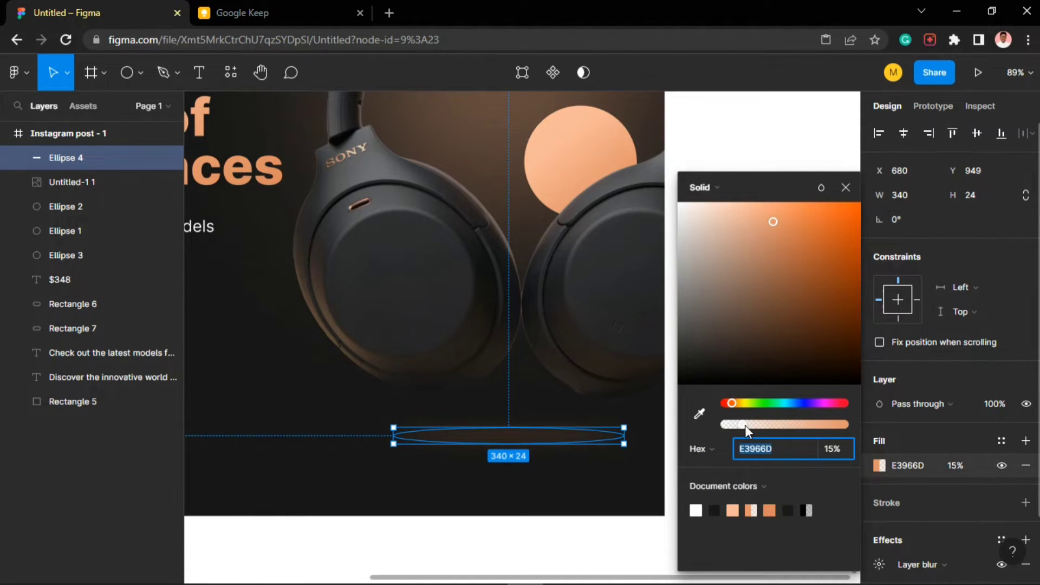
{"action": "left_click_drag", "start_coordinate": [745, 427], "coordinate": [733, 425]}
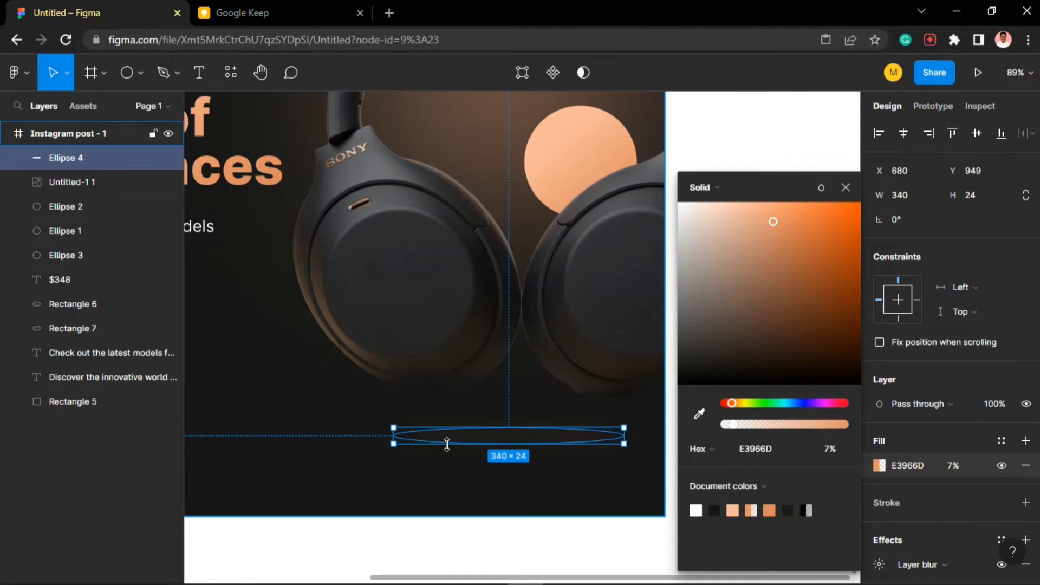
{"action": "scroll", "coordinate": [447, 444], "scroll_direction": "down", "scroll_amount": 6}
{"action": "left_click", "coordinate": [590, 428]}
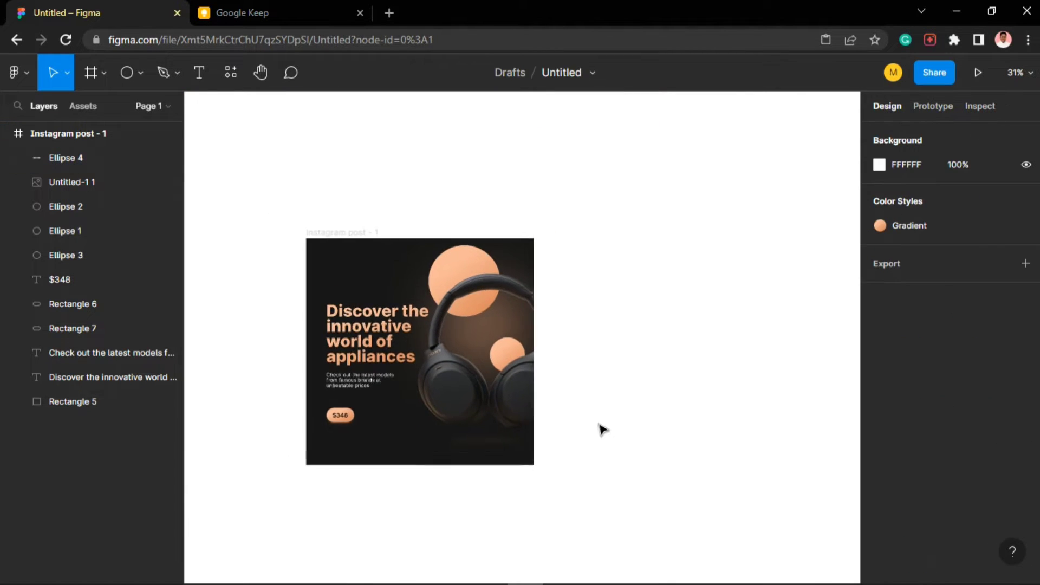
- Export the Instagram post frame as a PNG at 1x
{"action": "scroll", "coordinate": [659, 415], "scroll_direction": "down", "scroll_amount": 3}
{"action": "scroll", "coordinate": [376, 427], "scroll_direction": "up", "scroll_amount": 2}
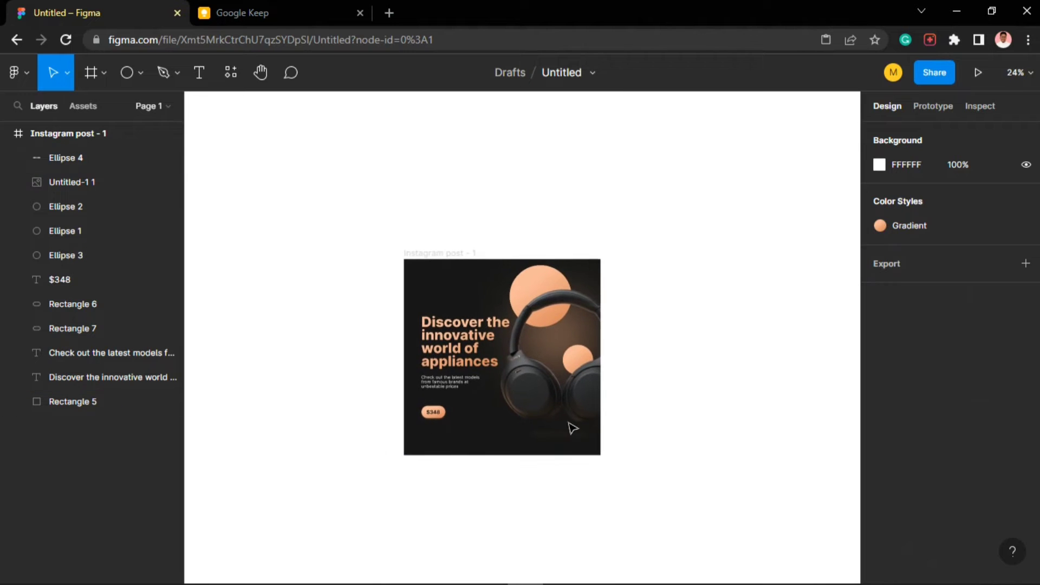
{"action": "scroll", "coordinate": [487, 395], "scroll_direction": "up", "scroll_amount": 3}
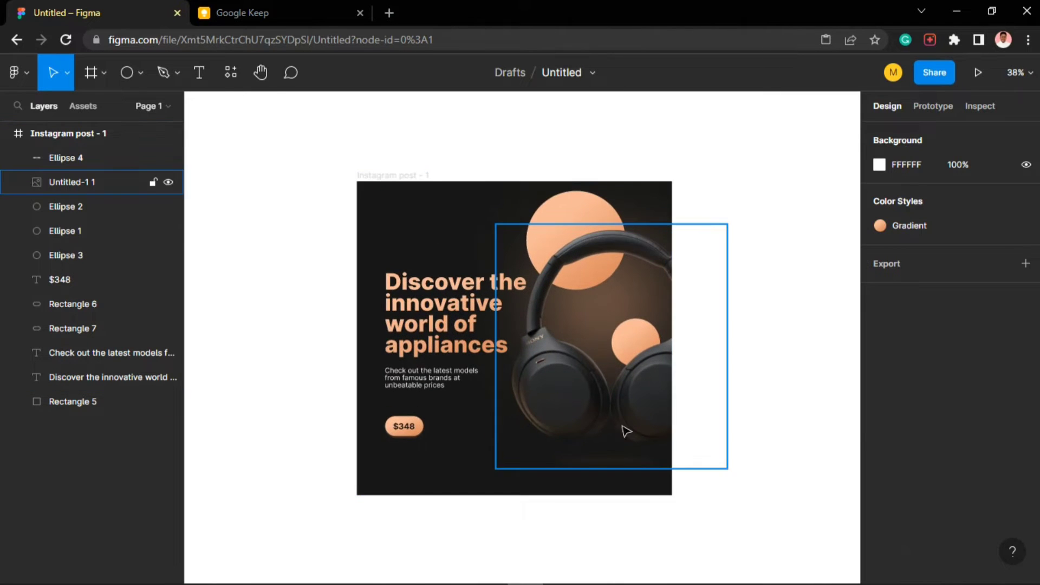
{"action": "left_click", "coordinate": [382, 176]}
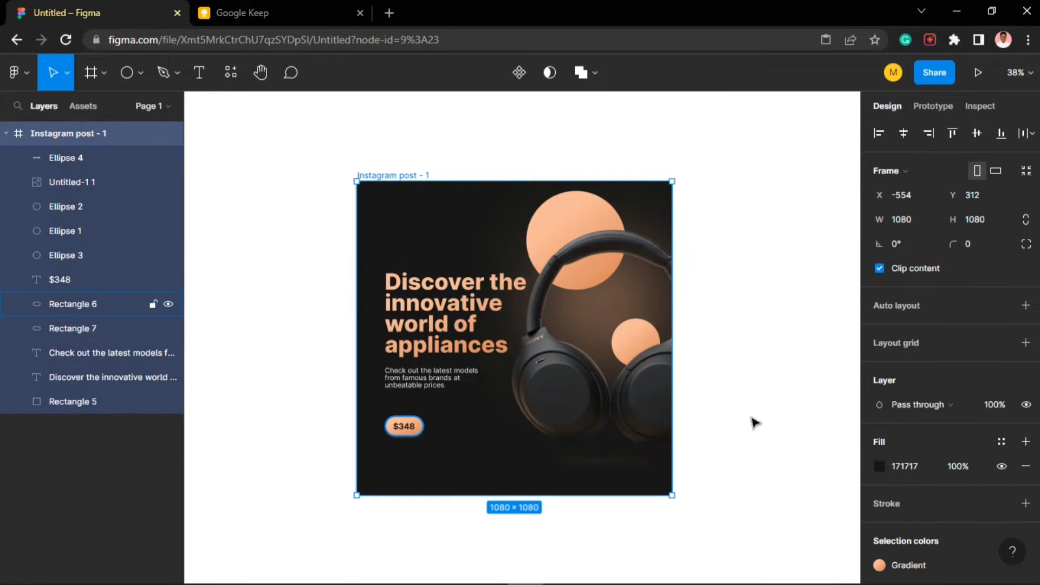
{"action": "scroll", "coordinate": [990, 477], "scroll_direction": "down", "scroll_amount": 4}
{"action": "left_click", "coordinate": [952, 526]}
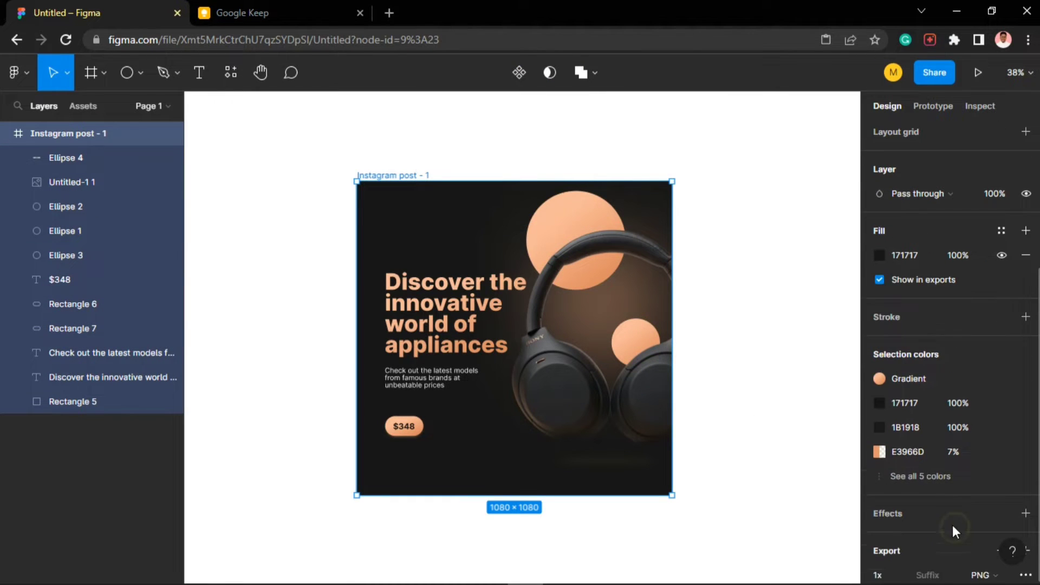
{"action": "scroll", "coordinate": [970, 528], "scroll_direction": "down", "scroll_amount": 2}
{"action": "left_click", "coordinate": [985, 466]}
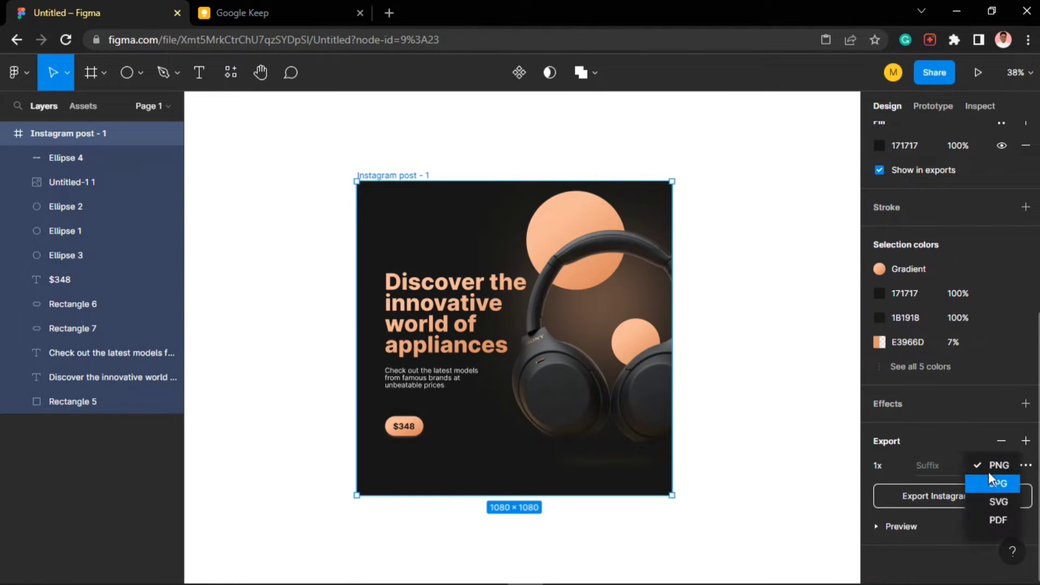
{"action": "left_click", "coordinate": [931, 498]}
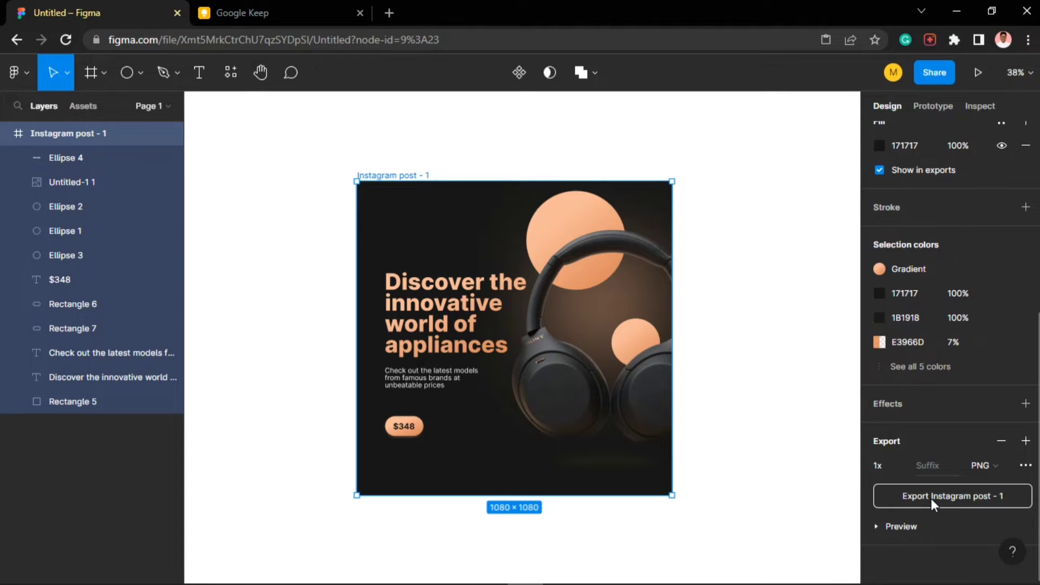
{"action": "left_click", "coordinate": [930, 497]}
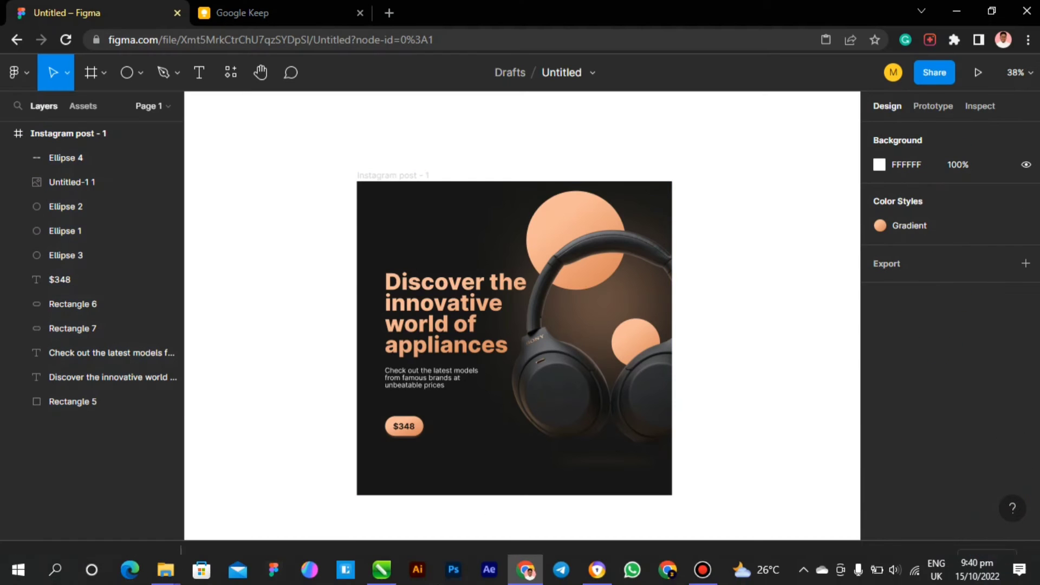
- Switch to CorelDRAW and draw a 1000 × 1000 px rectangle centred on the page
{"action": "mouse_move", "coordinate": [383, 572]}
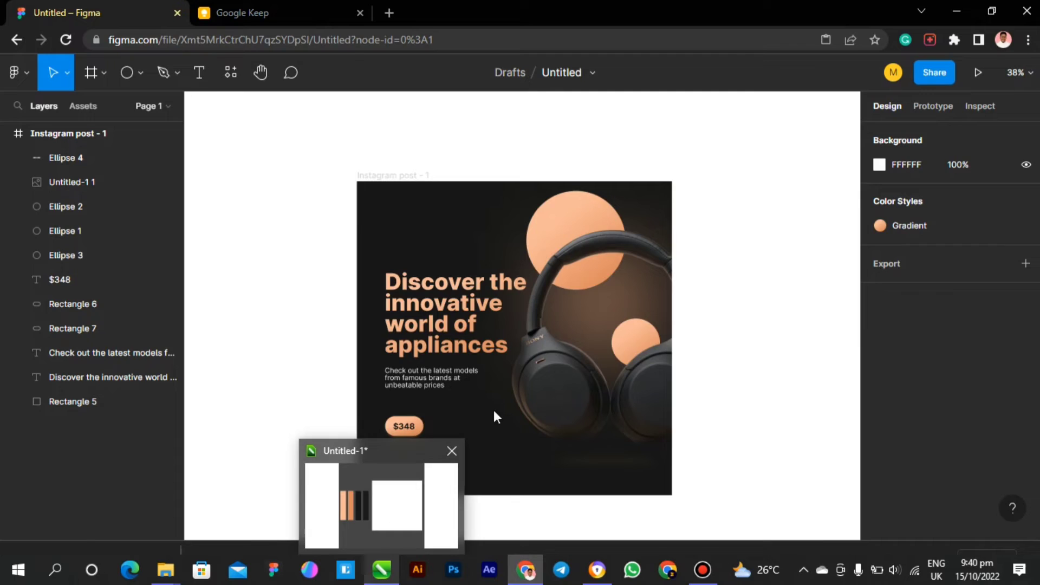
{"action": "left_click", "coordinate": [386, 510]}
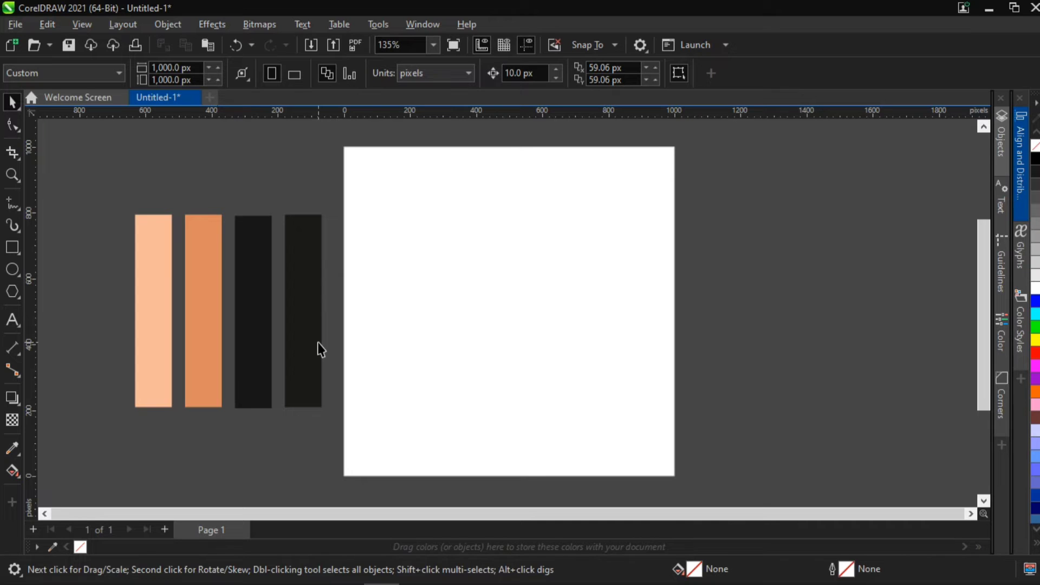
{"action": "left_click", "coordinate": [12, 247]}
{"action": "left_click_drag", "start_coordinate": [349, 196], "coordinate": [610, 453]}
{"action": "left_click", "coordinate": [155, 67]}
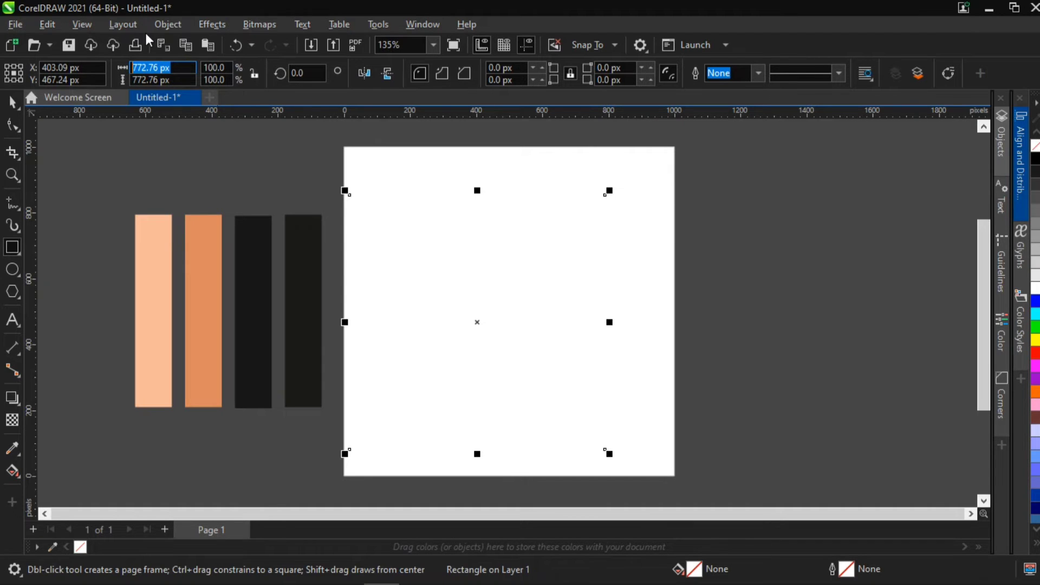
{"action": "type", "text": "1000"}
{"action": "key", "text": "Tab"}
{"action": "type", "text": "1,000"}
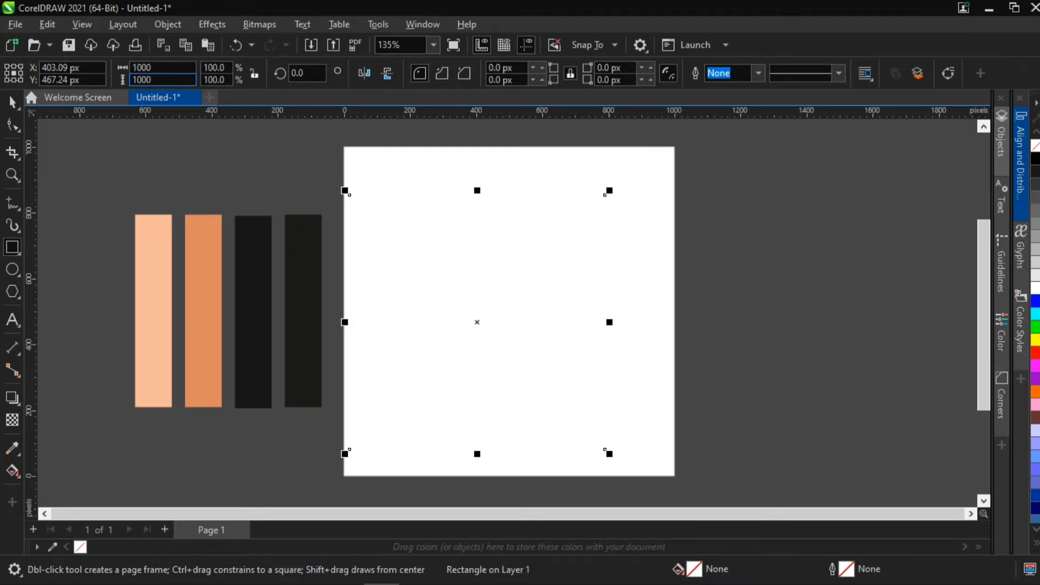
{"action": "key", "text": "Return"}
{"action": "key", "text": "p"}
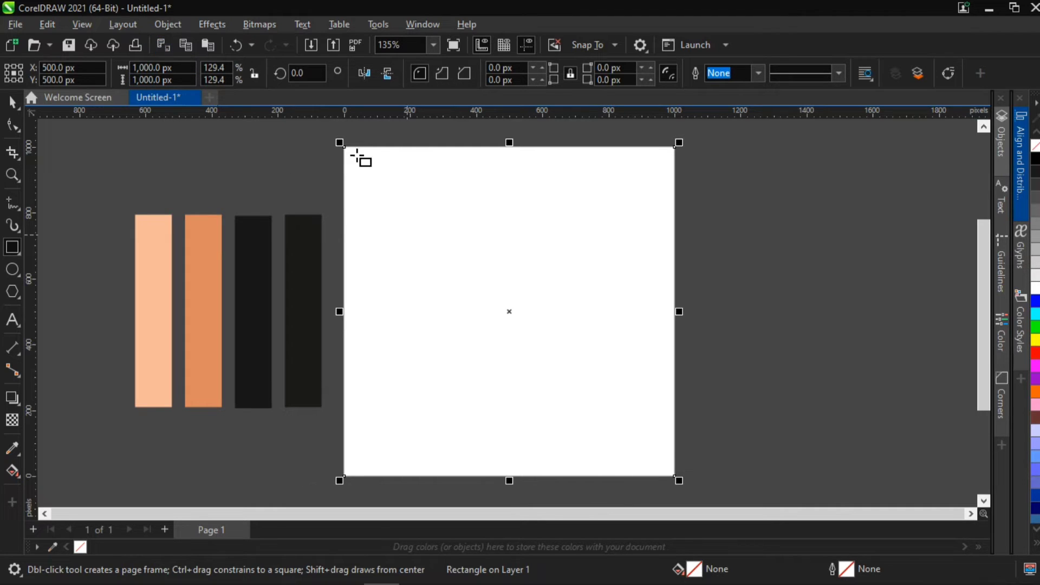
- Draw a second square centred on the page and scale it from its centre to about 880 px
{"action": "left_click_drag", "start_coordinate": [336, 133], "coordinate": [690, 407]}
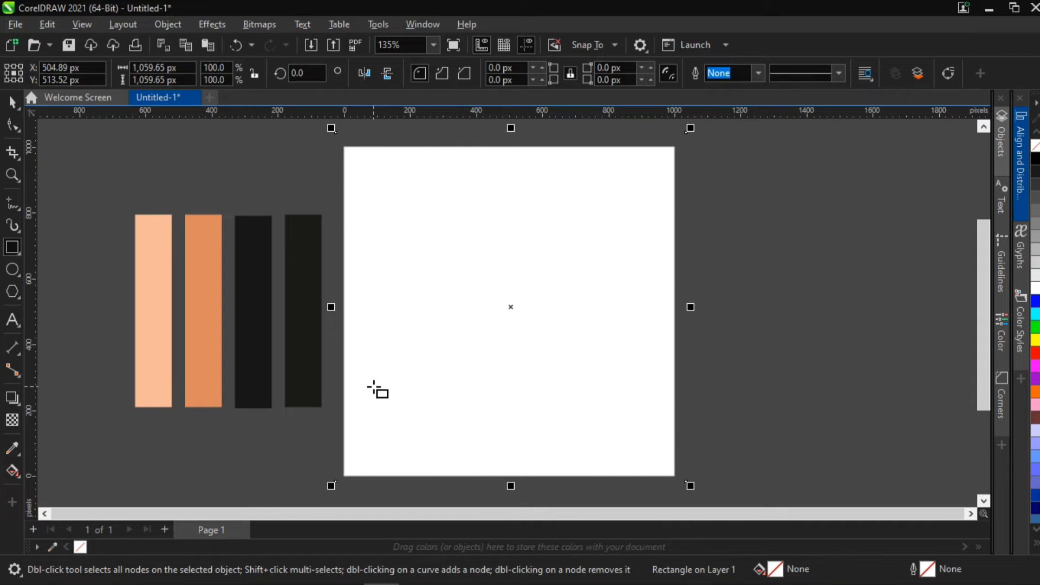
{"action": "key", "text": "p"}
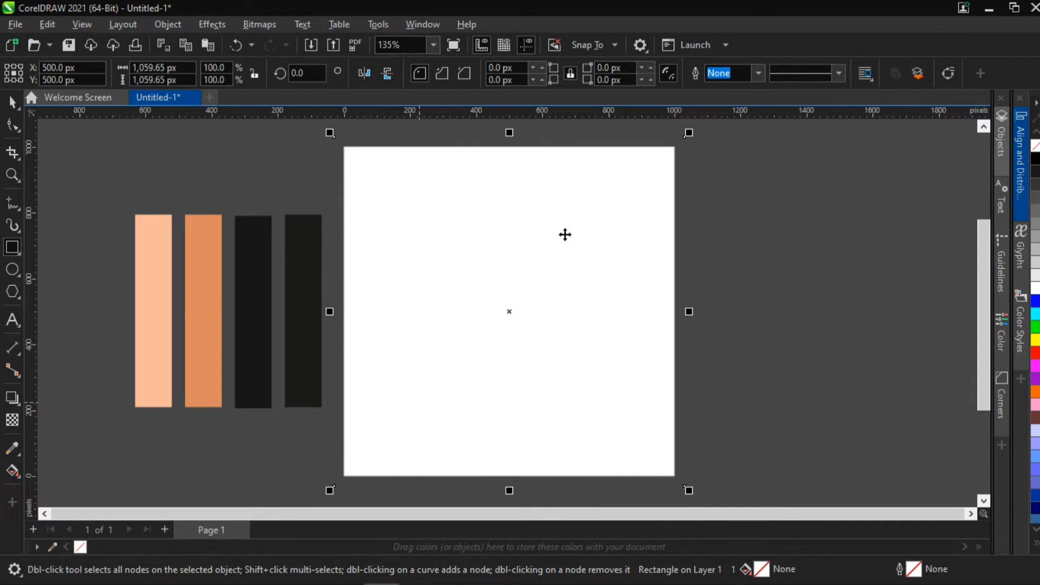
{"action": "key", "text": "space"}
{"action": "left_click_drag", "start_coordinate": [689, 133], "coordinate": [659, 162]}
- Fill the smaller square with the near-black #171717 of the third colour swatch
{"action": "left_click", "coordinate": [260, 276]}
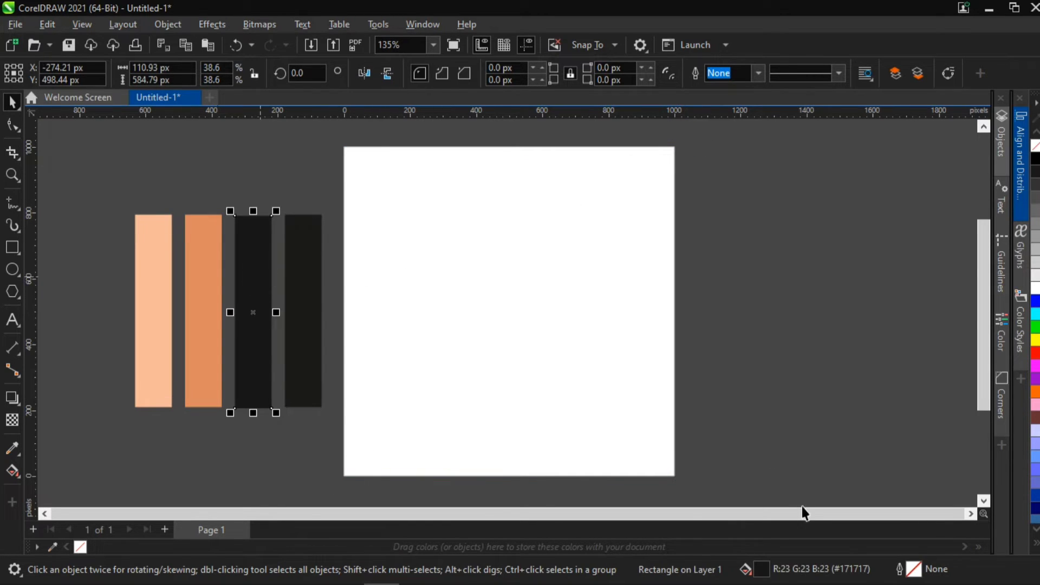
{"action": "left_click_drag", "start_coordinate": [764, 577], "coordinate": [603, 357]}
{"action": "left_click", "coordinate": [541, 267]}
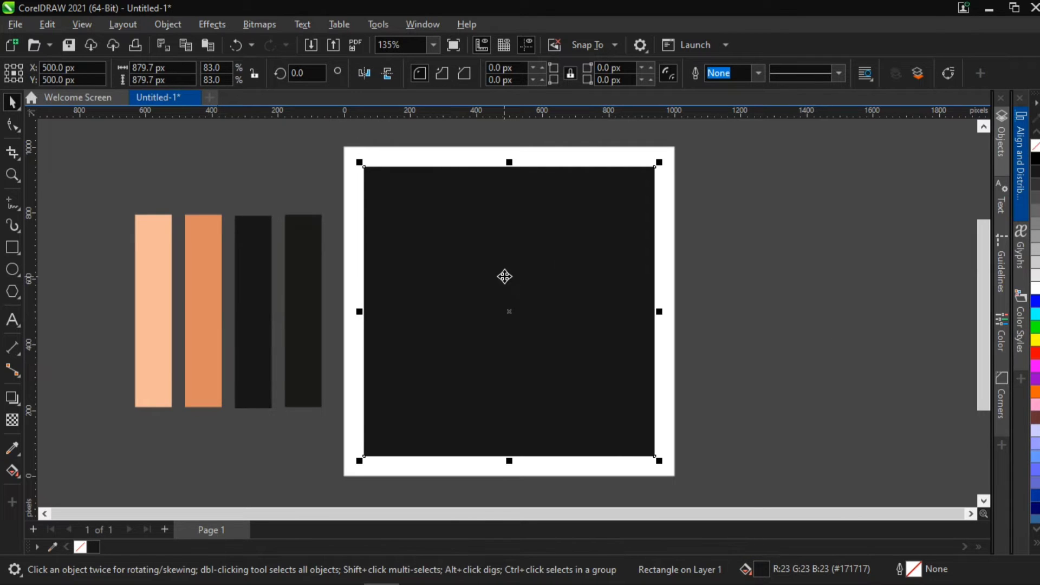
- PowerClip the dark square inside the page-sized rectangle and enlarge it there to about 1,037 px so that it covers the frame
{"action": "right_click", "coordinate": [649, 374]}
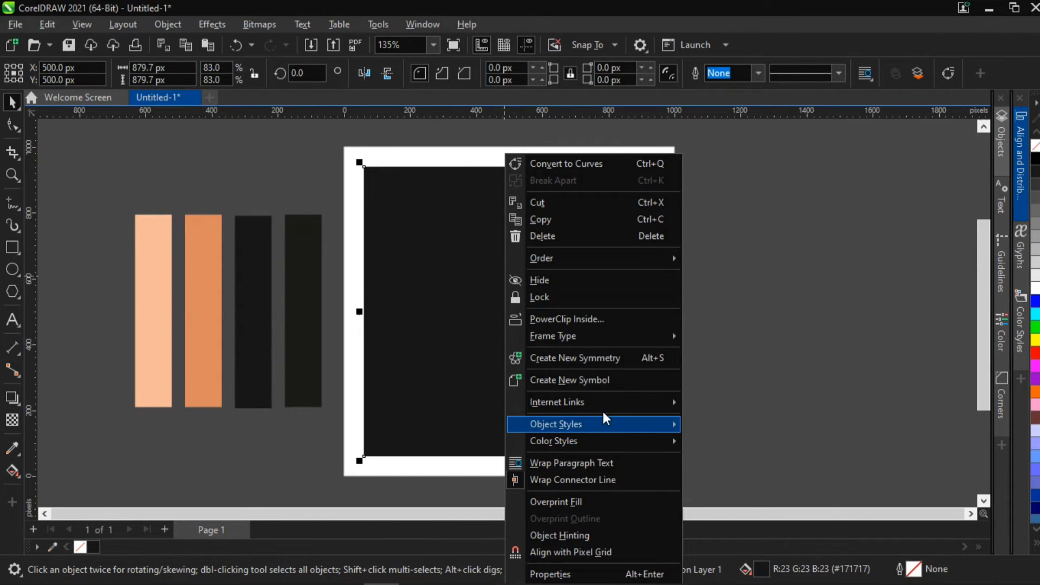
{"action": "left_click", "coordinate": [593, 317]}
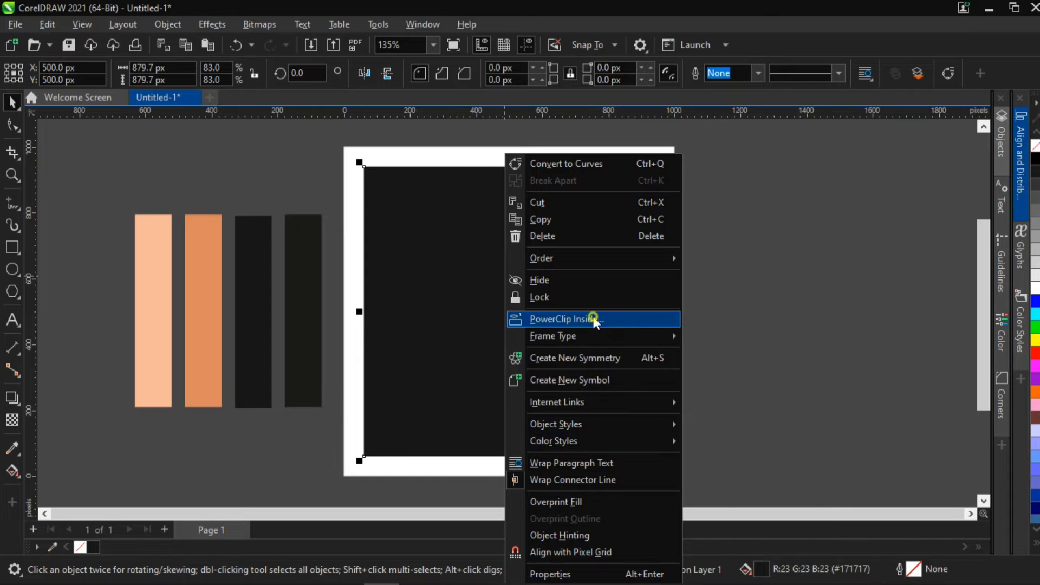
{"action": "left_click", "coordinate": [473, 164]}
{"action": "double_click", "coordinate": [525, 315]}
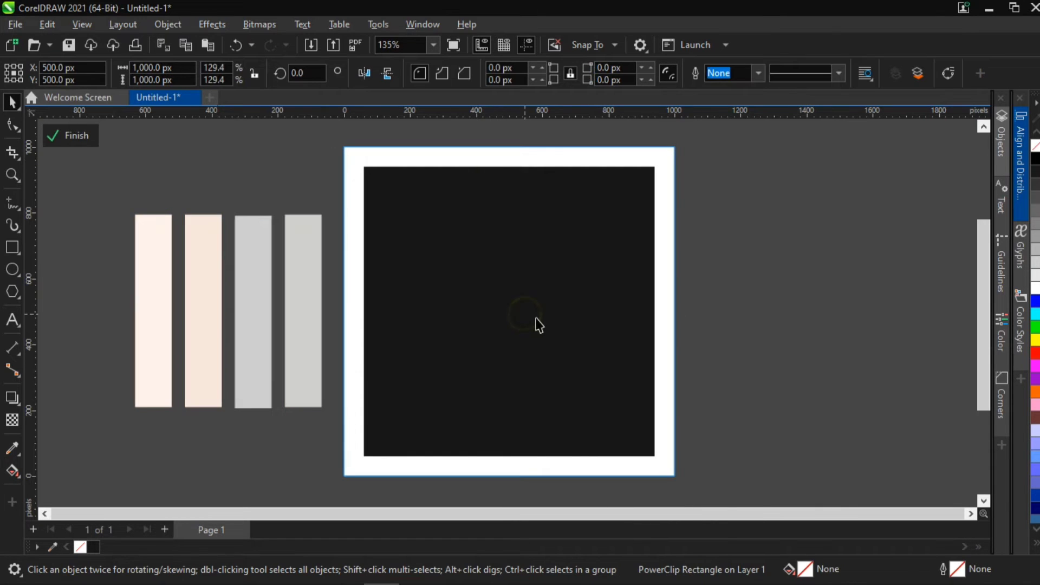
{"action": "left_click_drag", "start_coordinate": [654, 456], "coordinate": [699, 491]}
{"action": "left_click", "coordinate": [712, 367], "text": "ctrl"}
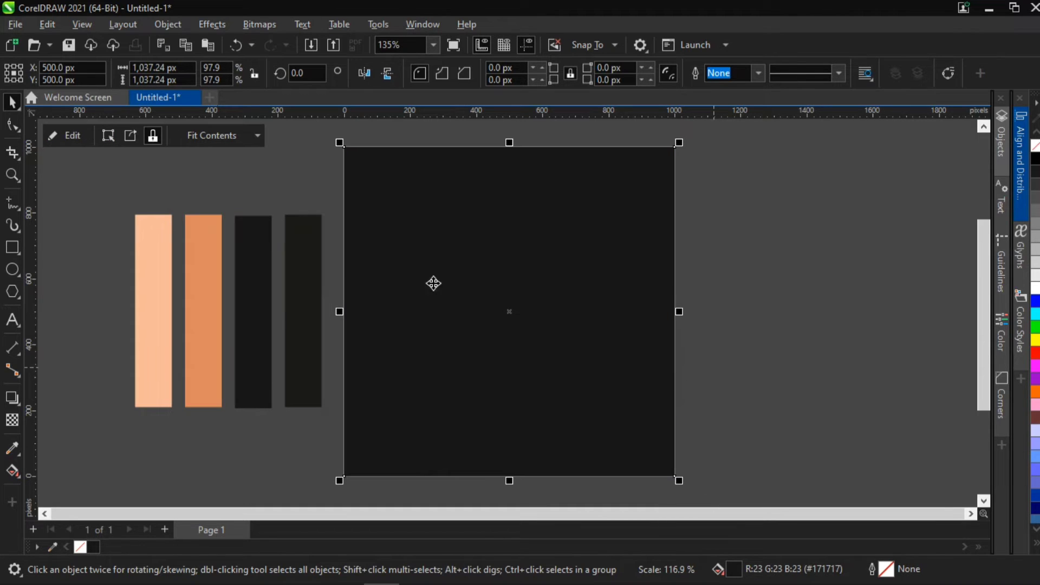
{"action": "left_click", "coordinate": [190, 181]}
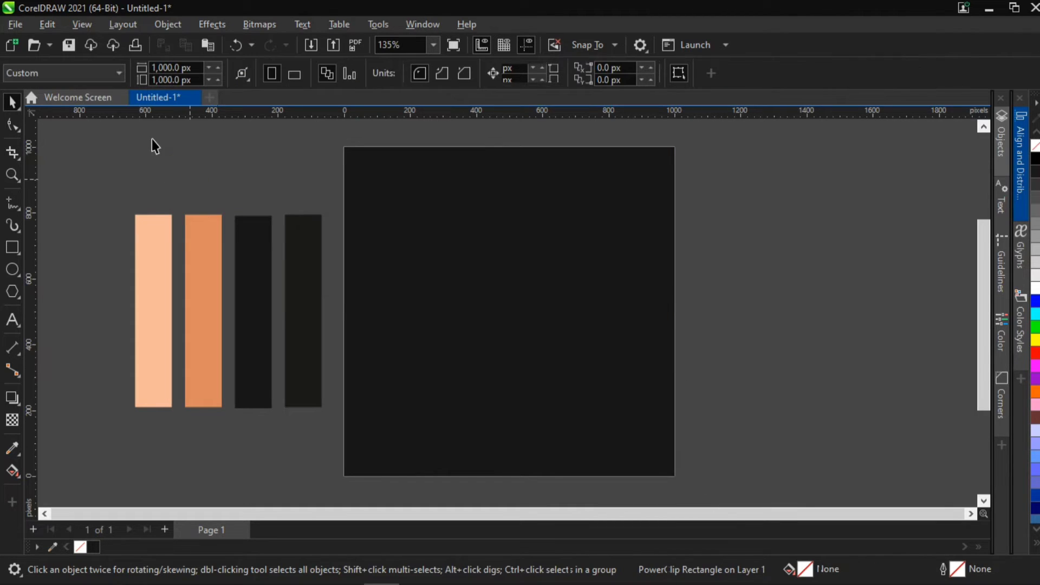
{"action": "left_click", "coordinate": [346, 172]}
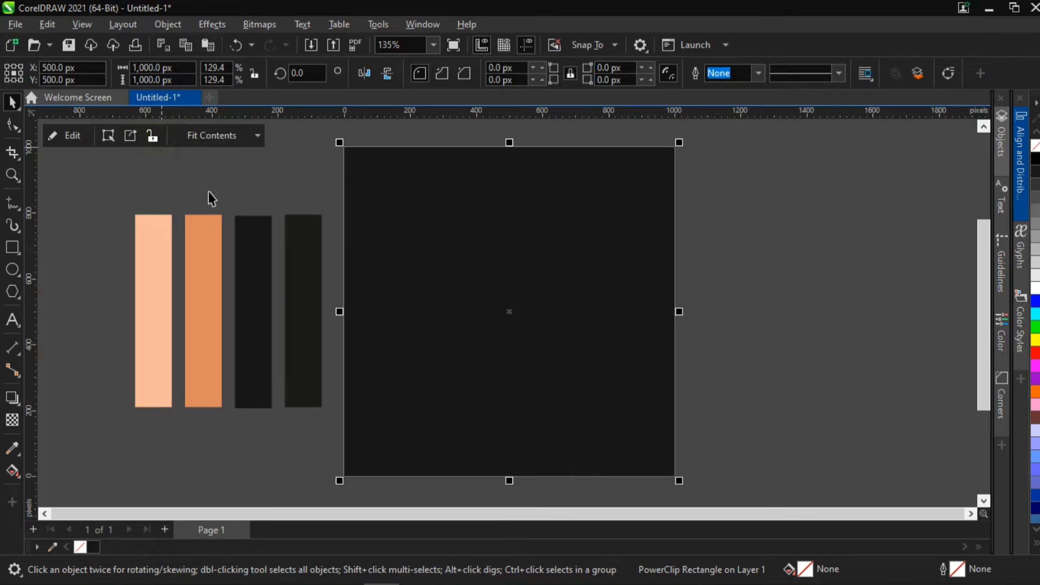
{"action": "left_click", "coordinate": [228, 188]}
{"action": "left_click", "coordinate": [439, 244]}
{"action": "left_click", "coordinate": [724, 250]}
- Switch to the Adobe Express background remover in the browser and upload the Untitled-1 headphone image from the YT Resources folder
{"action": "scroll", "coordinate": [346, 255], "scroll_direction": "down", "scroll_amount": 1}
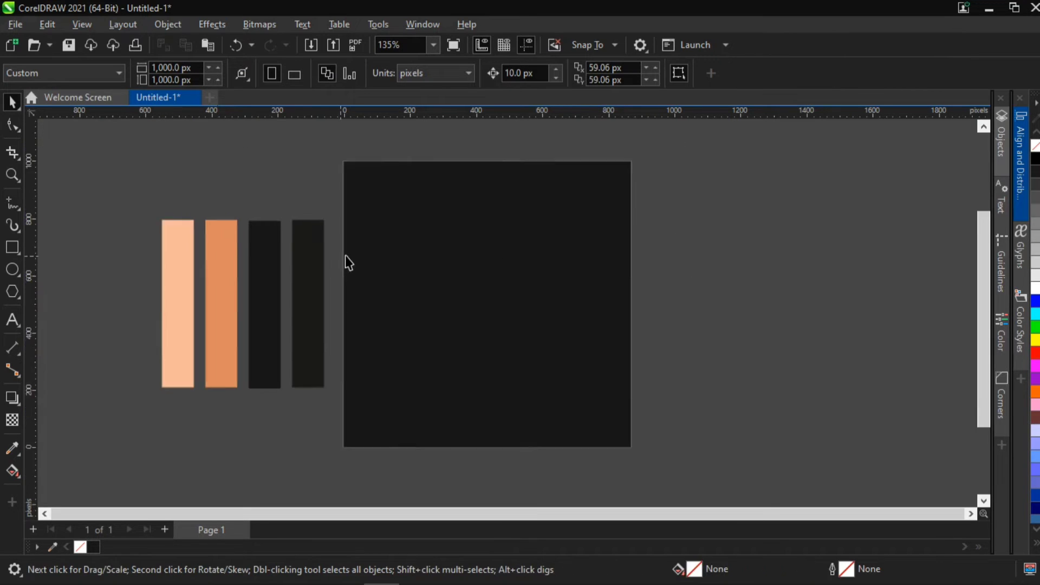
{"action": "scroll", "coordinate": [346, 255], "scroll_direction": "down", "scroll_amount": 2}
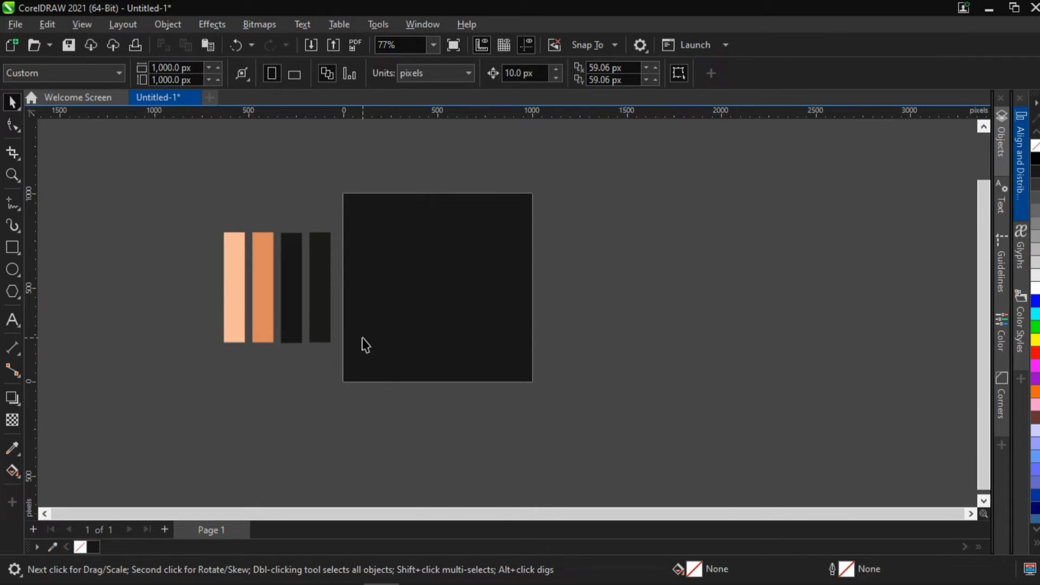
{"action": "mouse_move", "coordinate": [176, 570]}
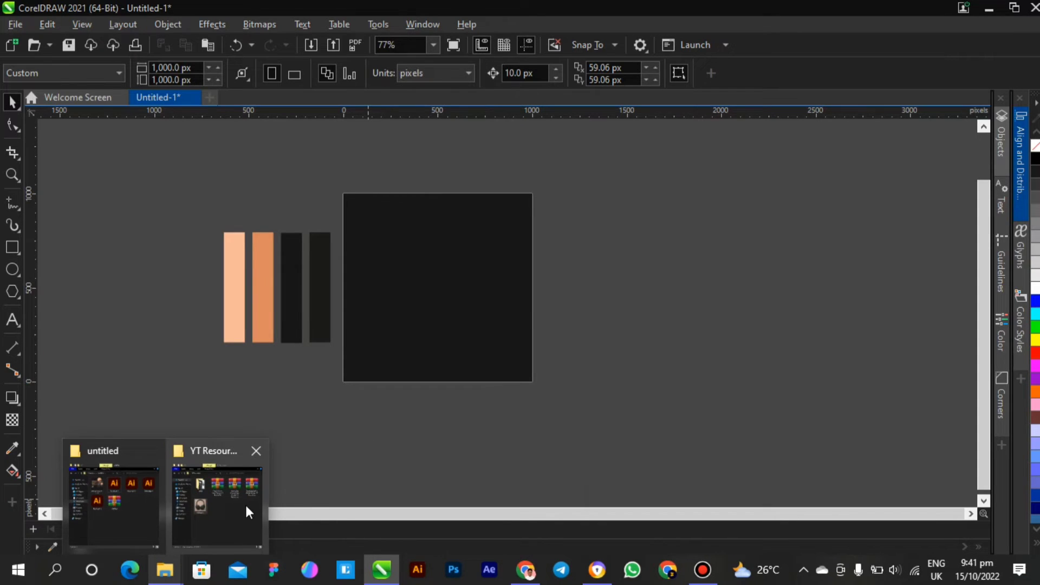
{"action": "left_click", "coordinate": [245, 502]}
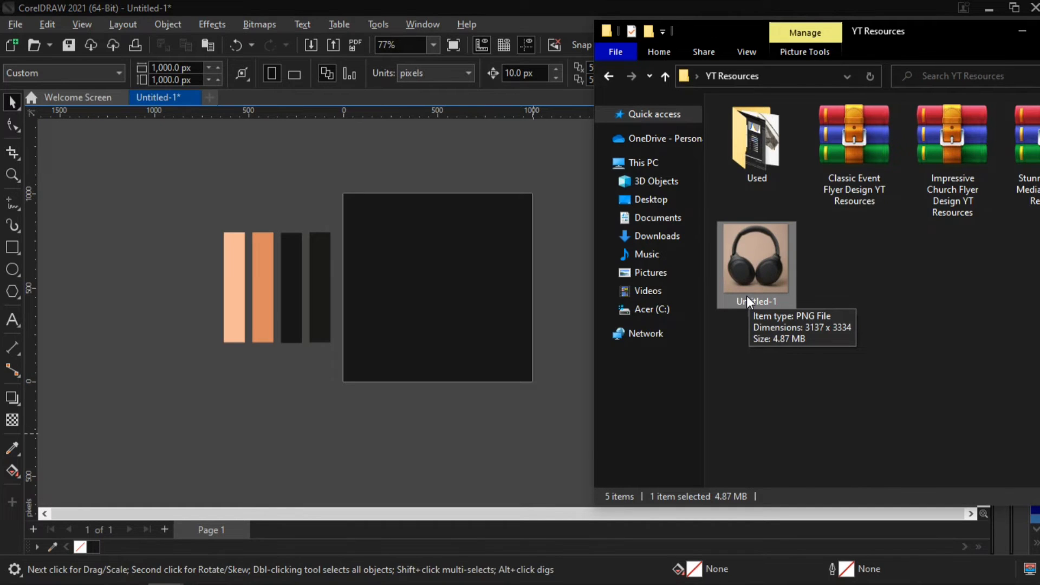
{"action": "mouse_move", "coordinate": [520, 582]}
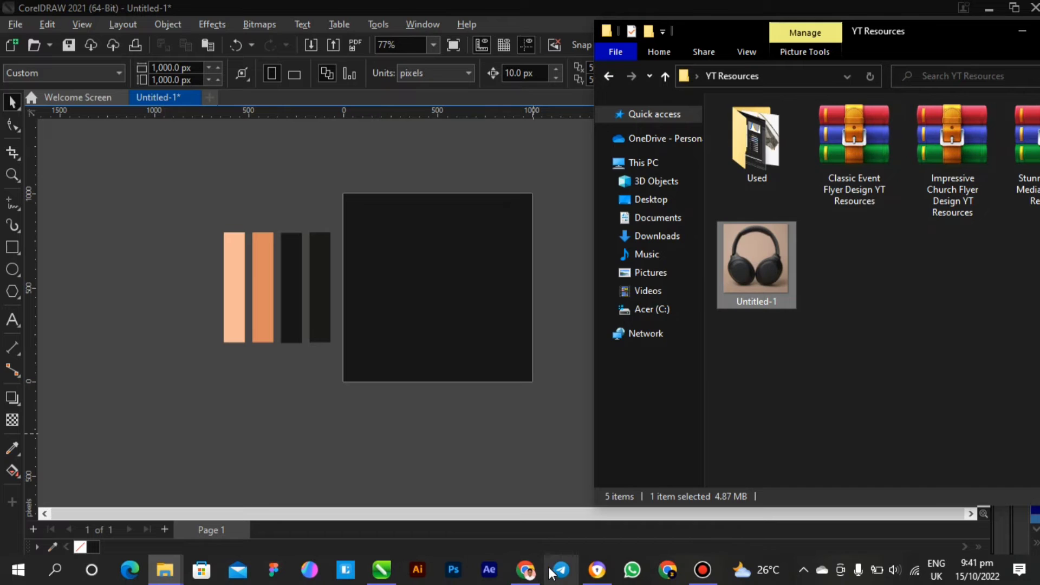
{"action": "left_click", "coordinate": [596, 569]}
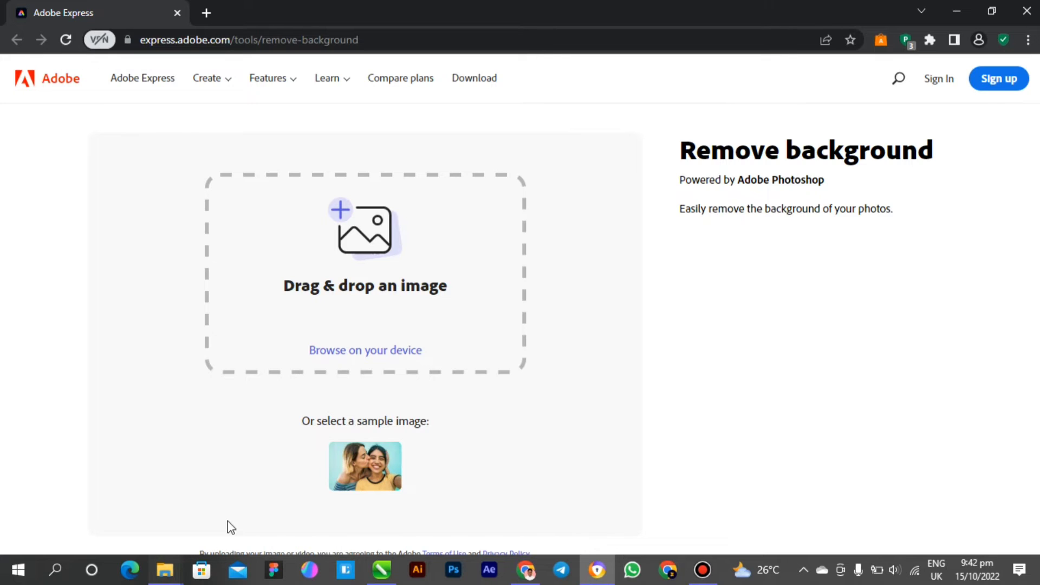
{"action": "left_click", "coordinate": [220, 493]}
{"action": "left_click_drag", "start_coordinate": [769, 271], "coordinate": [341, 304]}
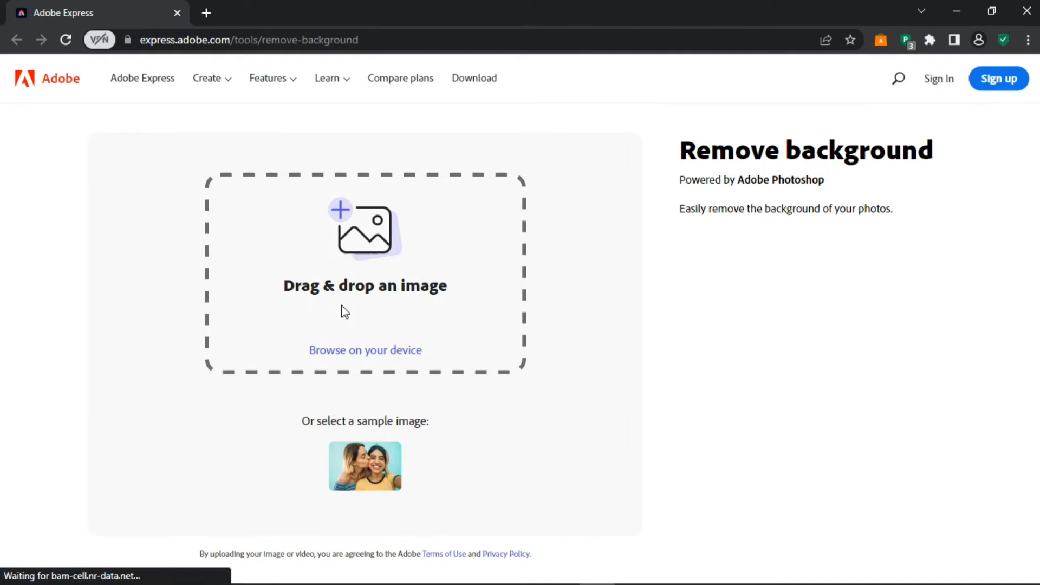
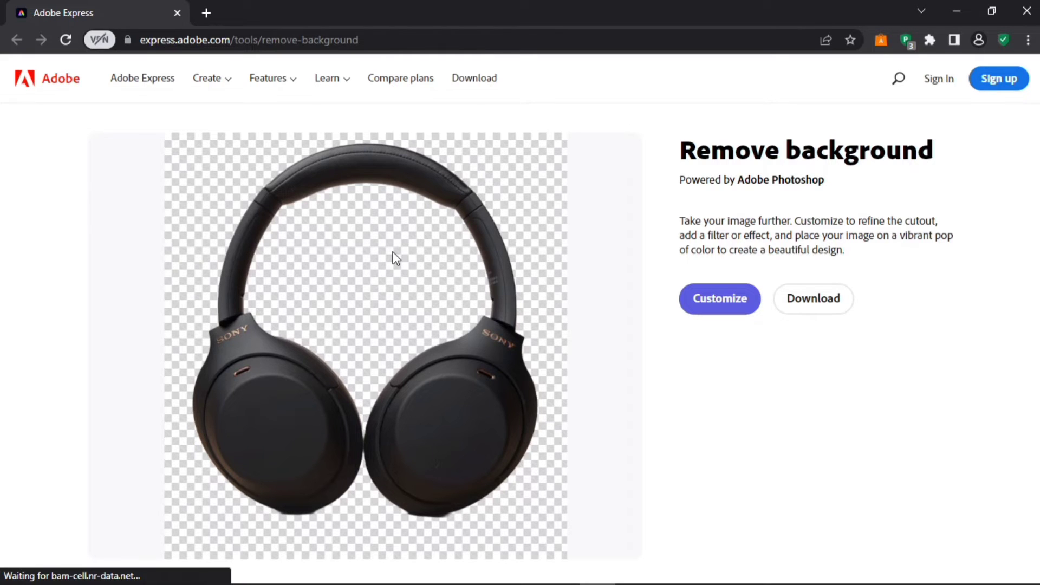
- Save the cut-out headphone image from the background remover as download (7).png
{"action": "right_click", "coordinate": [390, 367]}
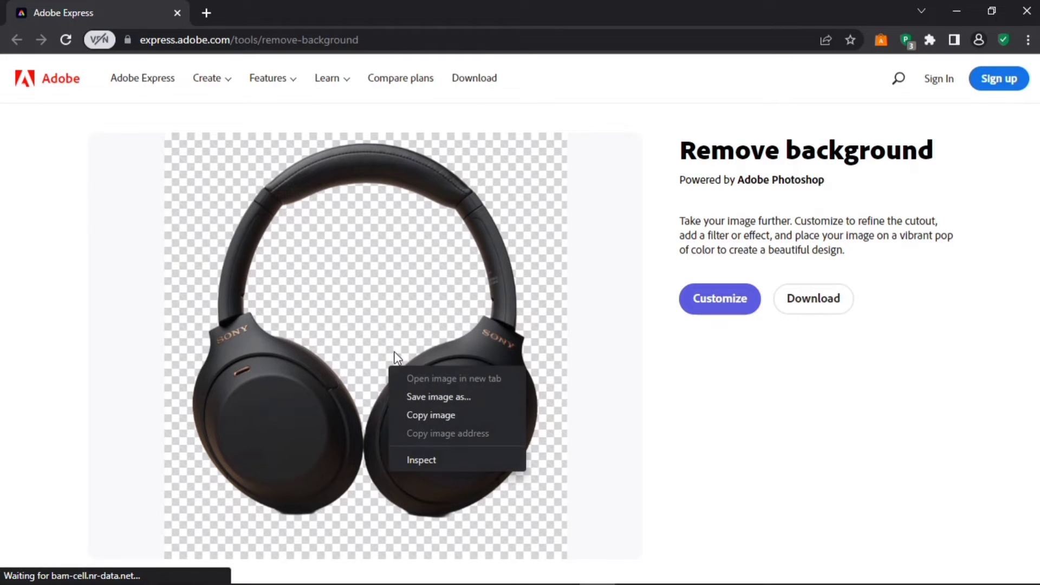
{"action": "left_click", "coordinate": [410, 394]}
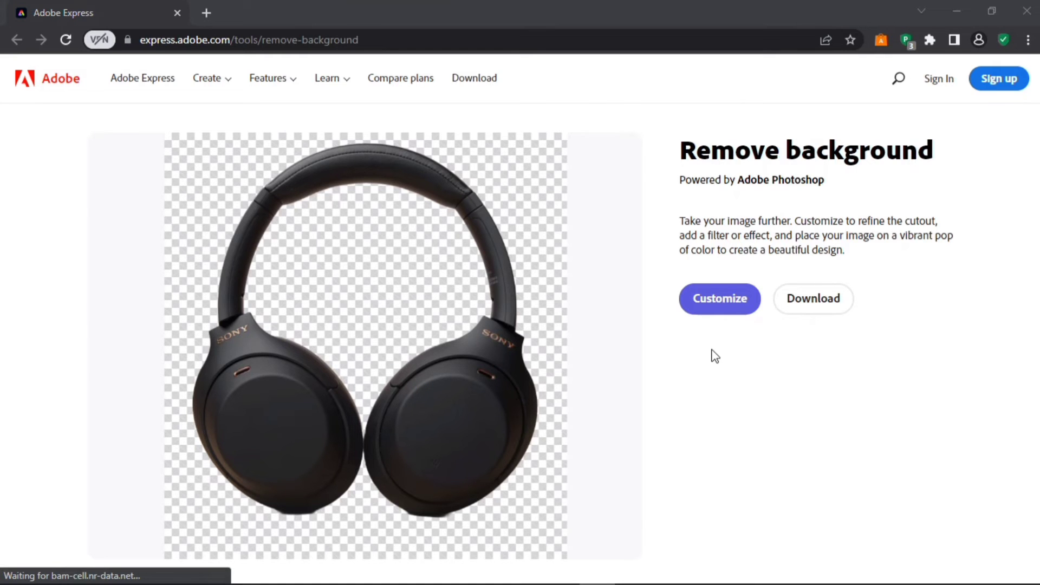
{"action": "left_click", "coordinate": [409, 342]}
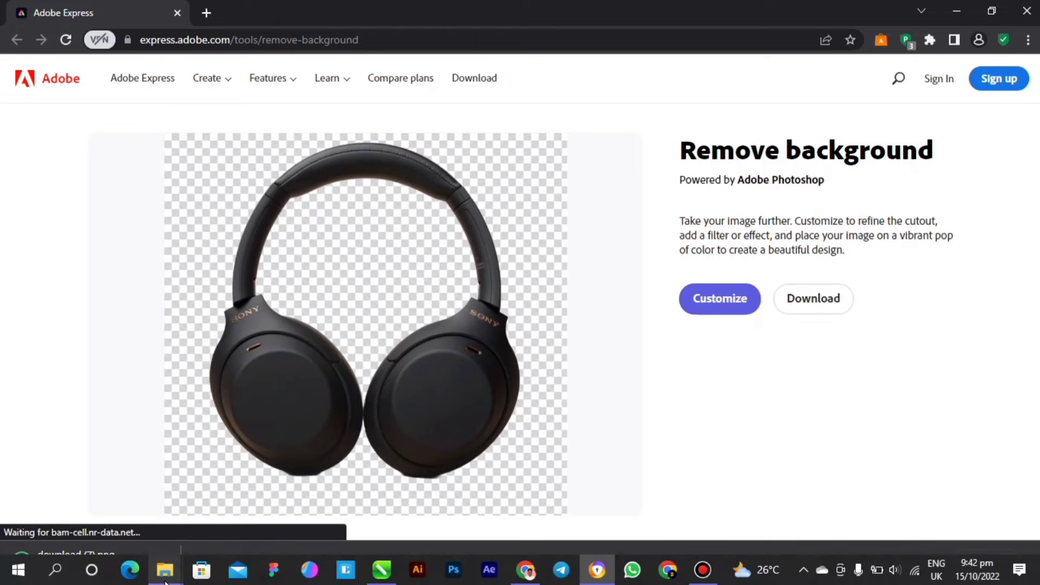
- Find download (7) in the Downloads folder and import it into the CorelDRAW document
{"action": "left_click", "coordinate": [165, 568]}
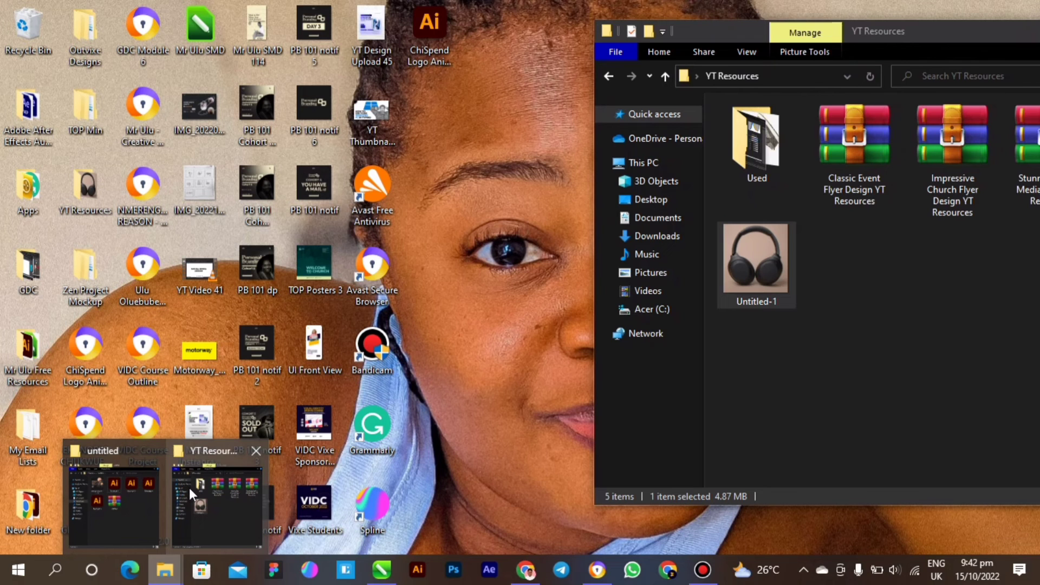
{"action": "left_click", "coordinate": [135, 508]}
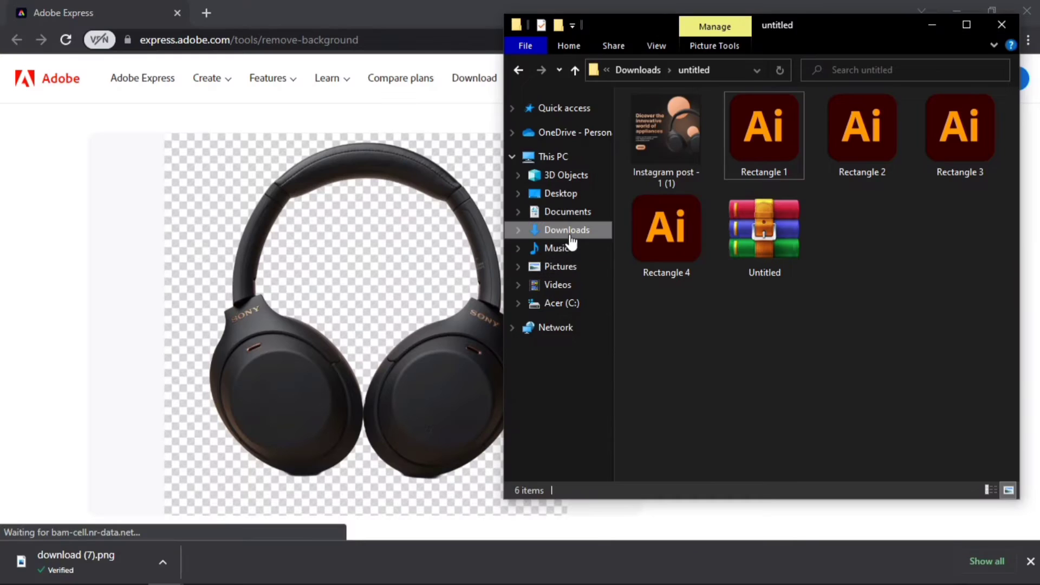
{"action": "left_click", "coordinate": [567, 230]}
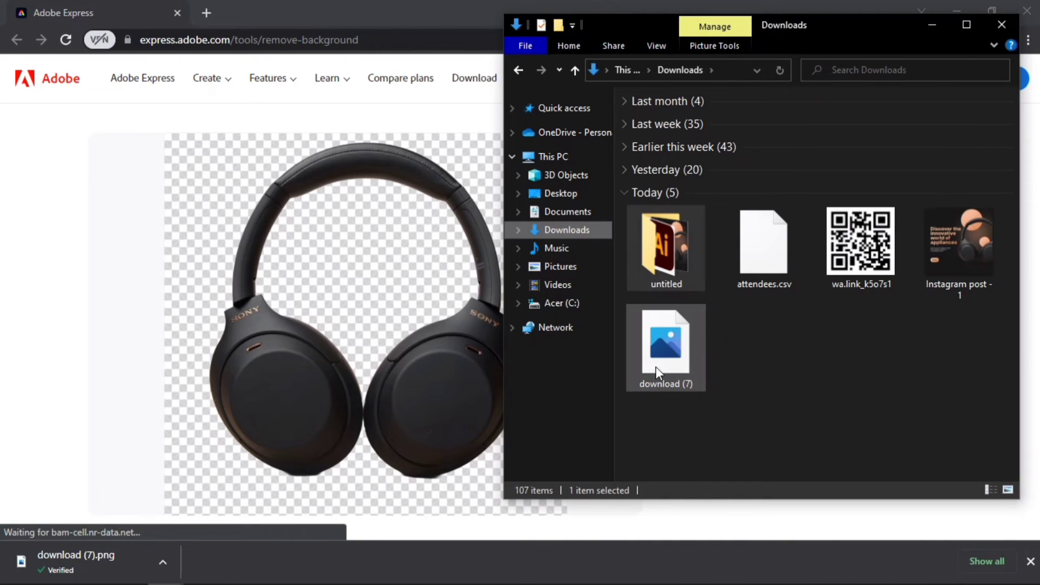
{"action": "left_click", "coordinate": [657, 368]}
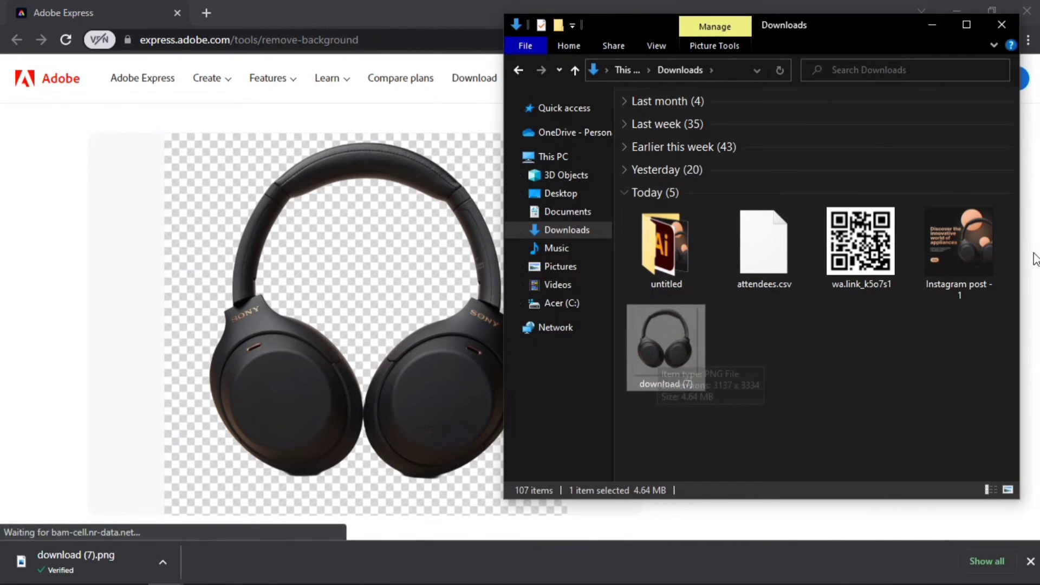
{"action": "left_click", "coordinate": [940, 11]}
{"action": "left_click", "coordinate": [952, 6]}
{"action": "left_click_drag", "start_coordinate": [677, 339], "coordinate": [283, 365]}
- Scale the imported headphone image to about 671 × 713 px and place it overlapping the right edge of the dark square
{"action": "scroll", "coordinate": [283, 364], "scroll_direction": "down", "scroll_amount": 3}
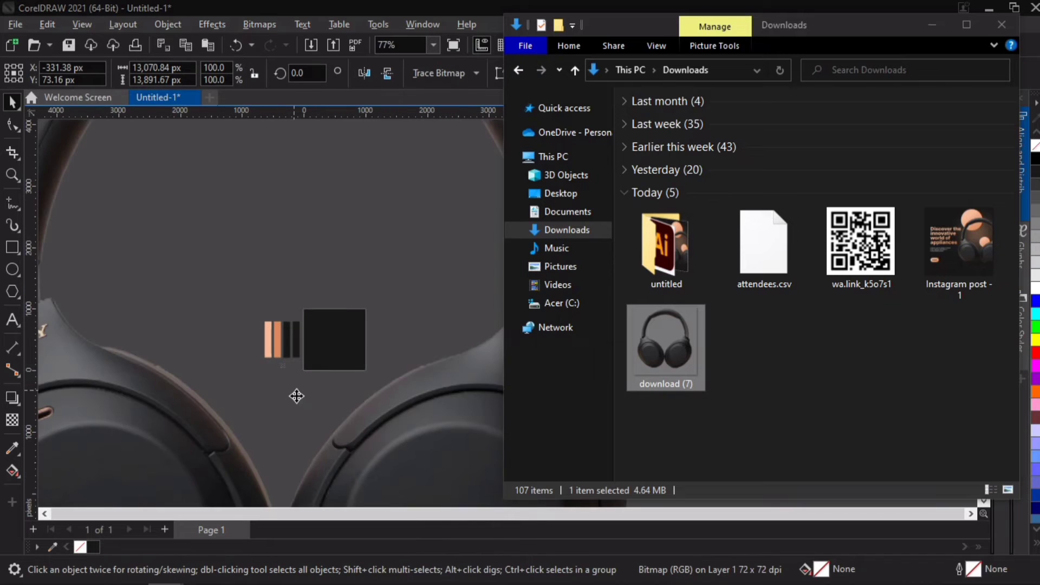
{"action": "scroll", "coordinate": [444, 365], "scroll_direction": "down", "scroll_amount": 2}
{"action": "scroll", "coordinate": [444, 366], "scroll_direction": "down", "scroll_amount": 1}
{"action": "left_click", "coordinate": [461, 366]}
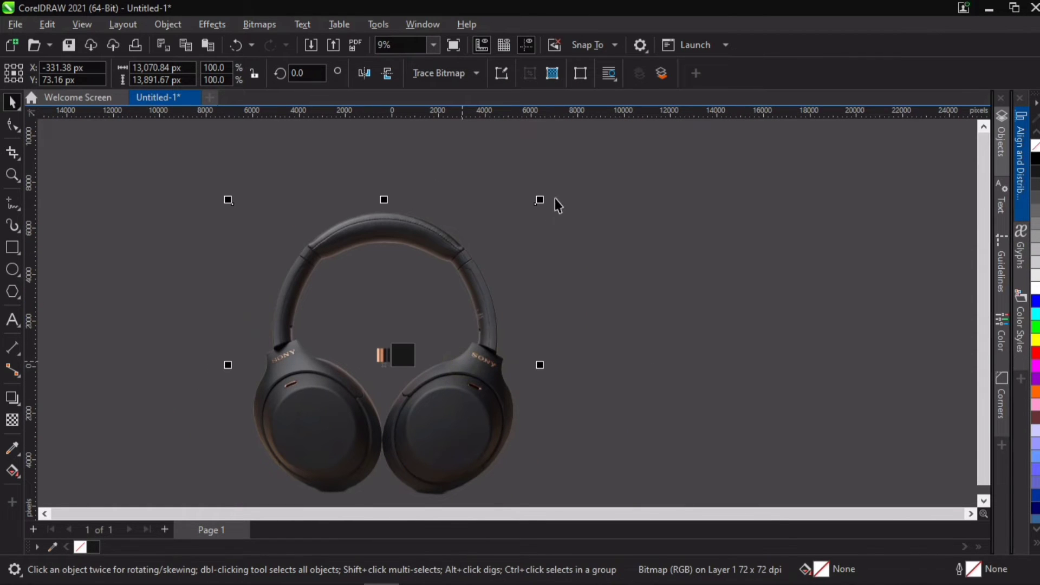
{"action": "left_click_drag", "start_coordinate": [539, 208], "coordinate": [432, 359]}
{"action": "scroll", "coordinate": [395, 364], "scroll_direction": "up", "scroll_amount": 5}
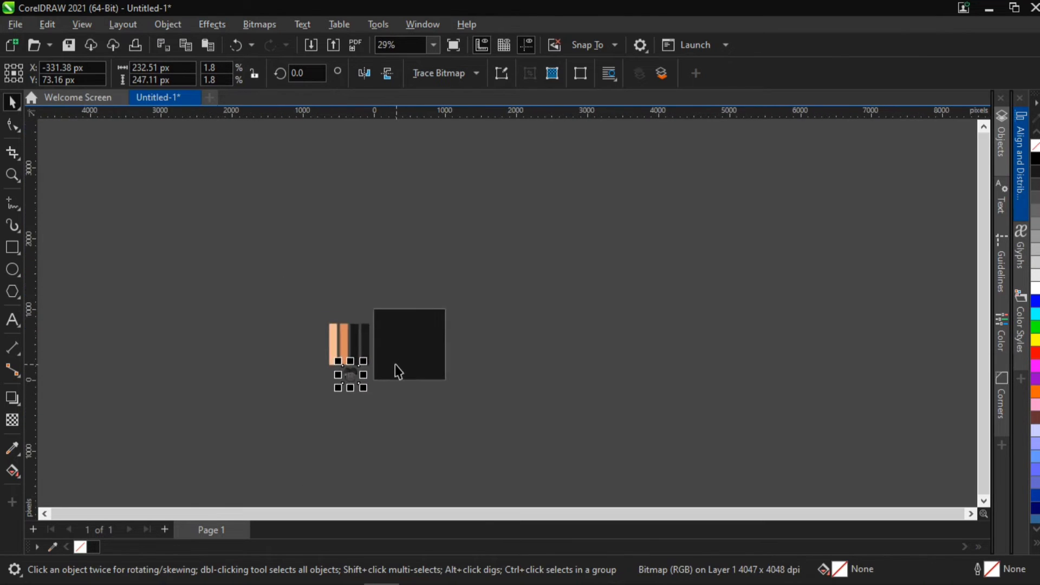
{"action": "scroll", "coordinate": [436, 343], "scroll_direction": "up", "scroll_amount": 2}
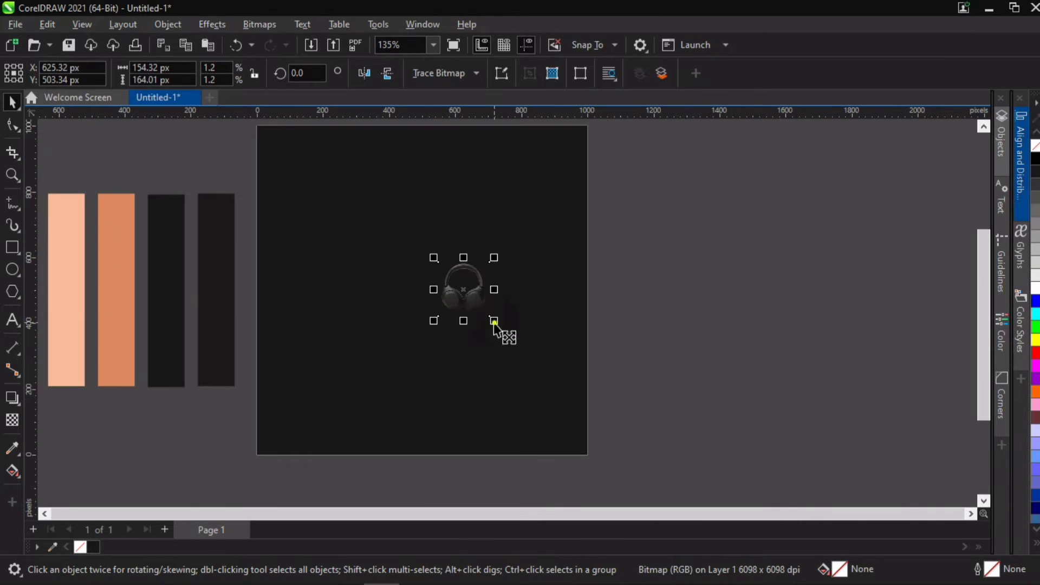
{"action": "left_click_drag", "start_coordinate": [494, 322], "coordinate": [607, 420]}
{"action": "left_click_drag", "start_coordinate": [563, 373], "coordinate": [537, 308]}
{"action": "left_click_drag", "start_coordinate": [612, 403], "coordinate": [637, 427]}
{"action": "left_click_drag", "start_coordinate": [586, 358], "coordinate": [587, 348]}
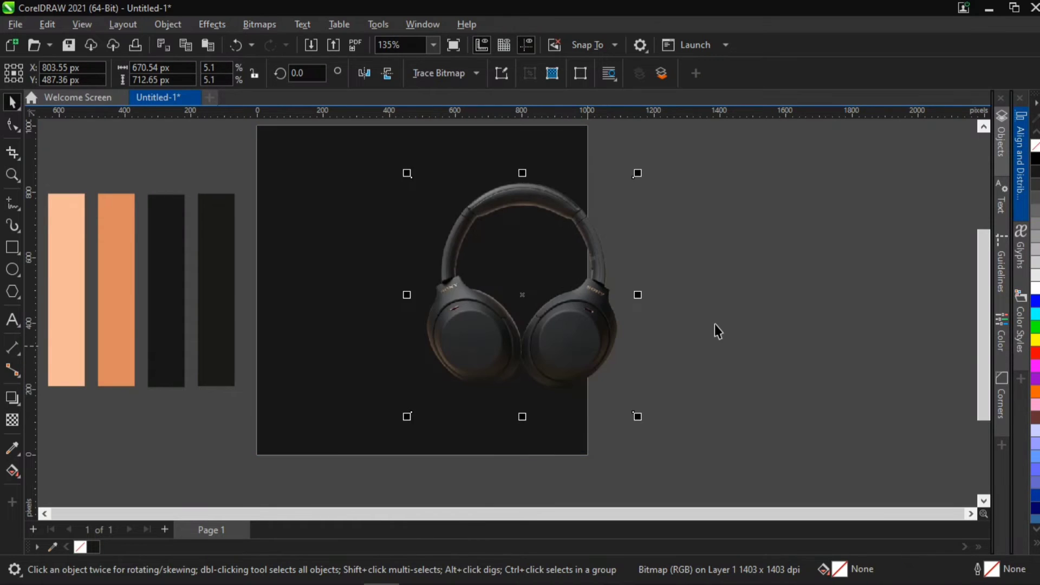
{"action": "left_click", "coordinate": [714, 324]}
- Switch to the Google Keep note and copy the headline "Discover the innovative world of appliances"
{"action": "scroll", "coordinate": [714, 324], "scroll_direction": "down", "scroll_amount": 4}
{"action": "scroll", "coordinate": [610, 332], "scroll_direction": "up", "scroll_amount": 5}
{"action": "scroll", "coordinate": [483, 429], "scroll_direction": "down", "scroll_amount": 3}
{"action": "scroll", "coordinate": [506, 356], "scroll_direction": "up", "scroll_amount": 2}
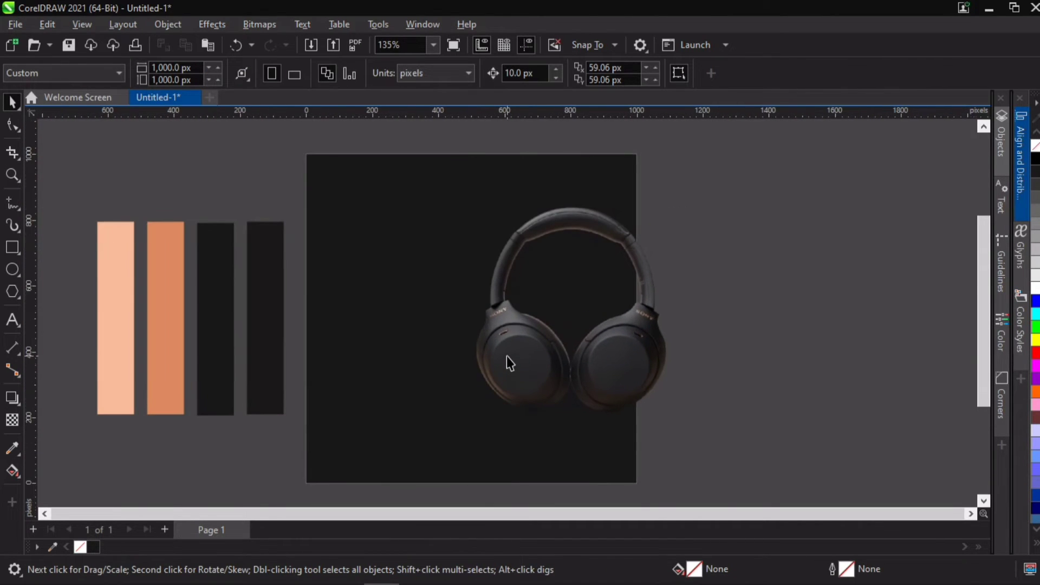
{"action": "left_click", "coordinate": [18, 316]}
{"action": "left_click", "coordinate": [364, 259]}
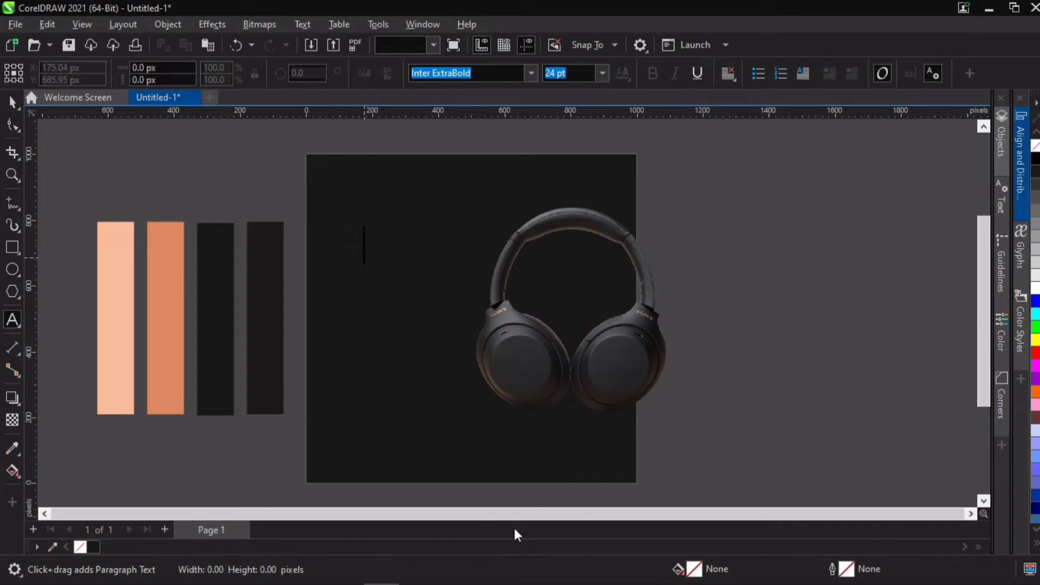
{"action": "left_click", "coordinate": [518, 573]}
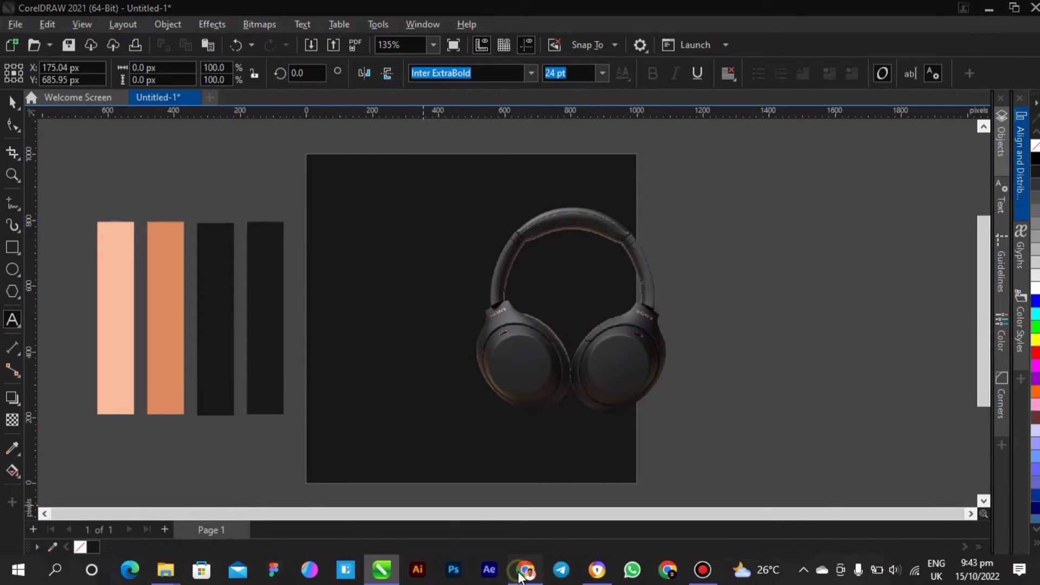
{"action": "key", "text": "ctrl+Tab"}
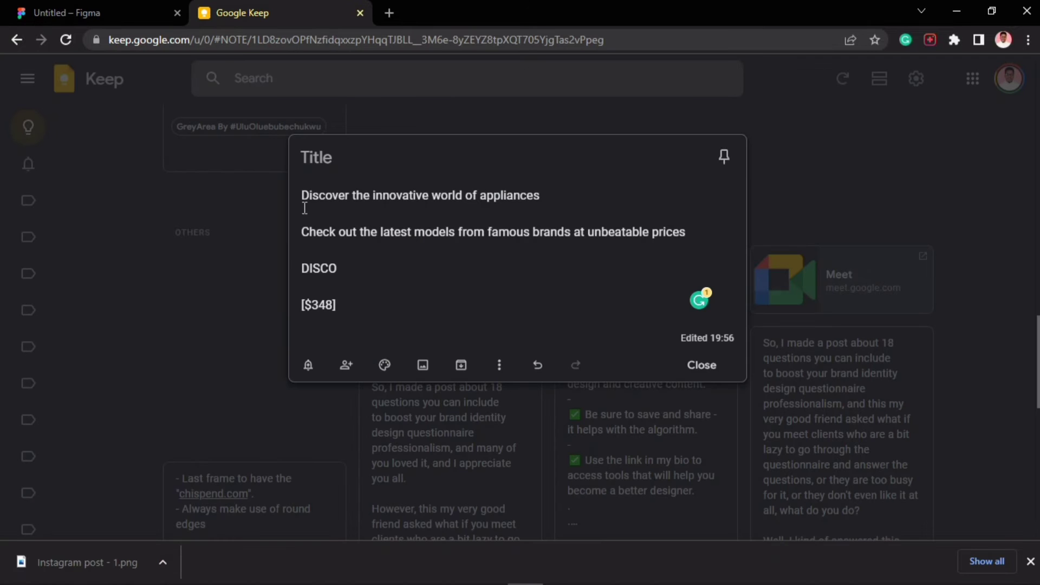
{"action": "left_click_drag", "start_coordinate": [300, 196], "coordinate": [499, 207]}
{"action": "key", "text": "ctrl+c"}
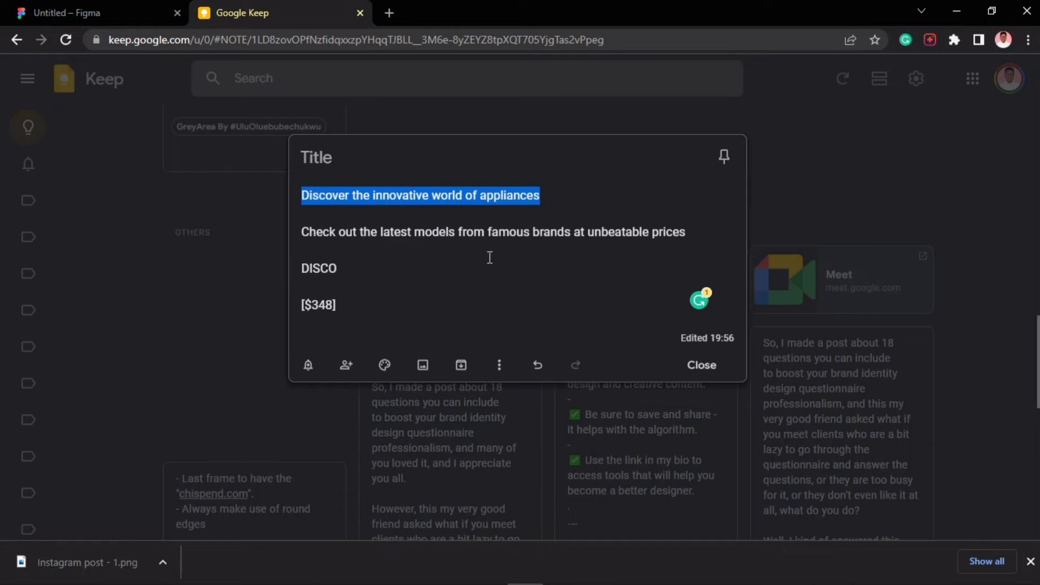
- Return to CorelDRAW, paste the headline as text on the dark square and break it into four lines: Discover the / innovative / world of / appliances
{"action": "left_click", "coordinate": [957, 6]}
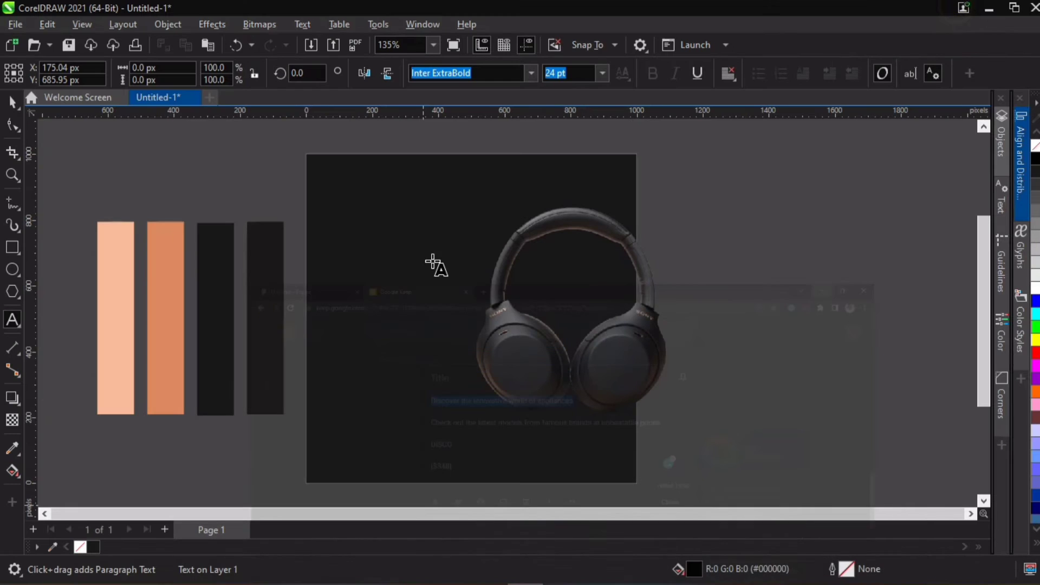
{"action": "left_click", "coordinate": [354, 246]}
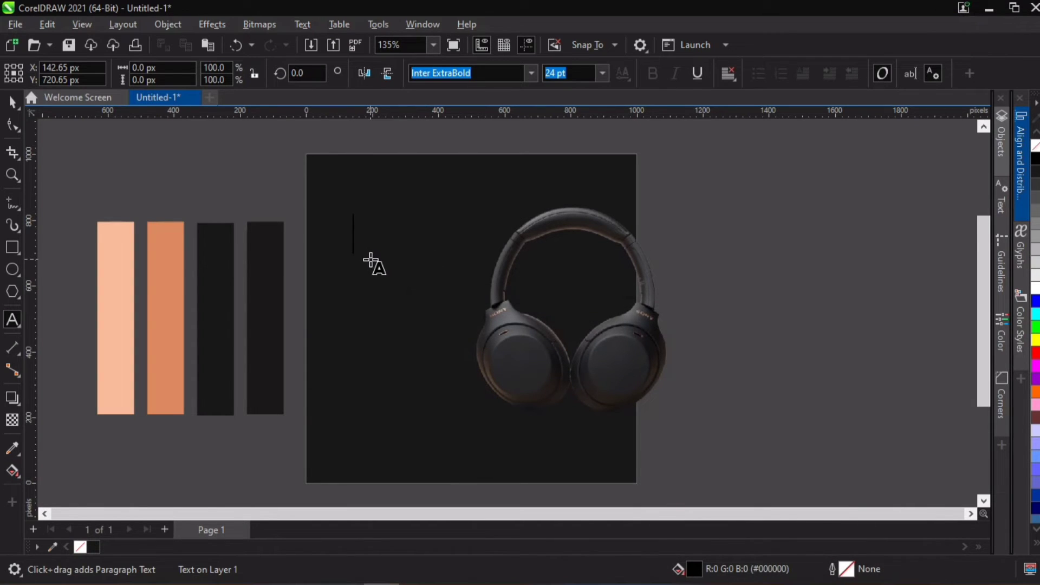
{"action": "key", "text": "ctrl+v"}
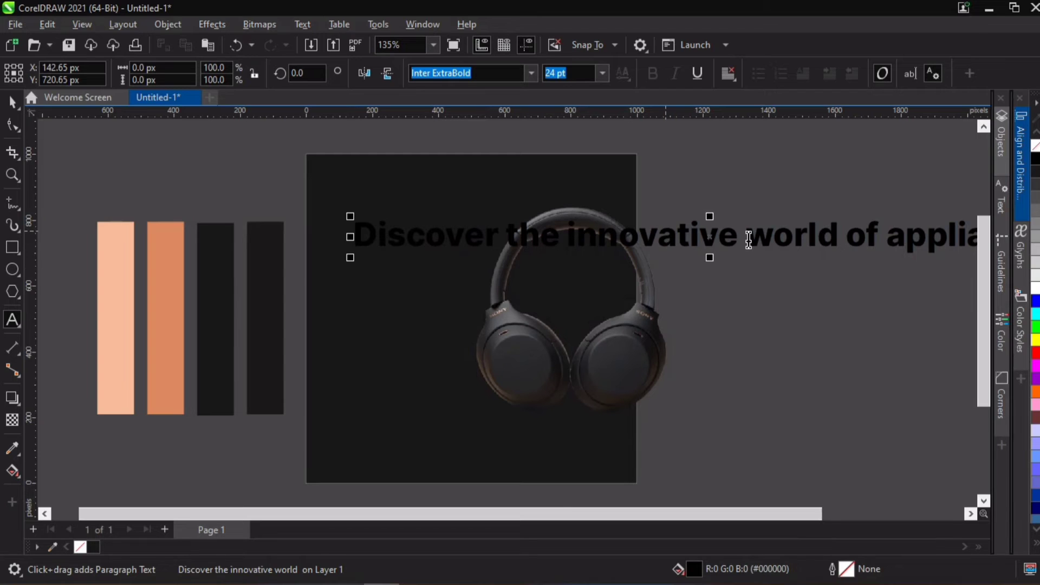
{"action": "left_click", "coordinate": [569, 234]}
{"action": "key", "text": "Return"}
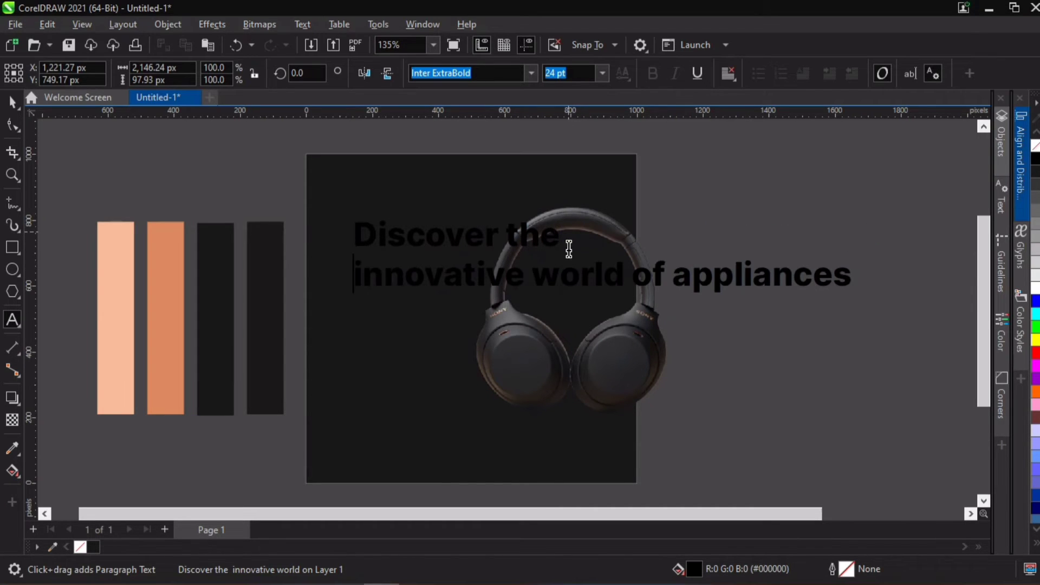
{"action": "left_click", "coordinate": [538, 274]}
{"action": "key", "text": "Return"}
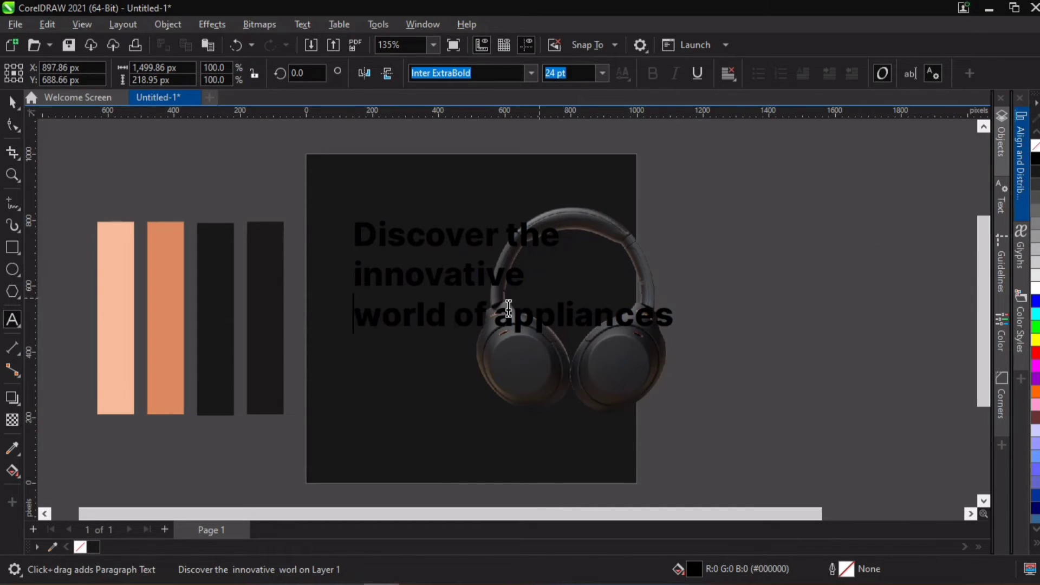
{"action": "left_click", "coordinate": [502, 311]}
{"action": "key", "text": "Return"}
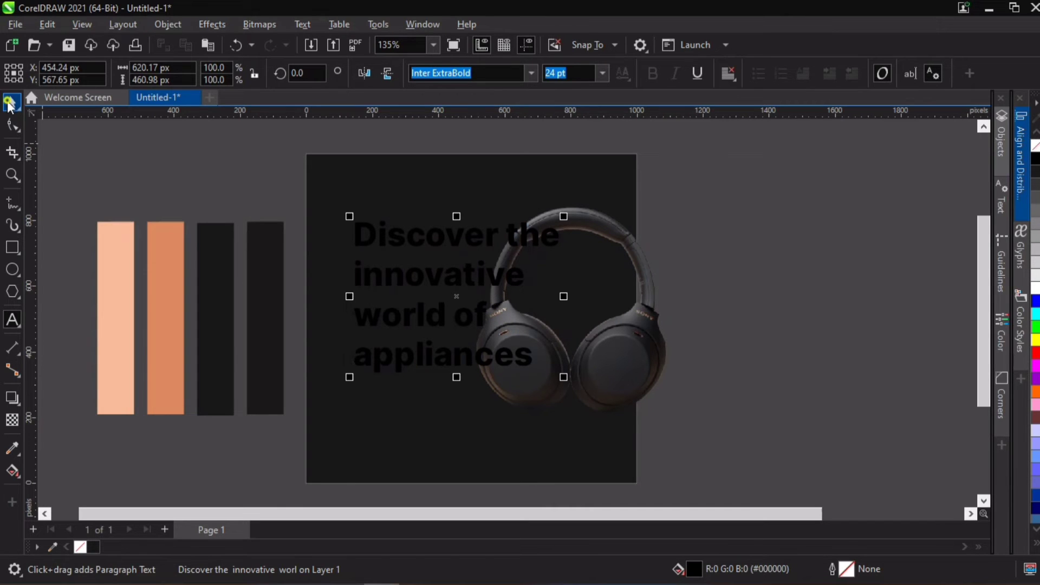
- Scale the headline down to about 431 × 320 px and fill it with white
{"action": "left_click_drag", "start_coordinate": [568, 378], "coordinate": [508, 339]}
{"action": "key", "text": "ctrl+space"}
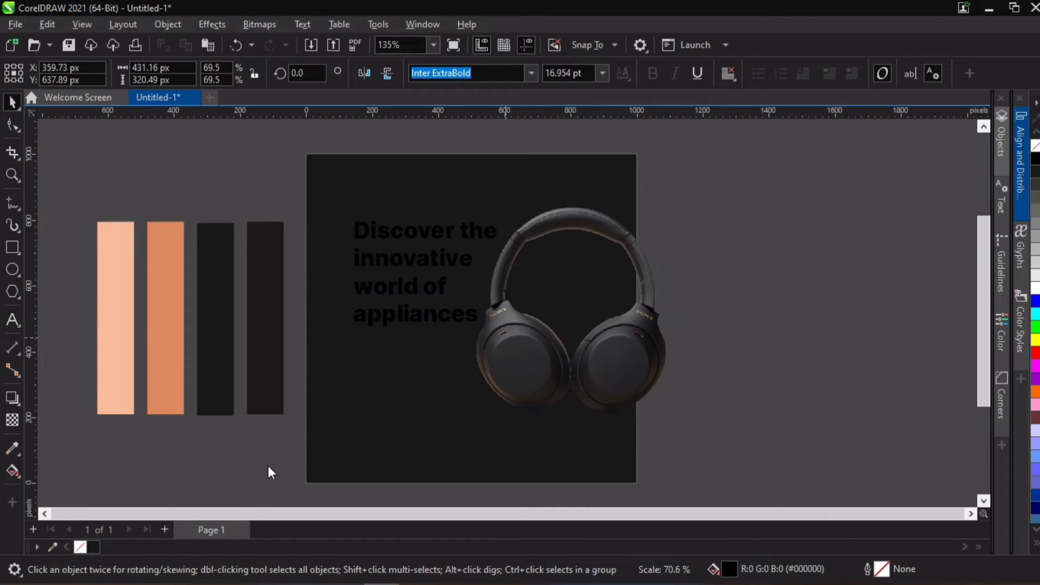
{"action": "left_click", "coordinate": [1035, 295]}
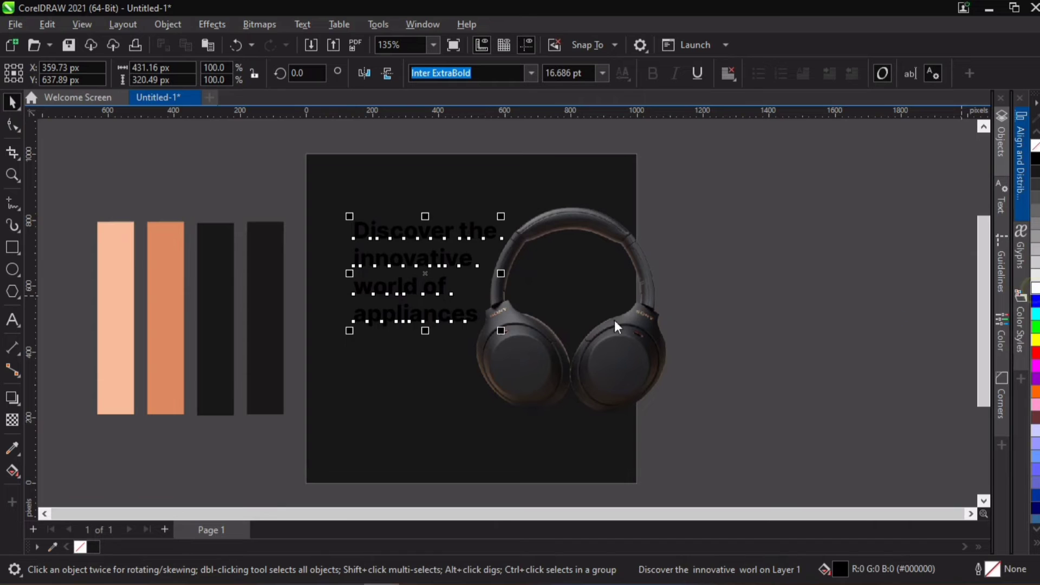
- Tighten the headline's line spacing until the four-line text block is about 270 px high
{"action": "scroll", "coordinate": [406, 284], "scroll_direction": "up", "scroll_amount": 2}
{"action": "scroll", "coordinate": [410, 244], "scroll_direction": "up", "scroll_amount": 1}
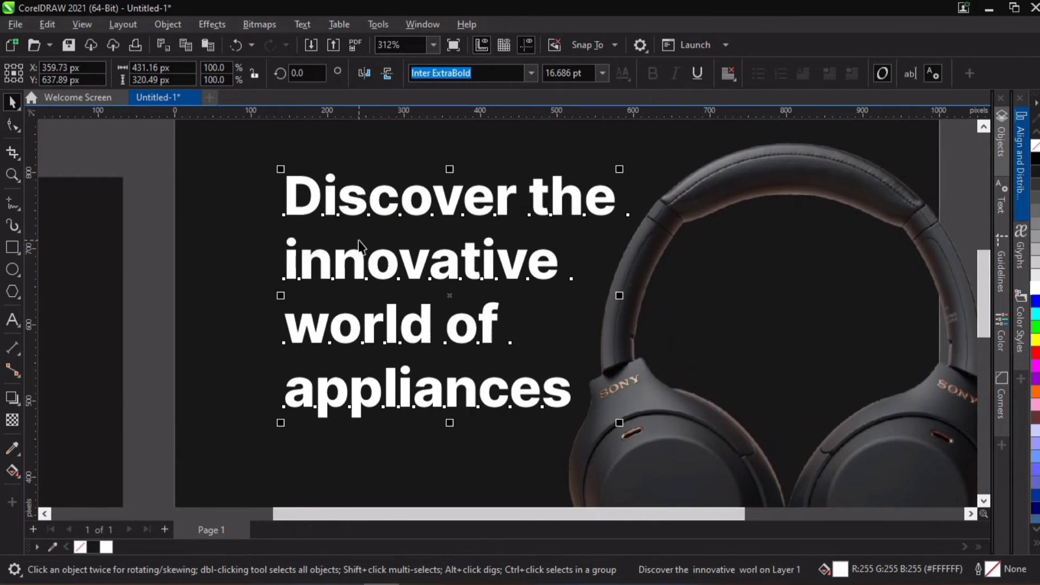
{"action": "key", "text": "F10"}
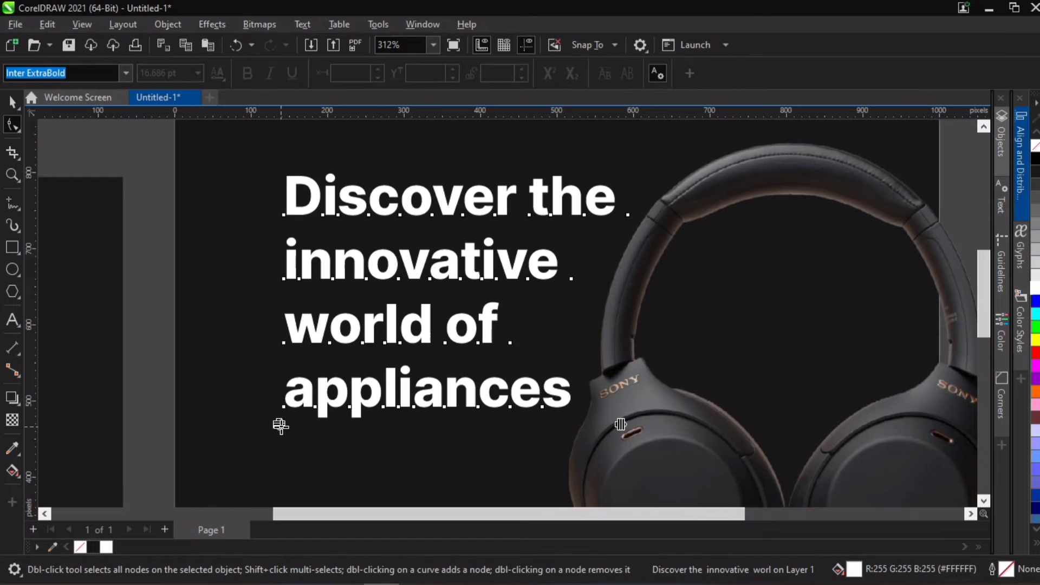
{"action": "left_click_drag", "start_coordinate": [279, 425], "coordinate": [279, 385]}
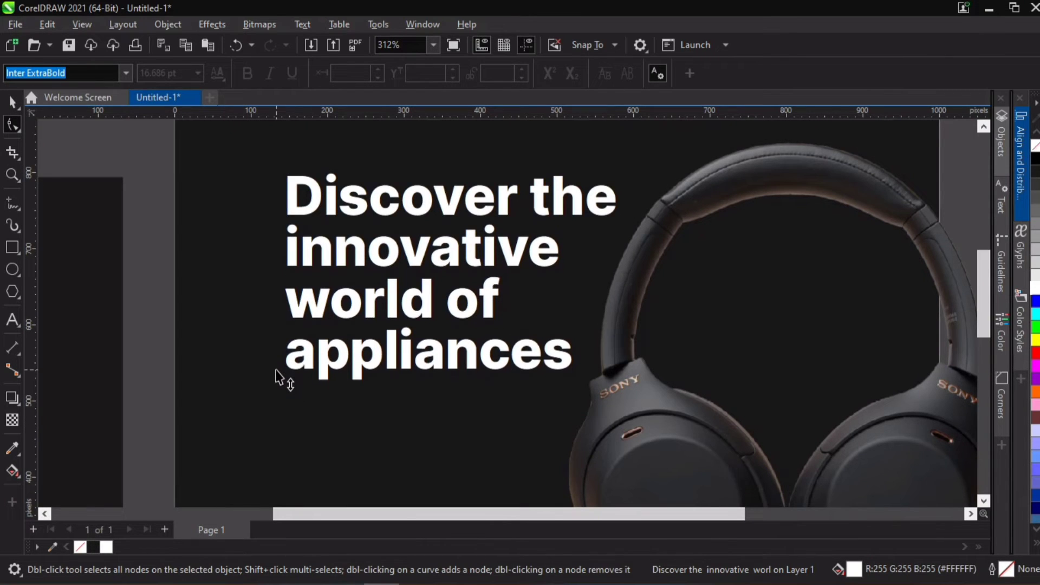
- Move the headline down and closer to the dark square's left edge, centred at about X 311, Y 580 px
{"action": "scroll", "coordinate": [433, 328], "scroll_direction": "down", "scroll_amount": 6}
{"action": "key", "text": "space"}
{"action": "left_click_drag", "start_coordinate": [439, 297], "coordinate": [421, 320]}
{"action": "scroll", "coordinate": [438, 293], "scroll_direction": "down", "scroll_amount": 2}
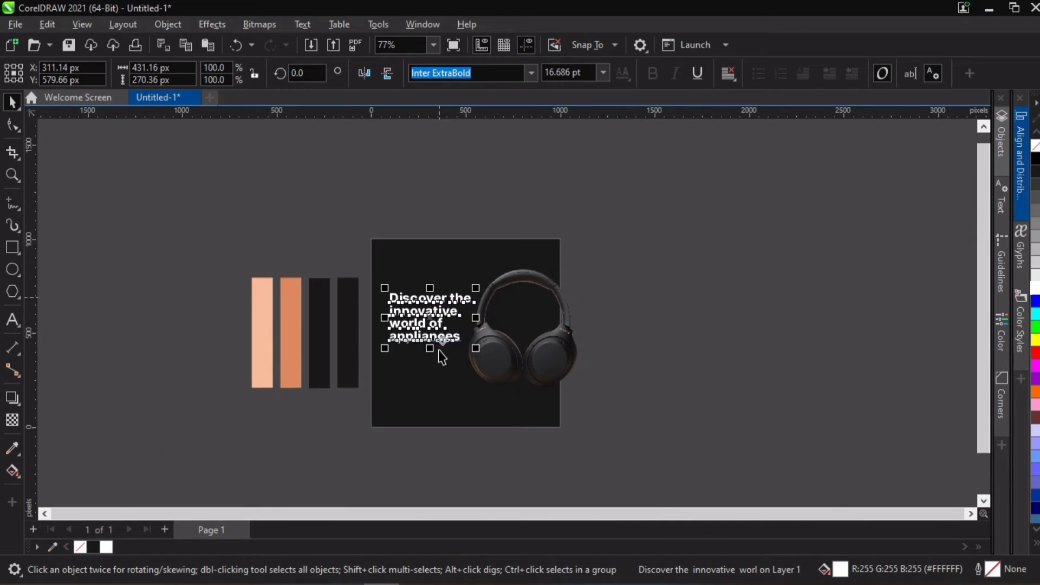
- Switch to the Google Keep note and copy the line "Check out the latest models from famous brands at unbeatable prices"
{"action": "scroll", "coordinate": [434, 345], "scroll_direction": "up", "scroll_amount": 2}
{"action": "scroll", "coordinate": [435, 345], "scroll_direction": "up", "scroll_amount": 3}
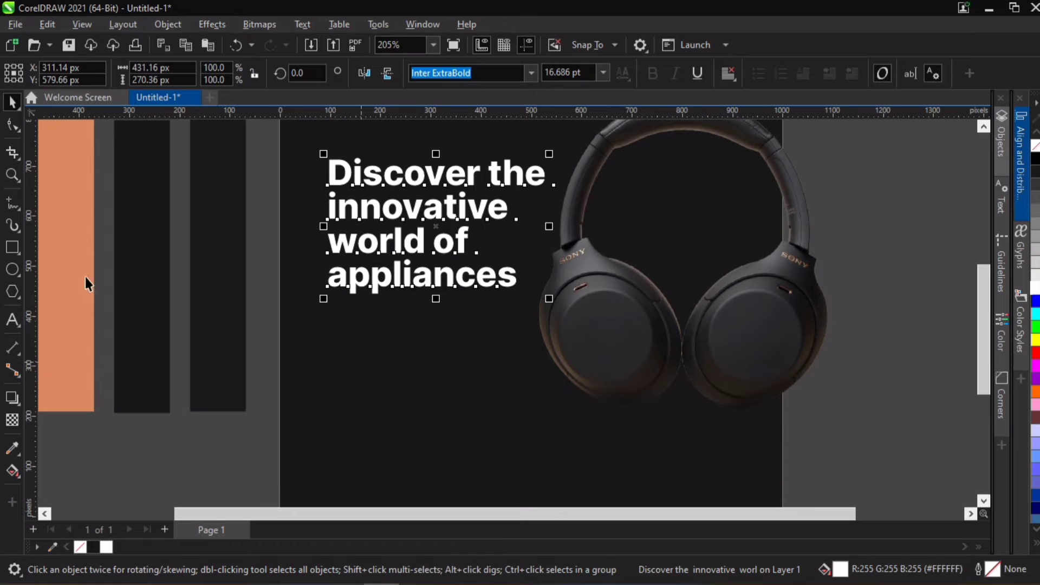
{"action": "left_click", "coordinate": [13, 320]}
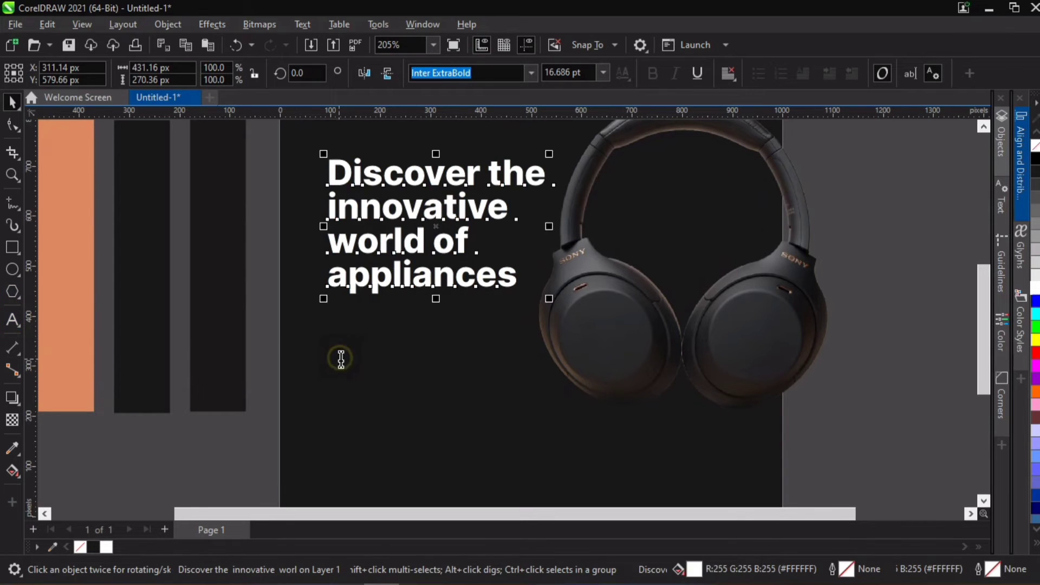
{"action": "left_click", "coordinate": [339, 355]}
{"action": "left_click", "coordinate": [525, 570]}
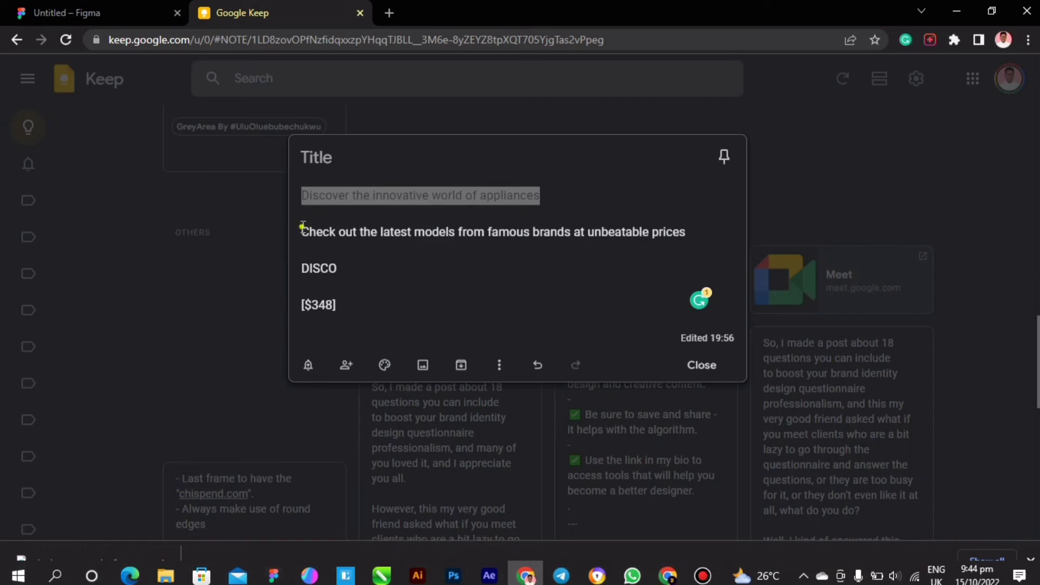
{"action": "left_click_drag", "start_coordinate": [303, 226], "coordinate": [696, 228]}
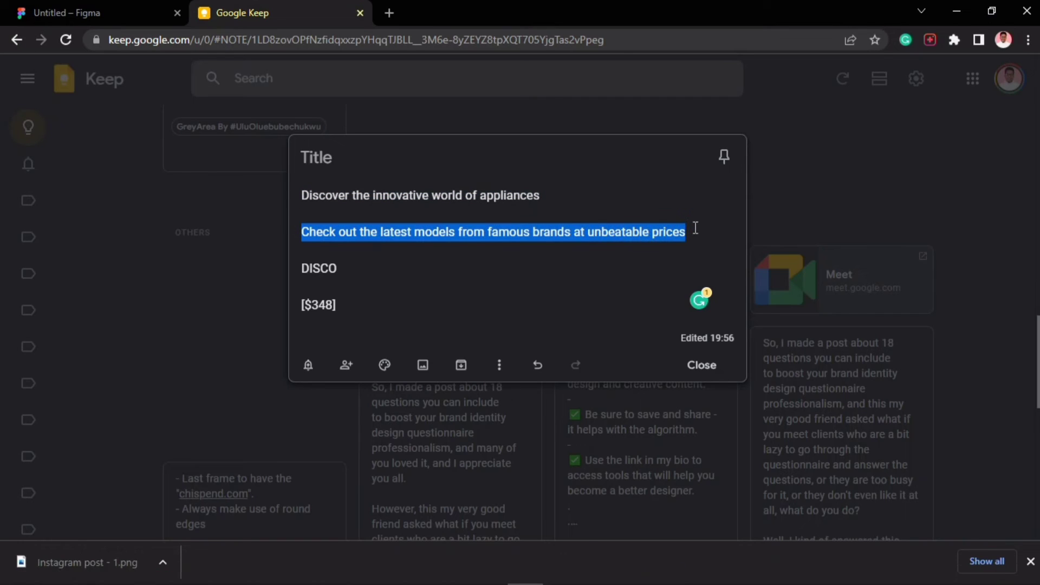
- Return to CorelDRAW and paste the copied sentence as a new text object just below the headline
{"action": "key", "text": "alt+Tab"}
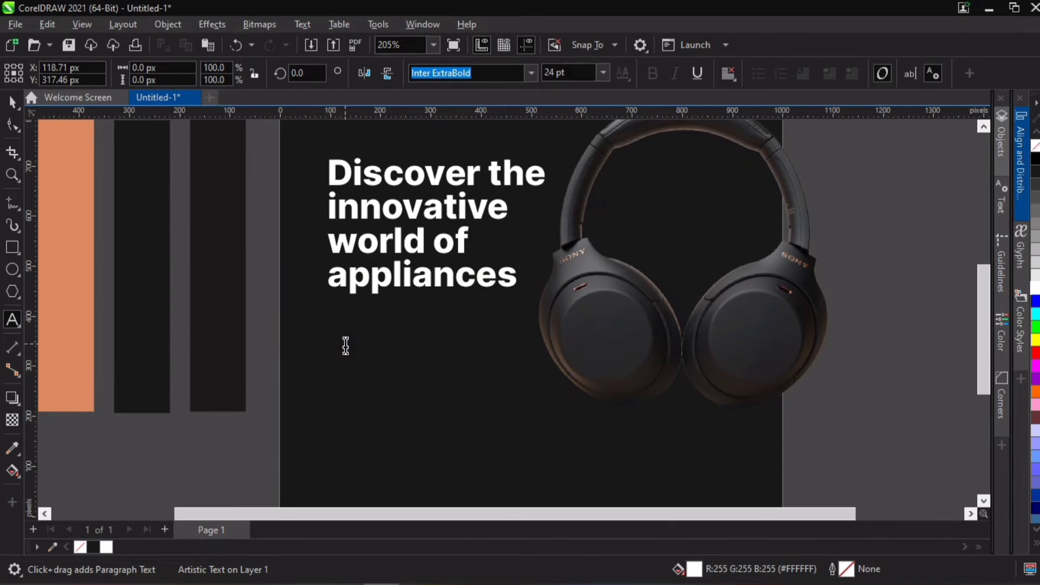
{"action": "left_click", "coordinate": [267, 346]}
{"action": "key", "text": "ctrl+v"}
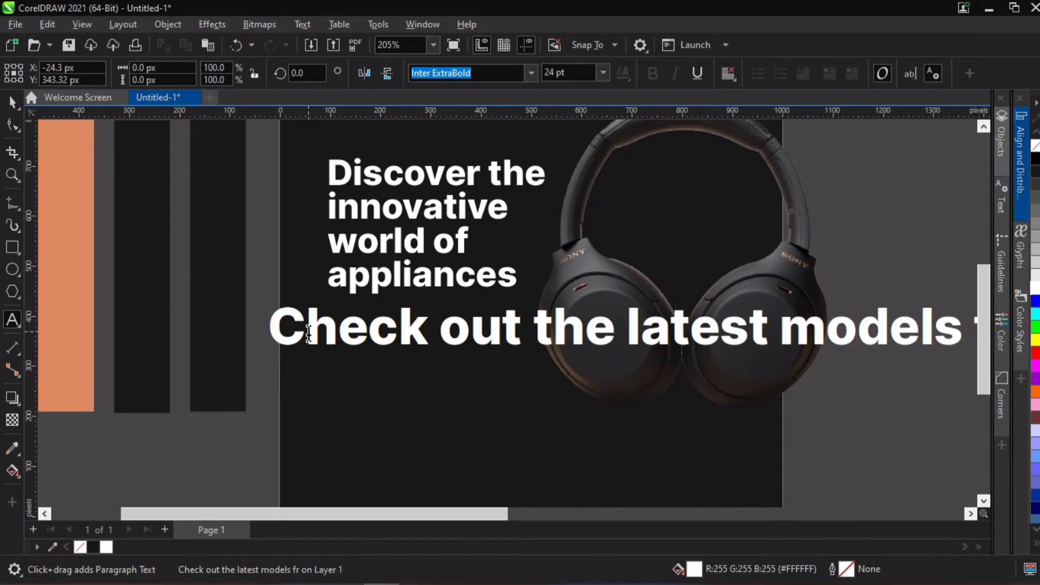
- Change the pasted sentence's font to Inter (Regular, Normal)
{"action": "left_click", "coordinate": [11, 101]}
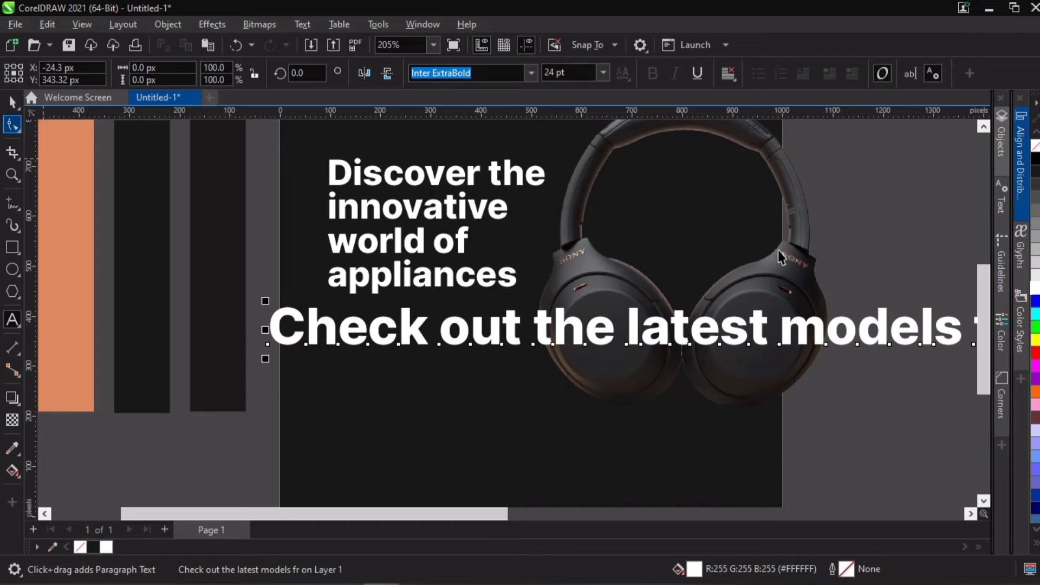
{"action": "left_click", "coordinate": [530, 80]}
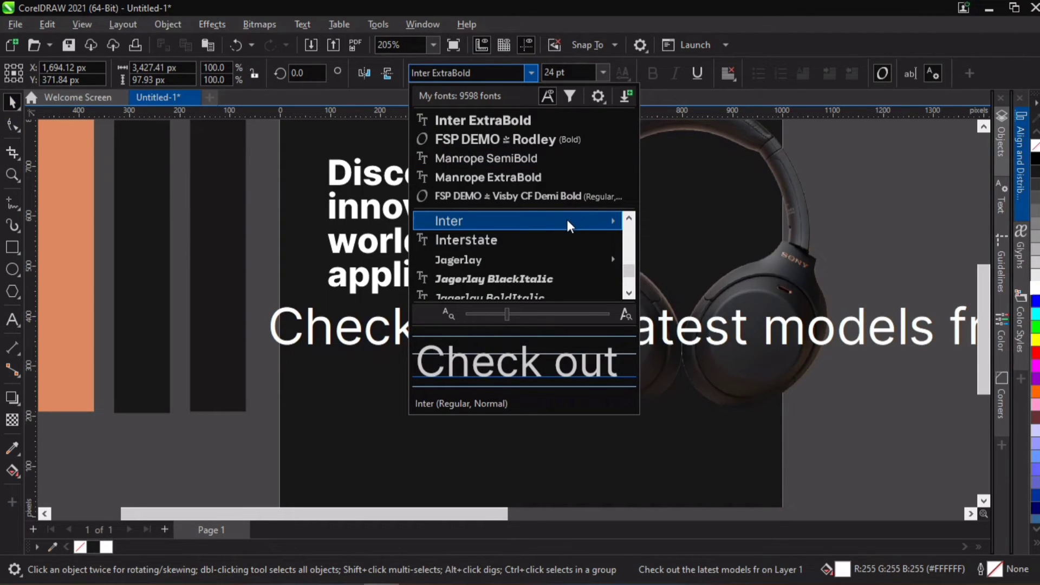
{"action": "mouse_move", "coordinate": [570, 226]}
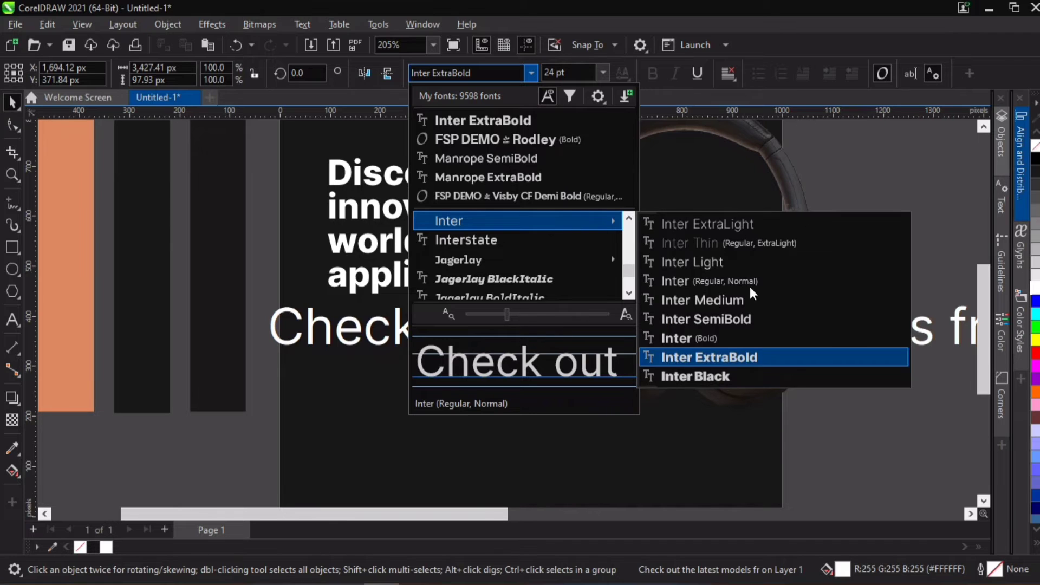
{"action": "left_click", "coordinate": [735, 284]}
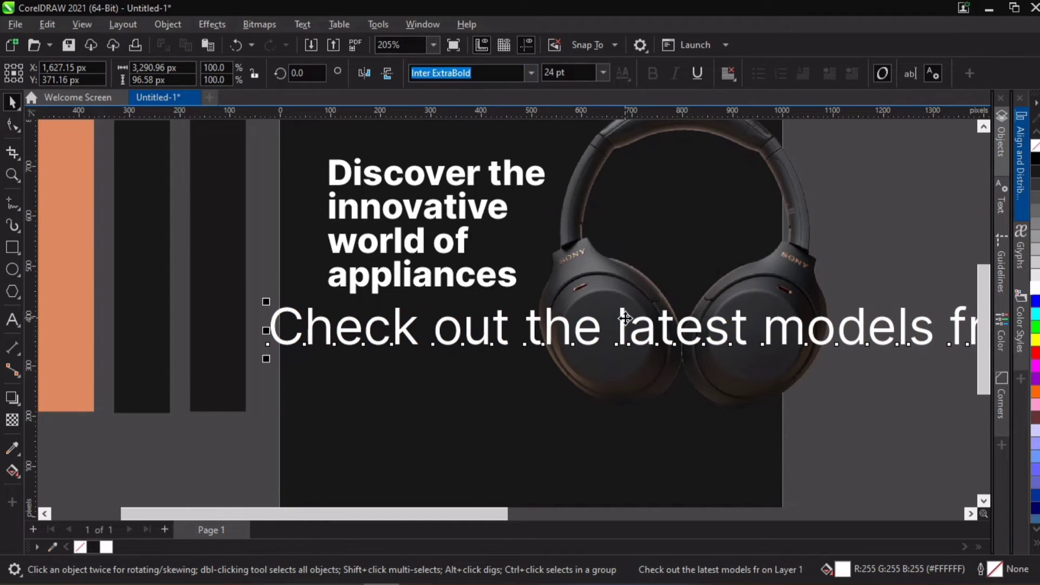
- Check the Figma reference, then in CorelDRAW break the sentence into three lines: Check out the latest models / from famous brands at / unbeatable prices
{"action": "scroll", "coordinate": [456, 431], "scroll_direction": "down", "scroll_amount": 2}
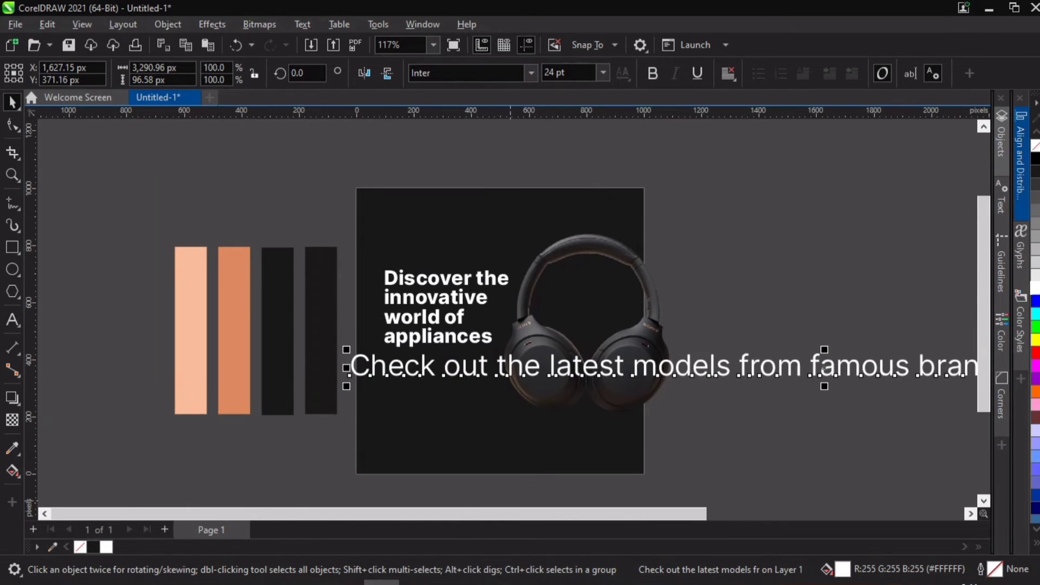
{"action": "left_click", "coordinate": [526, 569]}
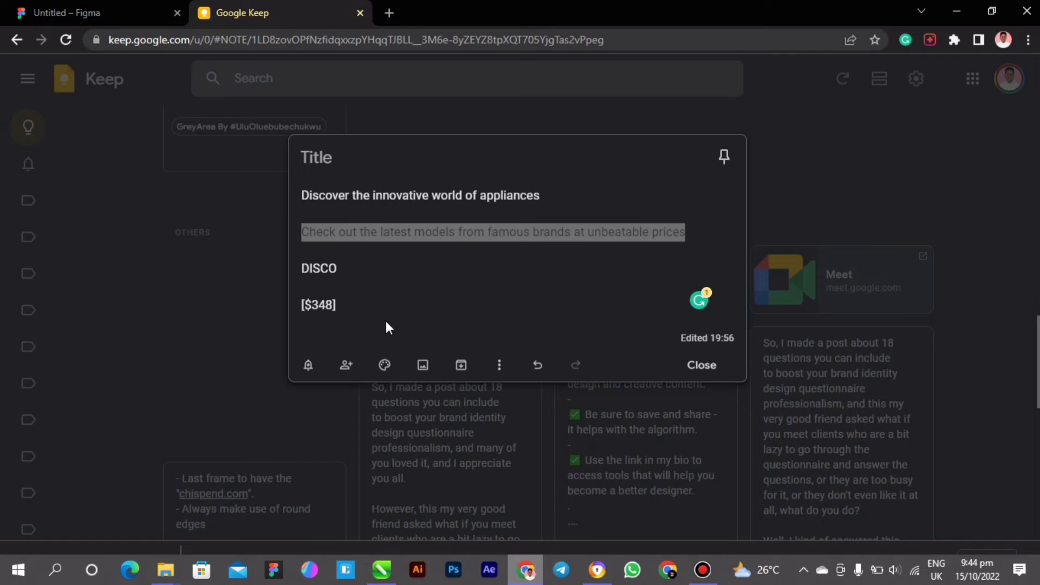
{"action": "left_click", "coordinate": [62, 12]}
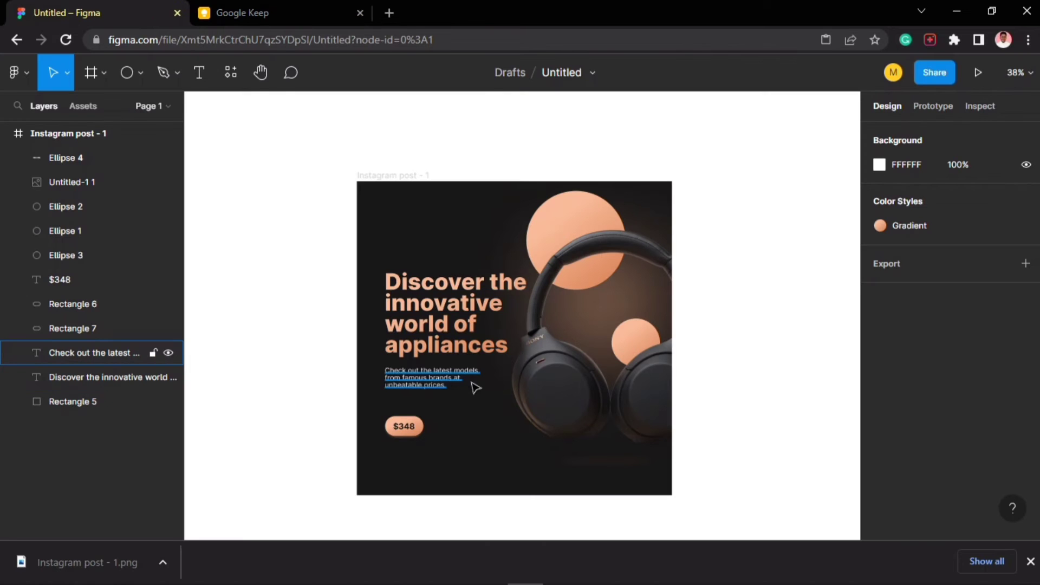
{"action": "left_click", "coordinate": [956, 11]}
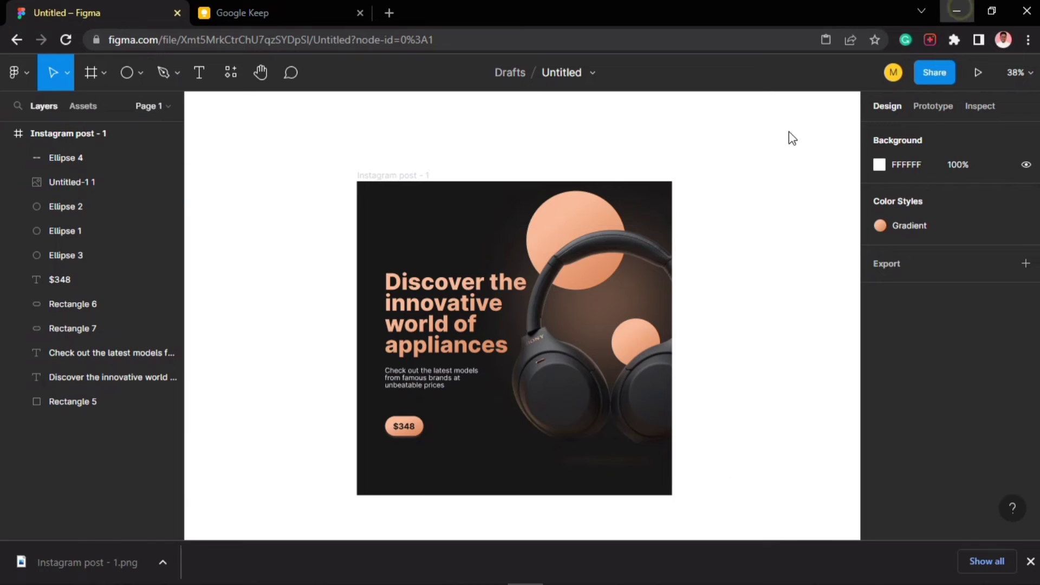
{"action": "scroll", "coordinate": [567, 390], "scroll_direction": "up", "scroll_amount": 1}
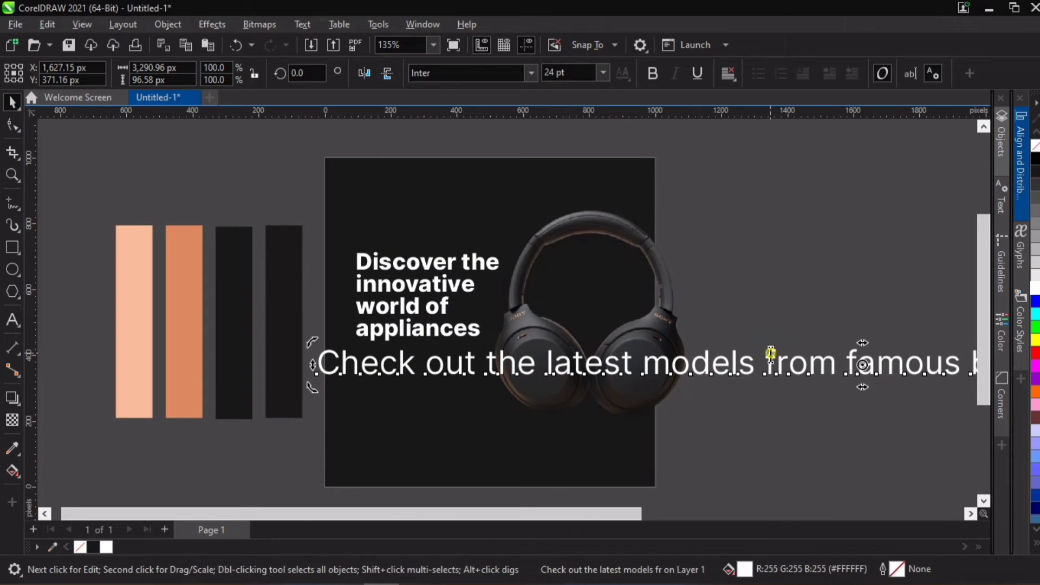
{"action": "double_click", "coordinate": [769, 360]}
{"action": "key", "text": "Return"}
{"action": "left_click", "coordinate": [677, 410]}
{"action": "key", "text": "Return"}
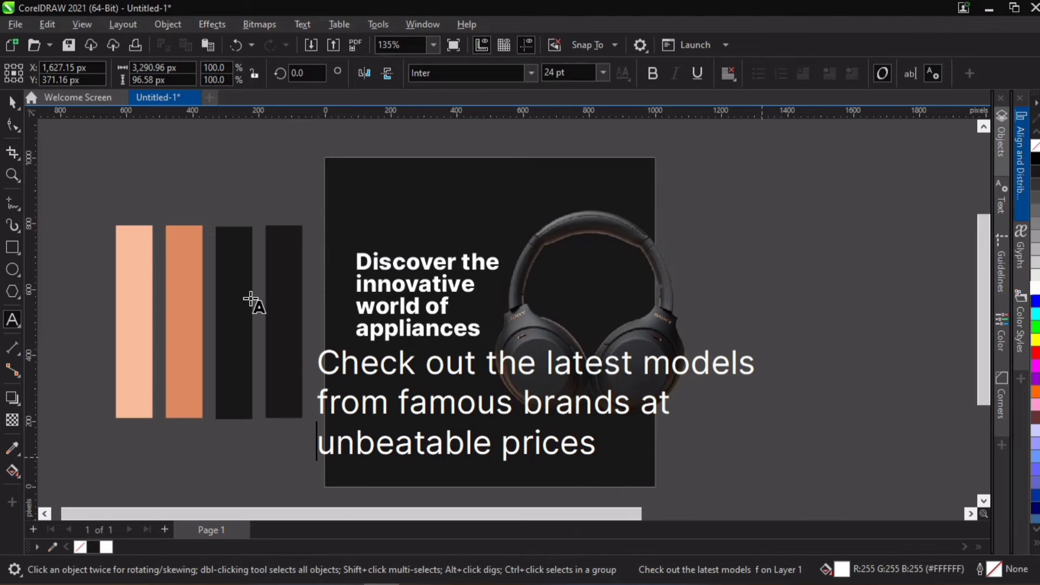
- Scale the three-line text down to about 327 px wide and tighten its line spacing to a height of about 78 px
{"action": "left_click", "coordinate": [12, 102]}
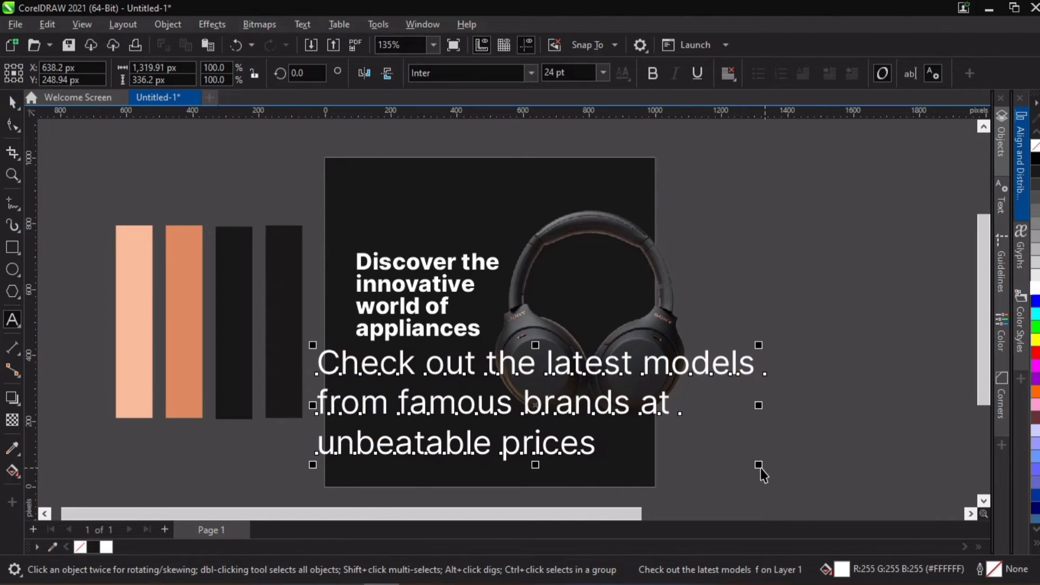
{"action": "left_click_drag", "start_coordinate": [760, 466], "coordinate": [413, 413]}
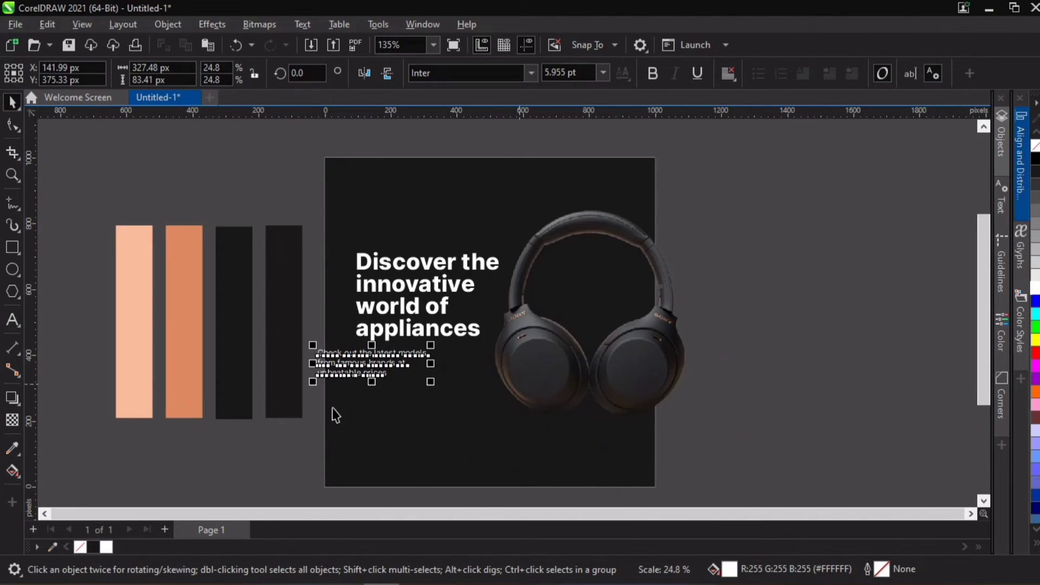
{"action": "scroll", "coordinate": [350, 379], "scroll_direction": "up", "scroll_amount": 5}
{"action": "key", "text": "F10"}
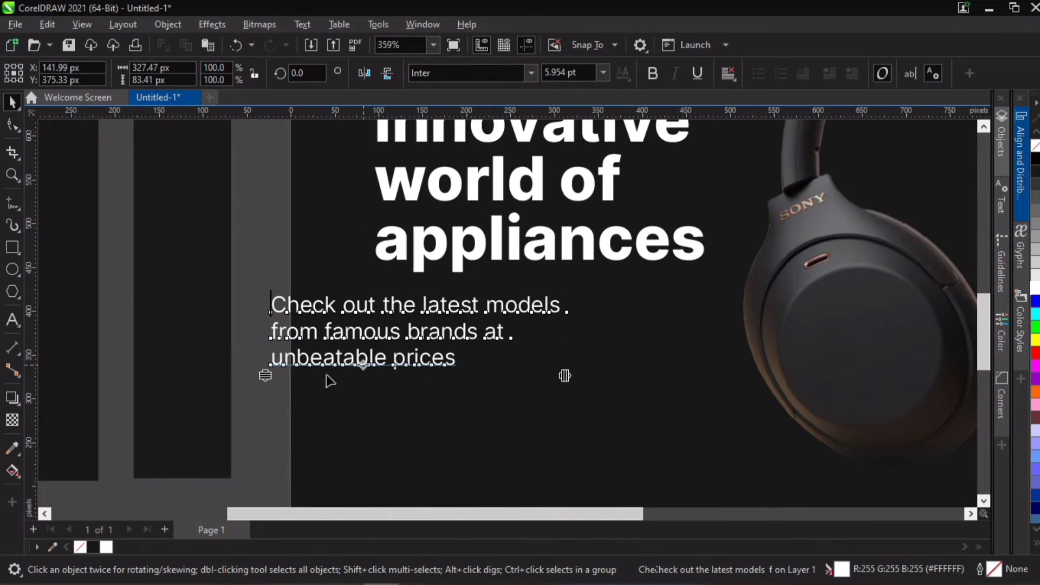
{"action": "left_click_drag", "start_coordinate": [264, 374], "coordinate": [262, 363]}
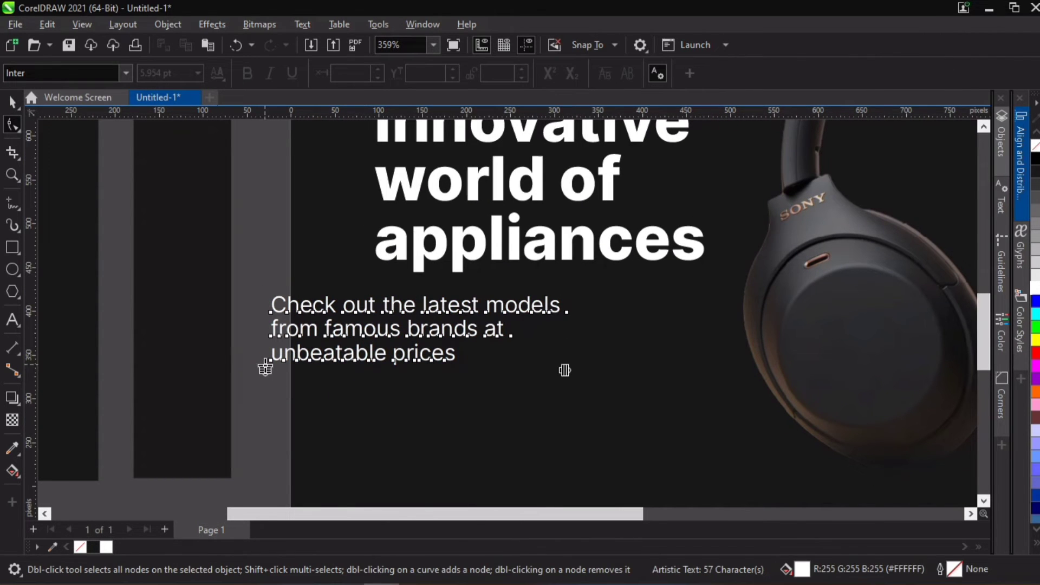
{"action": "key", "text": "space"}
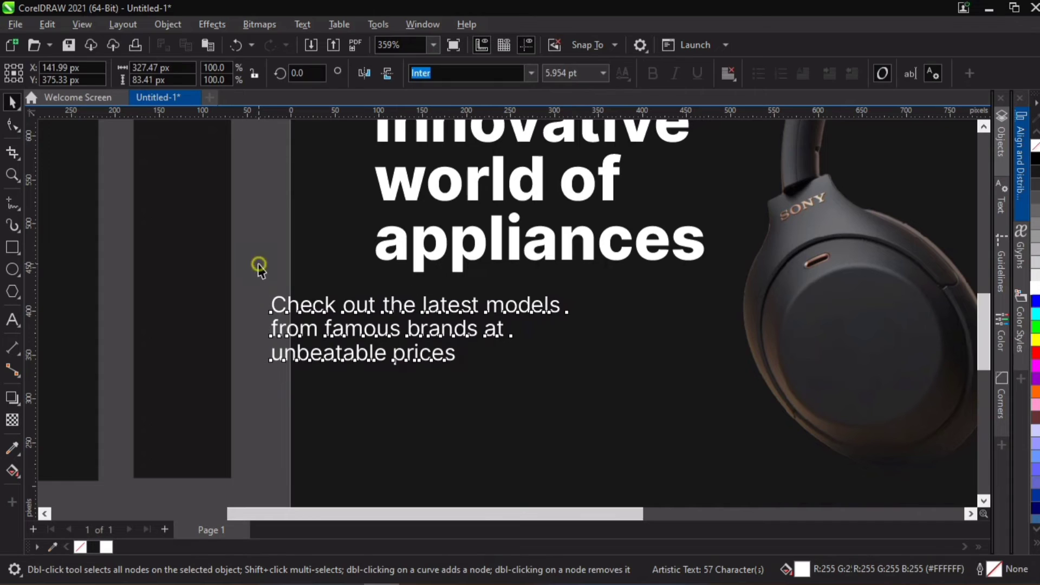
{"action": "key", "text": "Escape"}
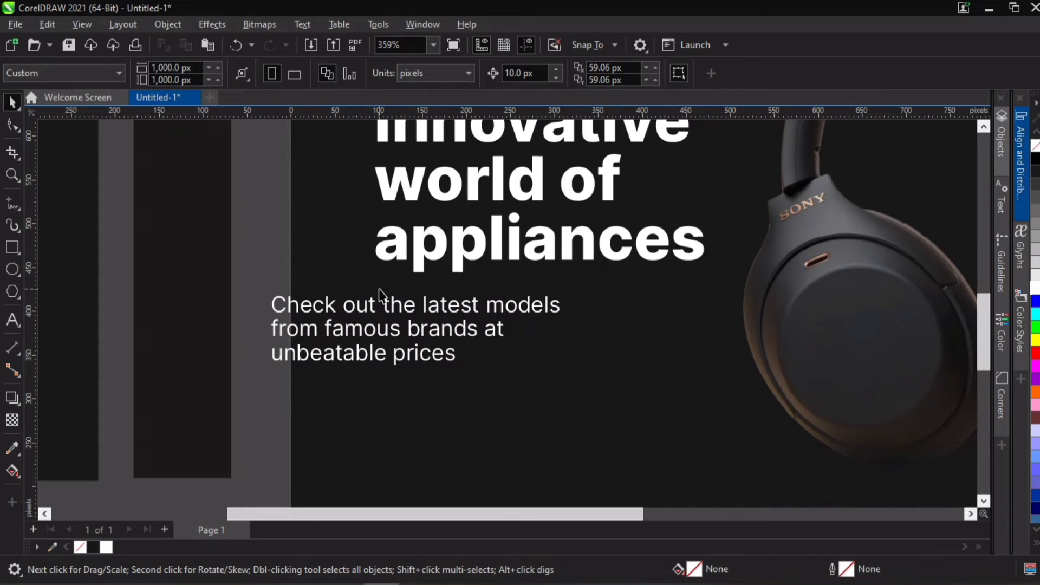
- Align the three-line text's left edge with the left edge of the headline
{"action": "left_click", "coordinate": [385, 307]}
{"action": "left_click", "coordinate": [397, 245]}
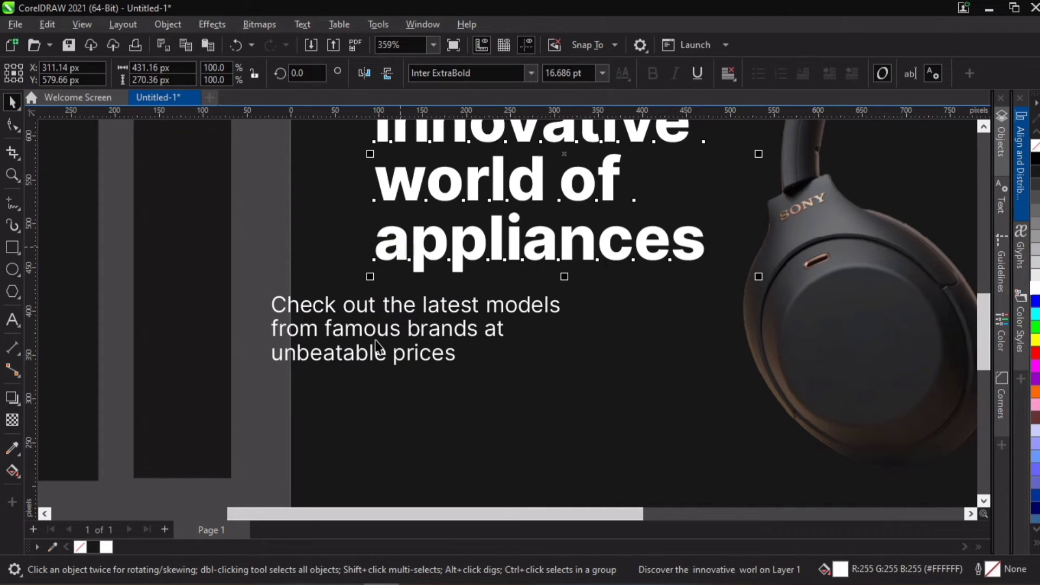
{"action": "left_click", "coordinate": [364, 310]}
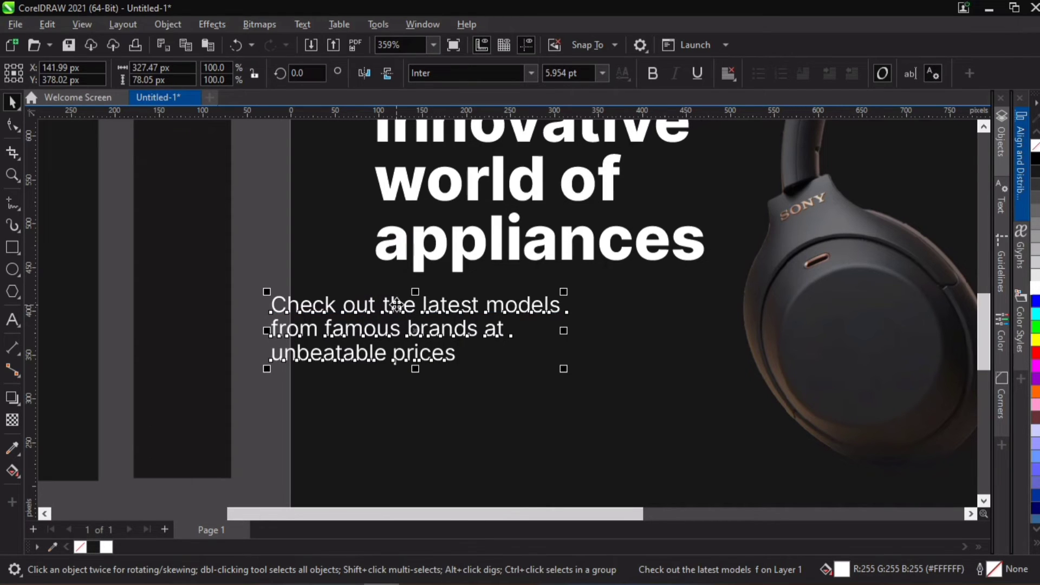
{"action": "left_click", "coordinate": [421, 261], "text": "shift"}
{"action": "key", "text": "l"}
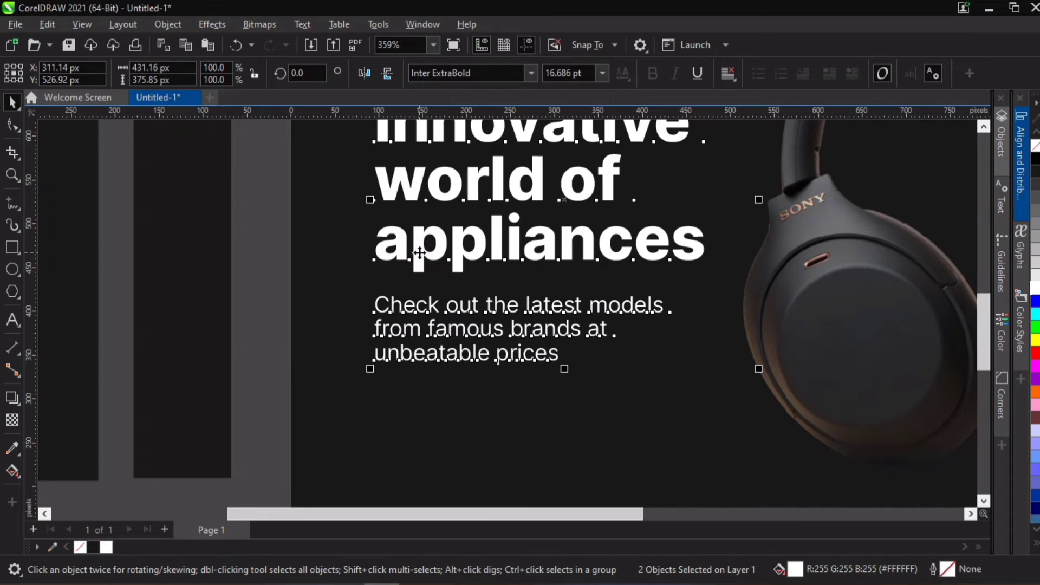
{"action": "left_click", "coordinate": [296, 339]}
- Shrink the three-line text slightly to about 305 × 73 px, keeping its left edge under the headline
{"action": "scroll", "coordinate": [300, 339], "scroll_direction": "down", "scroll_amount": 5}
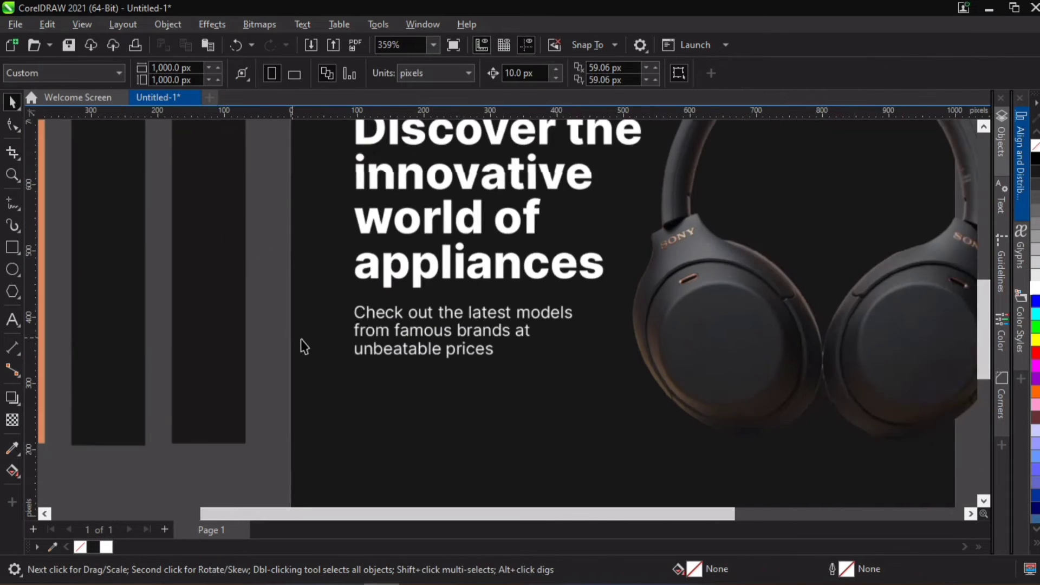
{"action": "scroll", "coordinate": [311, 346], "scroll_direction": "up", "scroll_amount": 3}
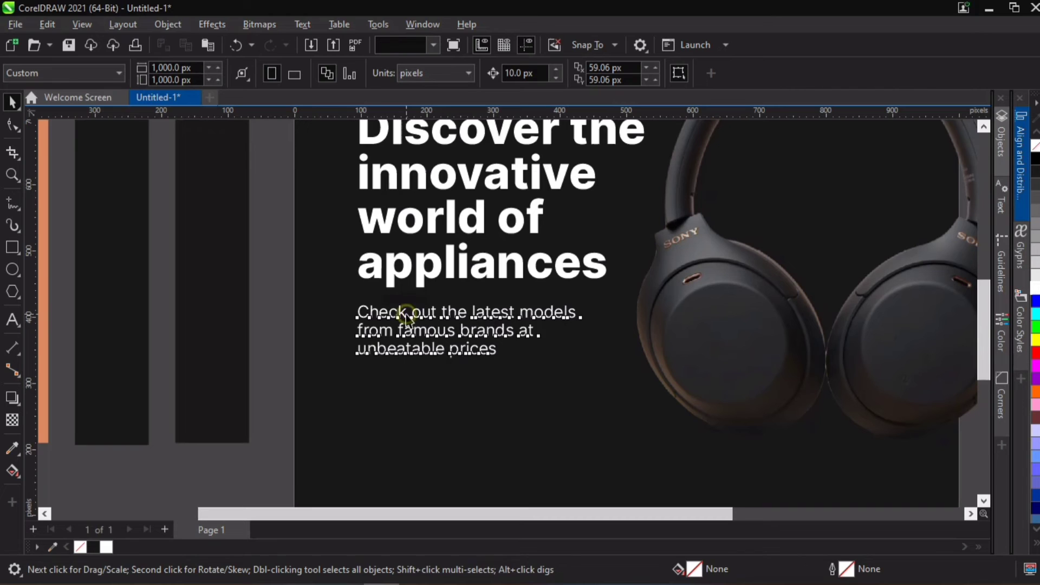
{"action": "left_click", "coordinate": [464, 319]}
{"action": "left_click_drag", "start_coordinate": [576, 362], "coordinate": [559, 348]}
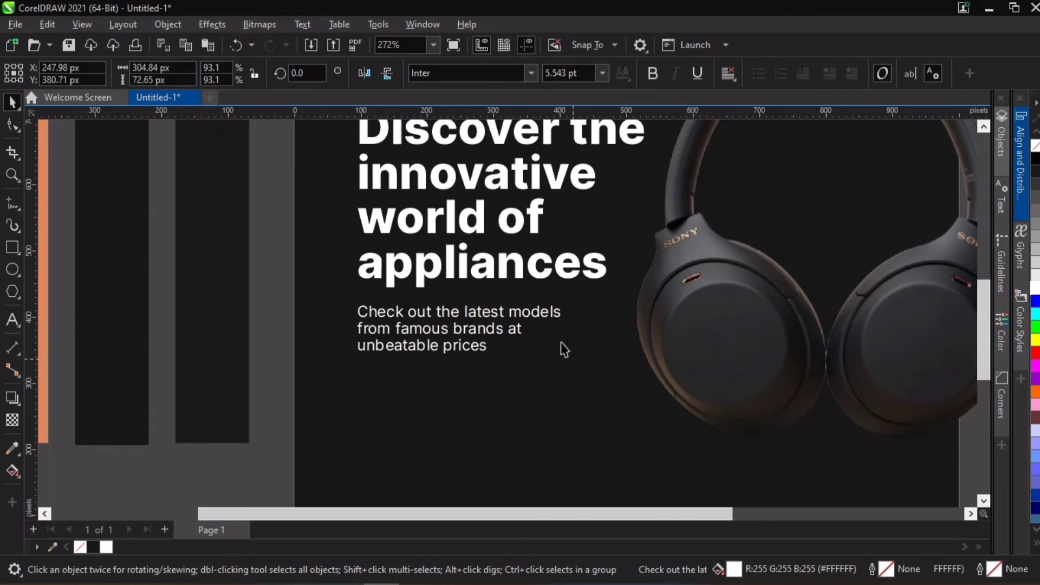
{"action": "scroll", "coordinate": [559, 349], "scroll_direction": "down", "scroll_amount": 3}
{"action": "scroll", "coordinate": [301, 291], "scroll_direction": "down", "scroll_amount": 1}
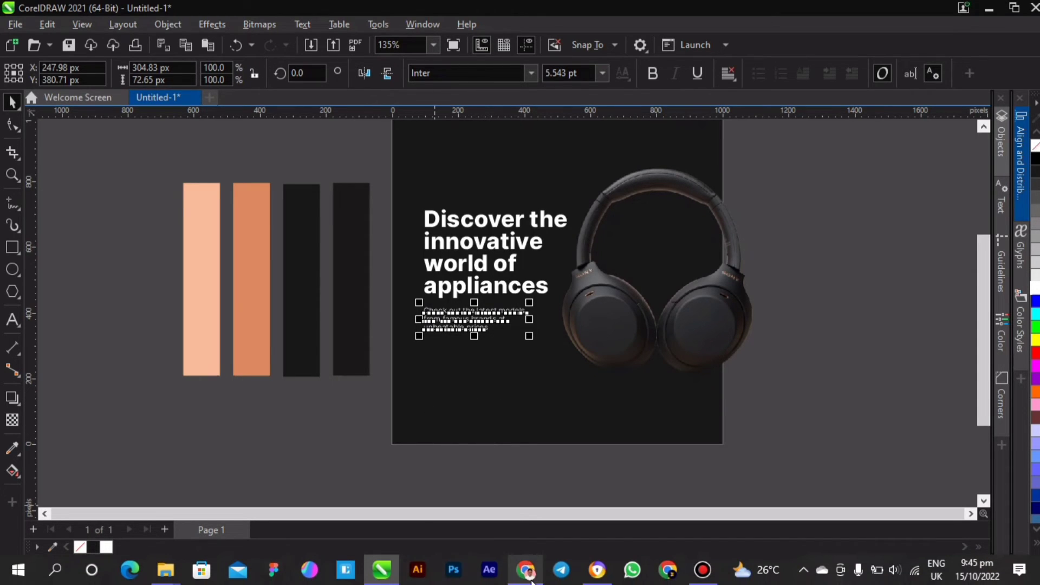
- Draw a rectangle about 125 × 49 px on the dark square below the three-line text
{"action": "scroll", "coordinate": [436, 388], "scroll_direction": "up", "scroll_amount": 2}
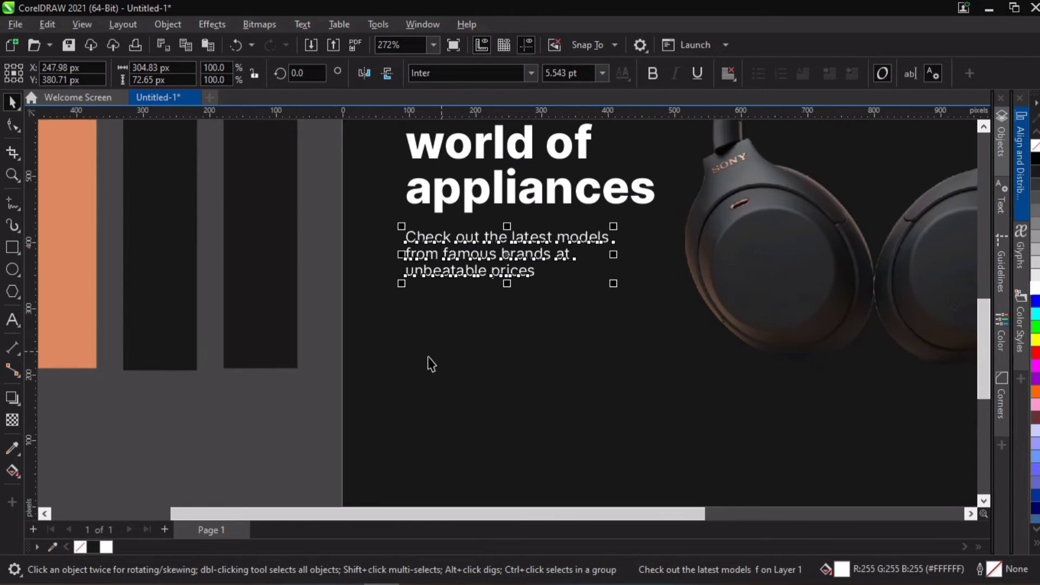
{"action": "left_click", "coordinate": [12, 247]}
{"action": "scroll", "coordinate": [438, 357], "scroll_direction": "up", "scroll_amount": 2}
{"action": "left_click_drag", "start_coordinate": [421, 334], "coordinate": [569, 393]}
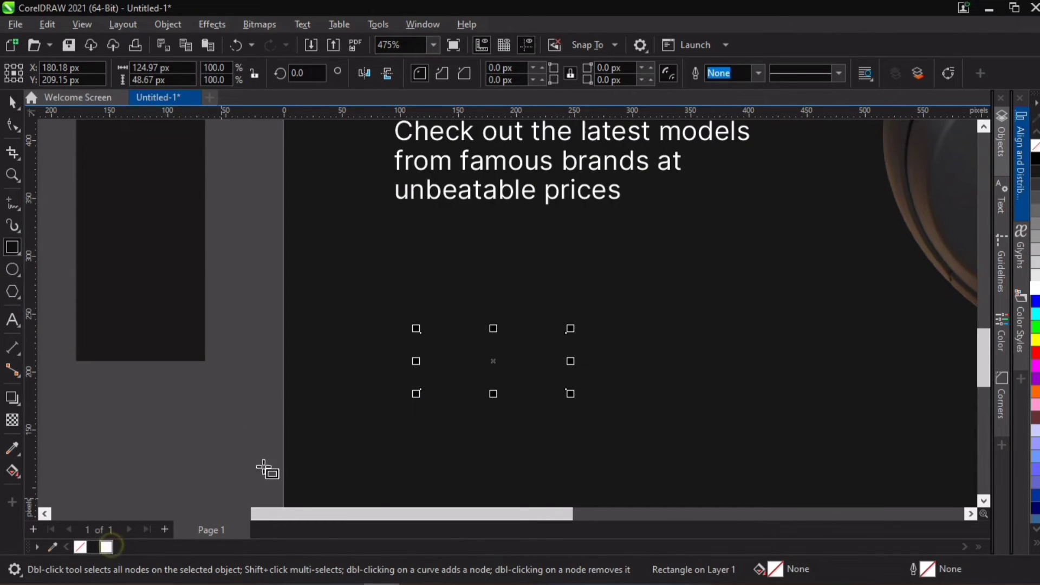
- Turn the rectangle into a white pill by filling it white and fully rounding its corners, and narrow it to about 112 px
{"action": "left_click", "coordinate": [106, 547]}
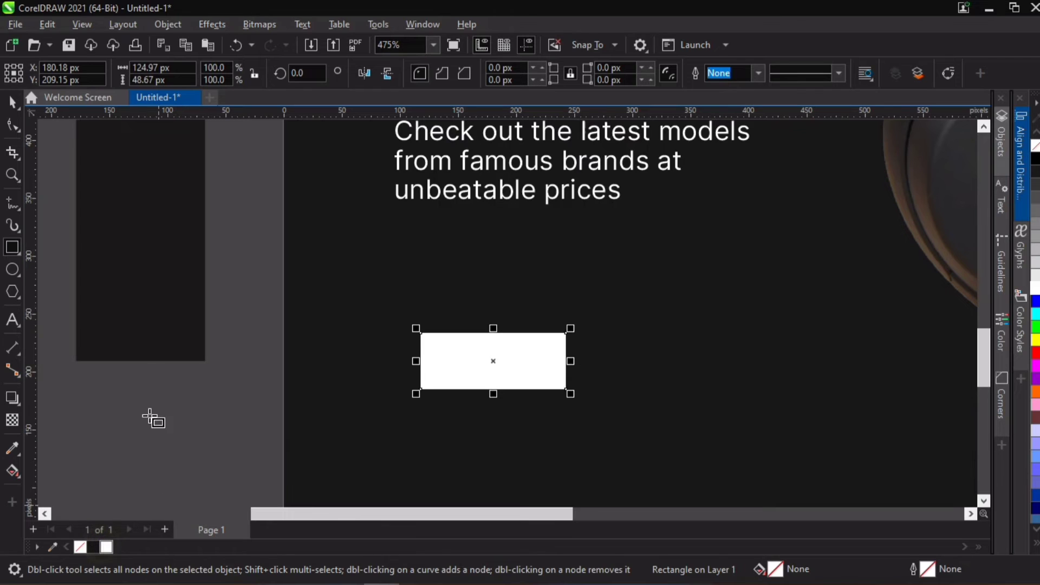
{"action": "left_click", "coordinate": [10, 128]}
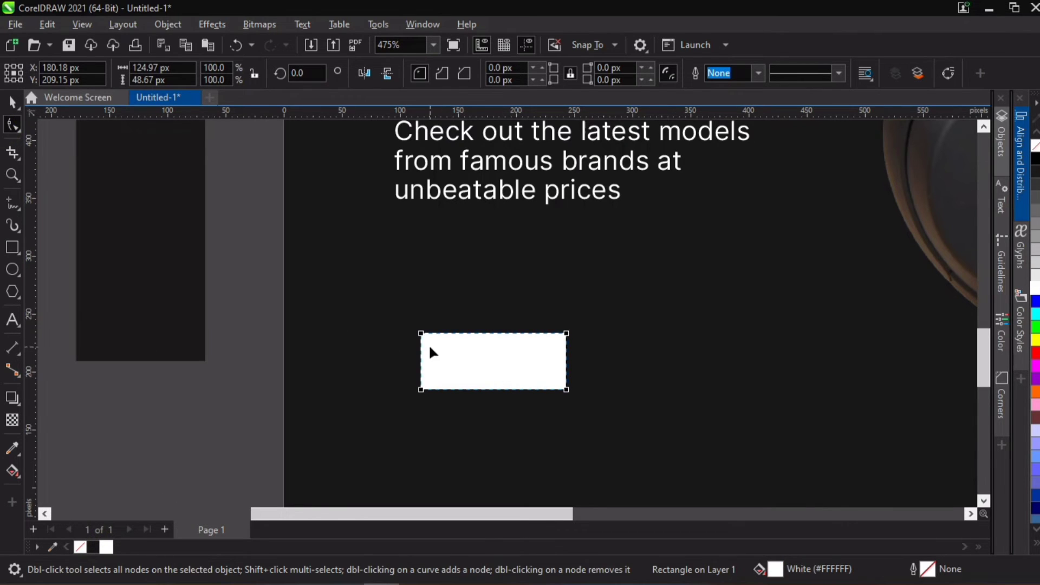
{"action": "left_click_drag", "start_coordinate": [421, 335], "coordinate": [295, 436]}
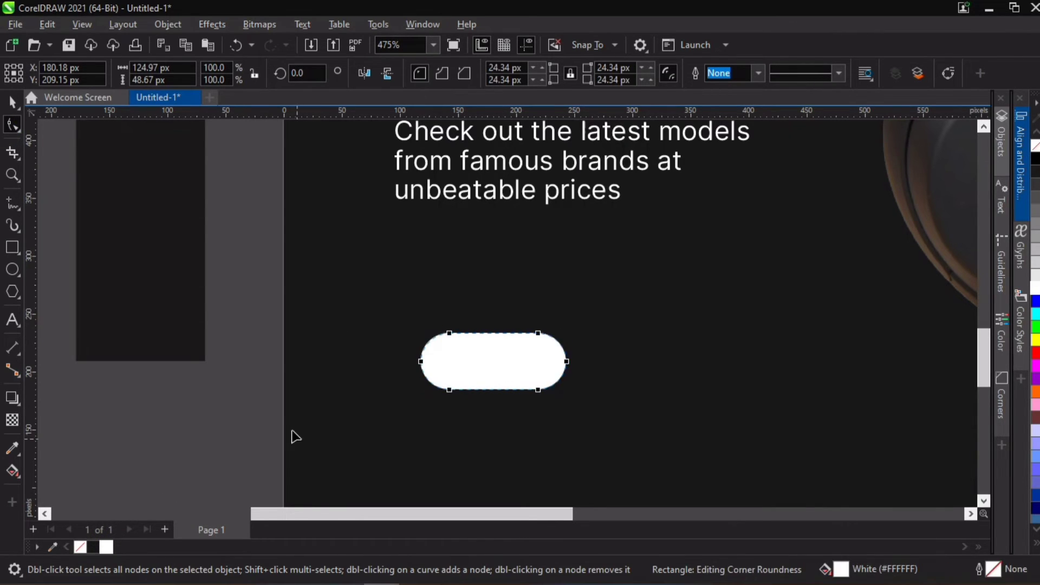
{"action": "key", "text": "space"}
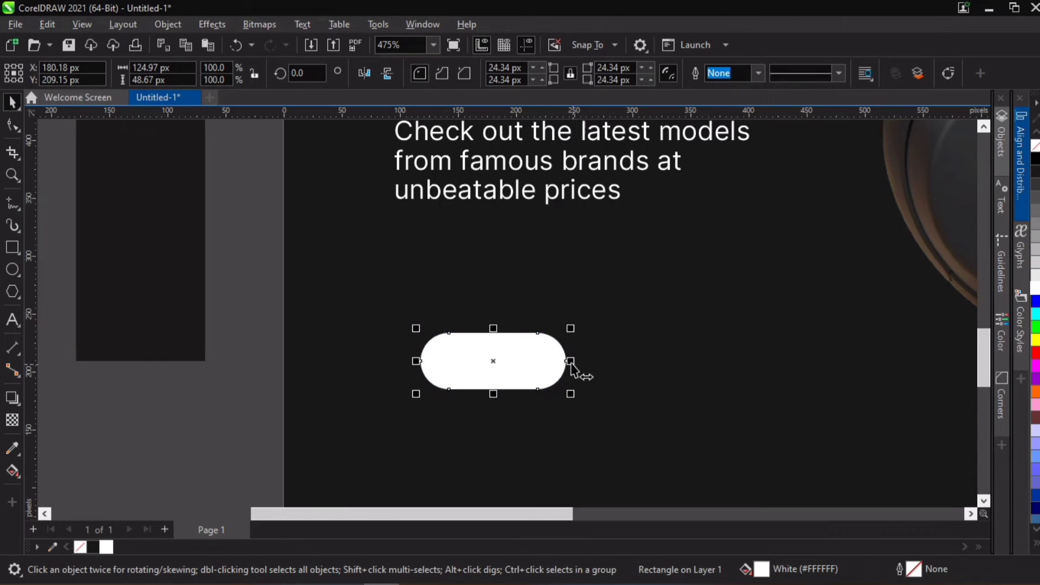
{"action": "left_click_drag", "start_coordinate": [567, 362], "coordinate": [566, 434]}
- Place a copy of the headline over the area beside the white pill and open the copy for text editing
{"action": "left_click", "coordinate": [233, 416]}
{"action": "scroll", "coordinate": [472, 386], "scroll_direction": "down", "scroll_amount": 1}
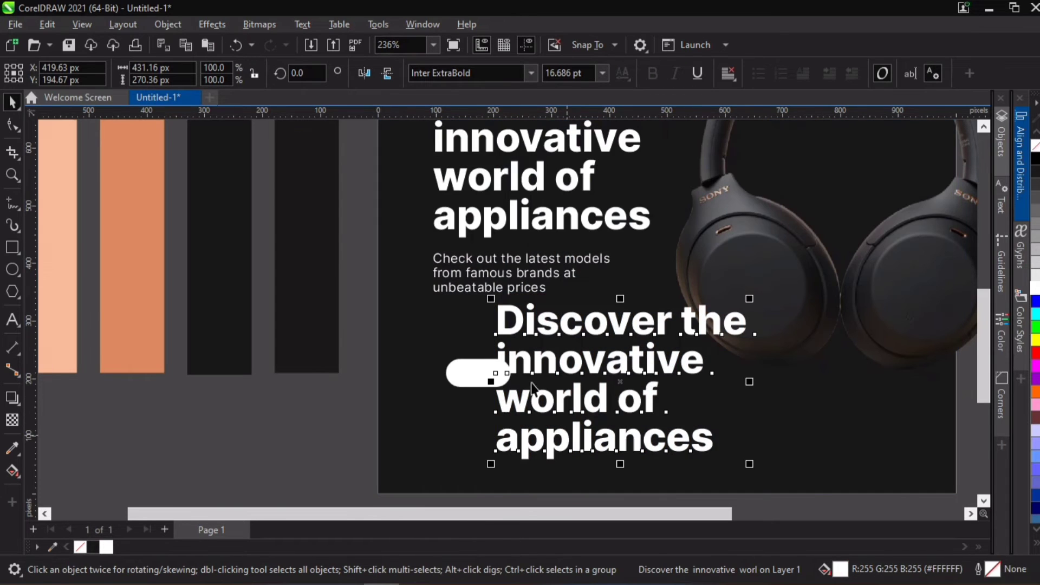
{"action": "scroll", "coordinate": [531, 379], "scroll_direction": "up", "scroll_amount": 1}
{"action": "double_click", "coordinate": [538, 361]}
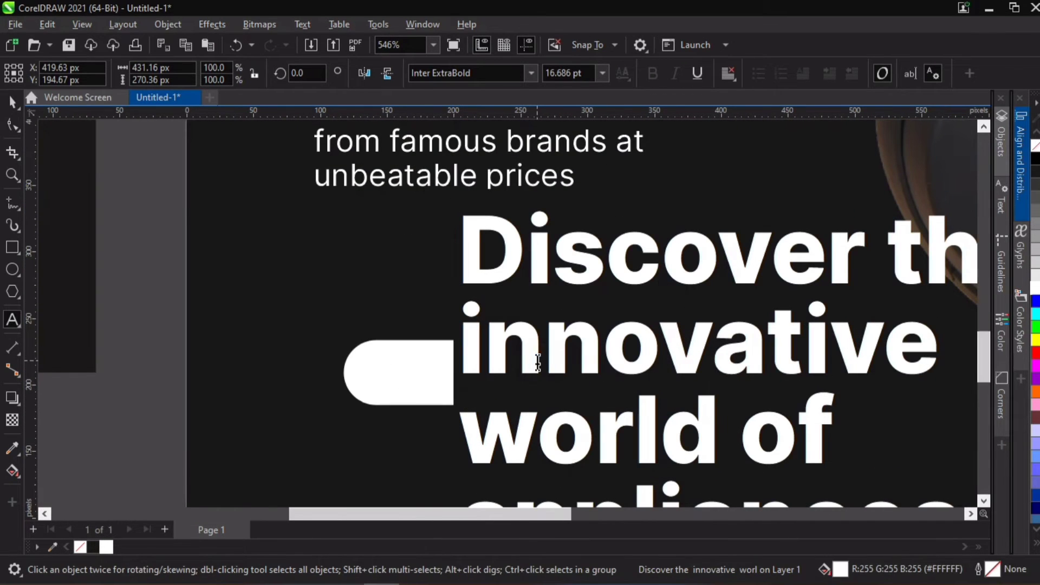
- Look up the price in the Google Keep note in the browser and return to CorelDRAW
{"action": "mouse_move", "coordinate": [412, 574]}
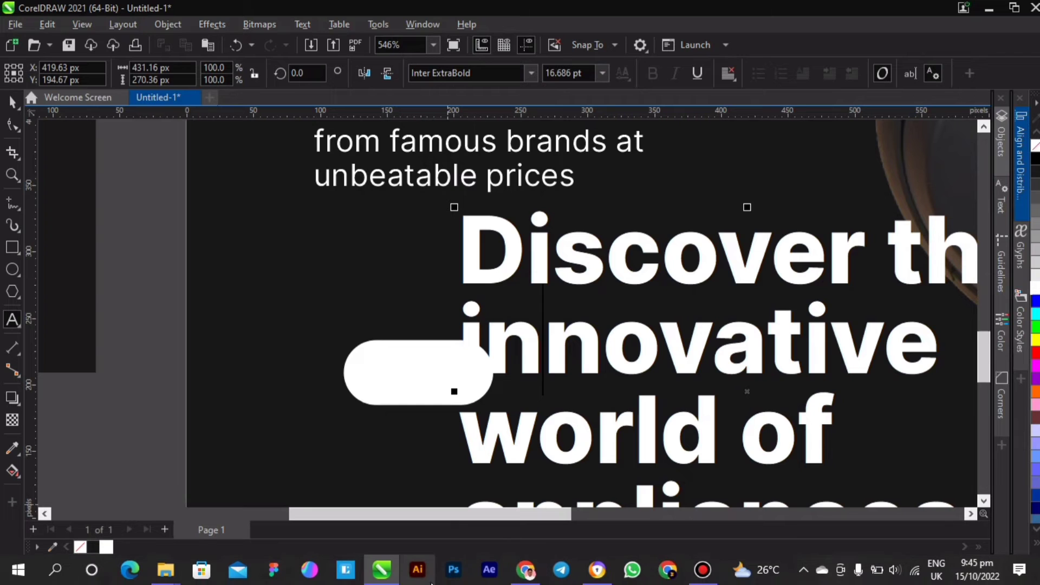
{"action": "left_click", "coordinate": [526, 570]}
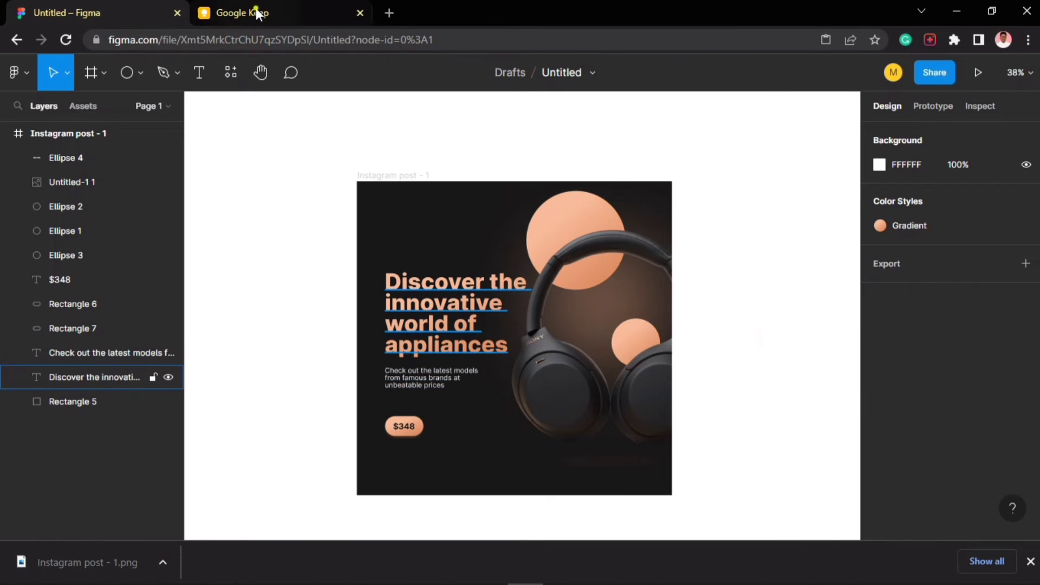
{"action": "key", "text": "ctrl+Tab"}
{"action": "left_click", "coordinate": [307, 306]}
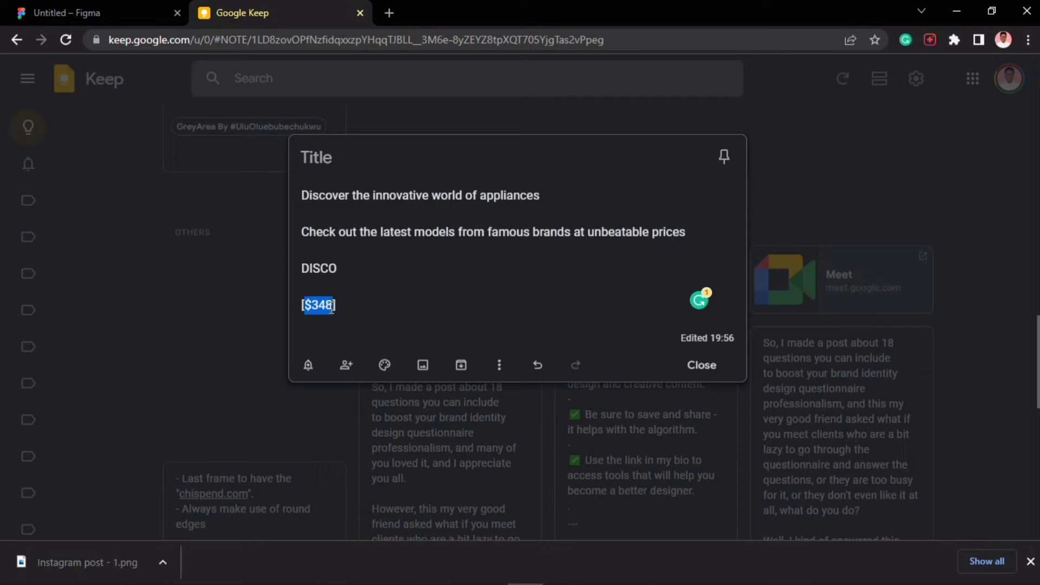
{"action": "left_click", "coordinate": [956, 11]}
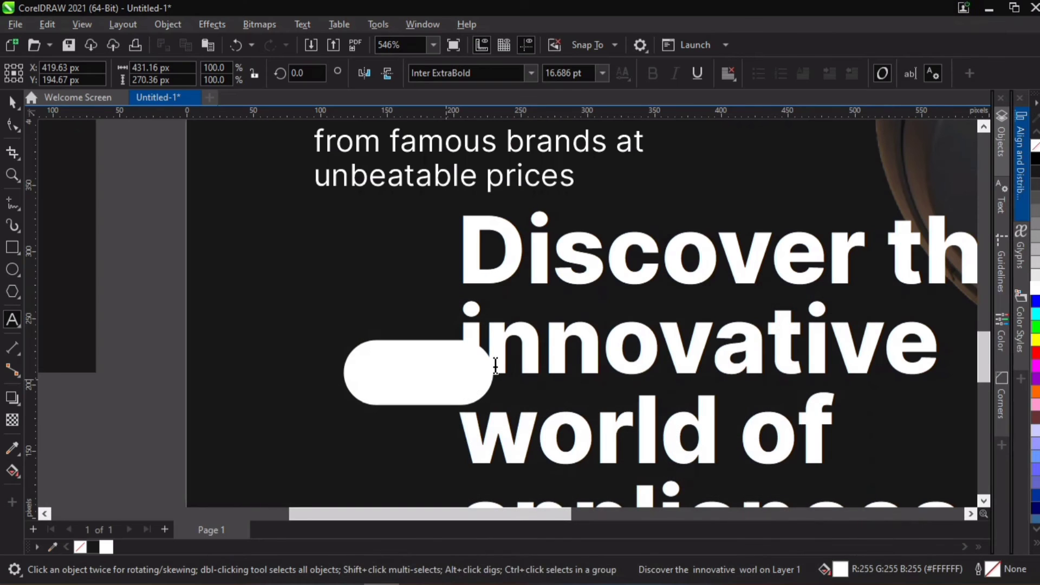
- Replace the copied headline's text with "$348" and scale it down to about 93 × 32 px
{"action": "key", "text": "ctrl+a"}
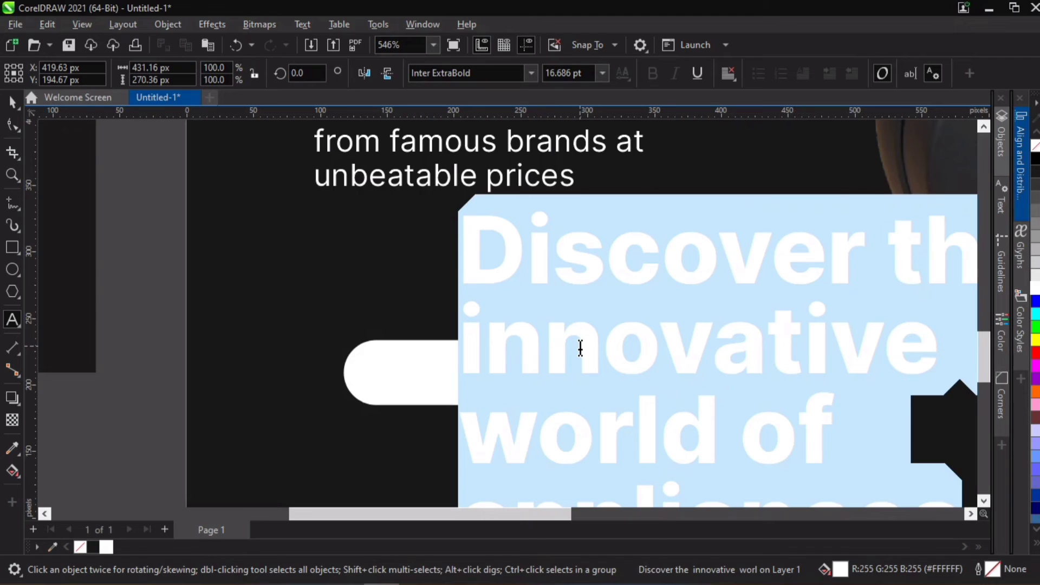
{"action": "type", "text": "$"}
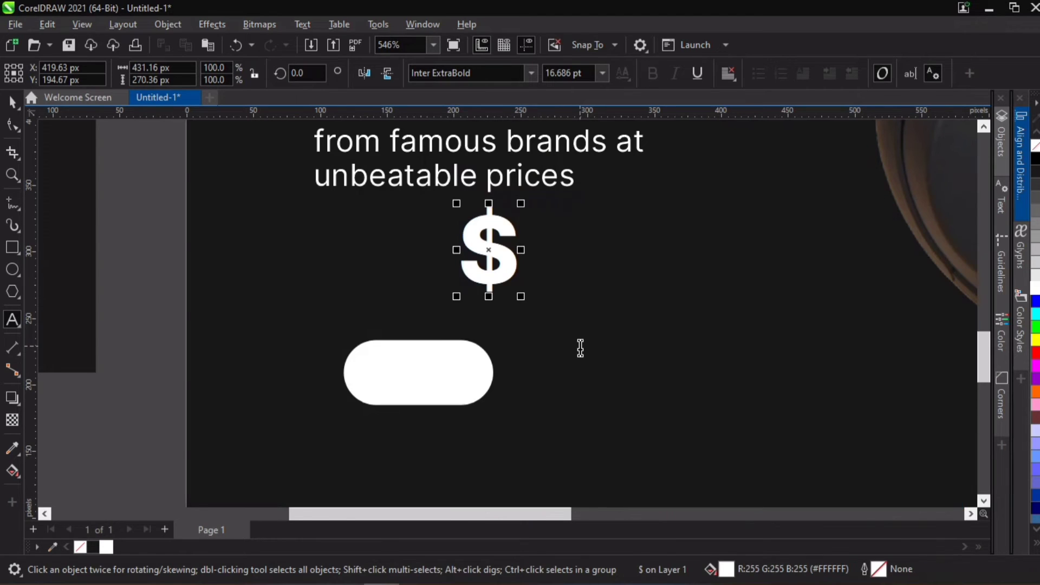
{"action": "type", "text": "348"}
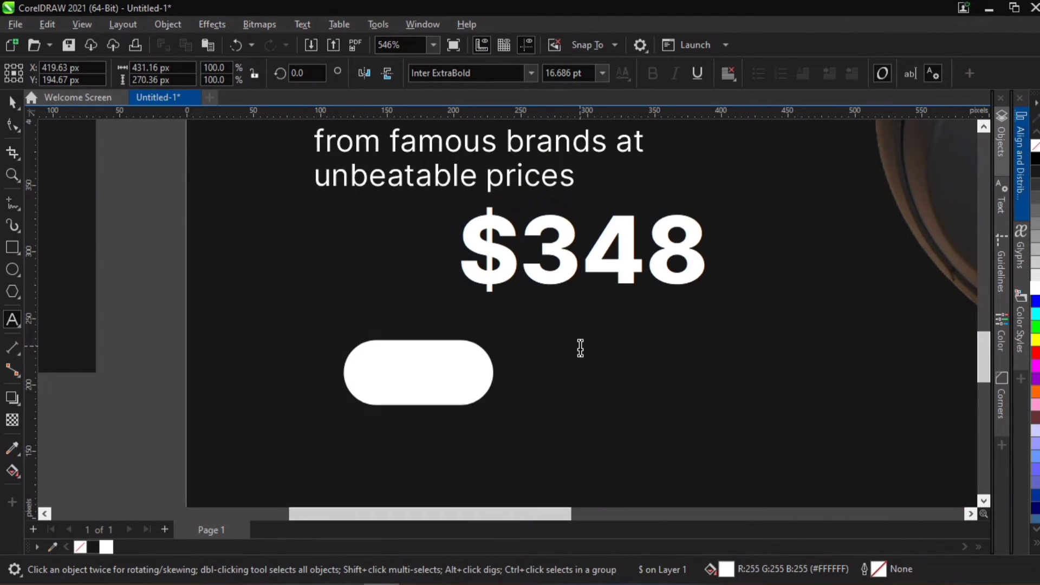
{"action": "left_click", "coordinate": [13, 103]}
{"action": "scroll", "coordinate": [632, 303], "scroll_direction": "down", "scroll_amount": 2}
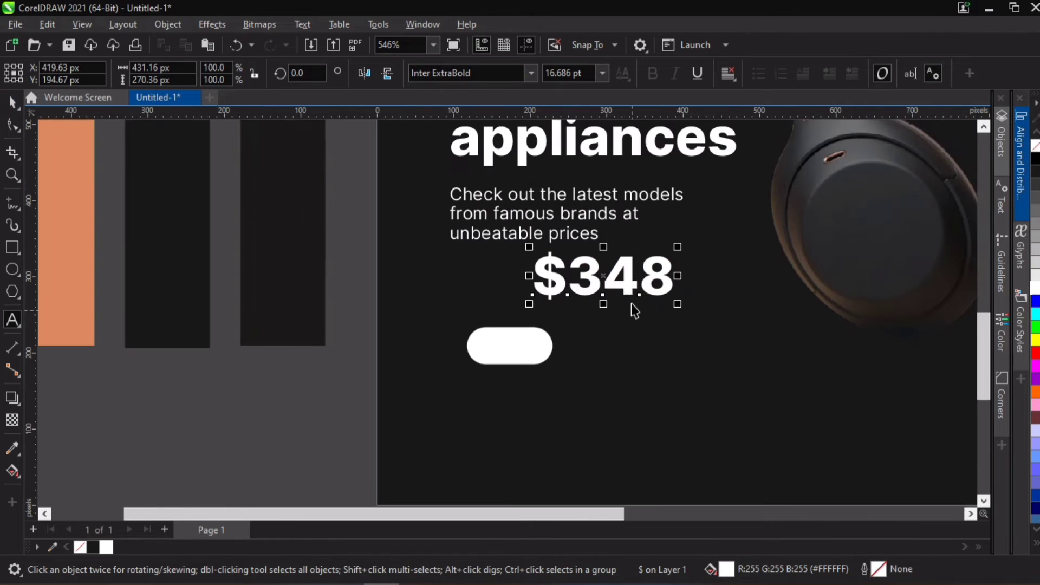
{"action": "left_click_drag", "start_coordinate": [677, 247], "coordinate": [609, 270]}
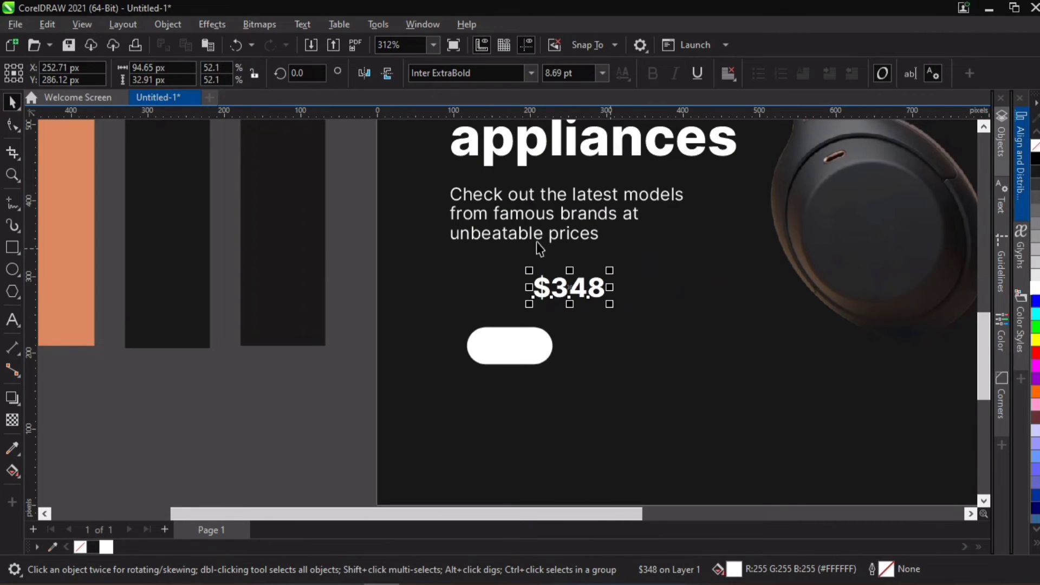
- Set the $348 text's font to Inter Bold and move it just above the white pill
{"action": "left_click", "coordinate": [526, 74]}
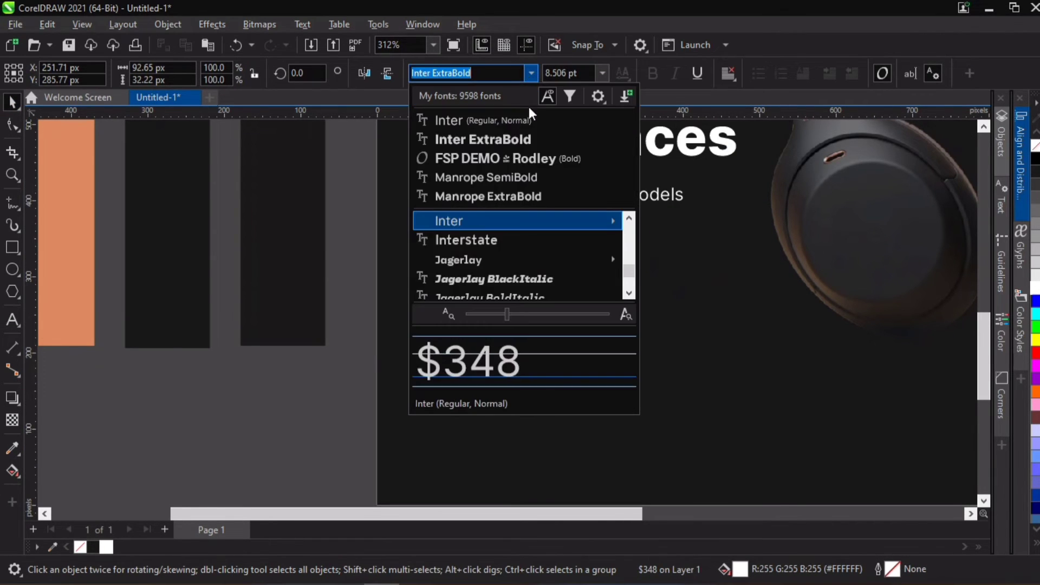
{"action": "mouse_move", "coordinate": [527, 221]}
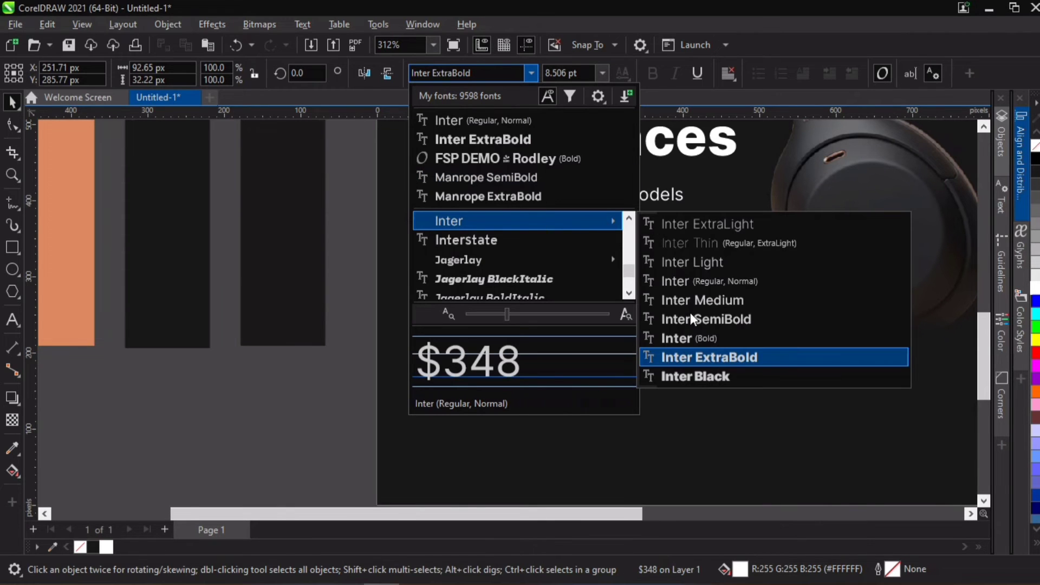
{"action": "left_click", "coordinate": [695, 334]}
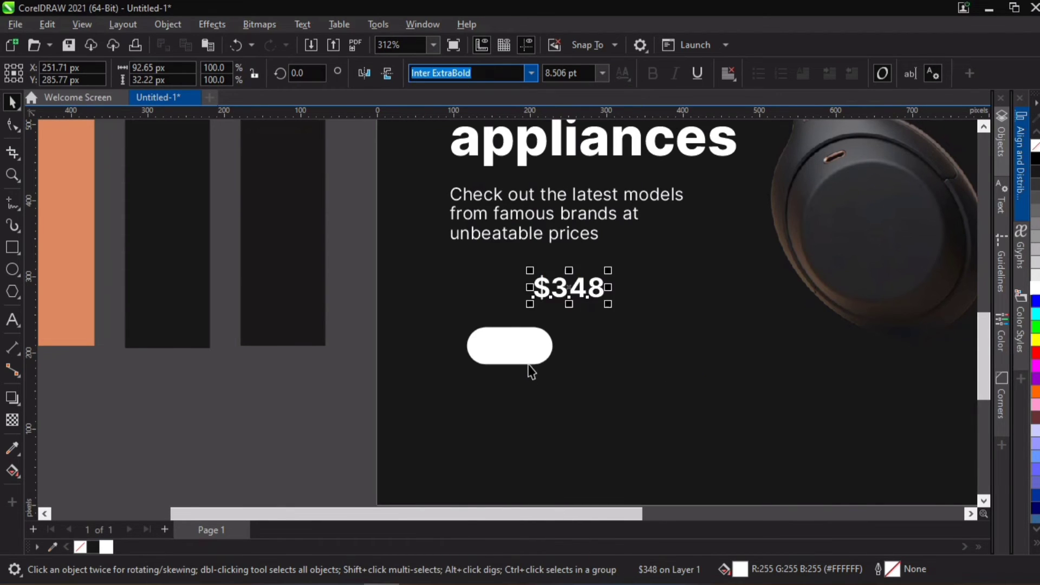
{"action": "scroll", "coordinate": [530, 372], "scroll_direction": "up", "scroll_amount": 1}
{"action": "left_click_drag", "start_coordinate": [542, 283], "coordinate": [469, 308]}
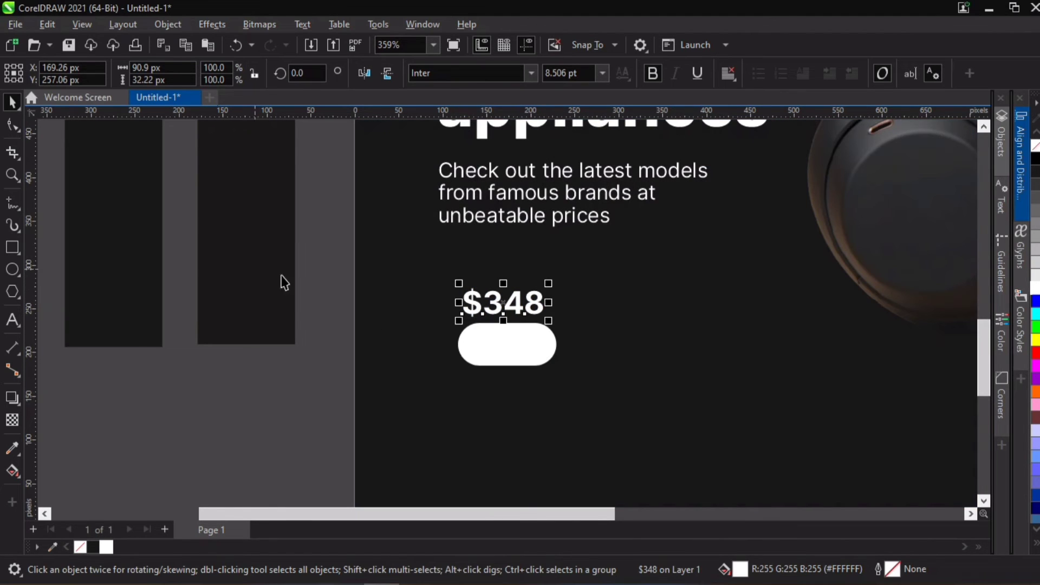
- Recolour the $348 text with the dark colour #1B1918 sampled from the swatch nearest the page
{"action": "scroll", "coordinate": [512, 305], "scroll_direction": "up", "scroll_amount": 1}
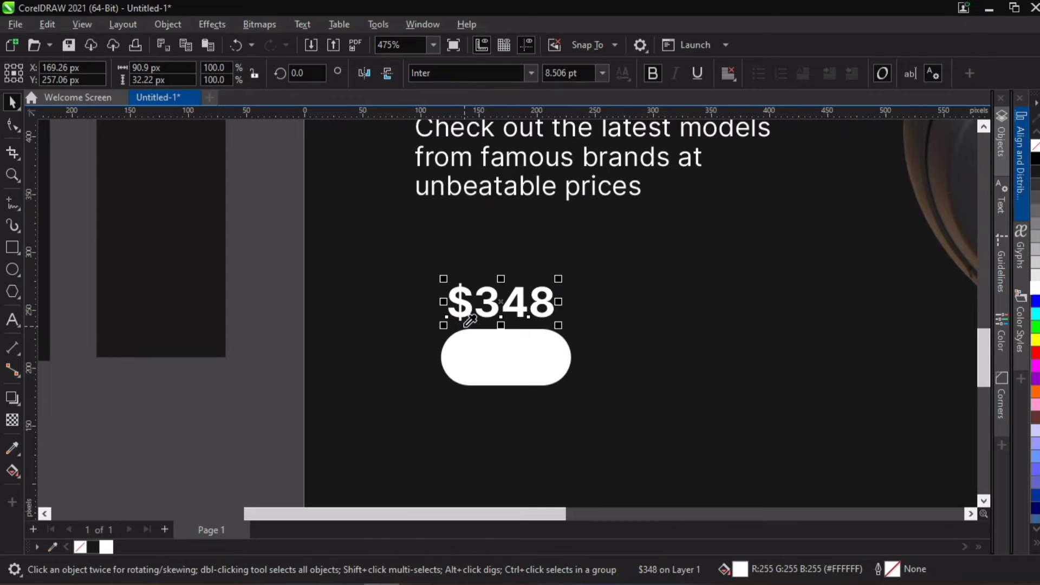
{"action": "left_click", "coordinate": [157, 263]}
{"action": "left_click", "coordinate": [460, 303]}
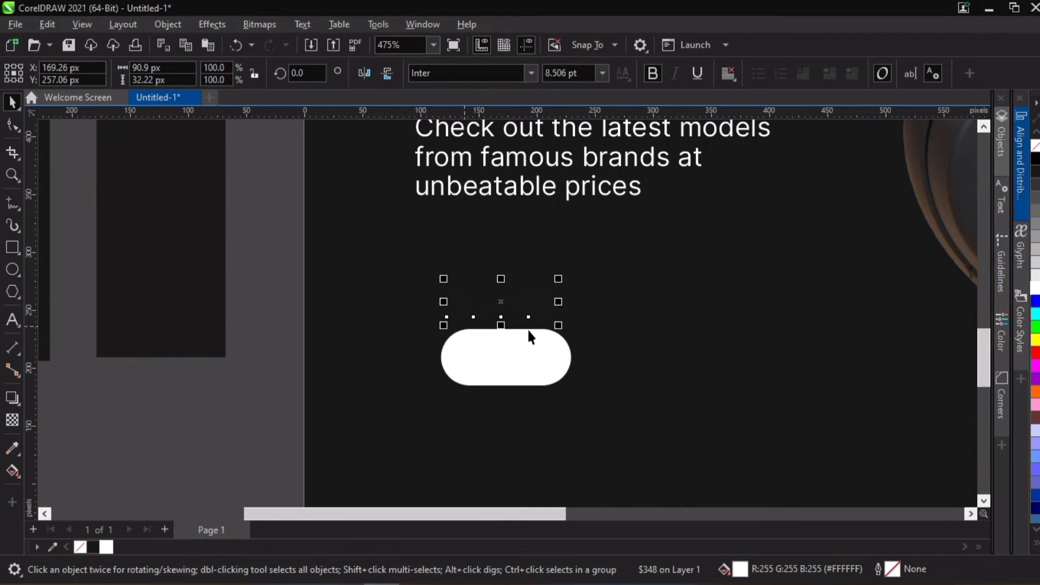
- Centre the $348 text horizontally and vertically on the white pill
{"action": "scroll", "coordinate": [530, 328], "scroll_direction": "up", "scroll_amount": 5}
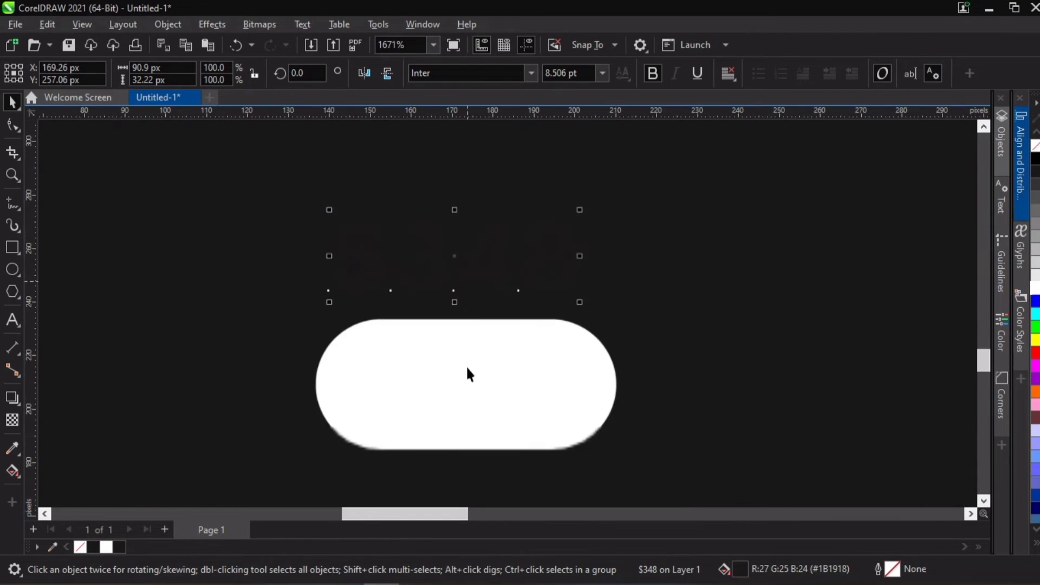
{"action": "left_click", "coordinate": [473, 382], "text": "shift"}
{"action": "key", "text": "c"}
{"action": "key", "text": "e"}
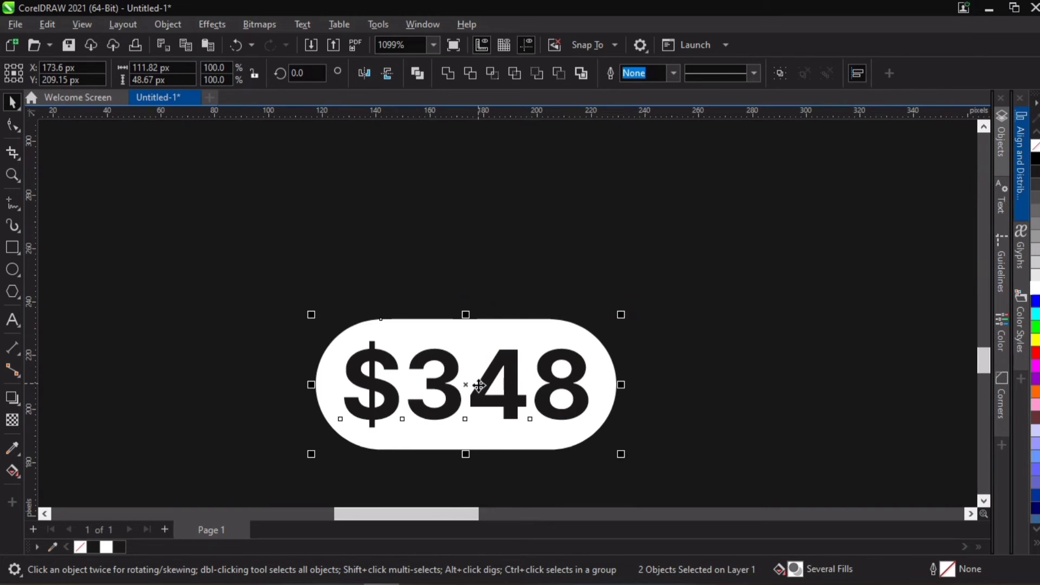
- Scale the $348 text down from its centre to about 61 × 22 px inside the pill
{"action": "left_click", "coordinate": [535, 242]}
{"action": "left_click", "coordinate": [512, 362]}
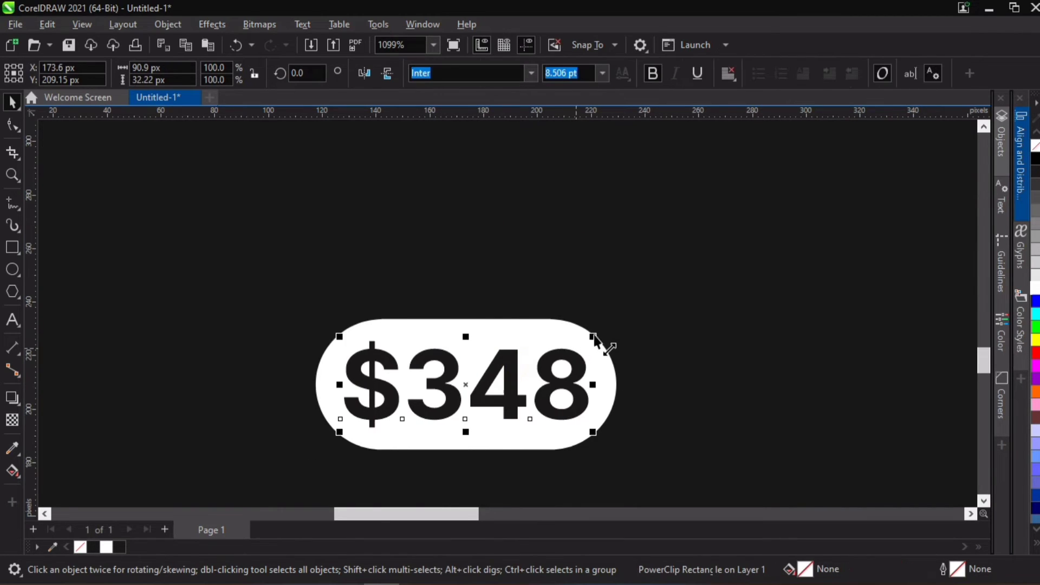
{"action": "left_click_drag", "start_coordinate": [593, 336], "coordinate": [575, 341]}
{"action": "key", "text": "ctrl+z"}
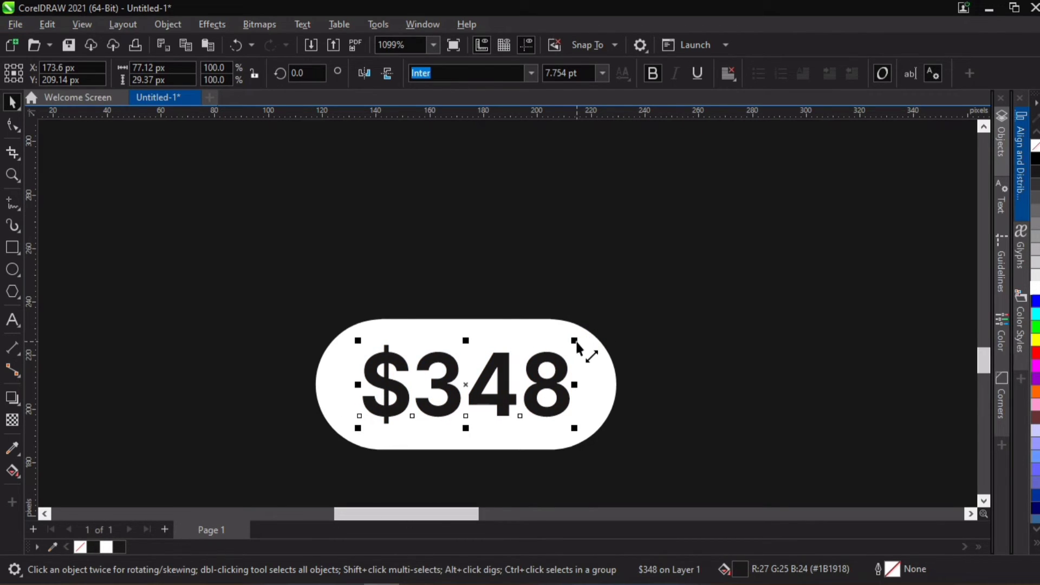
{"action": "key", "text": "ctrl+z"}
{"action": "left_click_drag", "start_coordinate": [593, 338], "coordinate": [553, 346]}
- Draw a white circle about 753 px in diameter beside the page, next to the headphones
{"action": "scroll", "coordinate": [441, 255], "scroll_direction": "down", "scroll_amount": 6}
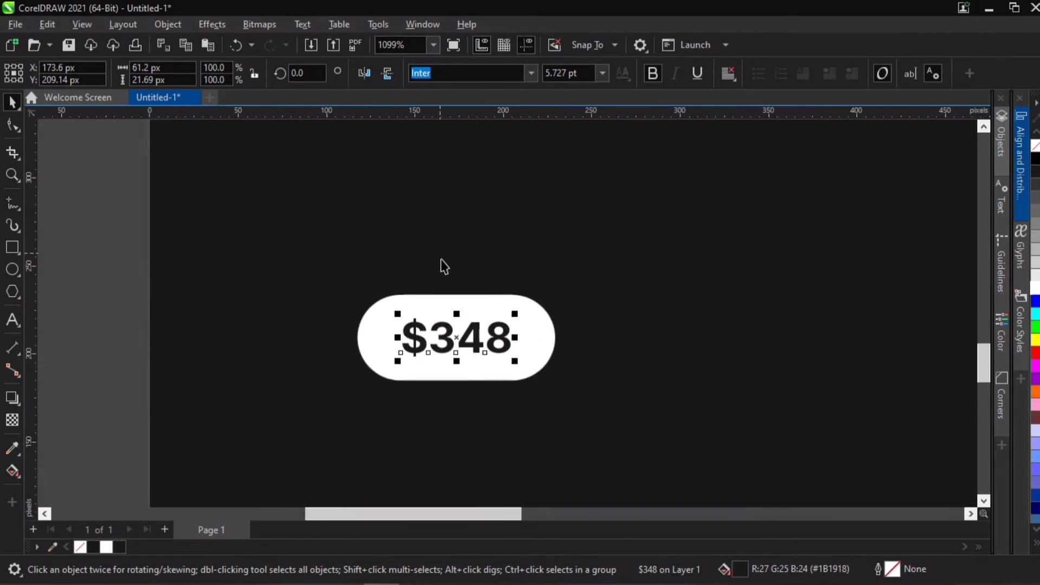
{"action": "scroll", "coordinate": [480, 333], "scroll_direction": "down", "scroll_amount": 1}
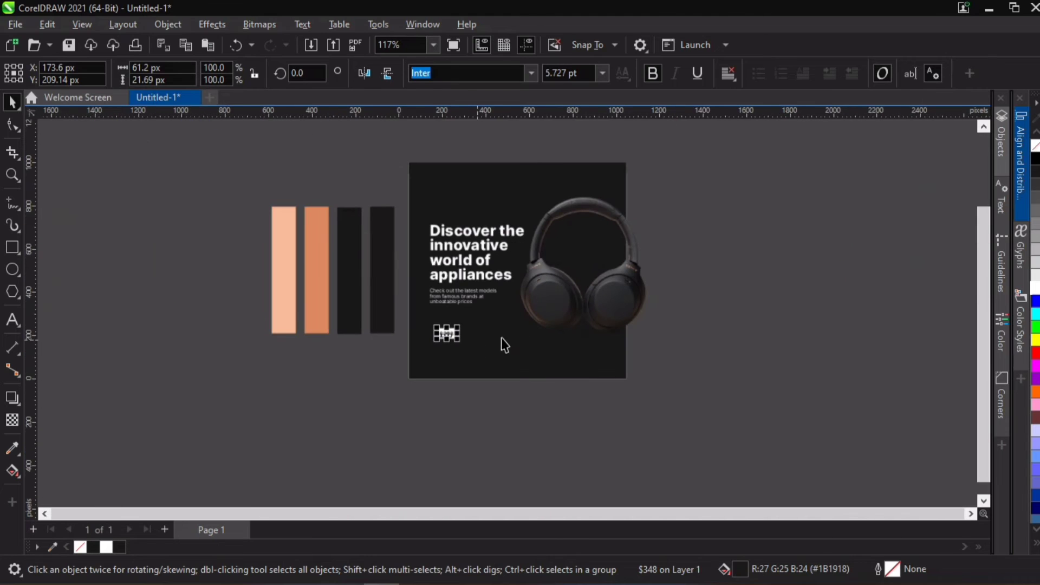
{"action": "scroll", "coordinate": [550, 291], "scroll_direction": "up", "scroll_amount": 2}
{"action": "scroll", "coordinate": [249, 377], "scroll_direction": "down", "scroll_amount": 2}
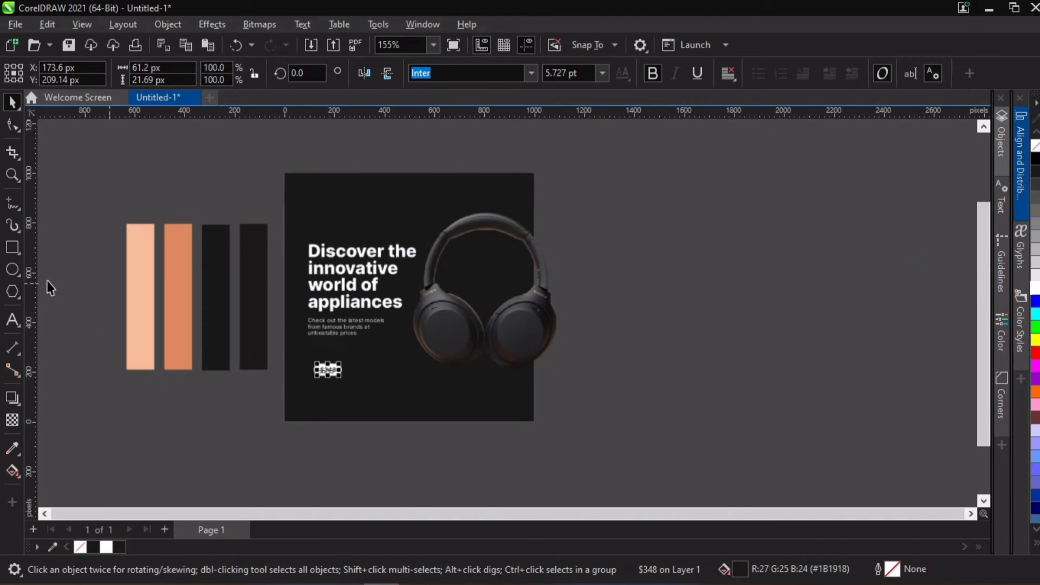
{"action": "left_click", "coordinate": [12, 269]}
{"action": "left_click", "coordinate": [562, 229]}
{"action": "left_click_drag", "start_coordinate": [573, 245], "coordinate": [746, 418]}
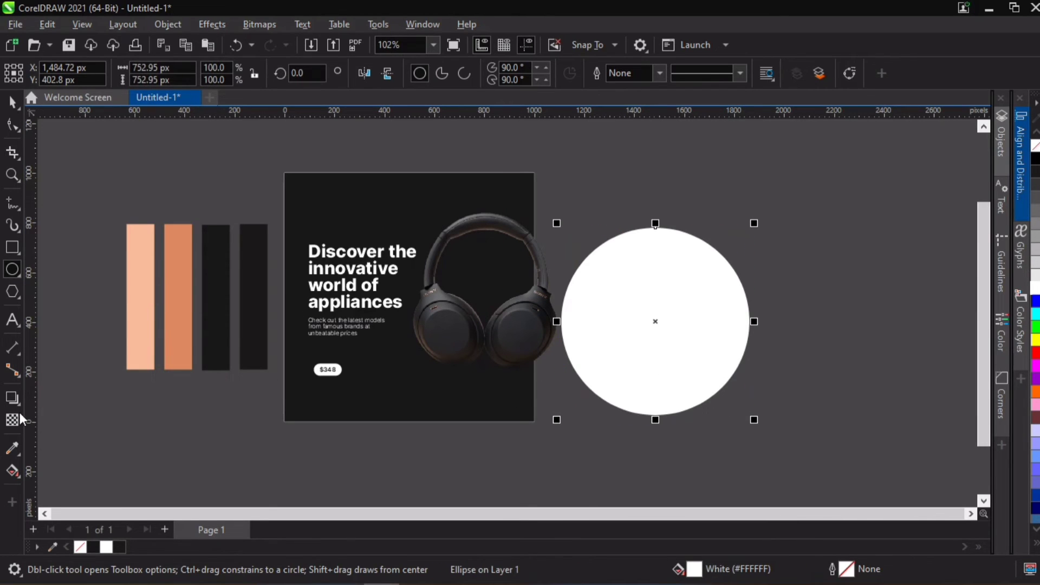
- Apply a linear fountain fill to the circle, running from its lower-right edge to its upper-left edge
{"action": "left_click", "coordinate": [13, 471]}
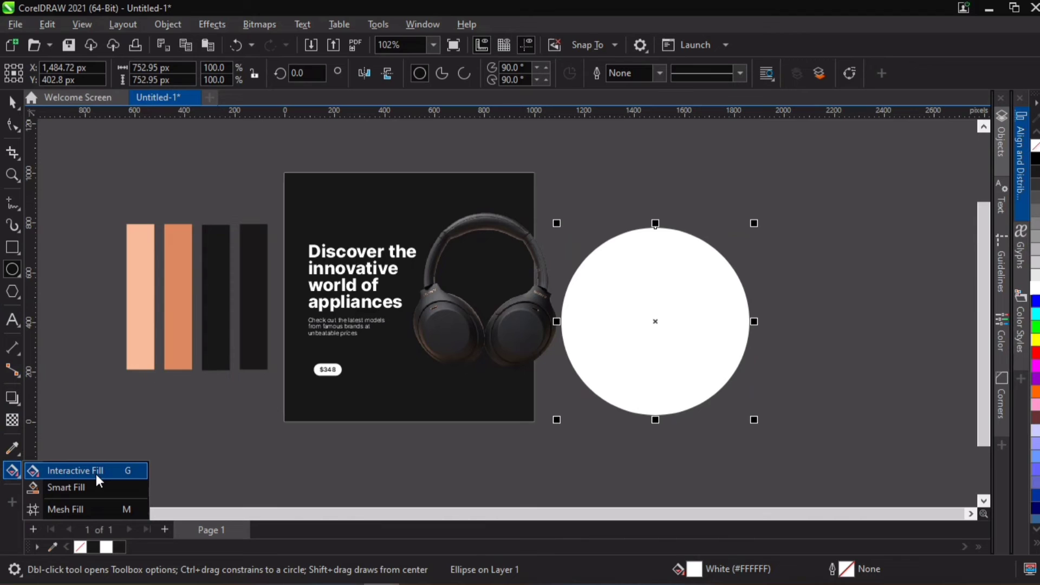
{"action": "left_click", "coordinate": [144, 477]}
{"action": "left_click_drag", "start_coordinate": [720, 393], "coordinate": [607, 250]}
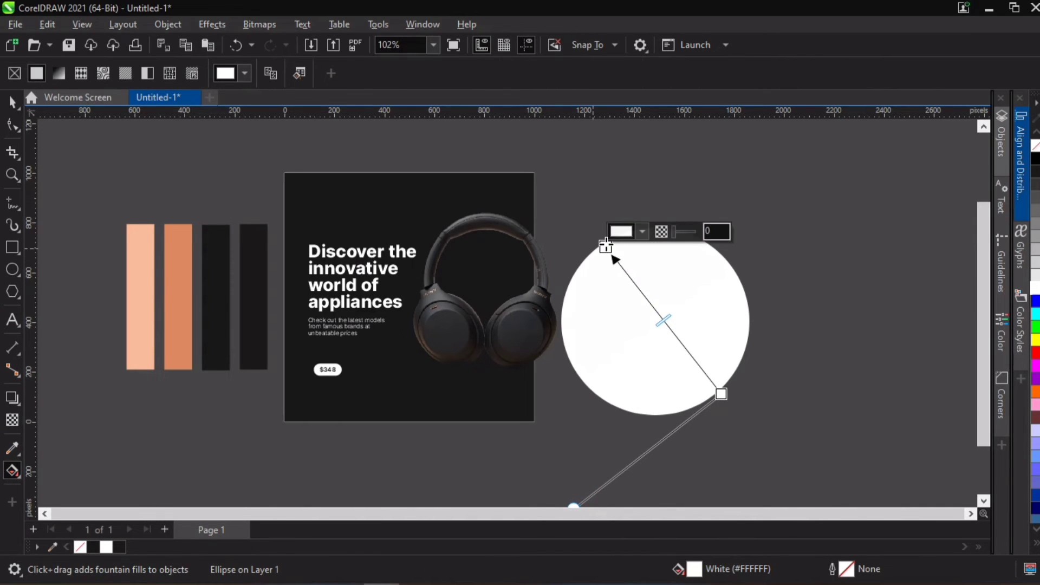
{"action": "left_click", "coordinate": [605, 247]}
{"action": "left_click_drag", "start_coordinate": [605, 247], "coordinate": [601, 245]}
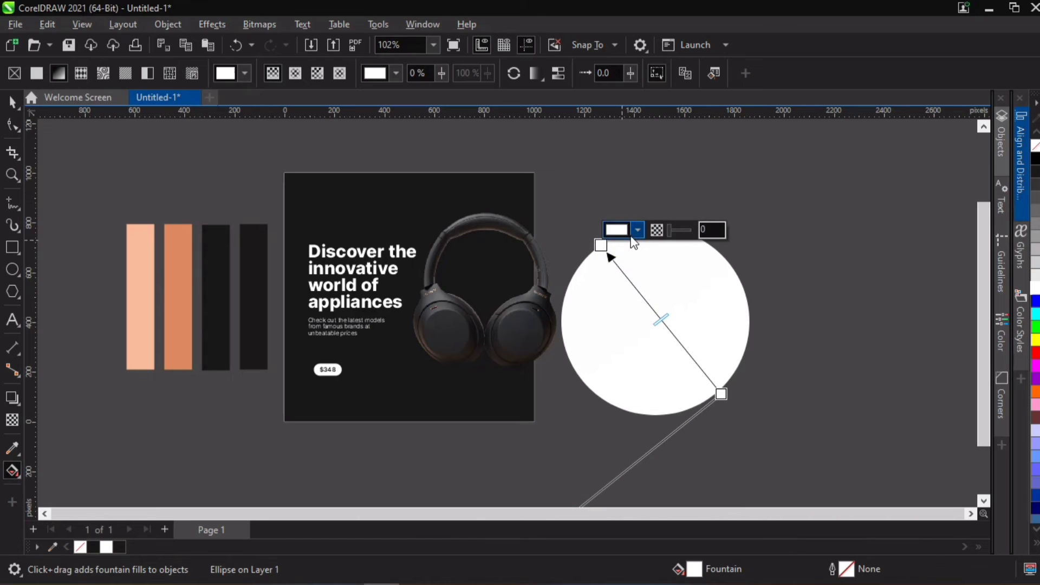
- Set the gradient's upper-left colour to the light peach sampled from the first swatch and select the lower-right colour node
{"action": "left_click", "coordinate": [636, 232]}
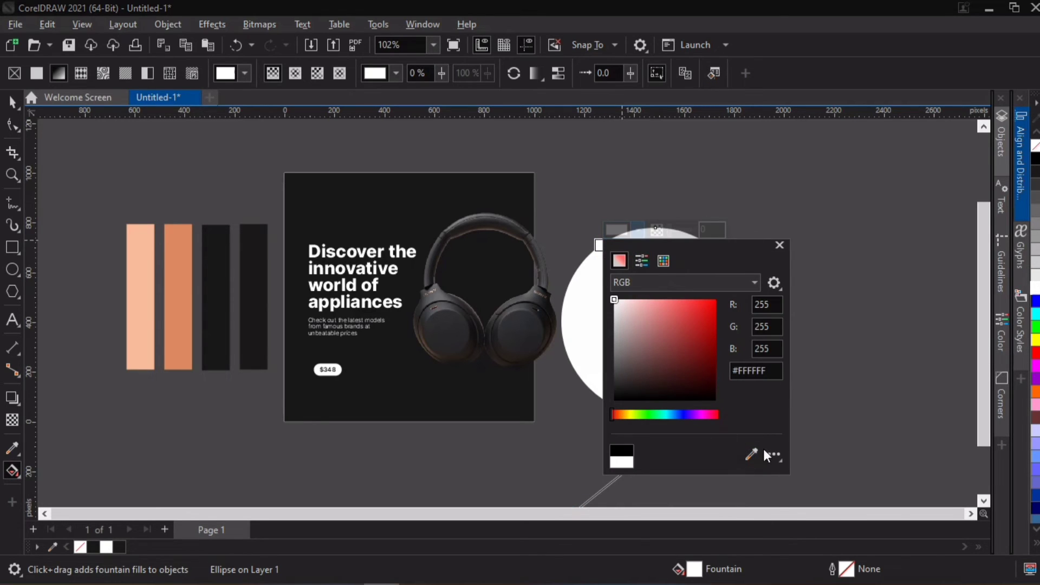
{"action": "left_click", "coordinate": [751, 454]}
{"action": "left_click", "coordinate": [148, 293]}
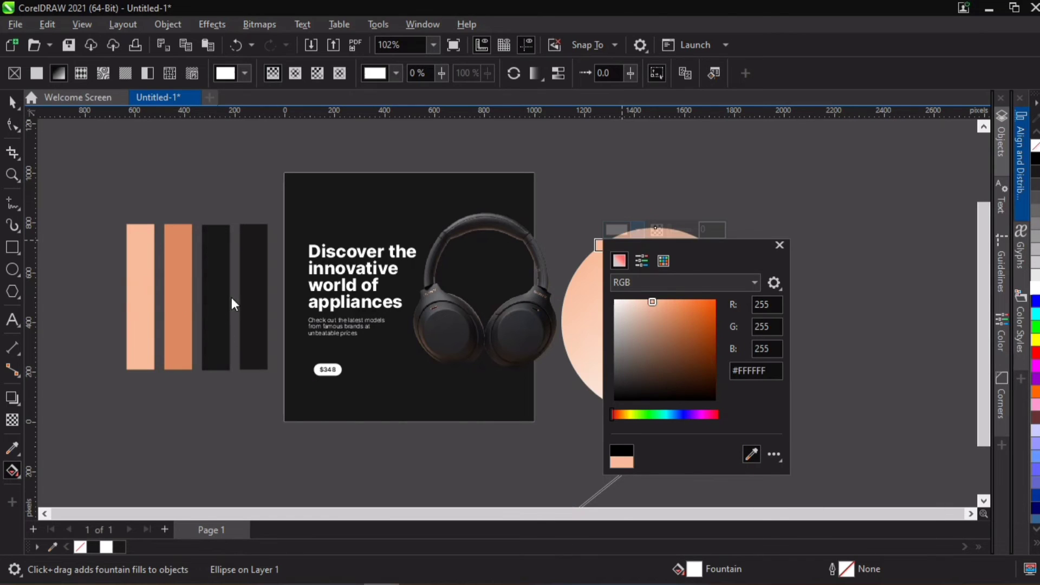
{"action": "left_click", "coordinate": [720, 394]}
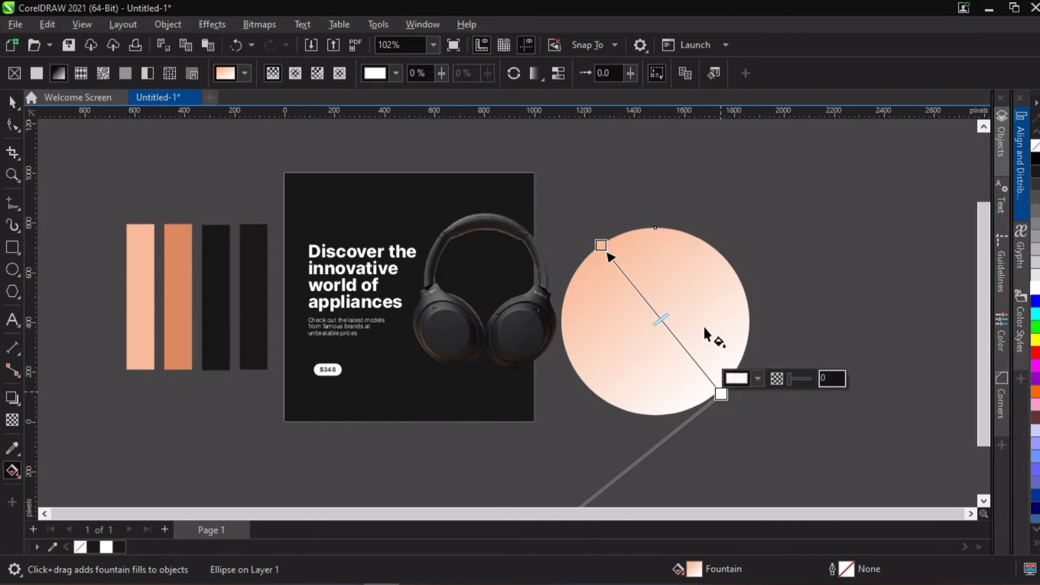
- Set the gradient's lower-right colour to the darker orange sampled from the second swatch and deselect the circle
{"action": "left_click", "coordinate": [756, 380]}
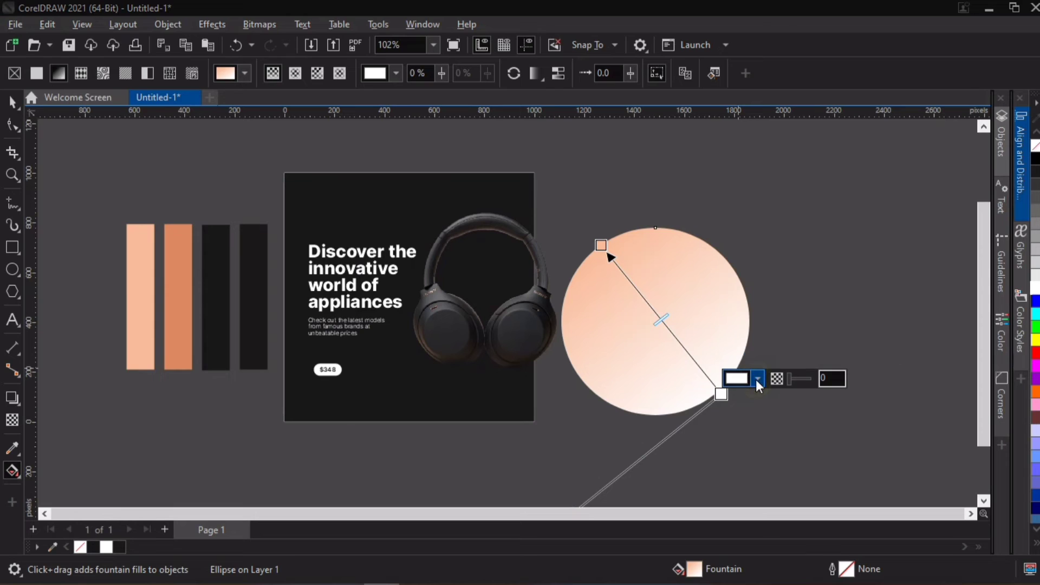
{"action": "left_click", "coordinate": [865, 349]}
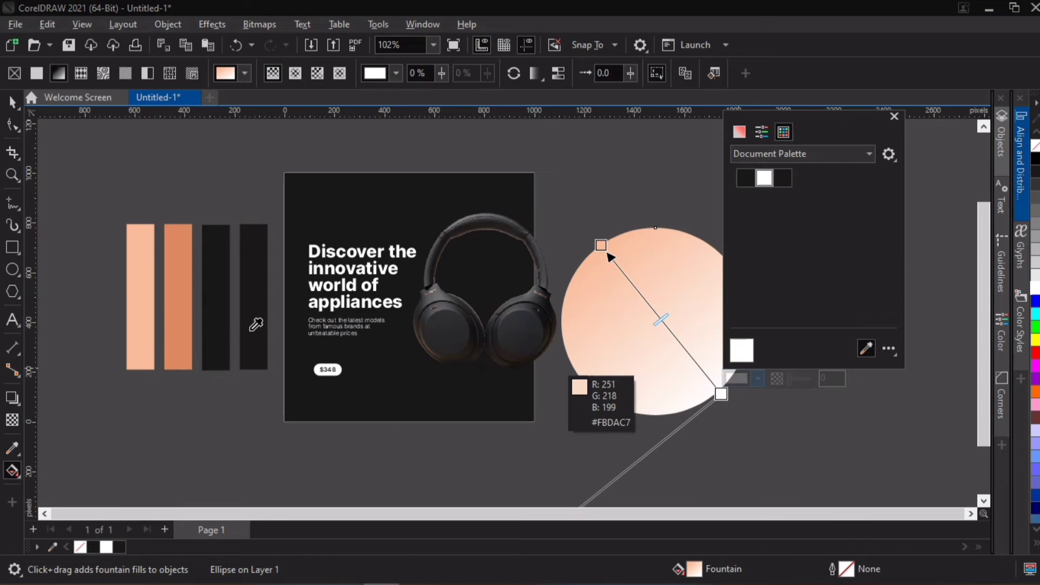
{"action": "left_click", "coordinate": [180, 308]}
{"action": "left_click", "coordinate": [436, 481]}
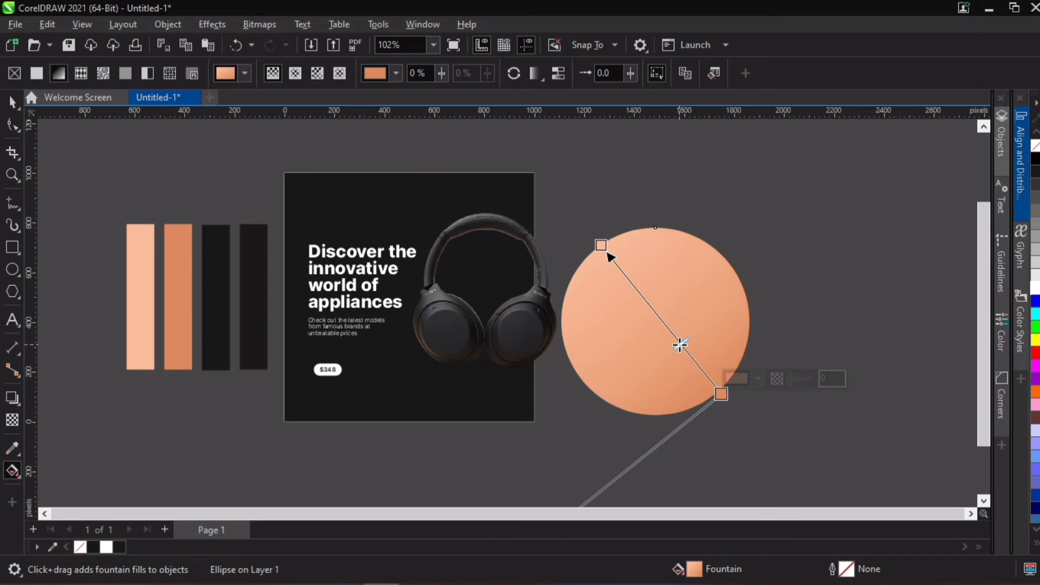
{"action": "left_click", "coordinate": [782, 275]}
{"action": "key", "text": "space"}
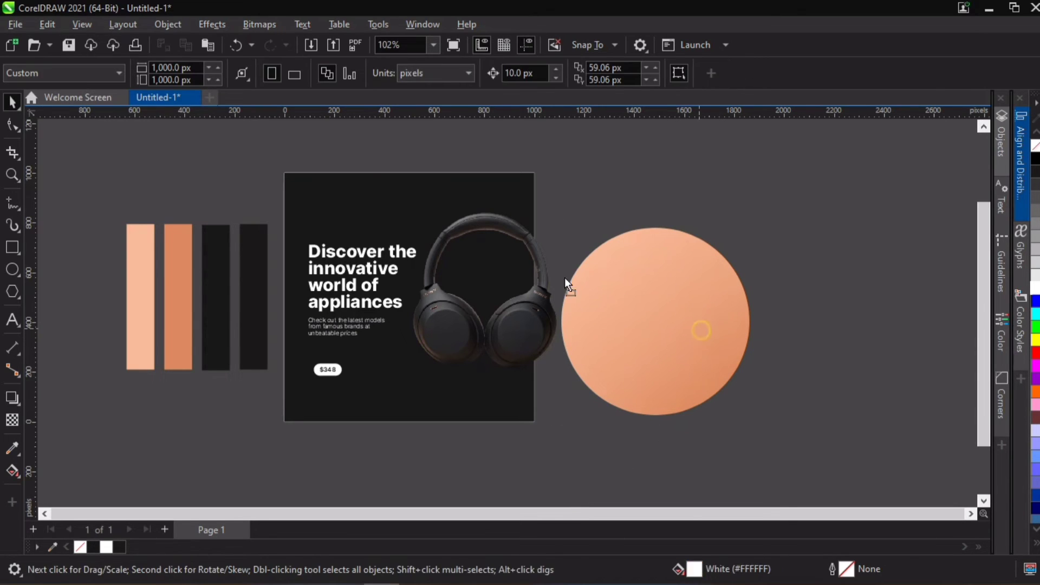
- Move the gradient circle onto the page over the headband's upper-left part and scale it down to about 334 px
{"action": "left_click_drag", "start_coordinate": [697, 331], "coordinate": [469, 215]}
{"action": "left_click_drag", "start_coordinate": [530, 306], "coordinate": [486, 287]}
{"action": "scroll", "coordinate": [455, 320], "scroll_direction": "up", "scroll_amount": 1}
{"action": "scroll", "coordinate": [439, 243], "scroll_direction": "down", "scroll_amount": 2}
{"action": "scroll", "coordinate": [450, 279], "scroll_direction": "up", "scroll_amount": 1}
{"action": "left_click_drag", "start_coordinate": [415, 201], "coordinate": [435, 221]}
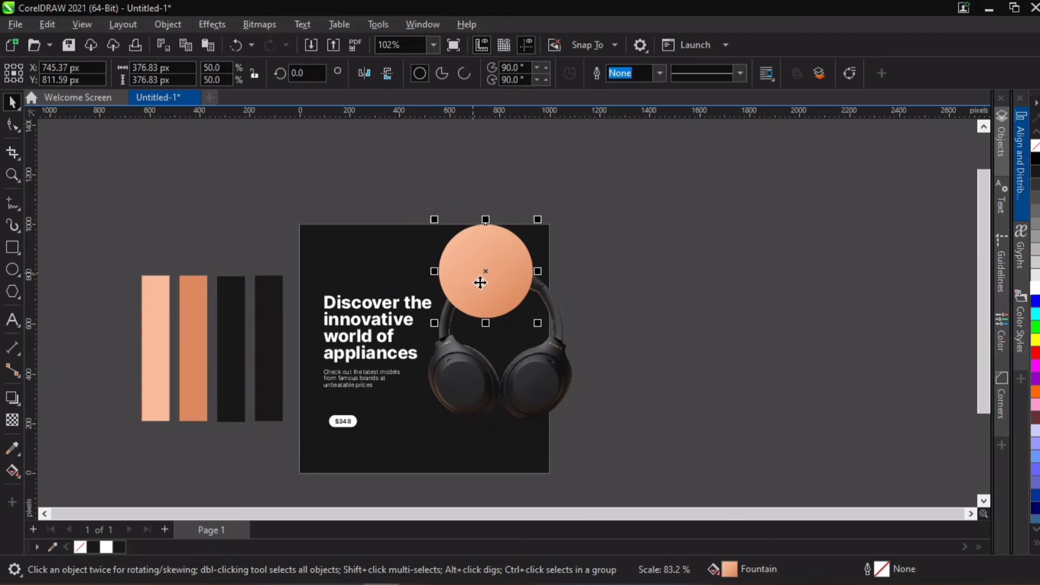
{"action": "left_click_drag", "start_coordinate": [479, 278], "coordinate": [474, 300]}
{"action": "scroll", "coordinate": [502, 287], "scroll_direction": "up", "scroll_amount": 3}
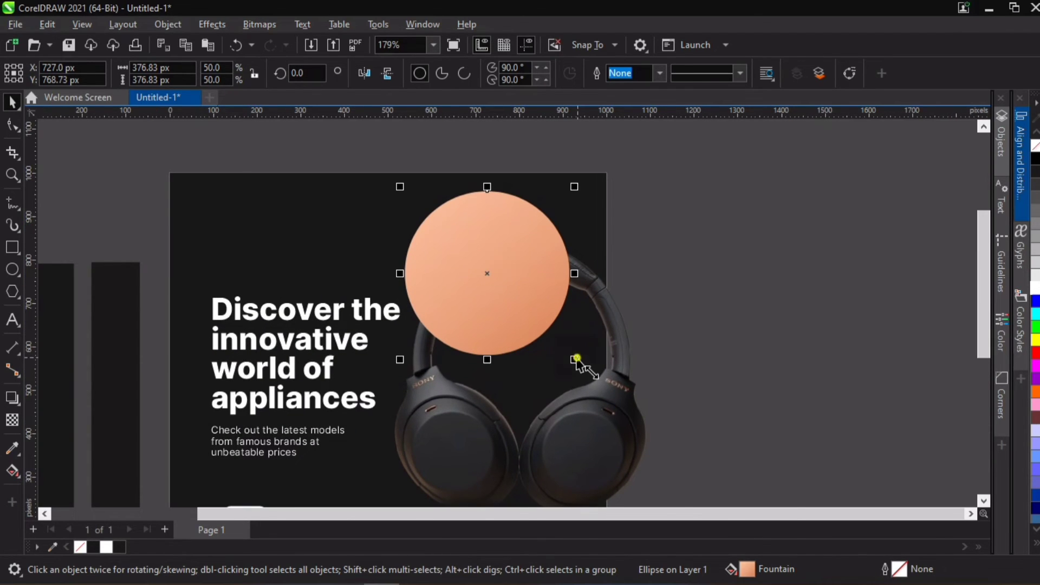
{"action": "left_click_drag", "start_coordinate": [579, 362], "coordinate": [561, 344]}
- Duplicate the circle toward the right ear cup and scale the copy down to about 141 px
{"action": "left_click_drag", "start_coordinate": [483, 297], "coordinate": [523, 376]}
{"action": "scroll", "coordinate": [443, 267], "scroll_direction": "down", "scroll_amount": 2}
{"action": "left_click_drag", "start_coordinate": [577, 399], "coordinate": [533, 328]}
{"action": "scroll", "coordinate": [528, 346], "scroll_direction": "up", "scroll_amount": 3}
{"action": "scroll", "coordinate": [526, 316], "scroll_direction": "down", "scroll_amount": 2}
- Duplicate the large circle over the middle of the headphones and apply a Gaussian Blur with a radius of 177.6 pixels
{"action": "left_click_drag", "start_coordinate": [470, 232], "coordinate": [482, 311]}
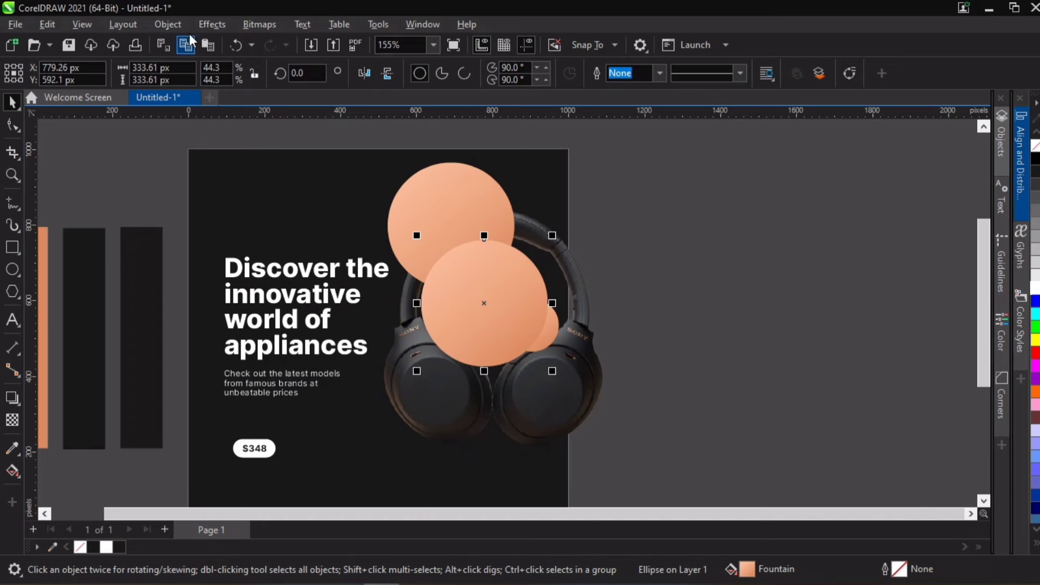
{"action": "left_click", "coordinate": [200, 30]}
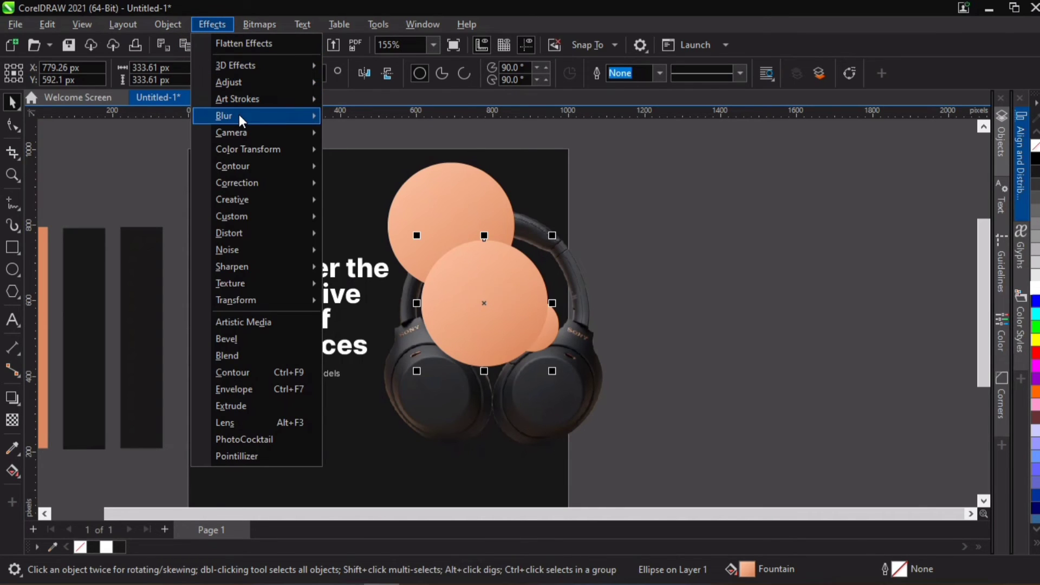
{"action": "mouse_move", "coordinate": [261, 115]}
{"action": "left_click", "coordinate": [390, 154]}
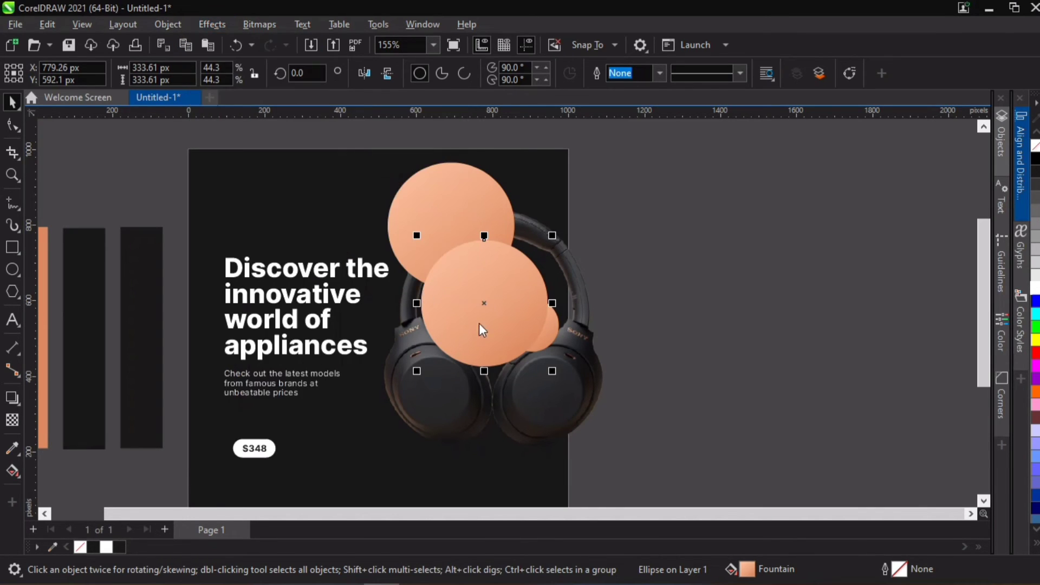
{"action": "left_click_drag", "start_coordinate": [530, 237], "coordinate": [781, 183]}
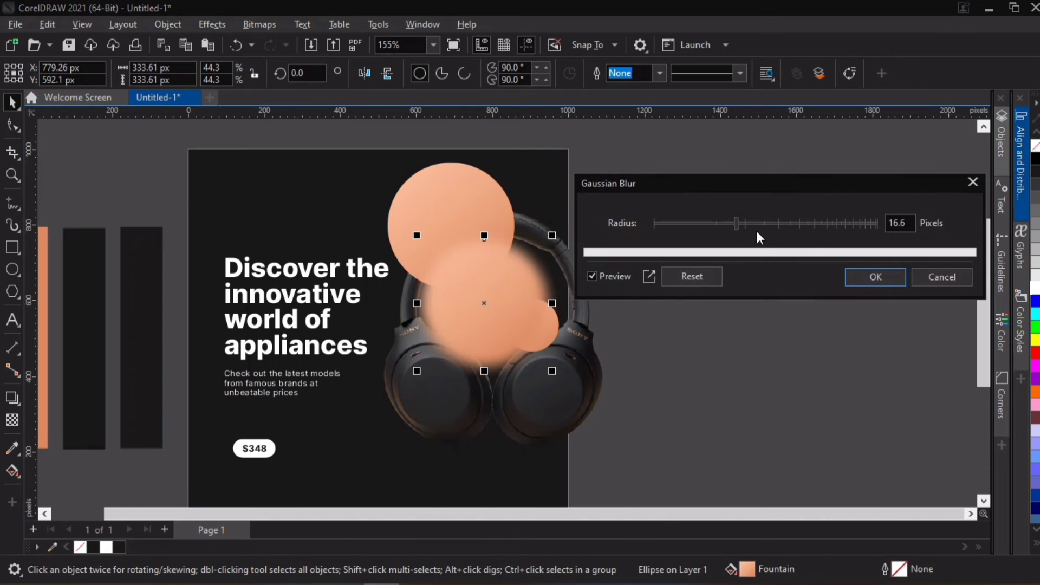
{"action": "left_click", "coordinate": [776, 228]}
{"action": "left_click_drag", "start_coordinate": [779, 233], "coordinate": [860, 227]}
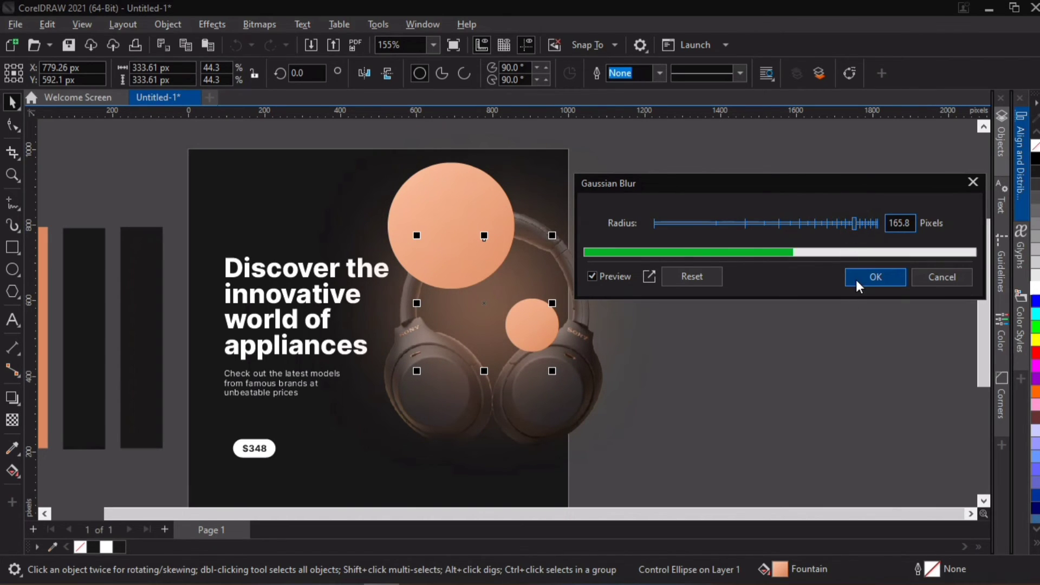
{"action": "left_click", "coordinate": [859, 277]}
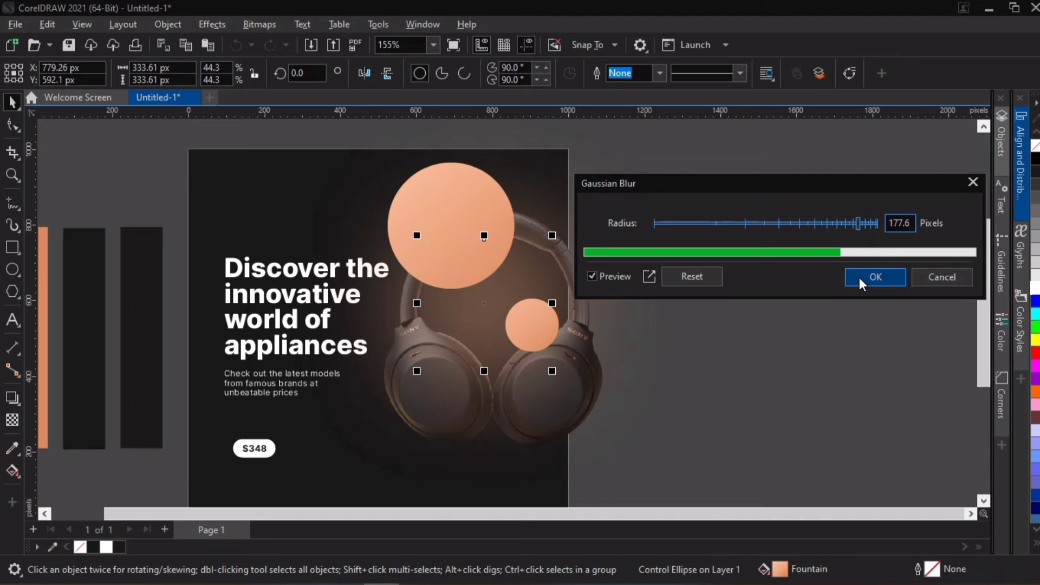
- Bring the headphone image to the front, above the blurred glow and both gradient circles
{"action": "left_click", "coordinate": [553, 331]}
{"action": "left_click", "coordinate": [452, 195]}
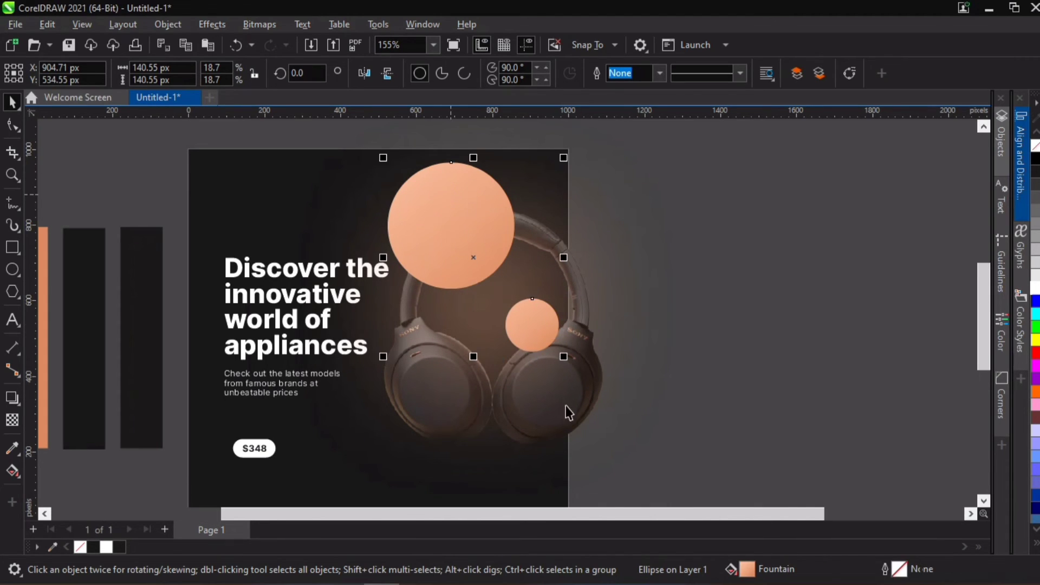
{"action": "left_click", "coordinate": [585, 402], "text": "shift"}
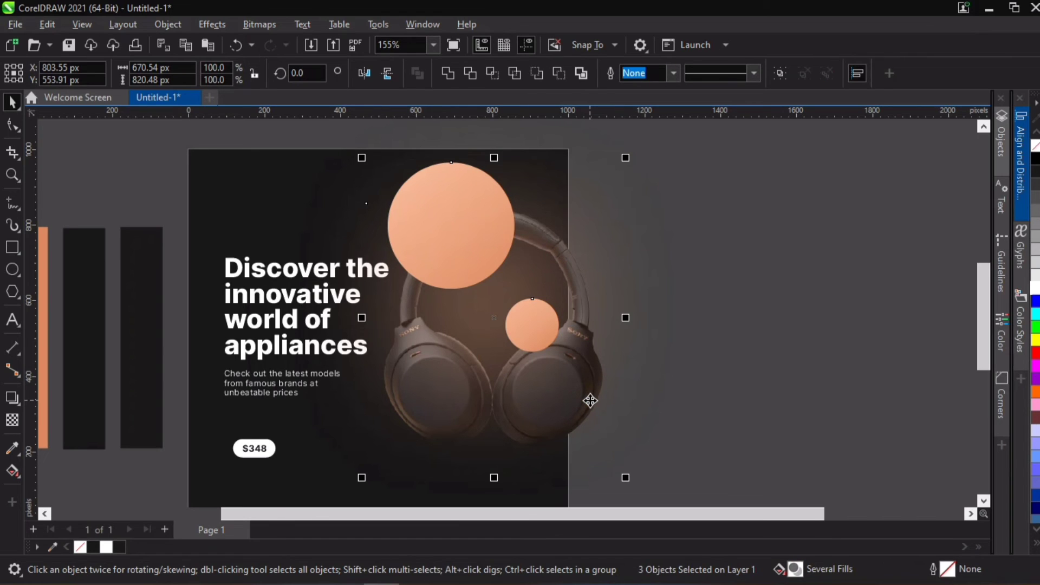
{"action": "key", "text": "ctrl+Page_Down"}
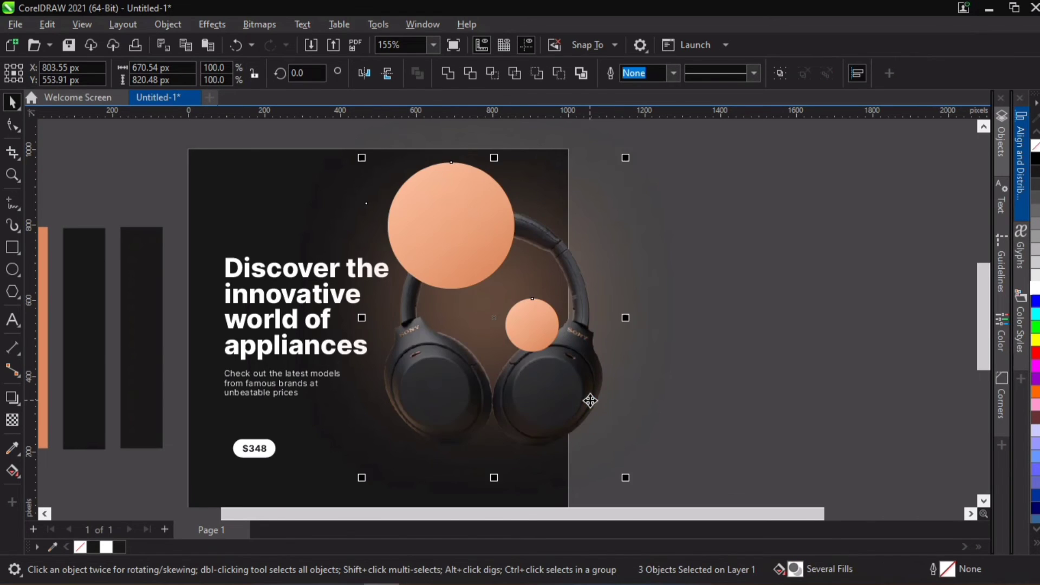
{"action": "left_click", "coordinate": [665, 347]}
{"action": "left_click", "coordinate": [573, 390]}
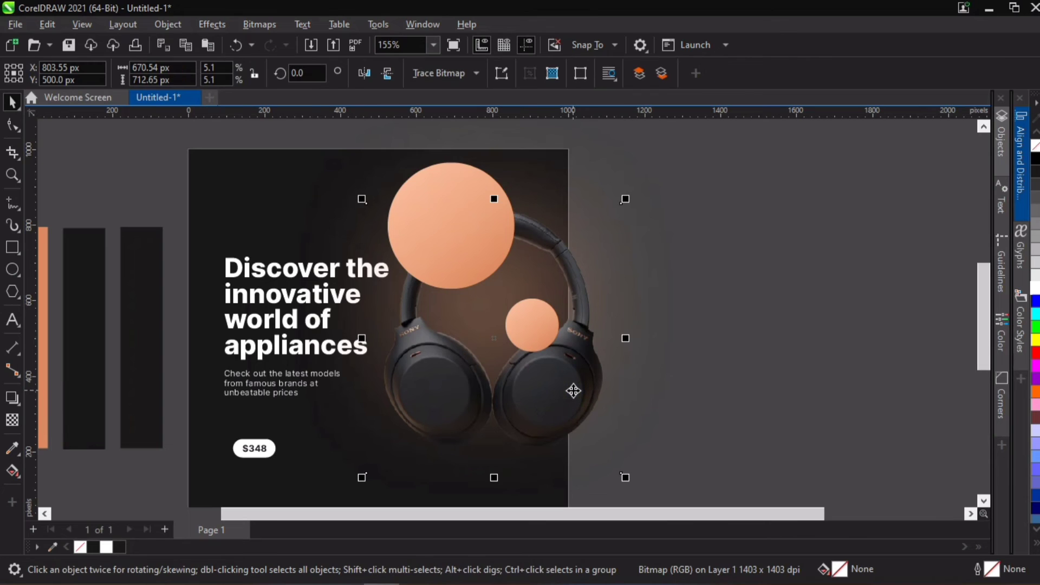
{"action": "key", "text": "shift+Page_Up"}
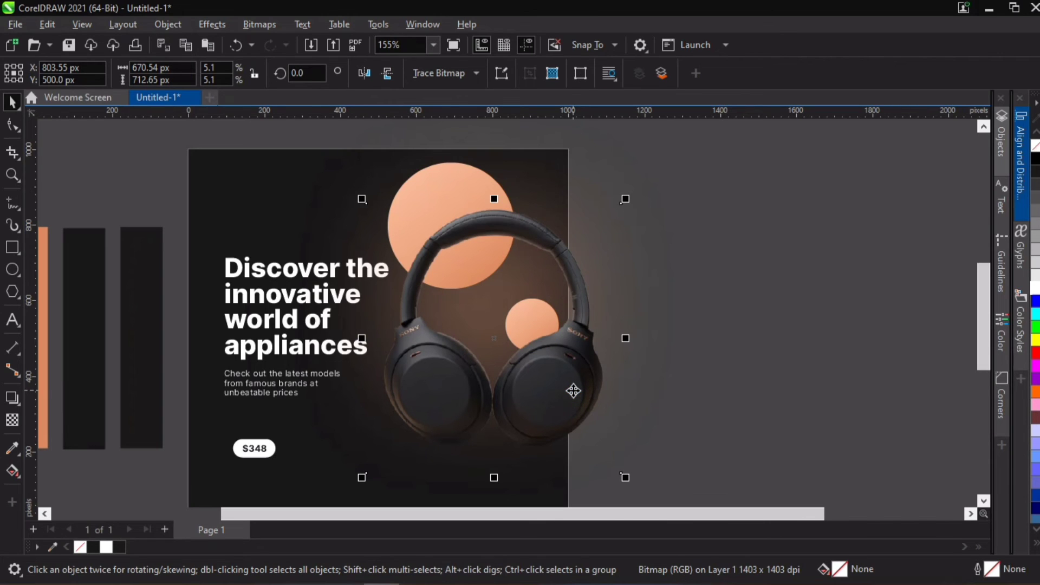
{"action": "left_click", "coordinate": [693, 292]}
- Copy the large circle's gradient fill onto the headline text and the $348 price pill
{"action": "scroll", "coordinate": [688, 284], "scroll_direction": "down", "scroll_amount": 1}
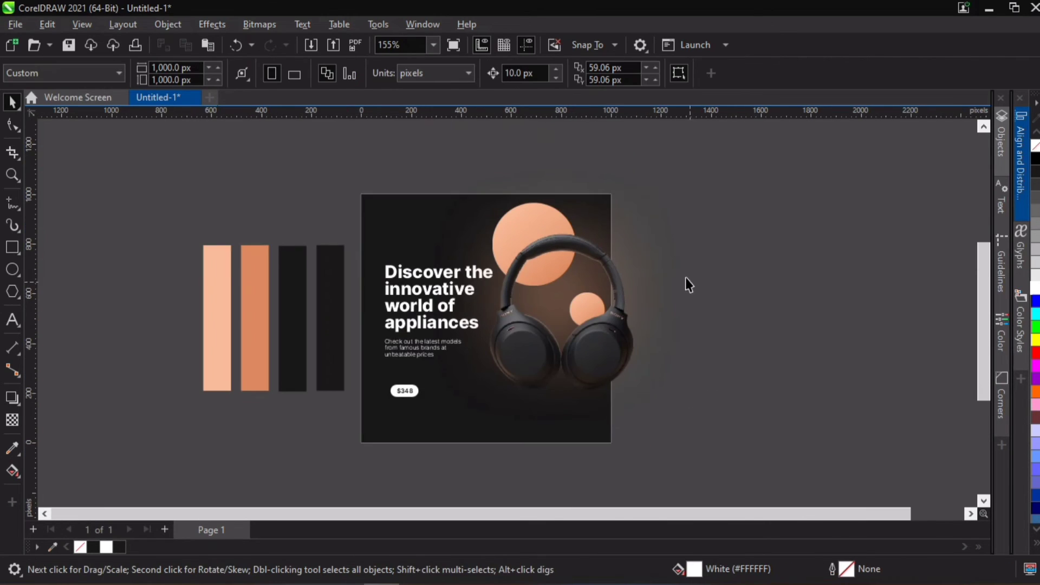
{"action": "left_click", "coordinate": [532, 216]}
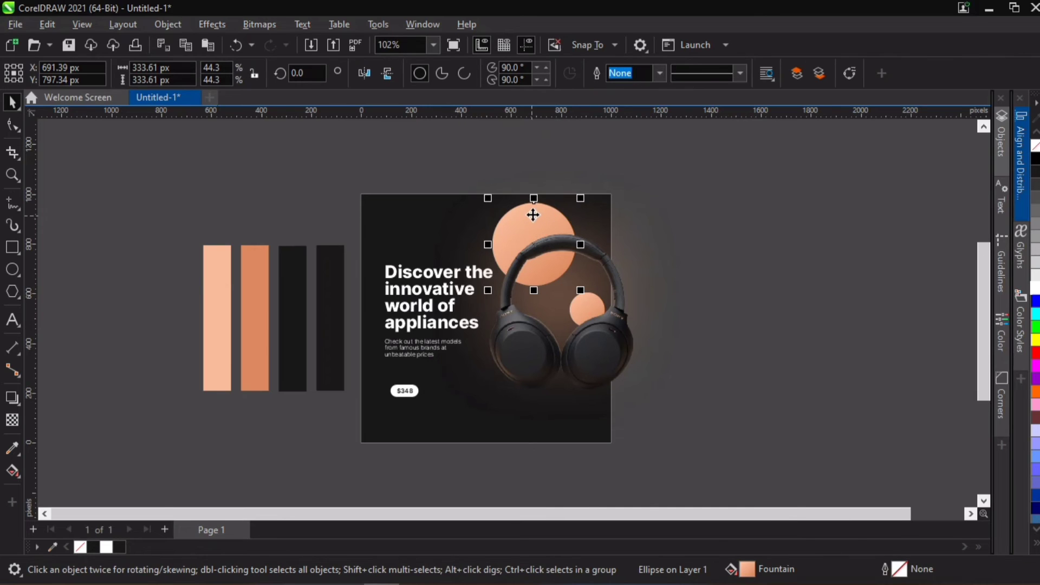
{"action": "scroll", "coordinate": [531, 214], "scroll_direction": "up", "scroll_amount": 1}
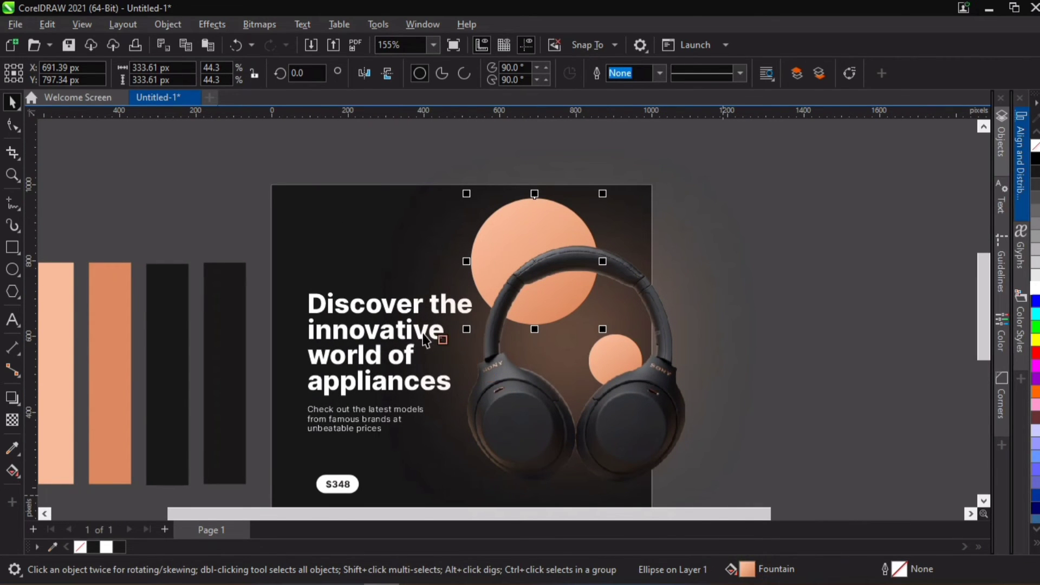
{"action": "left_click_drag", "start_coordinate": [439, 337], "coordinate": [438, 336]}
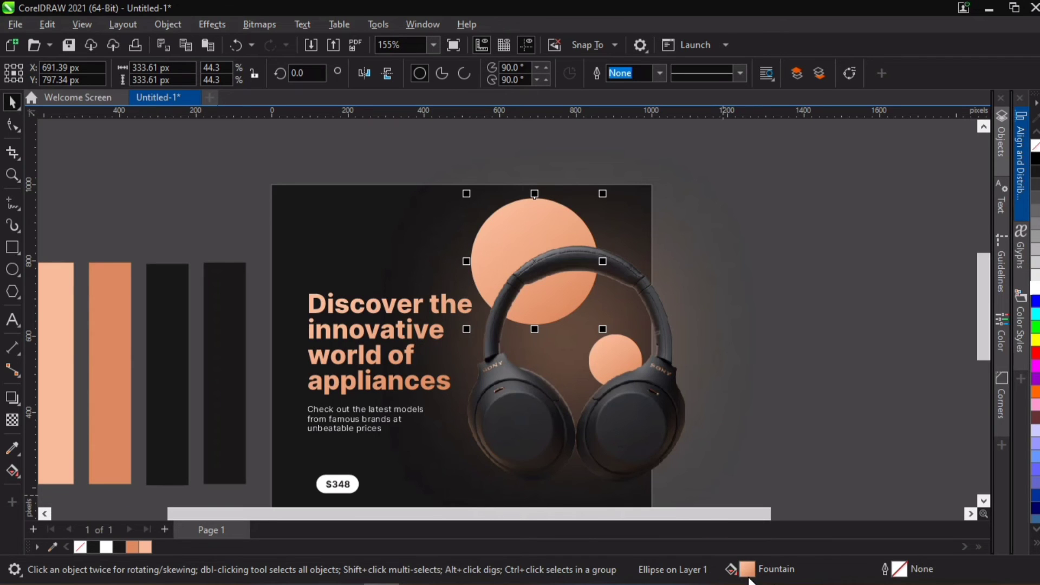
{"action": "left_click_drag", "start_coordinate": [747, 569], "coordinate": [362, 484]}
- Duplicate the gradient price pill so the copy partly overlaps the original from below
{"action": "scroll", "coordinate": [446, 379], "scroll_direction": "down", "scroll_amount": 3}
{"action": "scroll", "coordinate": [388, 469], "scroll_direction": "up", "scroll_amount": 7}
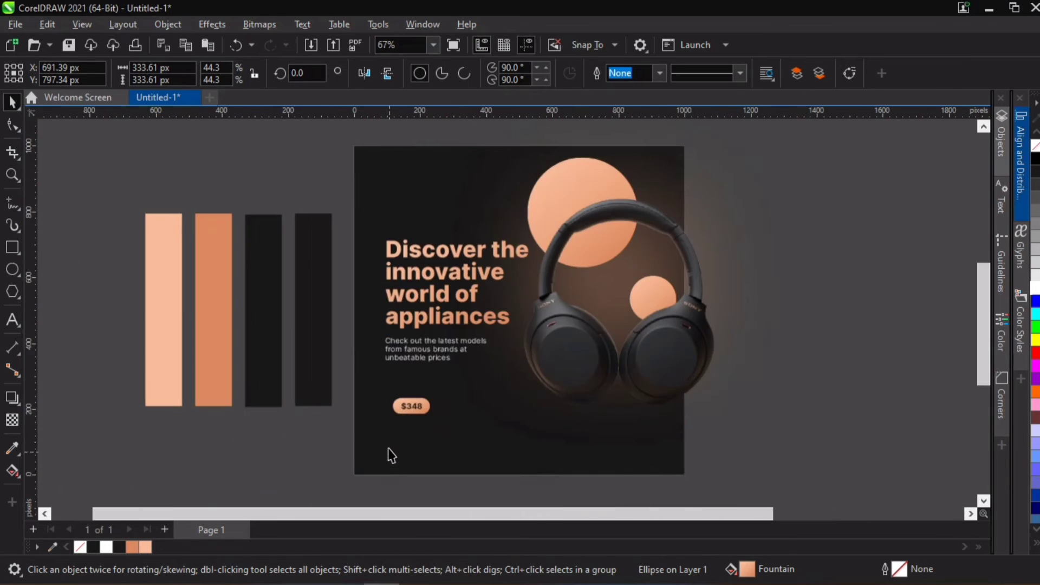
{"action": "left_click_drag", "start_coordinate": [531, 313], "coordinate": [518, 358]}
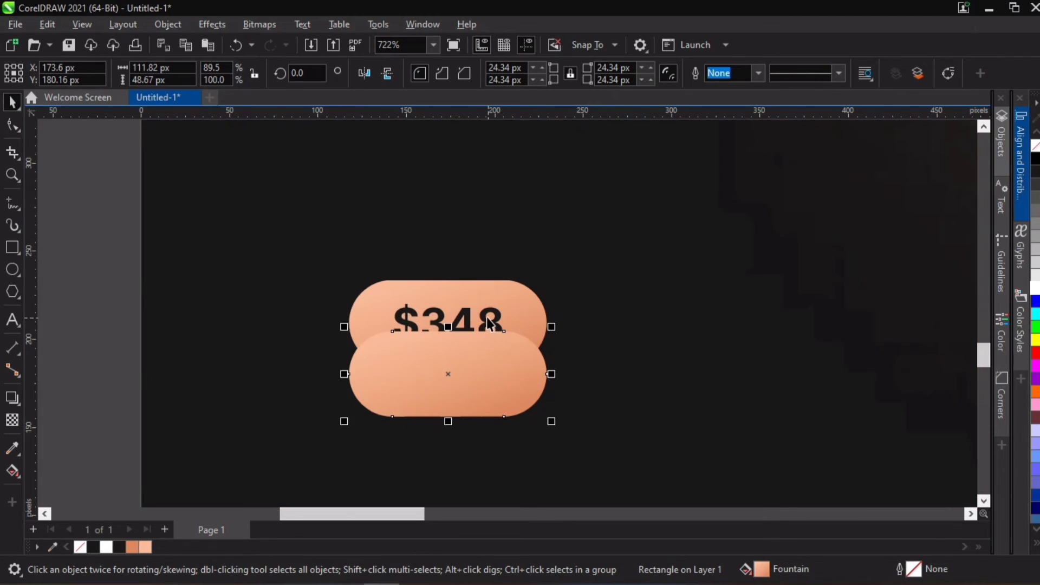
- Group the original pill with its $348 text and bring the group in front of the duplicate pill
{"action": "left_click", "coordinate": [489, 293], "text": "shift"}
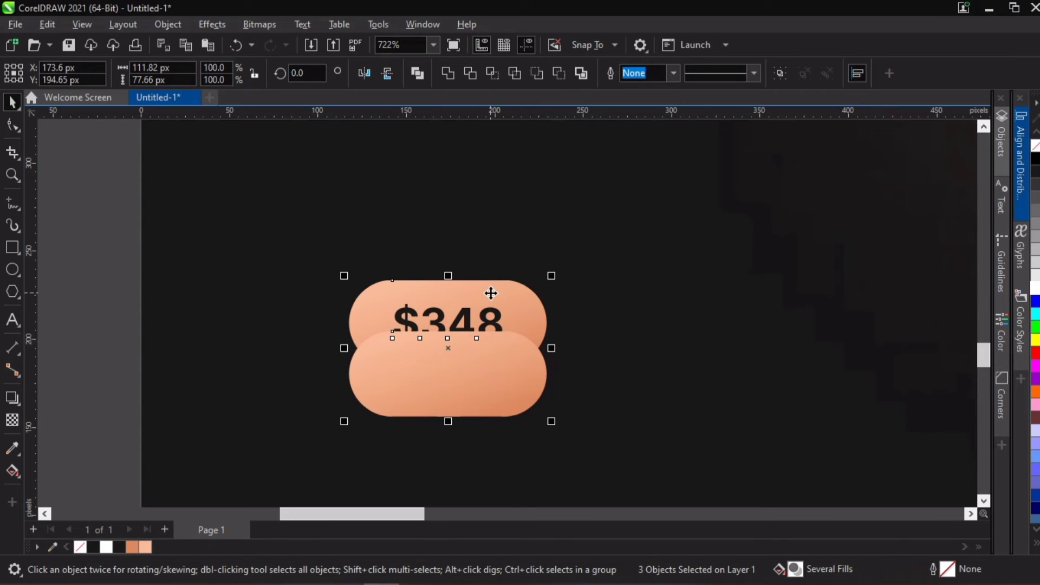
{"action": "key", "text": "ctrl+g"}
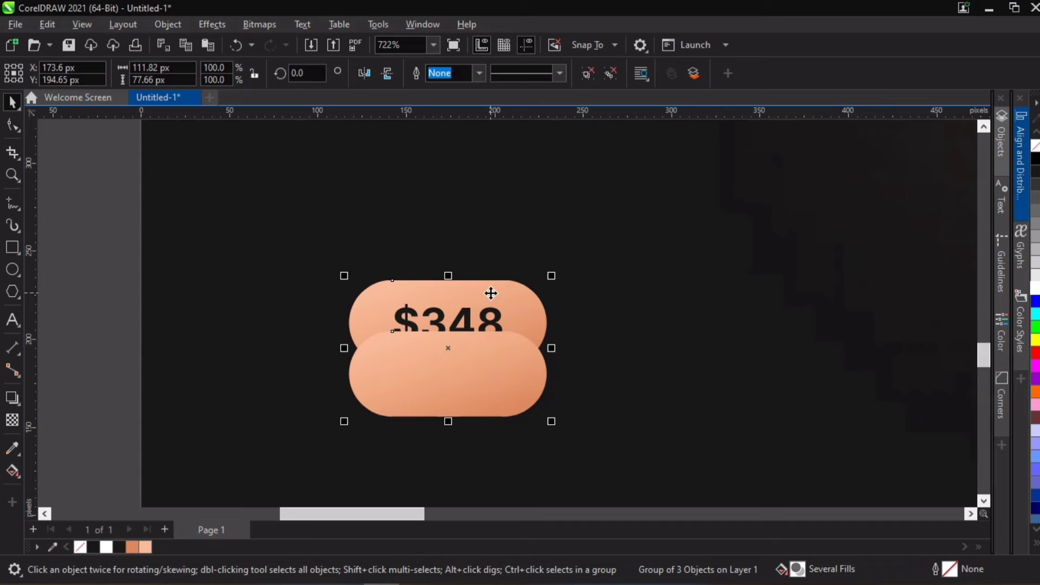
{"action": "key", "text": "ctrl+u"}
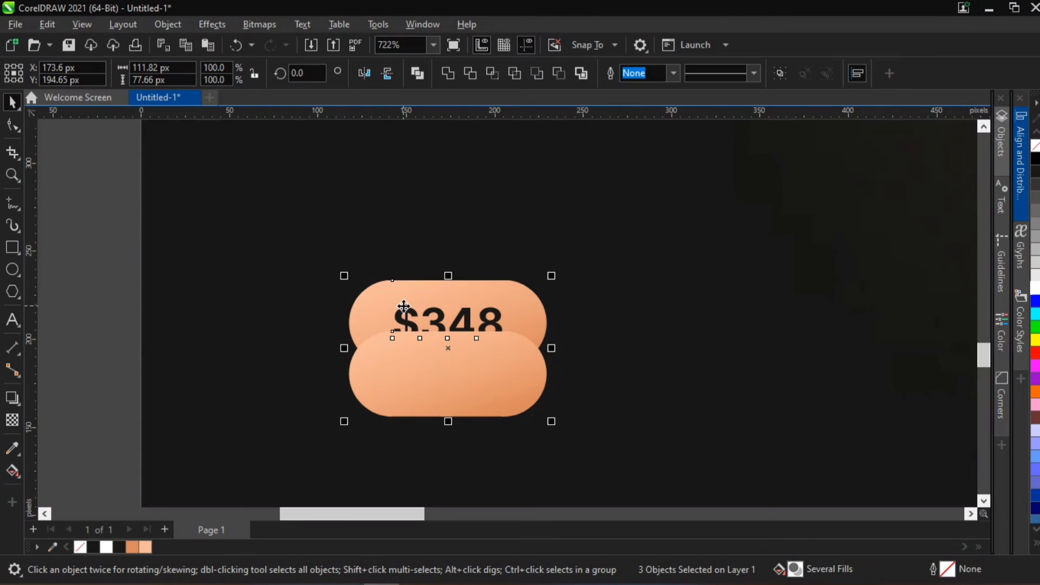
{"action": "left_click", "coordinate": [405, 397], "text": "shift"}
{"action": "key", "text": "ctrl+g"}
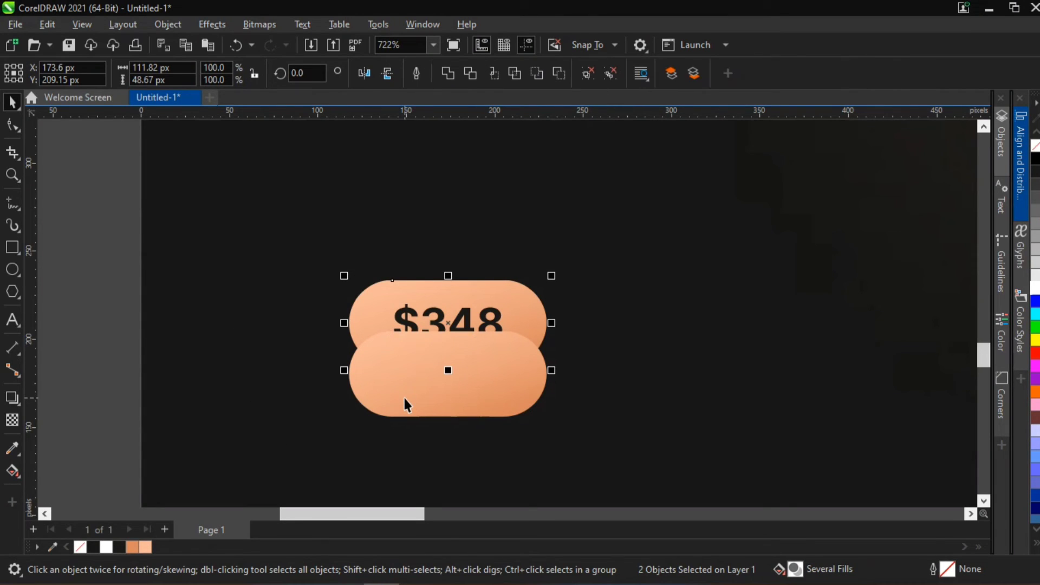
{"action": "key", "text": "ctrl+Page_Up"}
- Apply a Gaussian Blur with a radius of 10 pixels to the duplicate pill
{"action": "left_click", "coordinate": [396, 412]}
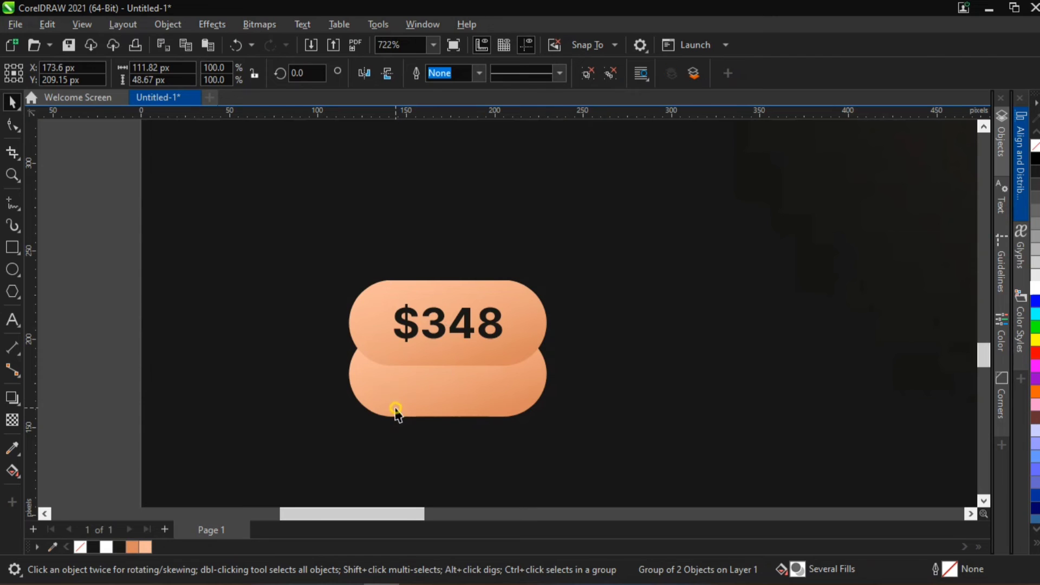
{"action": "left_click", "coordinate": [216, 25]}
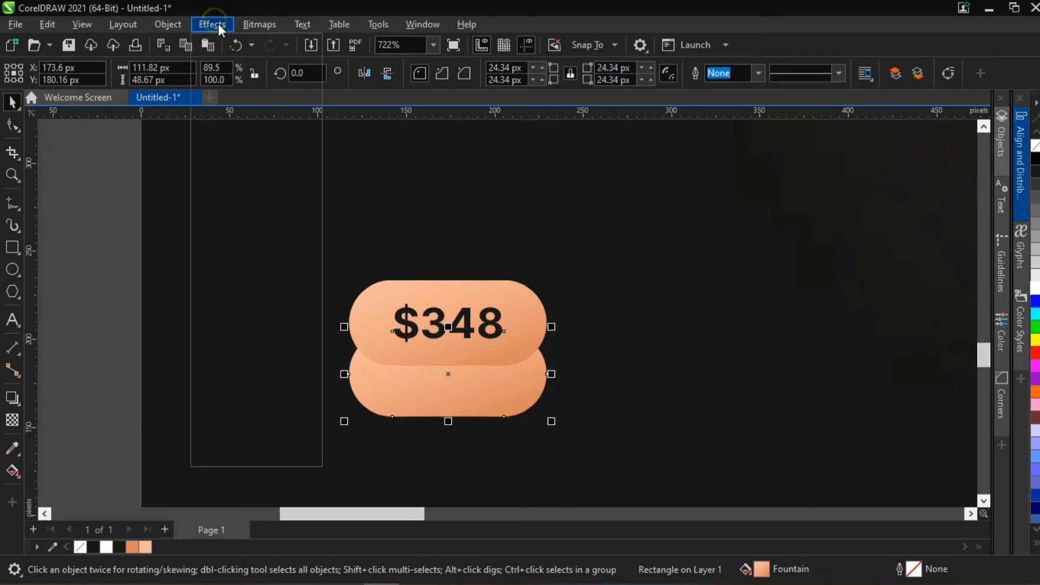
{"action": "mouse_move", "coordinate": [252, 114]}
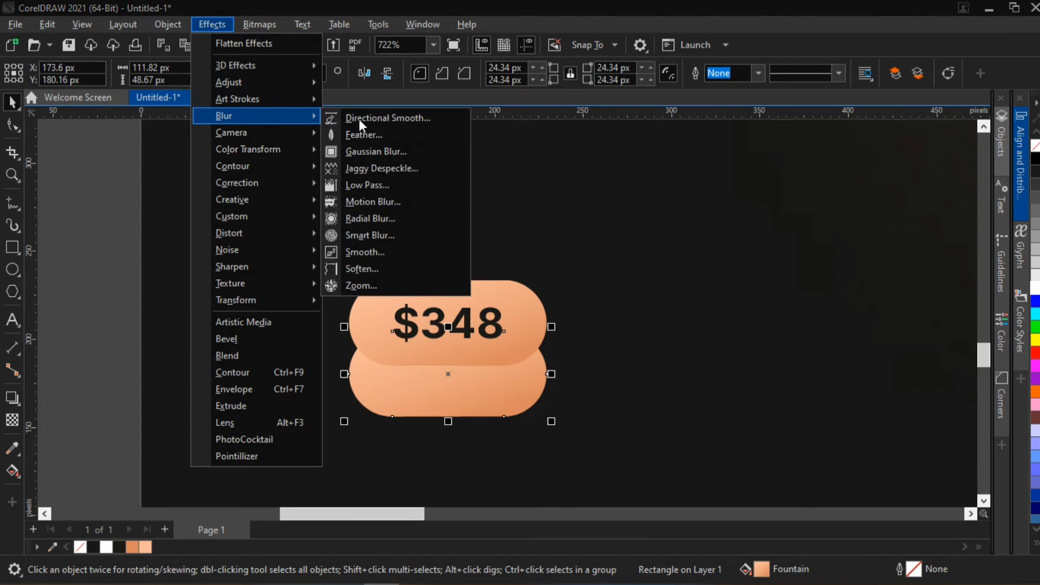
{"action": "left_click", "coordinate": [380, 151]}
{"action": "left_click_drag", "start_coordinate": [526, 235], "coordinate": [737, 218]}
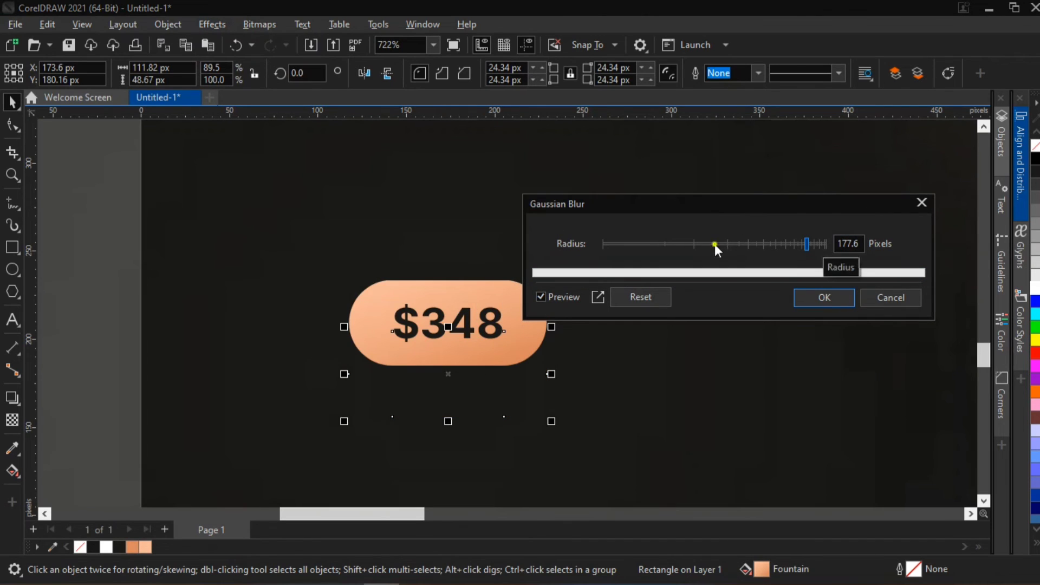
{"action": "left_click", "coordinate": [693, 243]}
{"action": "left_click_drag", "start_coordinate": [681, 243], "coordinate": [649, 245]}
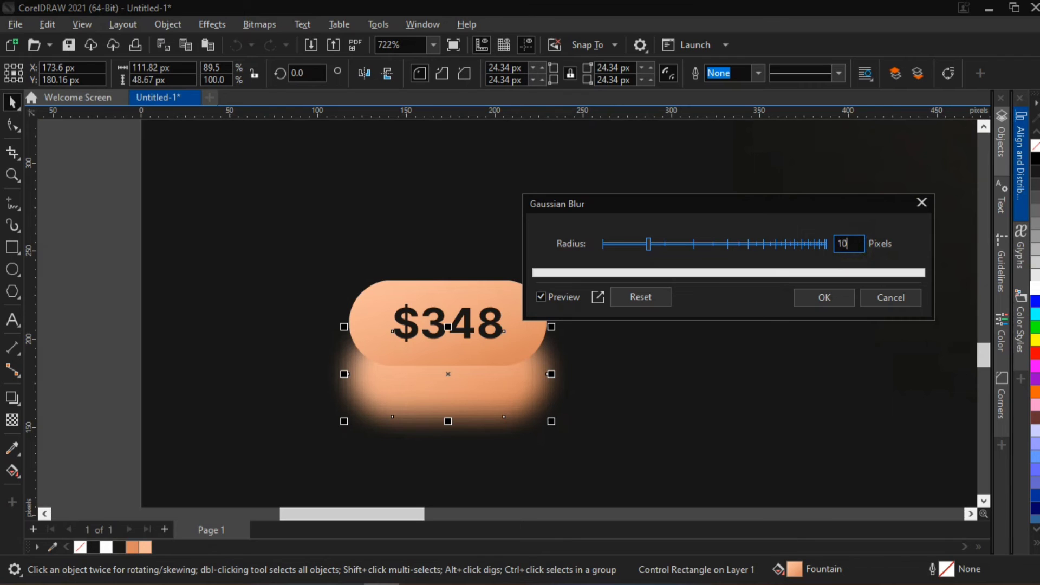
{"action": "left_click", "coordinate": [826, 299]}
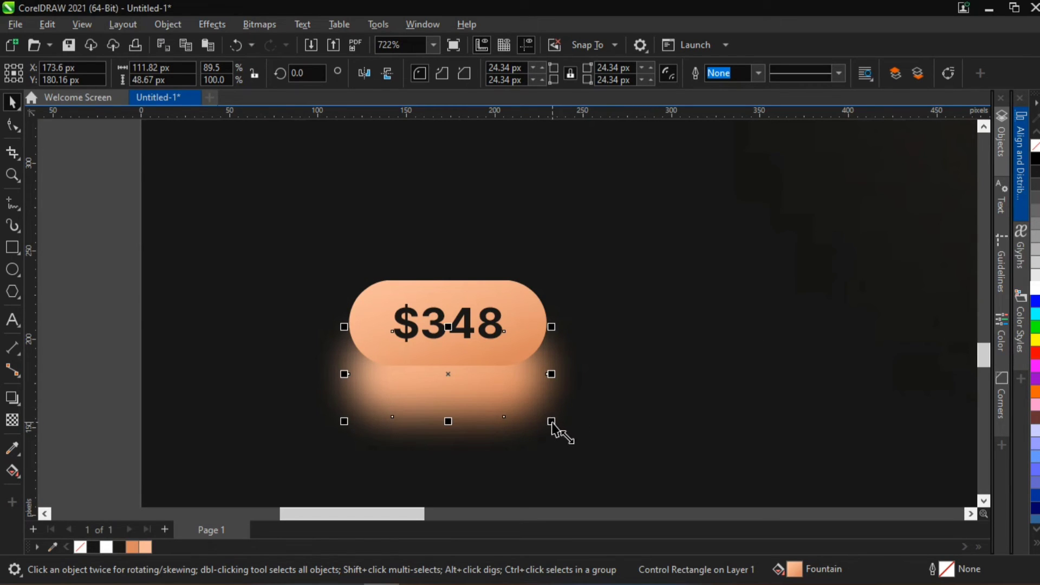
- Scale the blurred pill down to about 90 × 39 px and move it up 30 px behind the price button
{"action": "left_click_drag", "start_coordinate": [551, 421], "coordinate": [532, 412]}
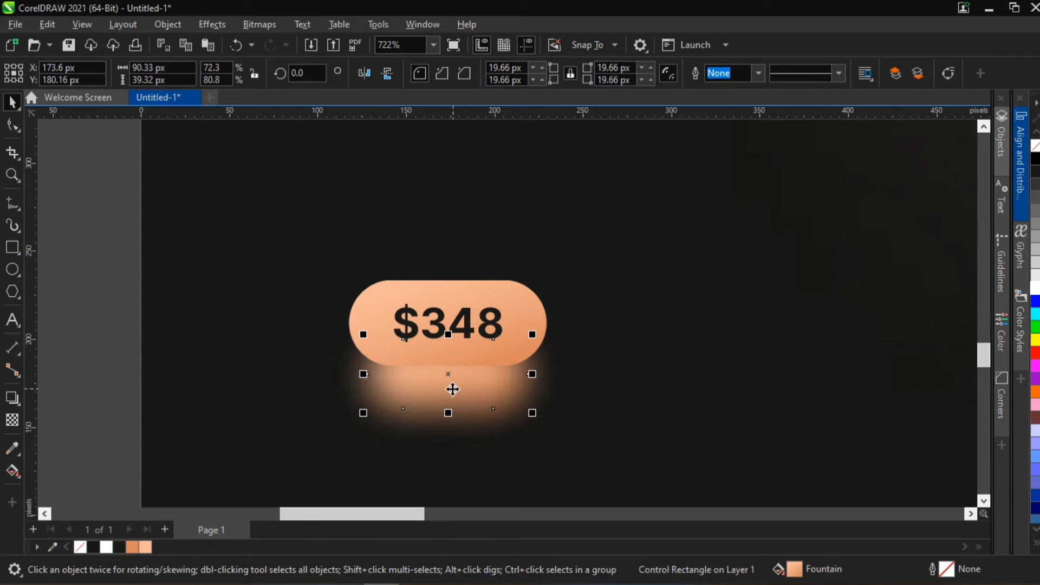
{"action": "key", "text": "shift+Up"}
{"action": "key", "text": "shift+Up"}
{"action": "key", "text": "shift+Up"}
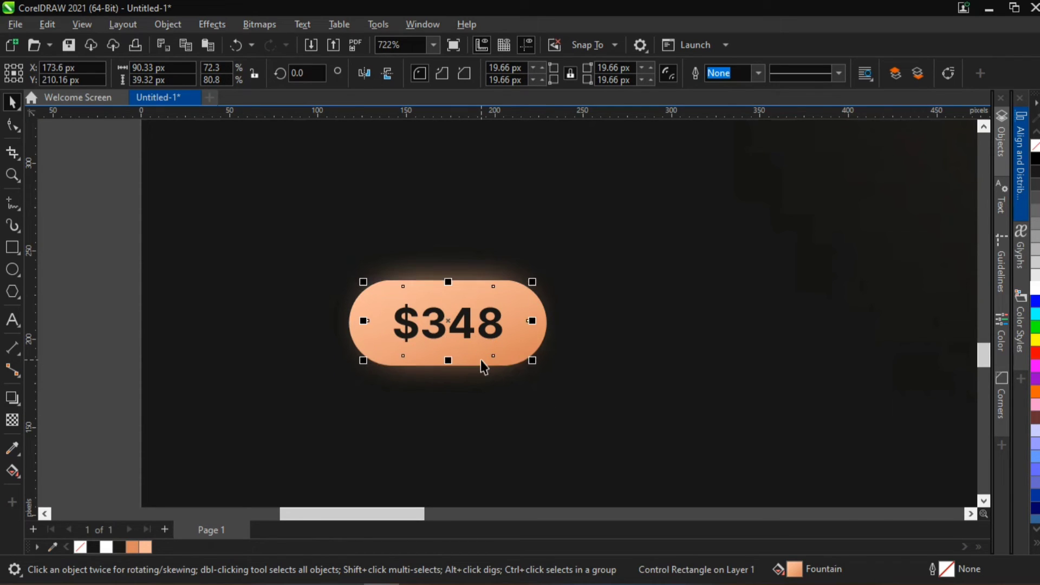
- Recentre the blurred pill behind the $348 button and enlarge it to about 93.5 × 40.7 px
{"action": "key", "text": "shift+Down"}
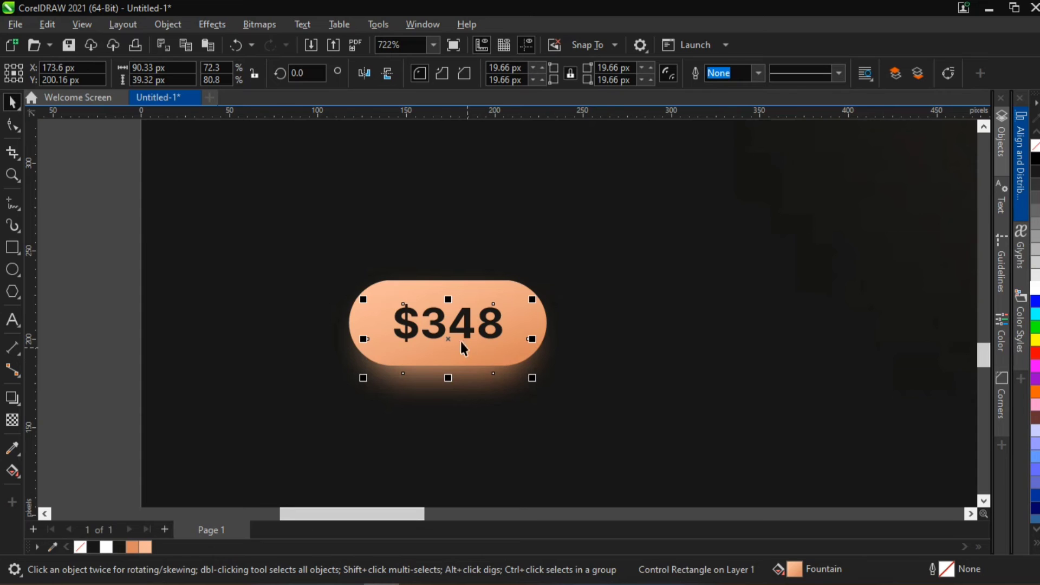
{"action": "scroll", "coordinate": [445, 297], "scroll_direction": "up", "scroll_amount": 1}
{"action": "left_click_drag", "start_coordinate": [449, 358], "coordinate": [449, 340]}
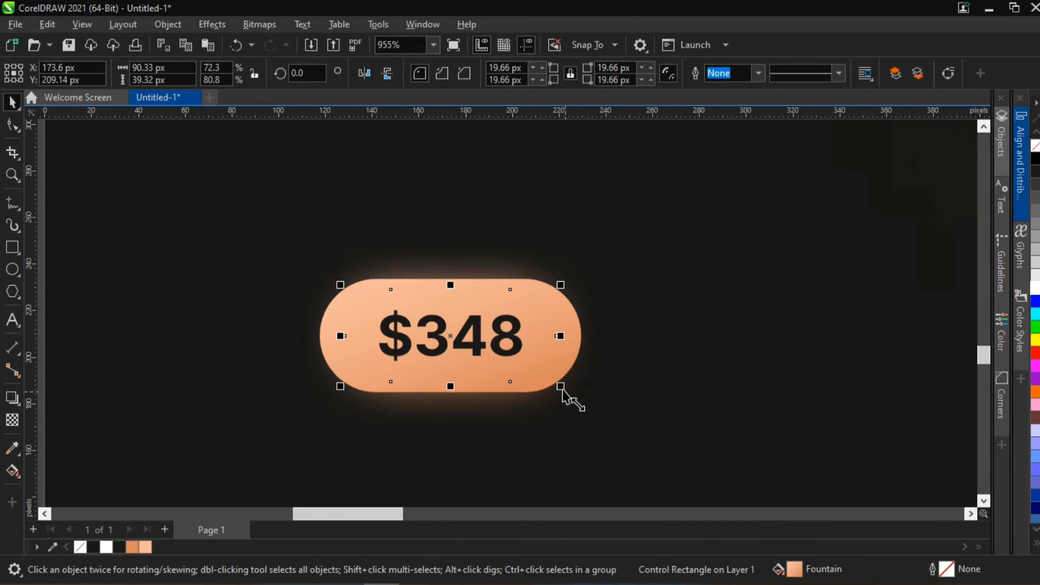
{"action": "left_click_drag", "start_coordinate": [562, 390], "coordinate": [568, 394]}
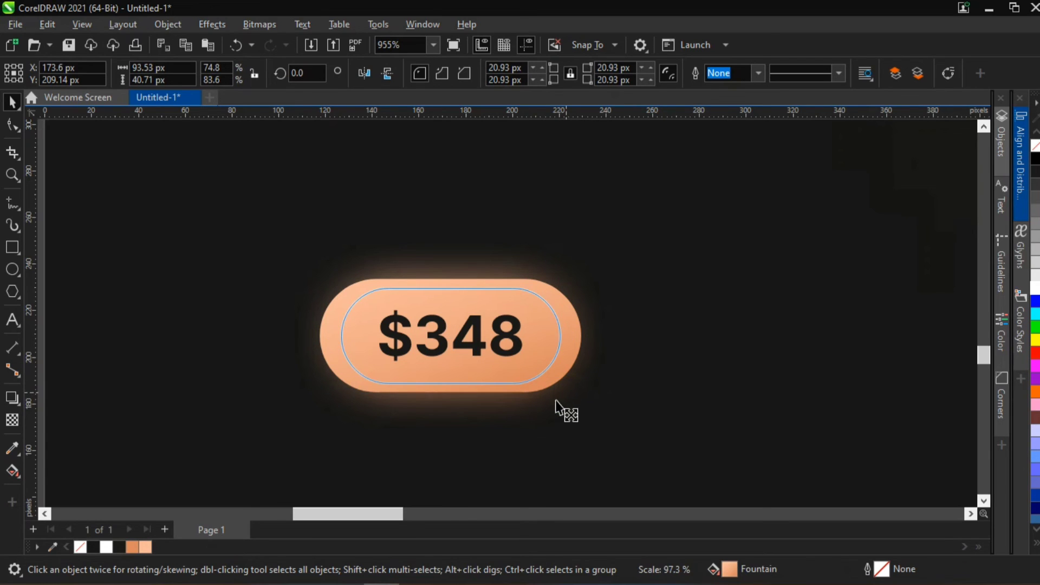
{"action": "left_click", "coordinate": [469, 413]}
{"action": "scroll", "coordinate": [459, 409], "scroll_direction": "down", "scroll_amount": 3}
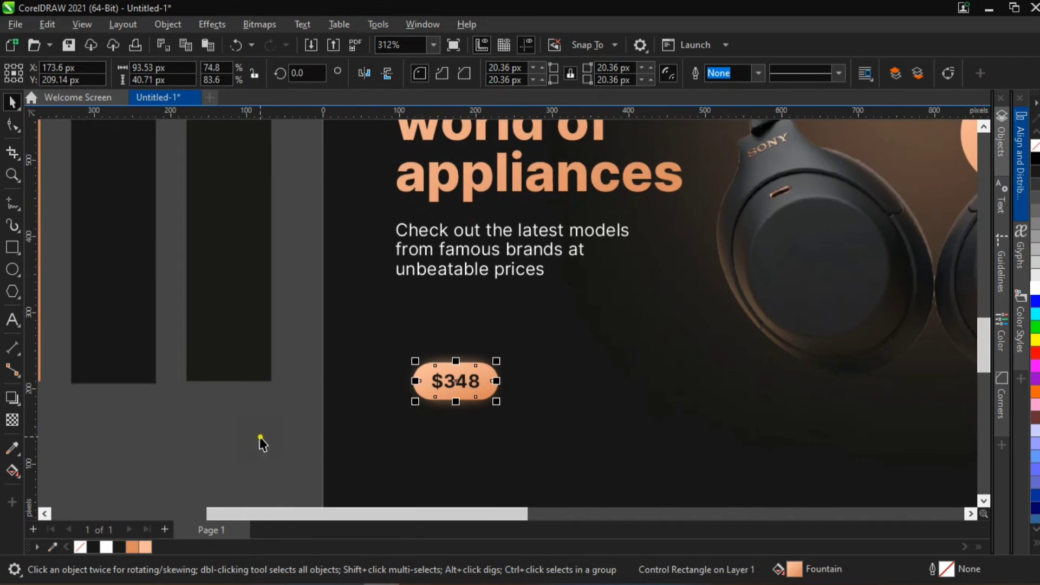
{"action": "left_click", "coordinate": [259, 436]}
- PowerClip the headline, tagline, price button, circles, headphones and glow inside the dark background square
{"action": "scroll", "coordinate": [441, 330], "scroll_direction": "down", "scroll_amount": 3}
{"action": "scroll", "coordinate": [412, 374], "scroll_direction": "down", "scroll_amount": 2}
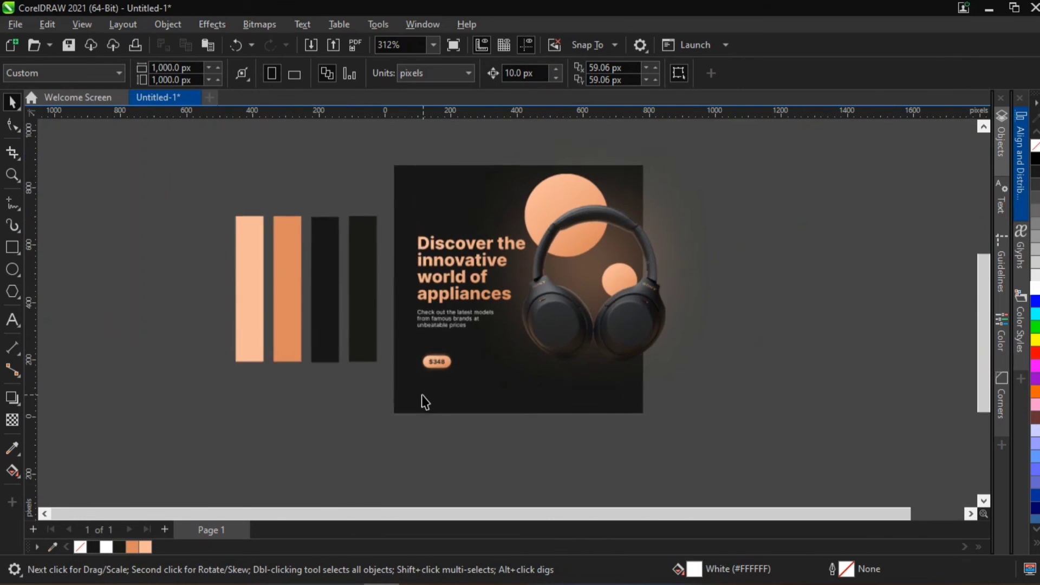
{"action": "scroll", "coordinate": [379, 303], "scroll_direction": "up", "scroll_amount": 2}
{"action": "scroll", "coordinate": [428, 297], "scroll_direction": "down", "scroll_amount": 2}
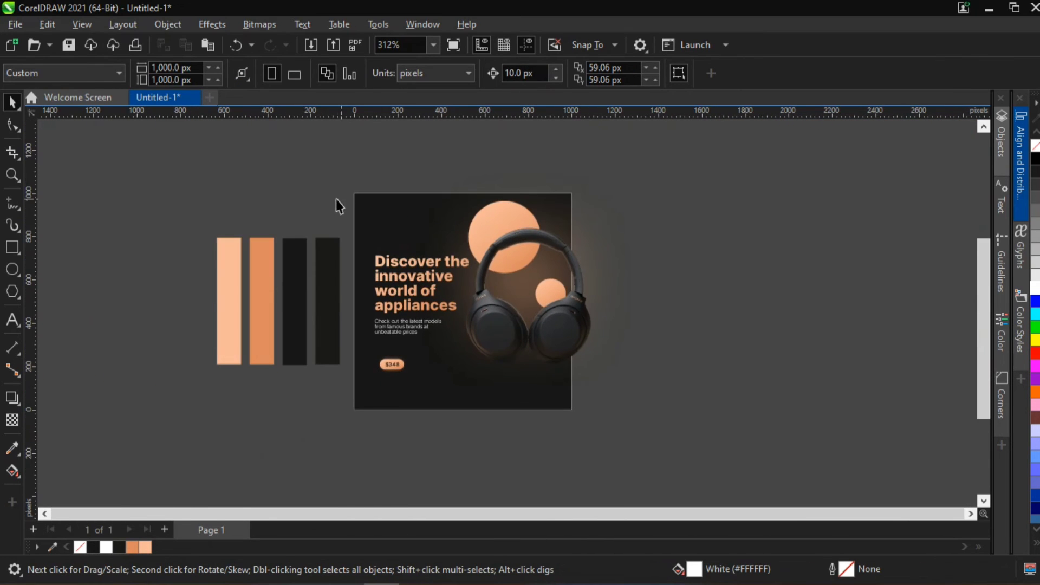
{"action": "left_click_drag", "start_coordinate": [336, 200], "coordinate": [631, 421]}
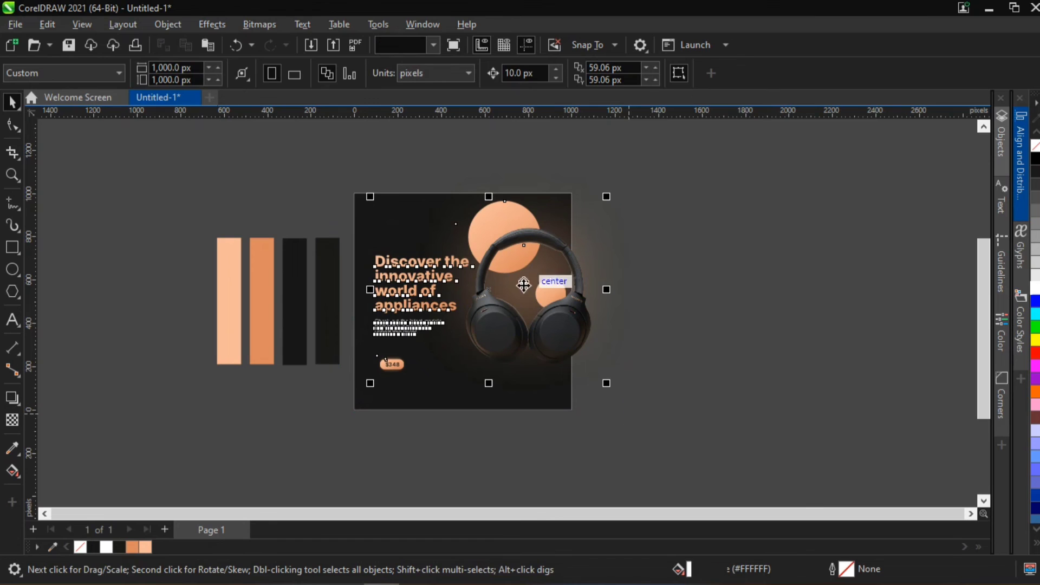
{"action": "right_click", "coordinate": [558, 322]}
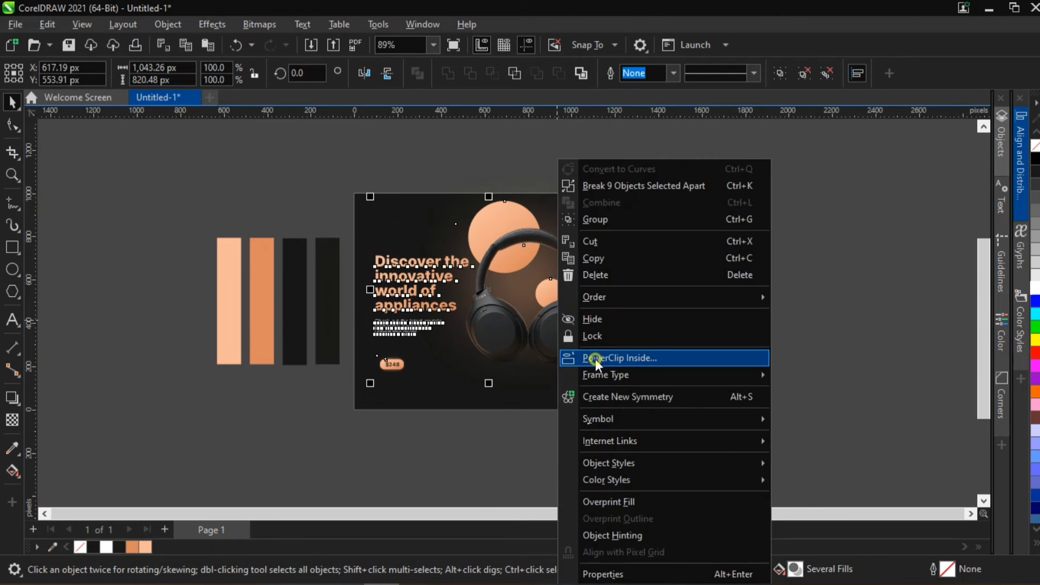
{"action": "left_click", "coordinate": [596, 359]}
{"action": "left_click", "coordinate": [364, 208]}
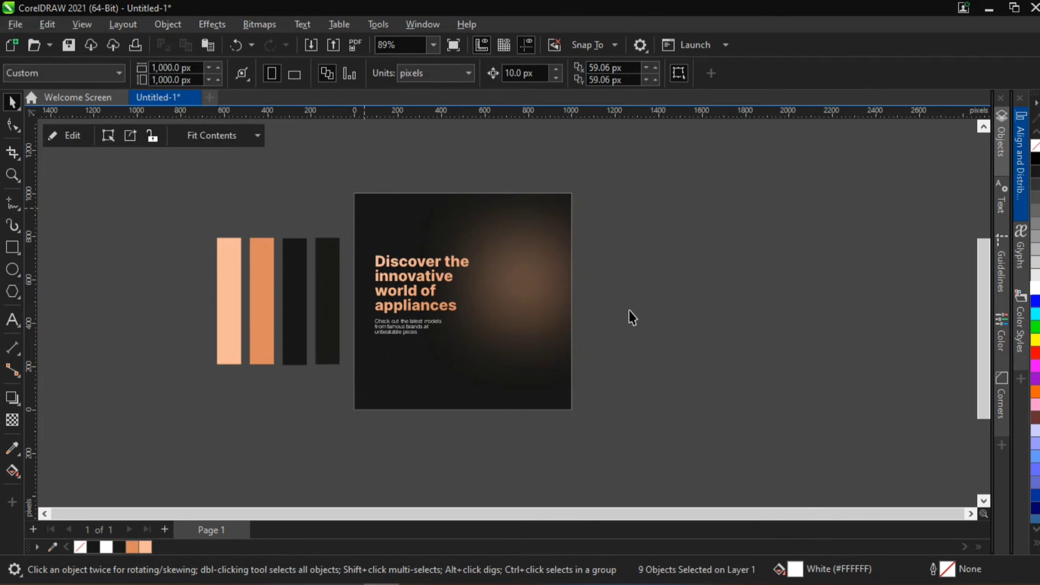
- Open the background square's PowerClip contents and finish editing them
{"action": "double_click", "coordinate": [540, 326]}
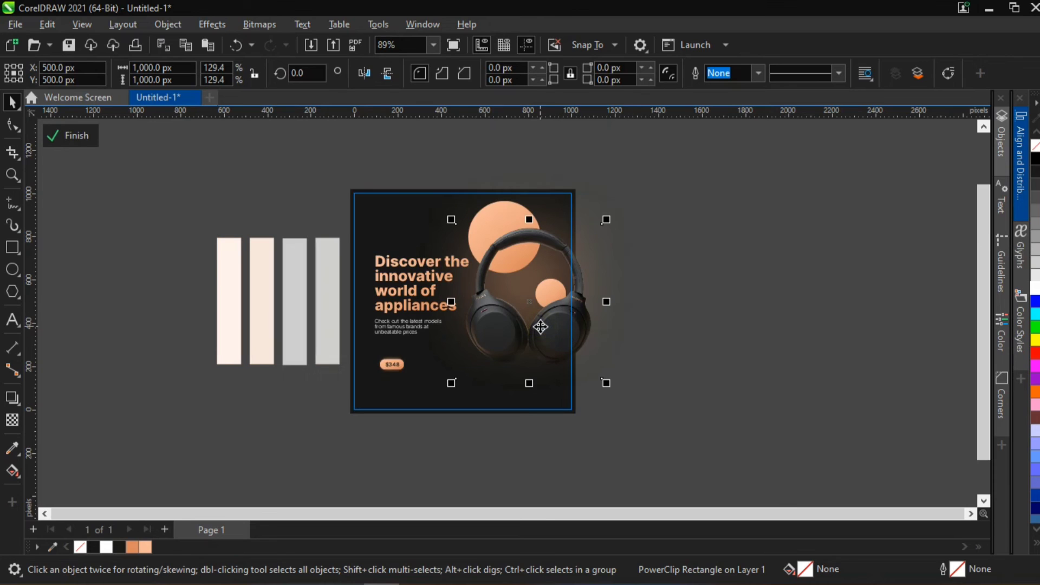
{"action": "left_click", "coordinate": [662, 335], "text": "ctrl"}
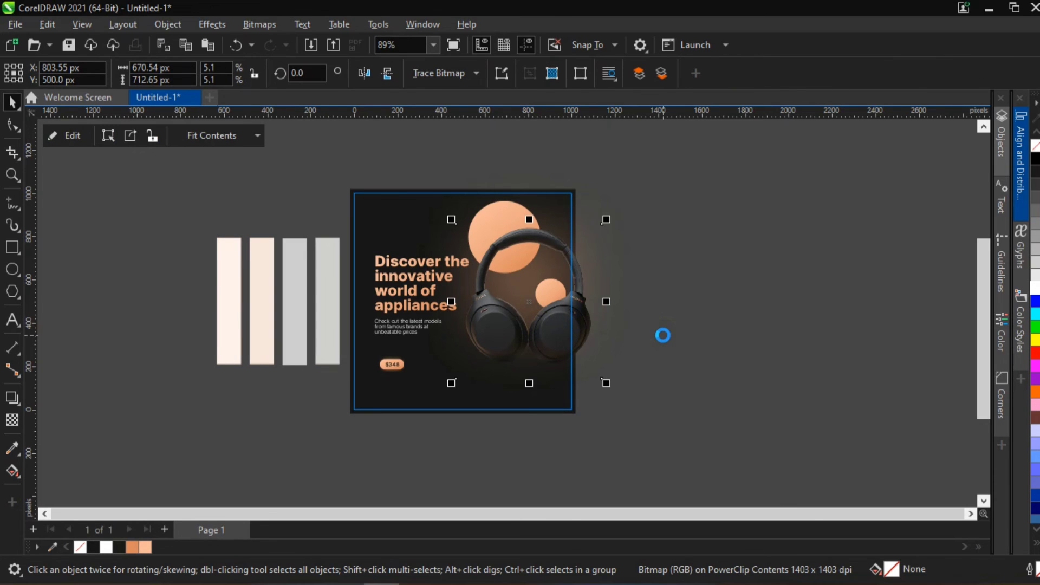
{"action": "scroll", "coordinate": [441, 358], "scroll_direction": "up", "scroll_amount": 1}
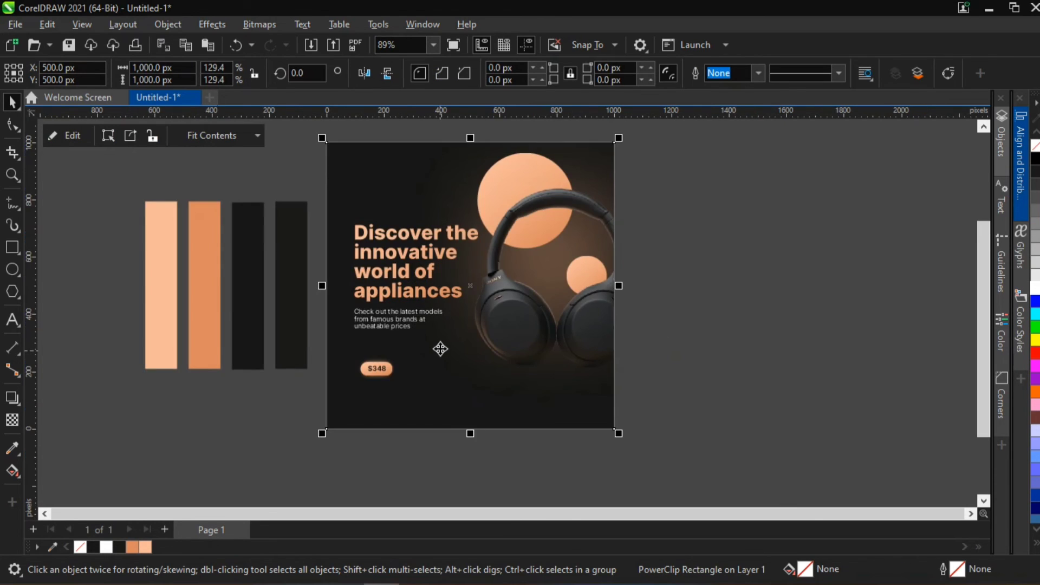
{"action": "left_click", "coordinate": [394, 320]}
- Delete the four colour swatch rectangles beside the post
{"action": "scroll", "coordinate": [521, 384], "scroll_direction": "down", "scroll_amount": 1}
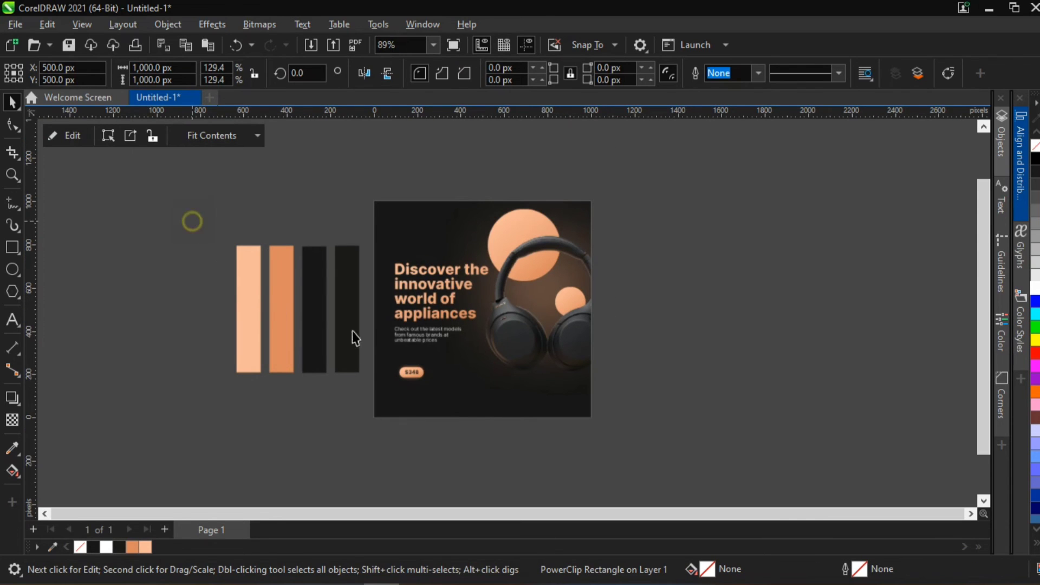
{"action": "left_click_drag", "start_coordinate": [355, 337], "coordinate": [381, 387]}
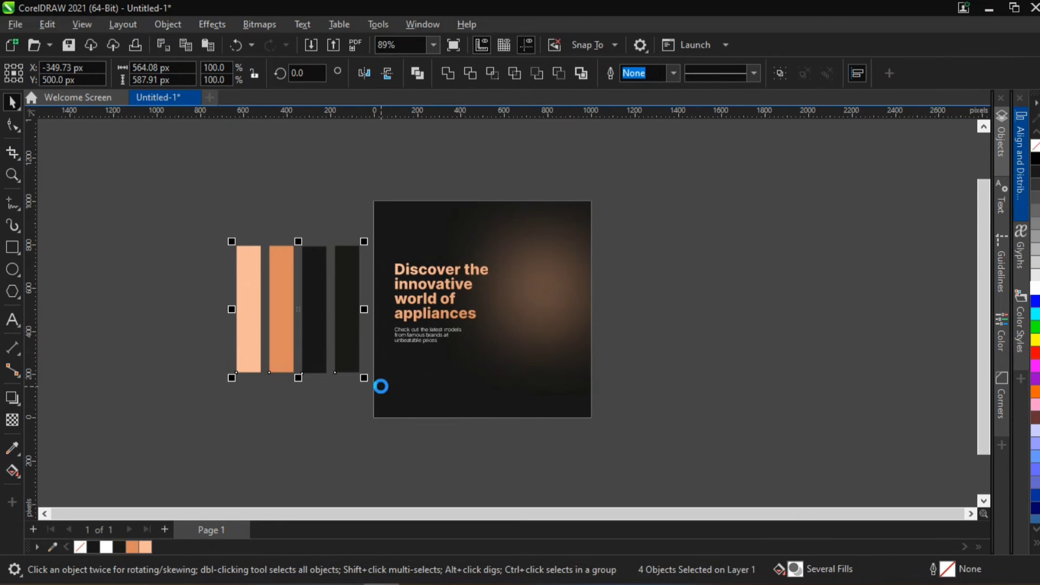
{"action": "key", "text": "Delete"}
- Copy the headline to empty space beside the post within the PowerClip contents and replace the copy's text with DISCO
{"action": "scroll", "coordinate": [506, 321], "scroll_direction": "up", "scroll_amount": 1}
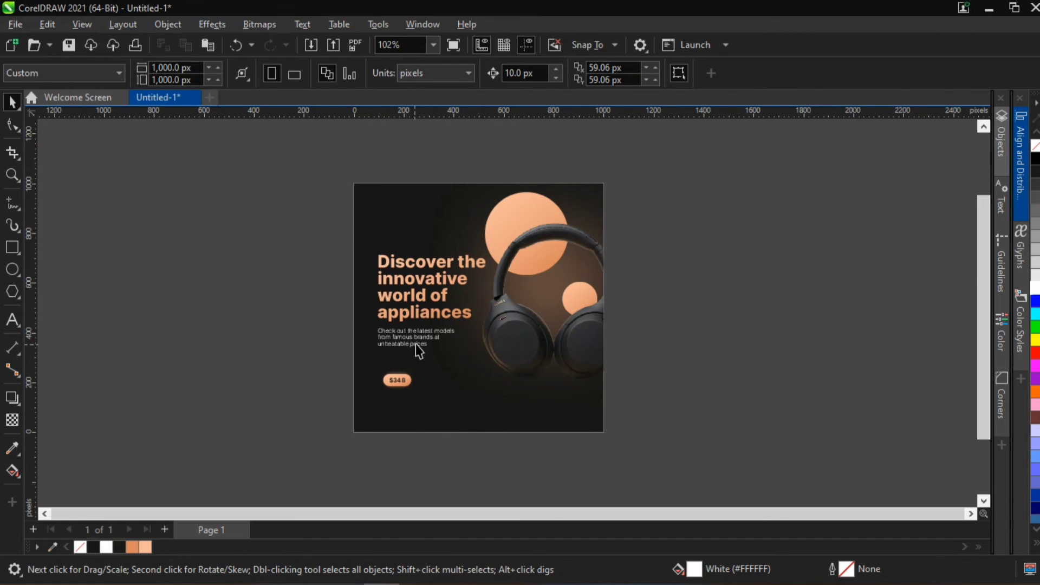
{"action": "double_click", "coordinate": [470, 379]}
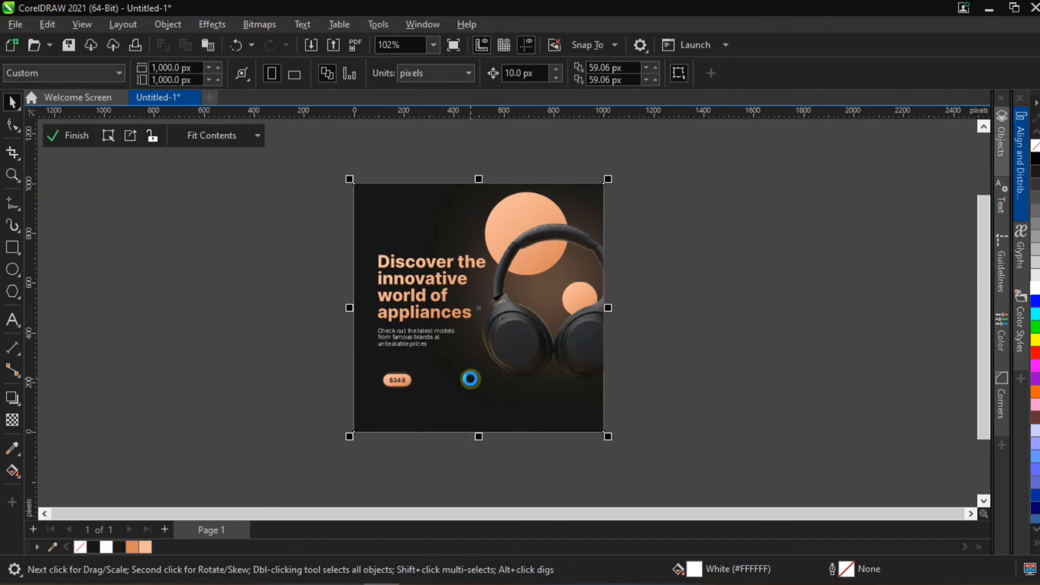
{"action": "left_click_drag", "start_coordinate": [429, 279], "coordinate": [209, 310]}
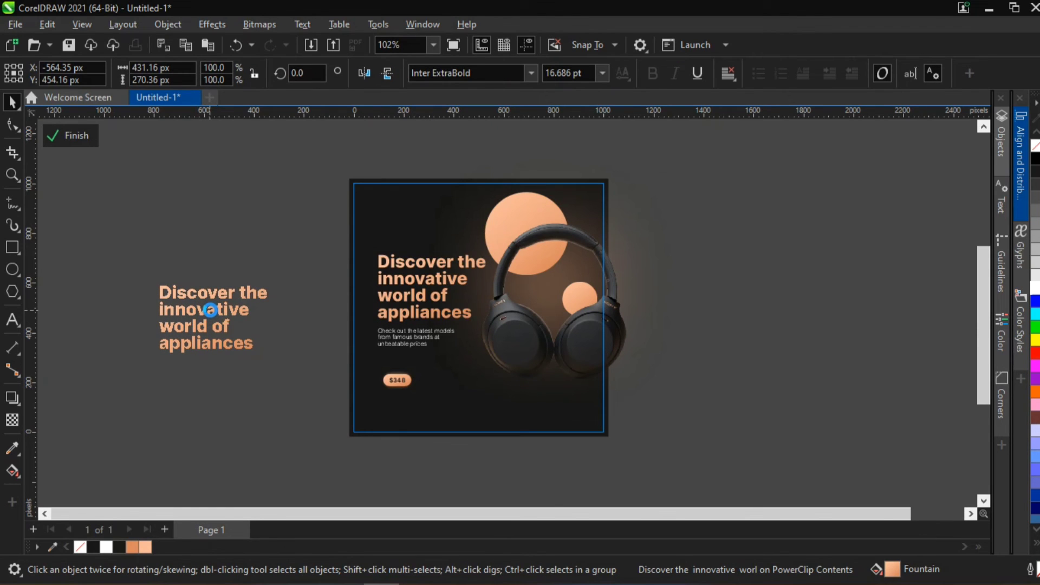
{"action": "double_click", "coordinate": [208, 309]}
{"action": "key", "text": "ctrl+a"}
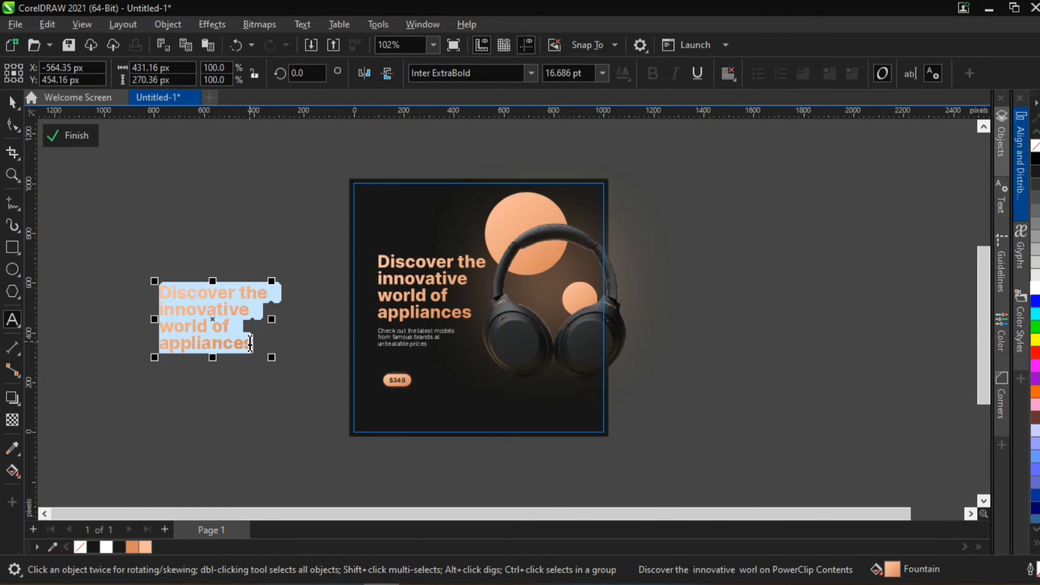
{"action": "type", "text": "Di"}
{"action": "key", "text": "Escape"}
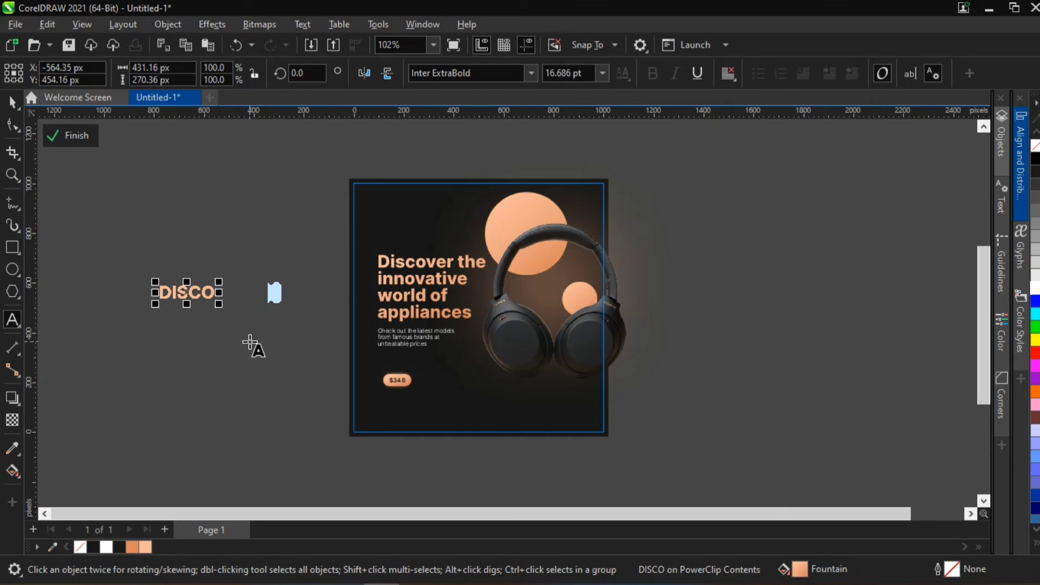
- Scale the DISCO text up to about 561 × 134 px and place it over the lower part of the headphones
{"action": "left_click", "coordinate": [12, 105]}
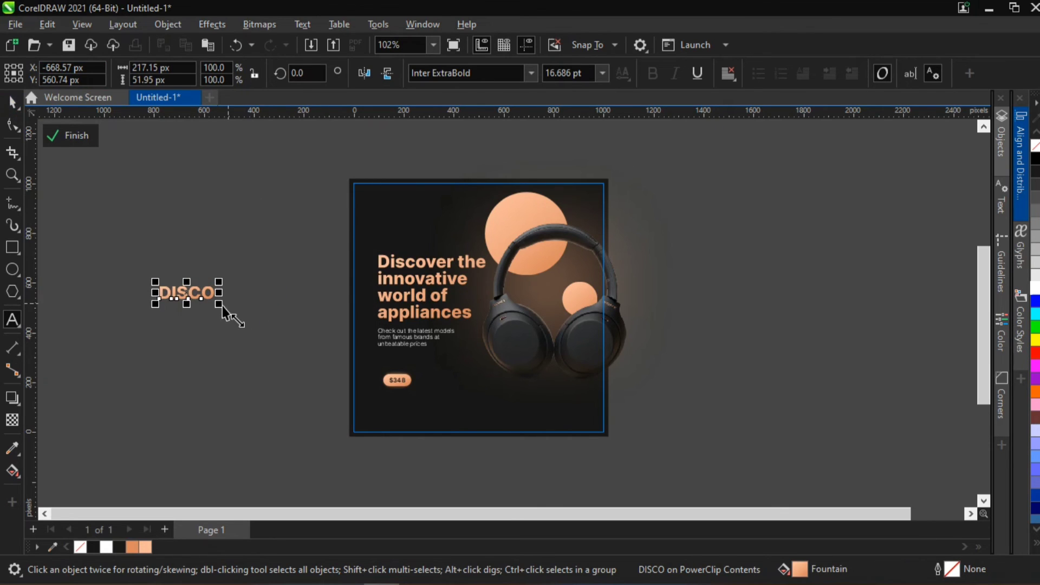
{"action": "left_click_drag", "start_coordinate": [219, 303], "coordinate": [295, 372]}
{"action": "left_click_drag", "start_coordinate": [256, 293], "coordinate": [539, 352]}
{"action": "scroll", "coordinate": [556, 346], "scroll_direction": "up", "scroll_amount": 3}
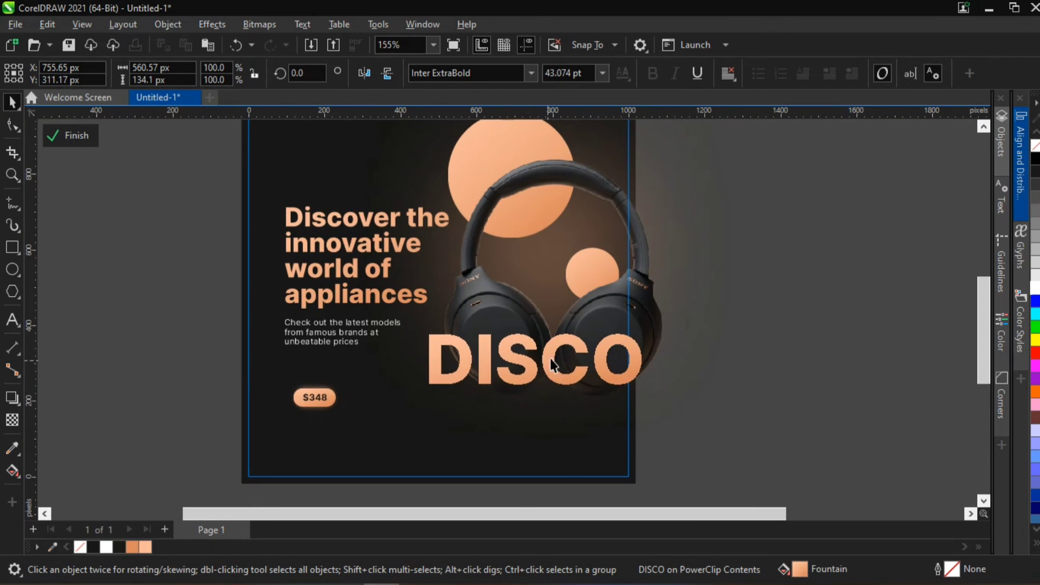
- Bring the headphones in front of the DISCO text and lower the text to align its vertical centre with the $348 button
{"action": "left_click", "coordinate": [477, 276]}
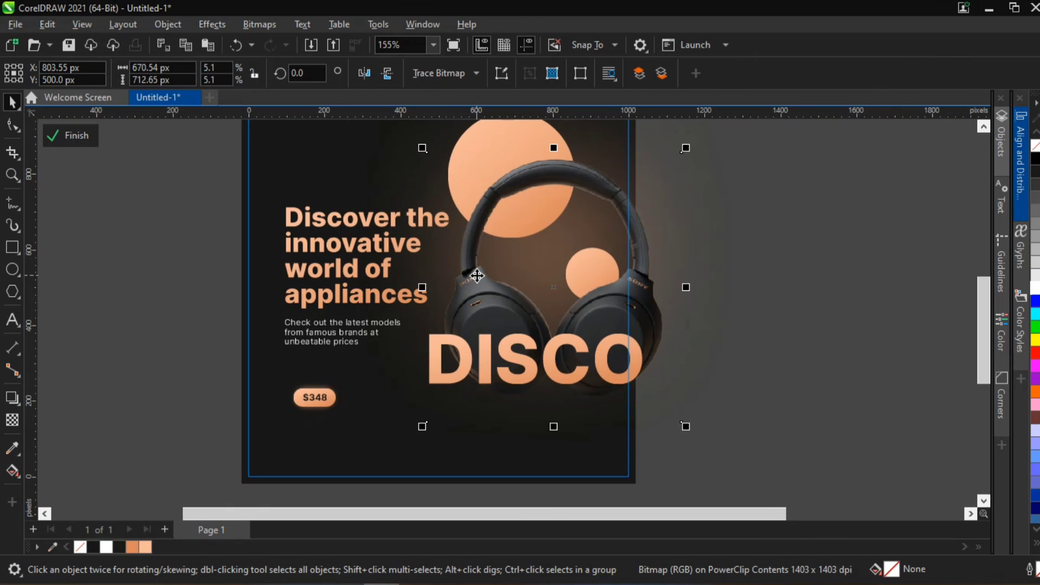
{"action": "key", "text": "shift+Page_Up"}
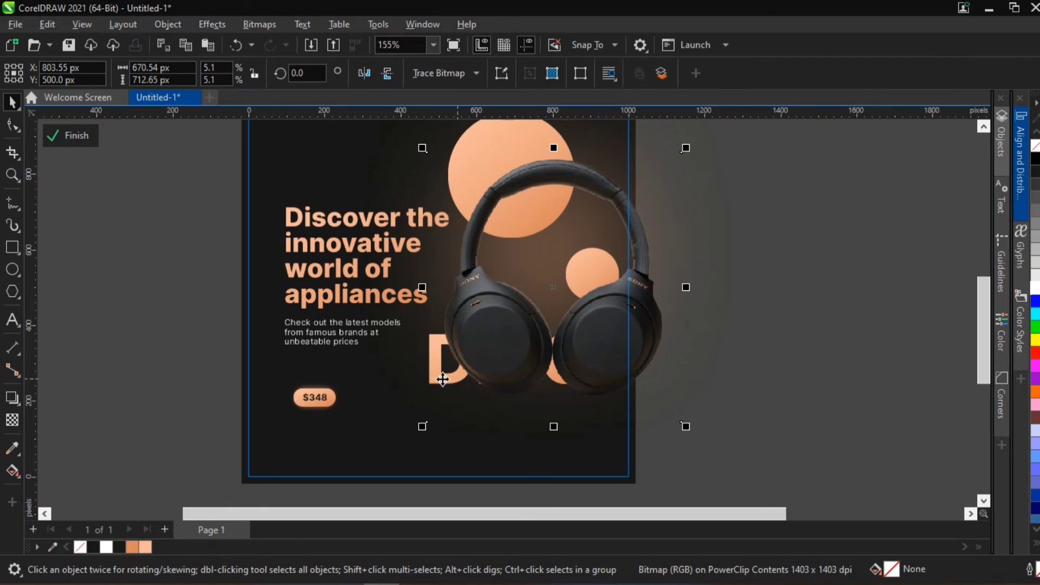
{"action": "left_click_drag", "start_coordinate": [763, 302], "coordinate": [362, 459]}
{"action": "left_click_drag", "start_coordinate": [536, 359], "coordinate": [513, 382]}
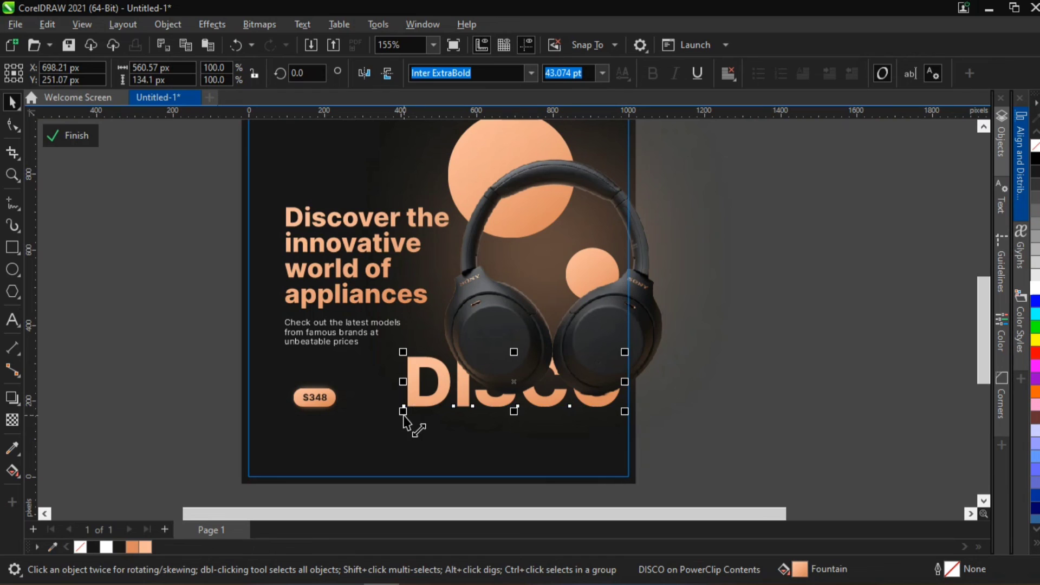
{"action": "left_click", "coordinate": [331, 399], "text": "shift"}
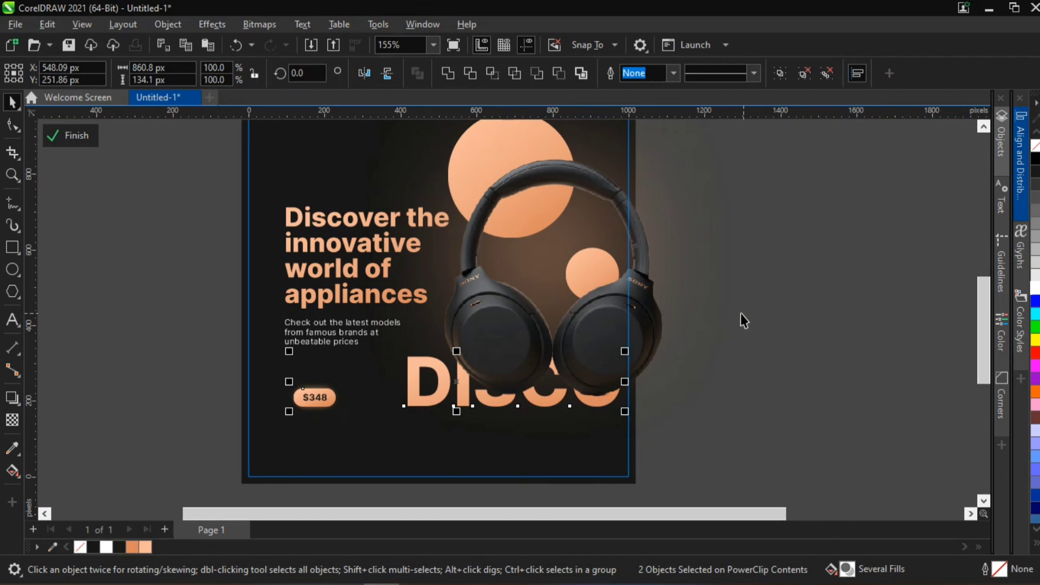
{"action": "left_click", "coordinate": [581, 445]}
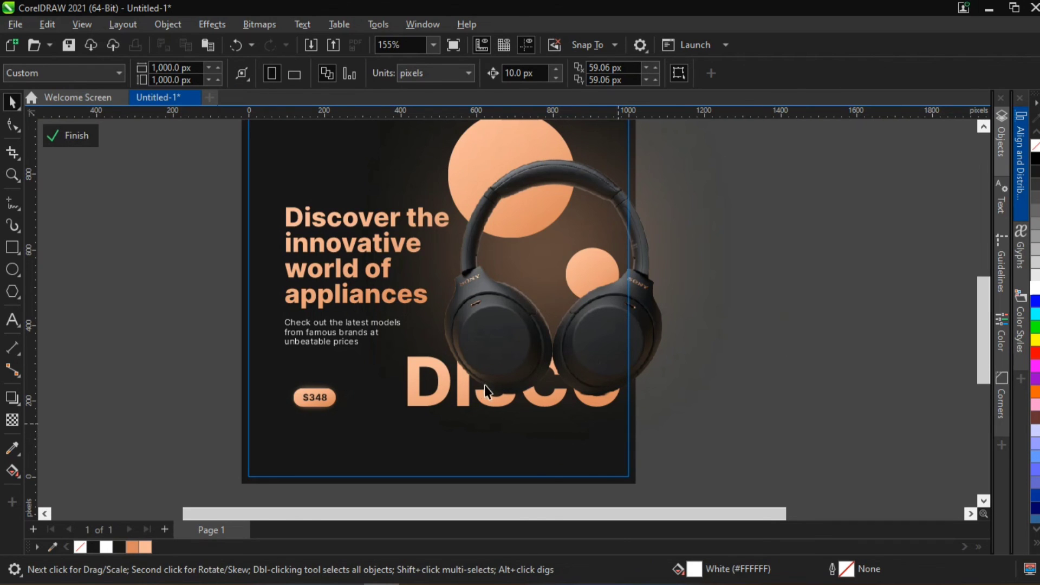
- Create a copy of the DISCO text rotated 90° and delete the horizontal one
{"action": "left_click", "coordinate": [415, 386]}
{"action": "left_click", "coordinate": [407, 391]}
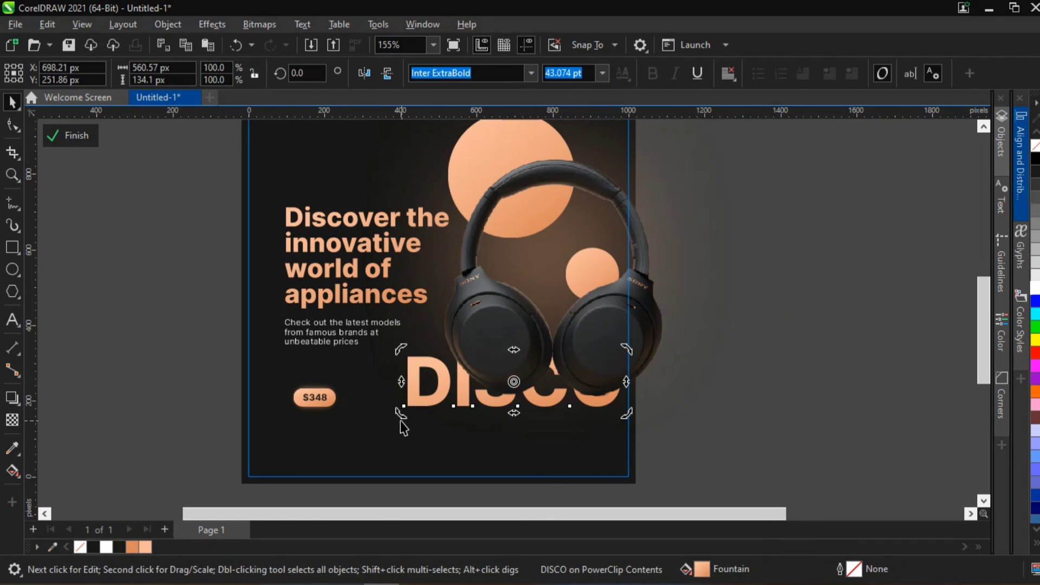
{"action": "left_click", "coordinate": [400, 413]}
{"action": "left_click_drag", "start_coordinate": [430, 454], "coordinate": [540, 475]}
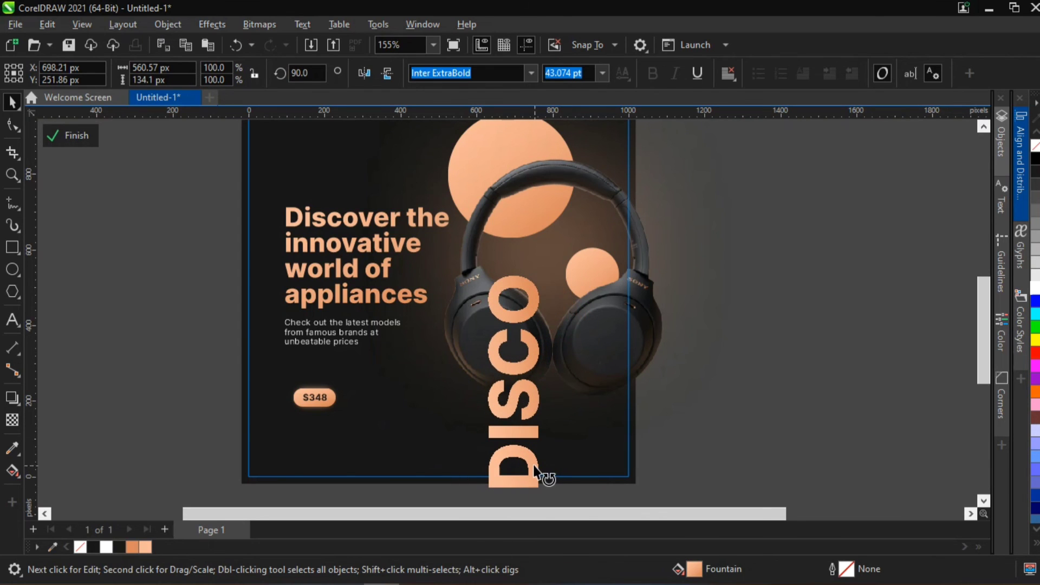
{"action": "key", "text": "ctrl+z"}
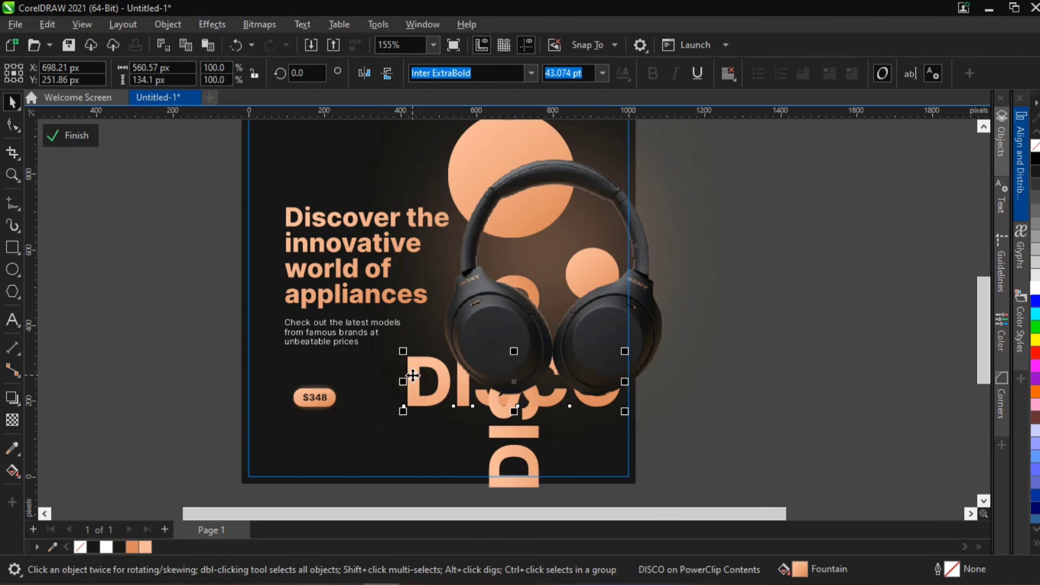
{"action": "key", "text": "Delete"}
- Enlarge the vertical DISCO text to about 200 × 836 px and position it behind the headphones, between the ear cups
{"action": "left_click_drag", "start_coordinate": [535, 417], "coordinate": [574, 370]}
{"action": "scroll", "coordinate": [568, 395], "scroll_direction": "down", "scroll_amount": 3}
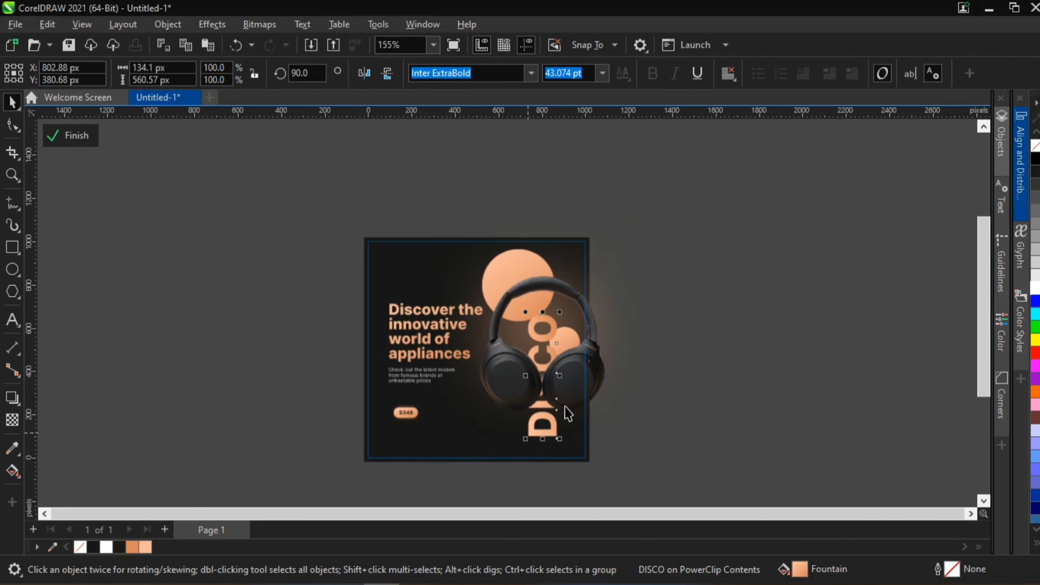
{"action": "left_click_drag", "start_coordinate": [569, 297], "coordinate": [581, 265]}
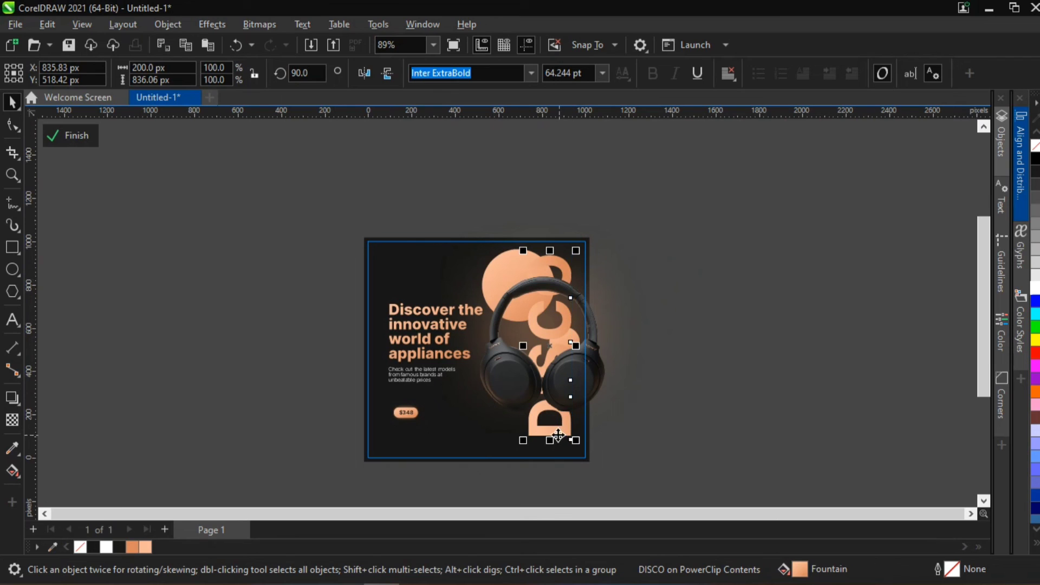
{"action": "left_click_drag", "start_coordinate": [557, 434], "coordinate": [548, 427]}
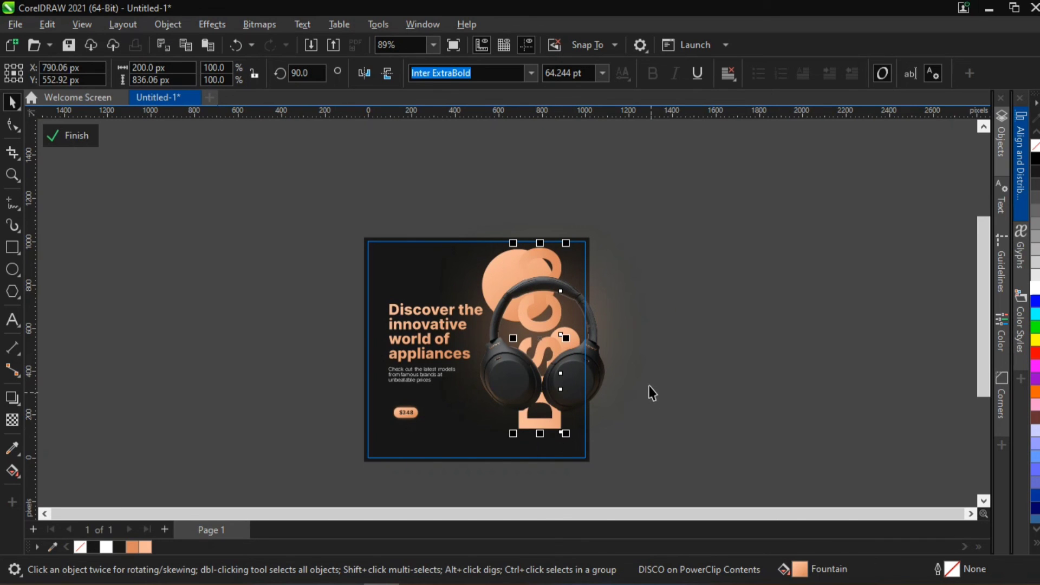
- Delete the vertical DISCO text and finish editing the PowerClip contents
{"action": "key", "text": "Delete"}
{"action": "left_click", "coordinate": [735, 342], "text": "ctrl"}
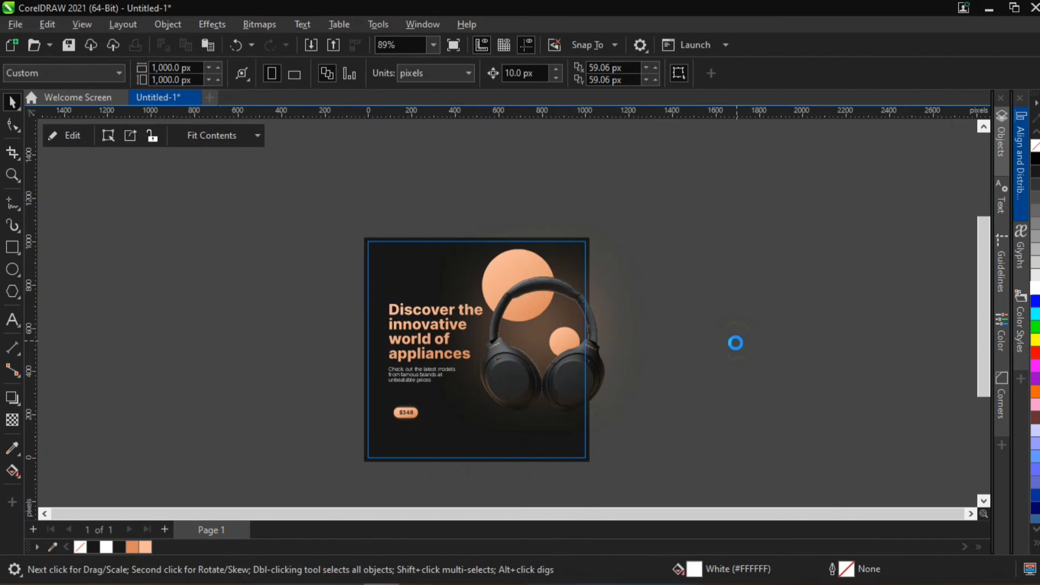
{"action": "left_click", "coordinate": [474, 434]}
{"action": "scroll", "coordinate": [473, 433], "scroll_direction": "up", "scroll_amount": 2}
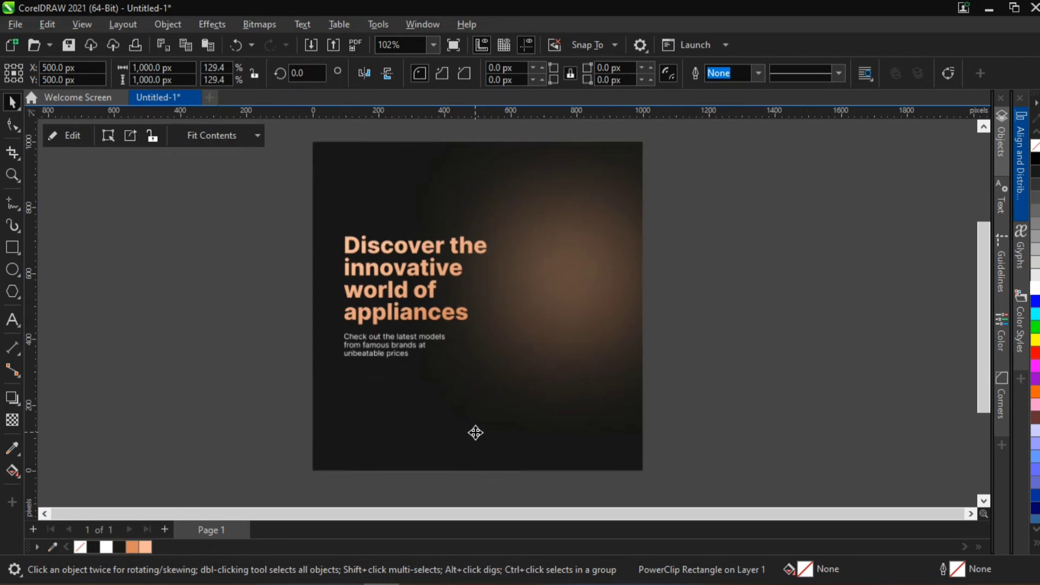
{"action": "scroll", "coordinate": [528, 393], "scroll_direction": "down", "scroll_amount": 1}
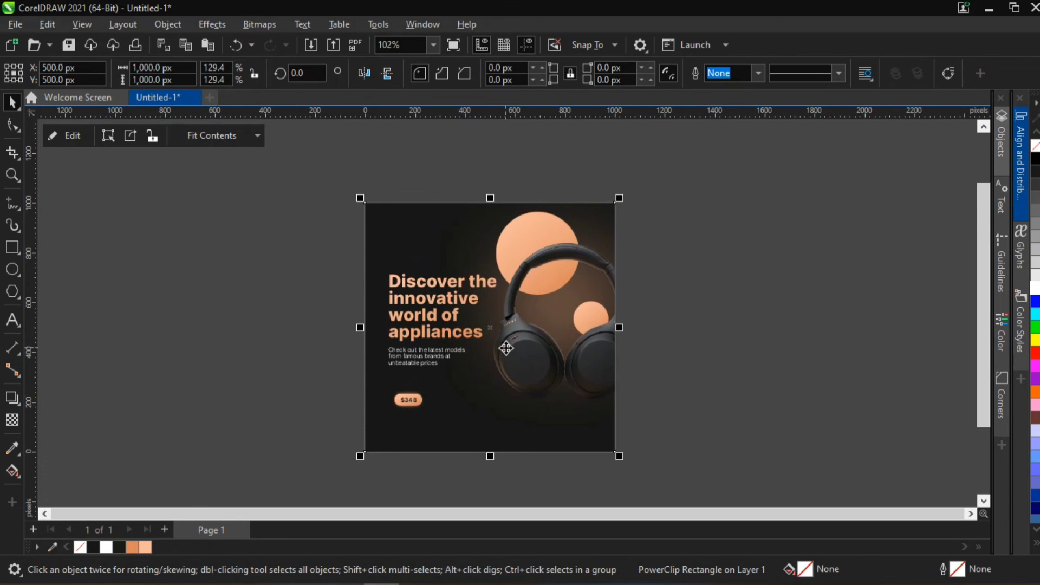
- Open the PowerClip contents and draw a flat white ellipse without outline, about 301 × 23 px, beneath the headphones
{"action": "scroll", "coordinate": [506, 365], "scroll_direction": "up", "scroll_amount": 3}
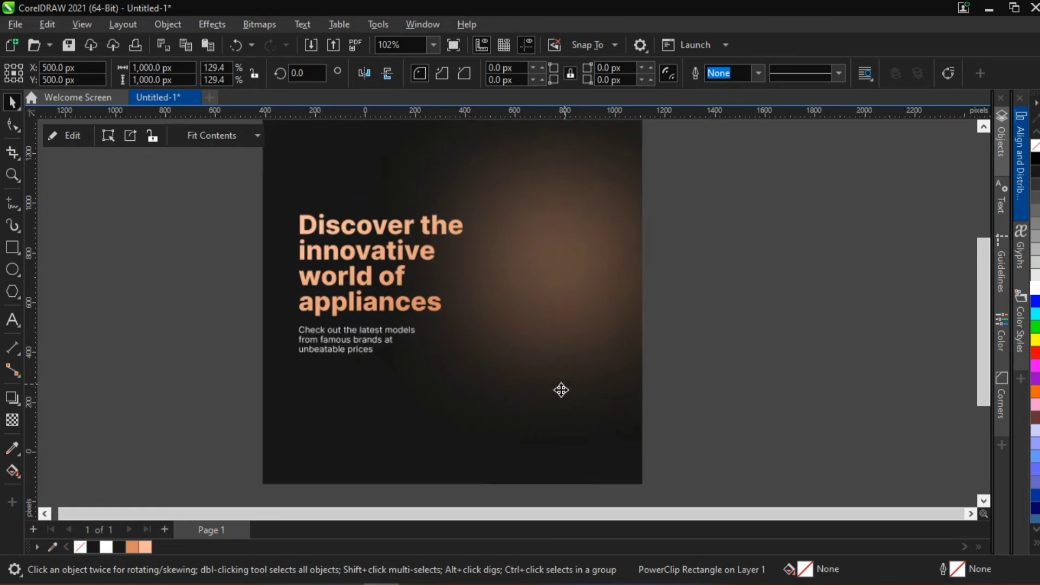
{"action": "double_click", "coordinate": [536, 409]}
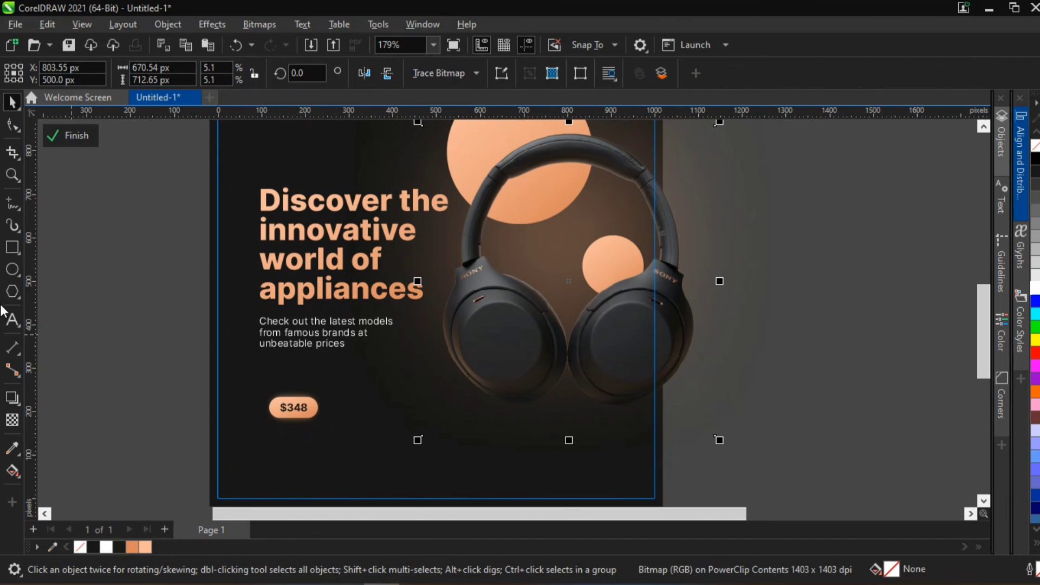
{"action": "left_click", "coordinate": [13, 271]}
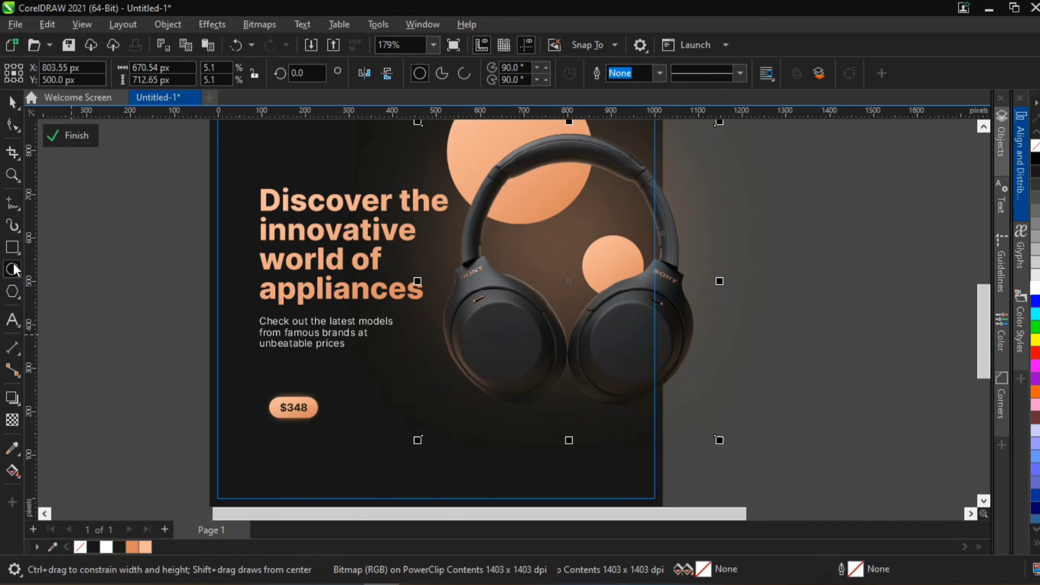
{"action": "left_click_drag", "start_coordinate": [501, 427], "coordinate": [633, 437]}
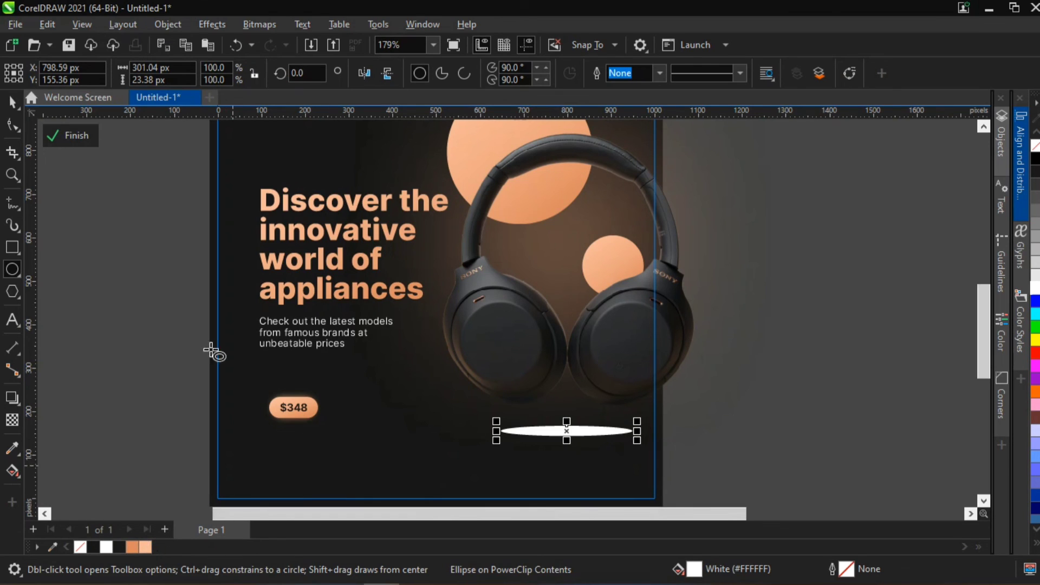
- Copy the large circle's peach gradient fill onto the flat ellipse beneath the headphones
{"action": "left_click", "coordinate": [476, 176]}
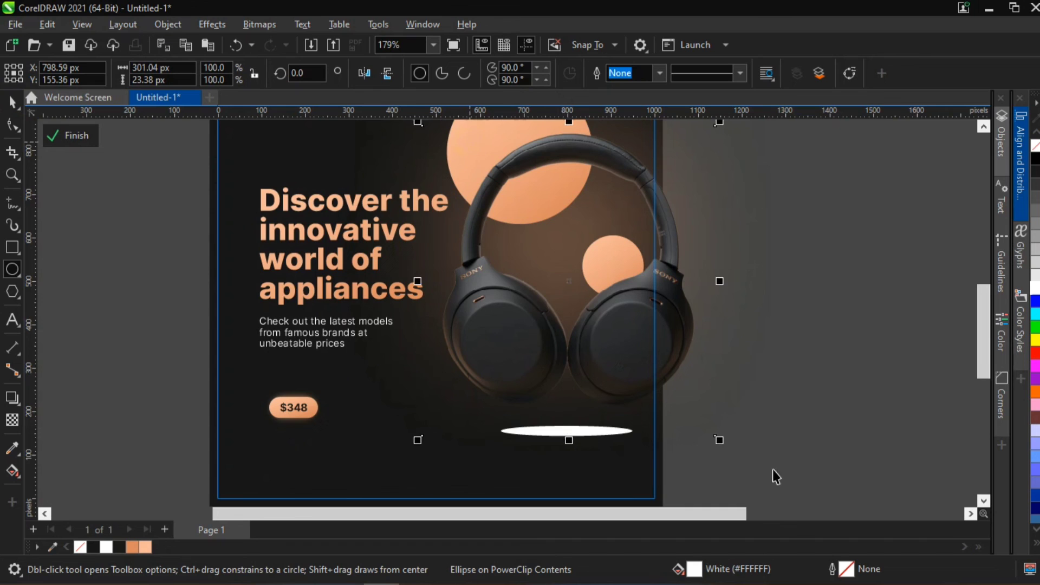
{"action": "scroll", "coordinate": [502, 327], "scroll_direction": "down", "scroll_amount": 1}
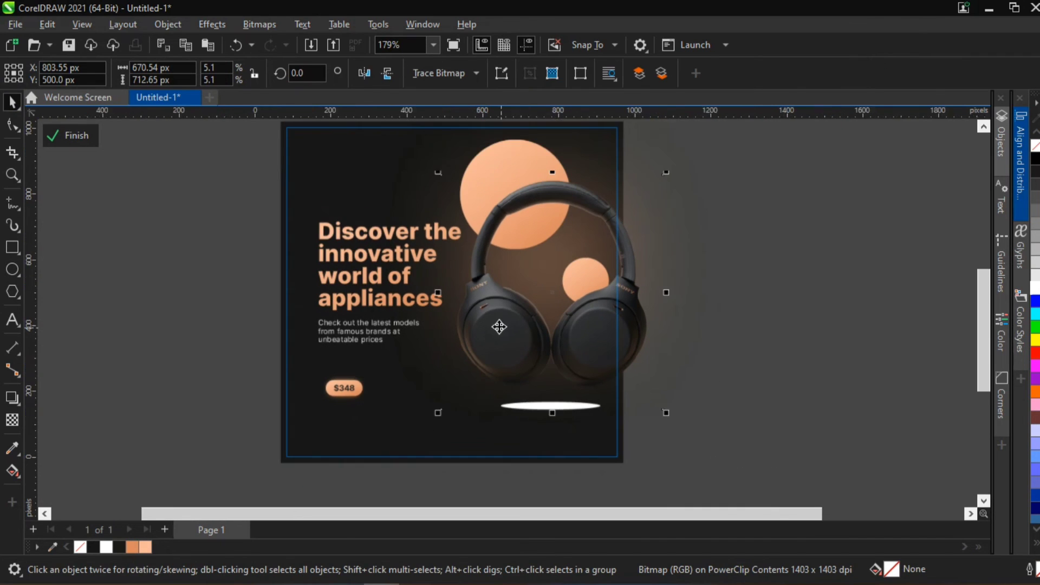
{"action": "left_click", "coordinate": [492, 150]}
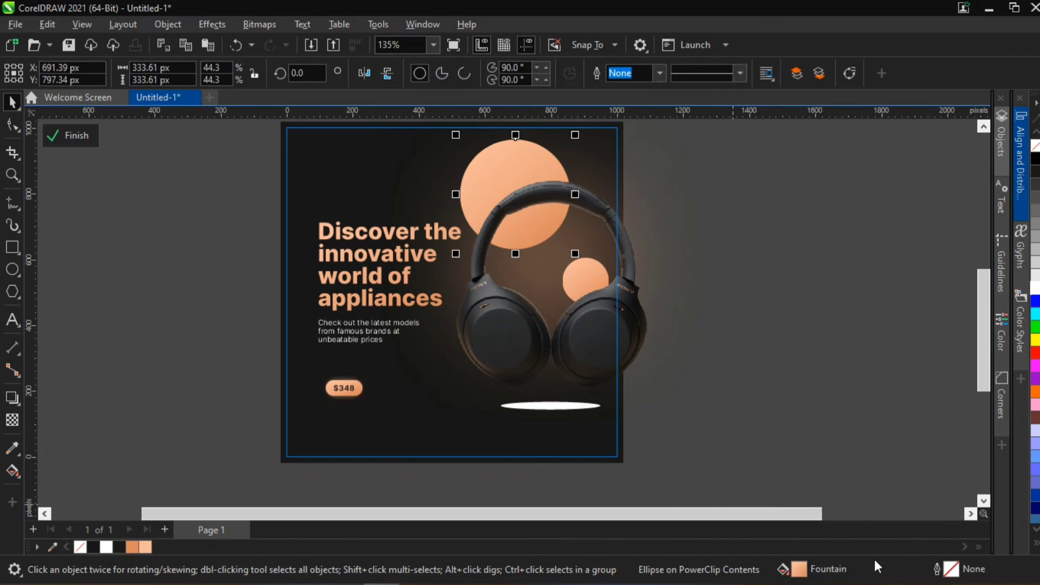
{"action": "left_click_drag", "start_coordinate": [644, 466], "coordinate": [559, 404]}
{"action": "scroll", "coordinate": [542, 409], "scroll_direction": "up", "scroll_amount": 5}
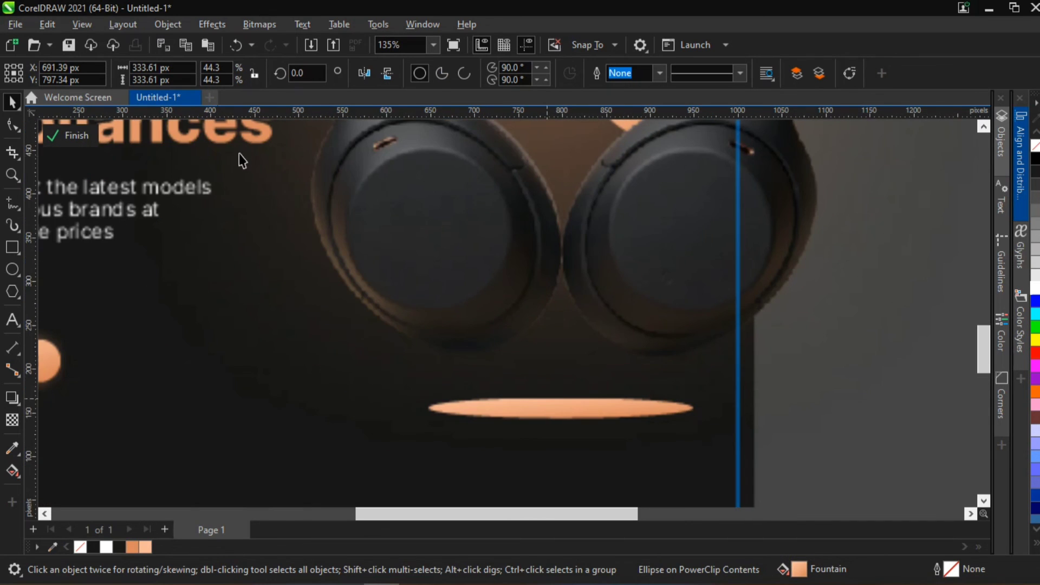
- Apply a Gaussian Blur with a radius of 10.2 pixels to the gradient ellipse beneath the headphones
{"action": "left_click", "coordinate": [511, 403]}
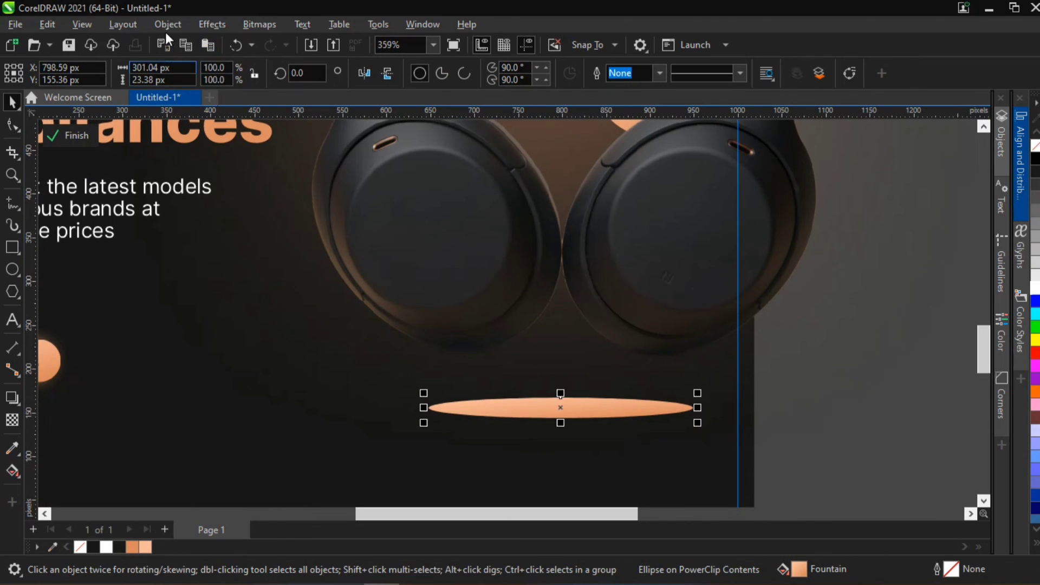
{"action": "left_click", "coordinate": [207, 24]}
{"action": "mouse_move", "coordinate": [230, 117]}
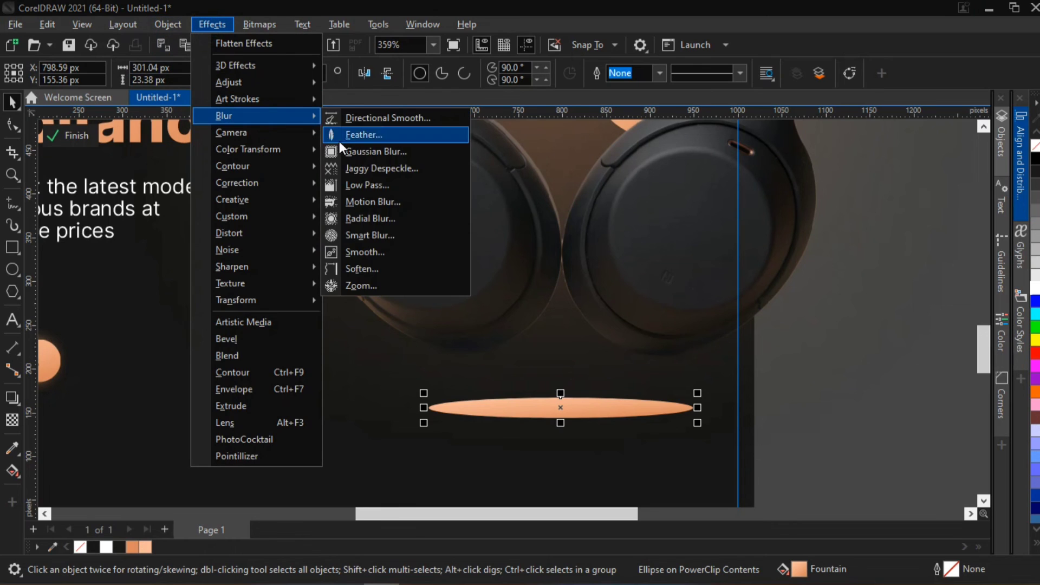
{"action": "left_click", "coordinate": [374, 151]}
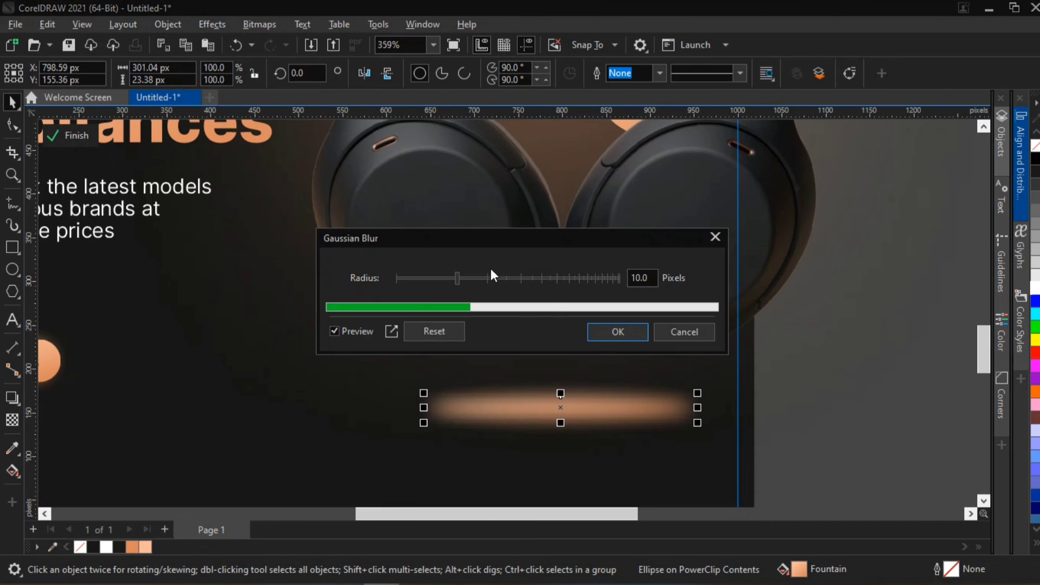
{"action": "left_click_drag", "start_coordinate": [507, 283], "coordinate": [459, 278]}
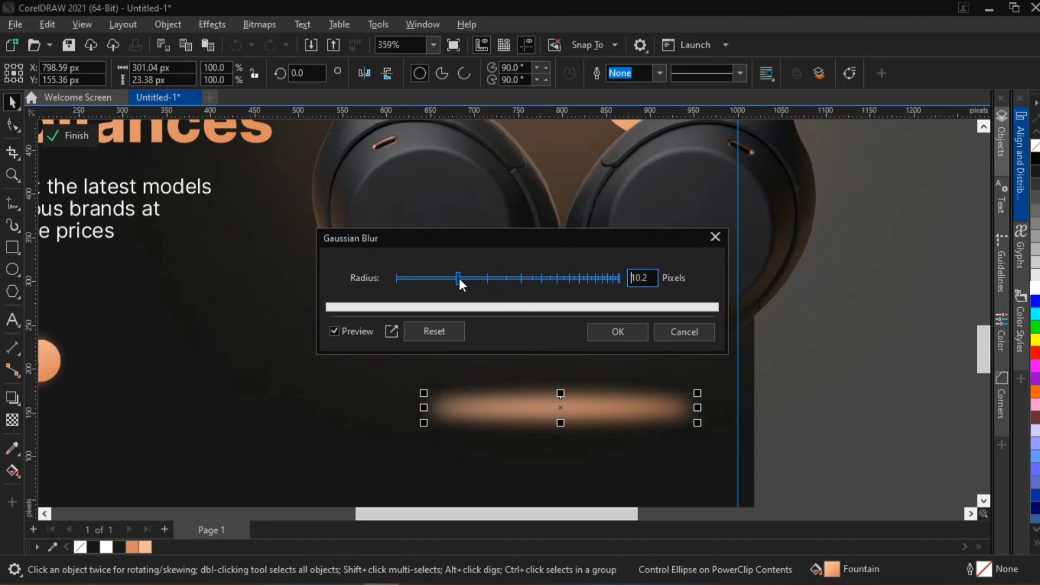
{"action": "left_click", "coordinate": [605, 330]}
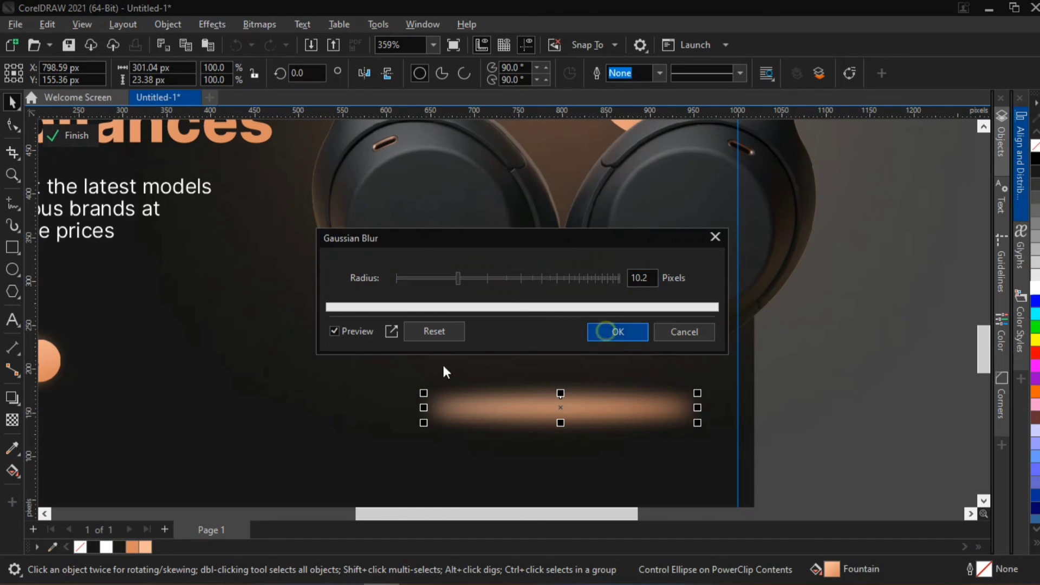
- Give the blurred ellipse a uniform transparency of 91
{"action": "left_click", "coordinate": [12, 420]}
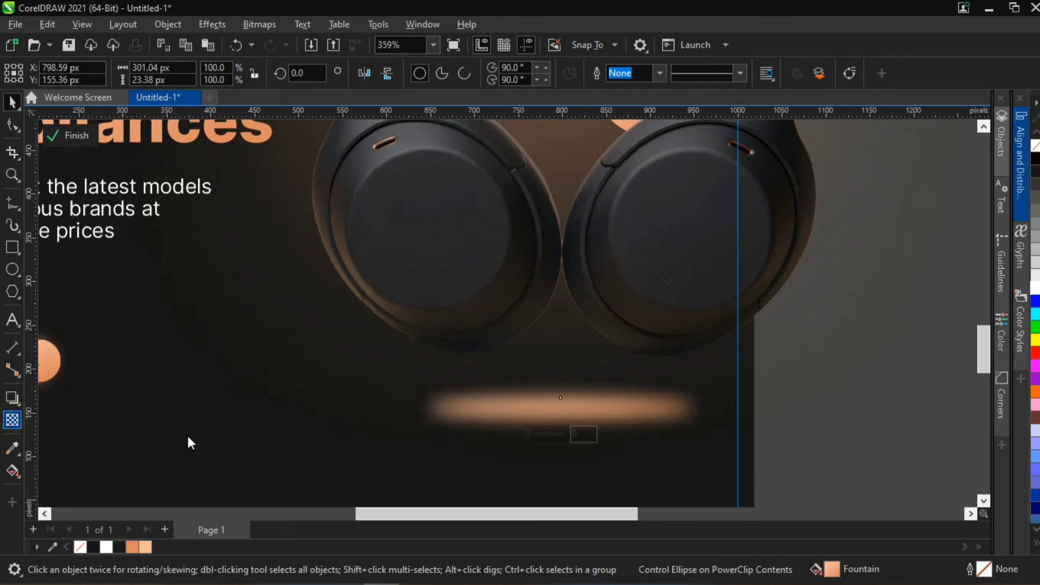
{"action": "left_click", "coordinate": [537, 436]}
{"action": "left_click", "coordinate": [551, 437]}
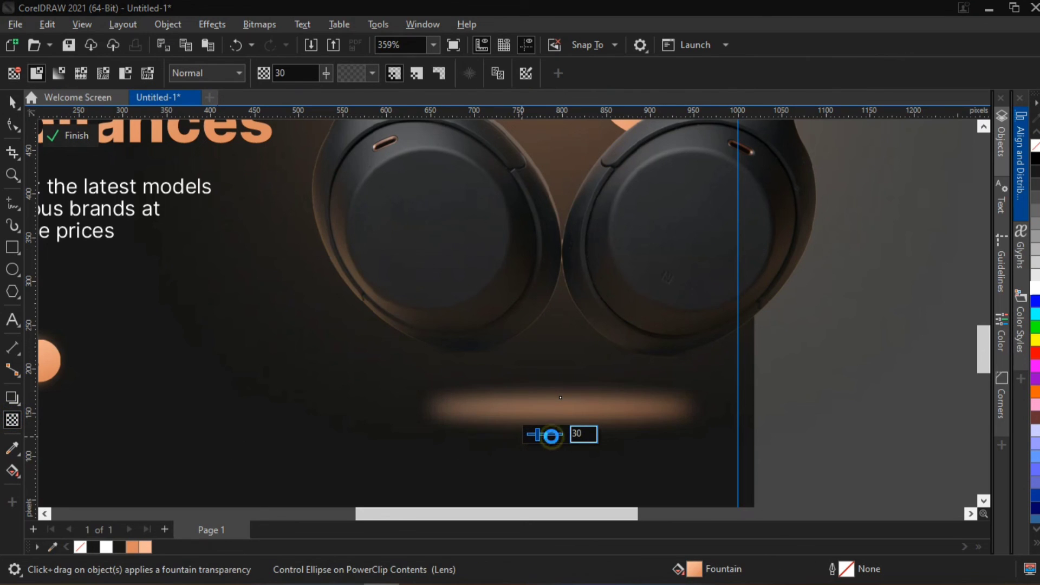
{"action": "left_click_drag", "start_coordinate": [552, 437], "coordinate": [554, 434]}
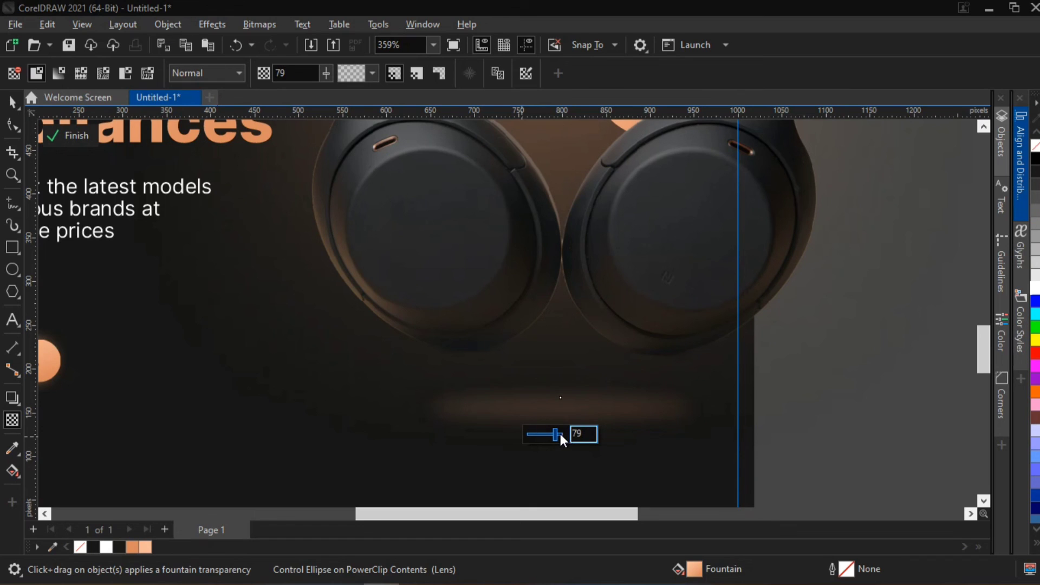
{"action": "left_click", "coordinate": [560, 433]}
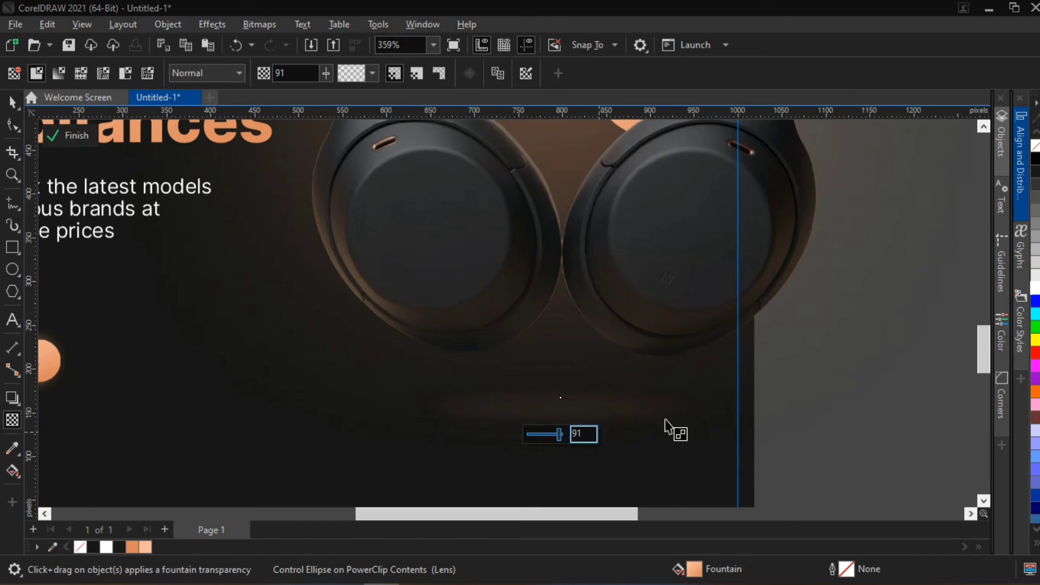
{"action": "left_click", "coordinate": [854, 376]}
{"action": "key", "text": "space"}
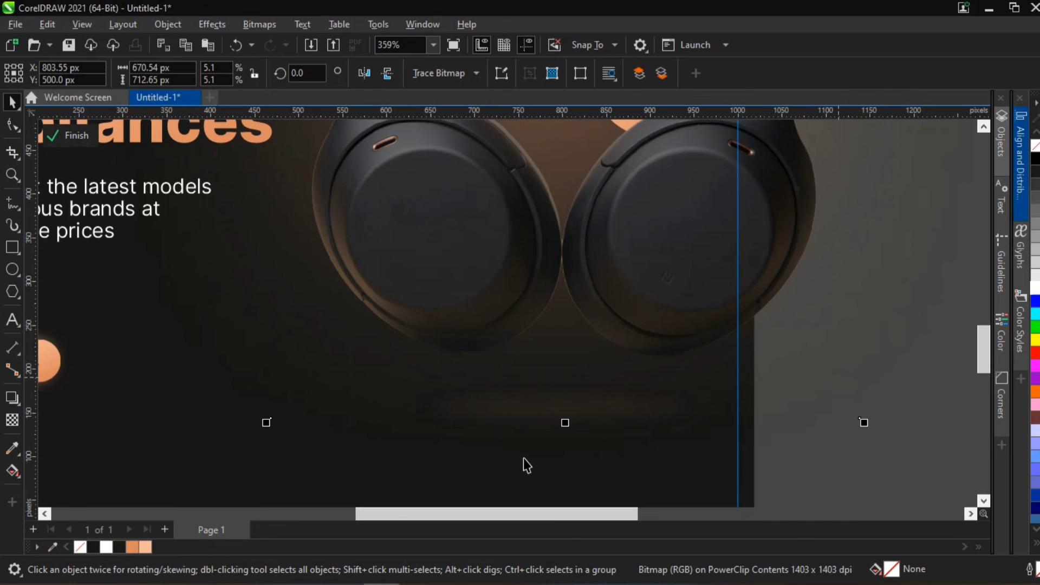
{"action": "left_click", "coordinate": [845, 377]}
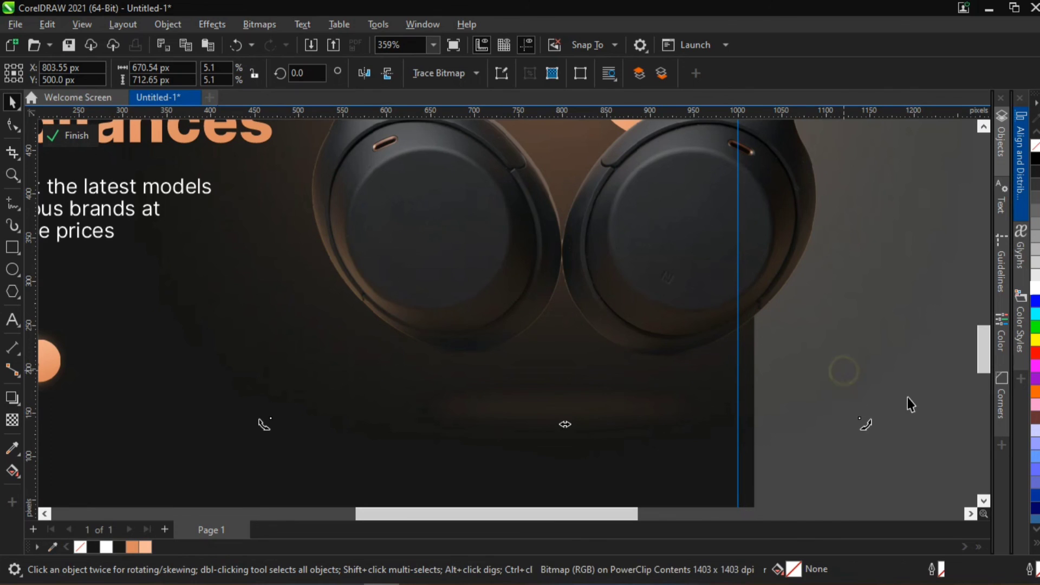
- Stretch the blurred ellipse downward to a height of about 34 px and finish editing the PowerClip contents
{"action": "left_click", "coordinate": [525, 421]}
{"action": "scroll", "coordinate": [557, 418], "scroll_direction": "down", "scroll_amount": 4}
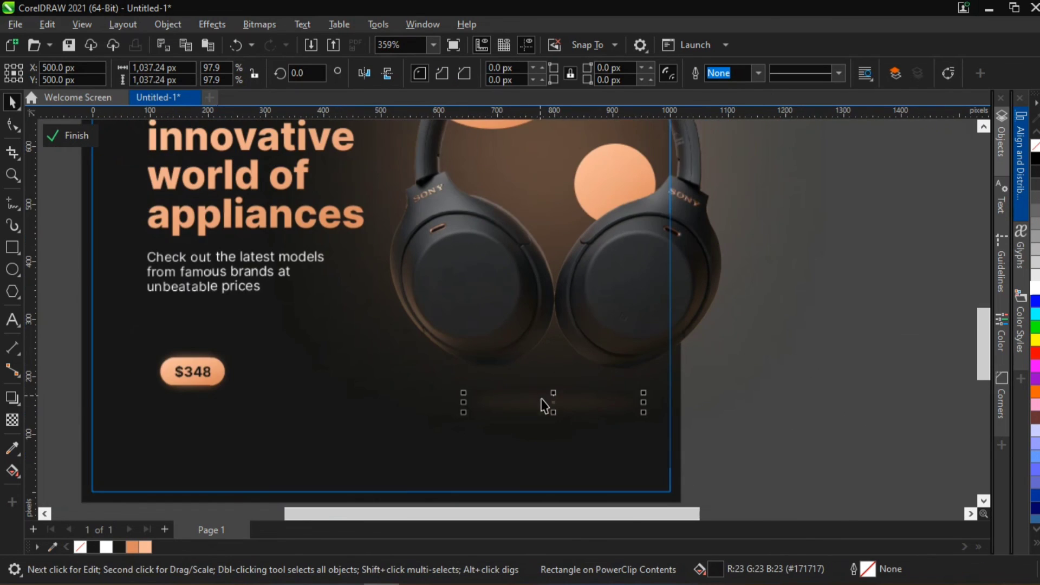
{"action": "left_click", "coordinate": [554, 421]}
{"action": "scroll", "coordinate": [553, 422], "scroll_direction": "up", "scroll_amount": 4}
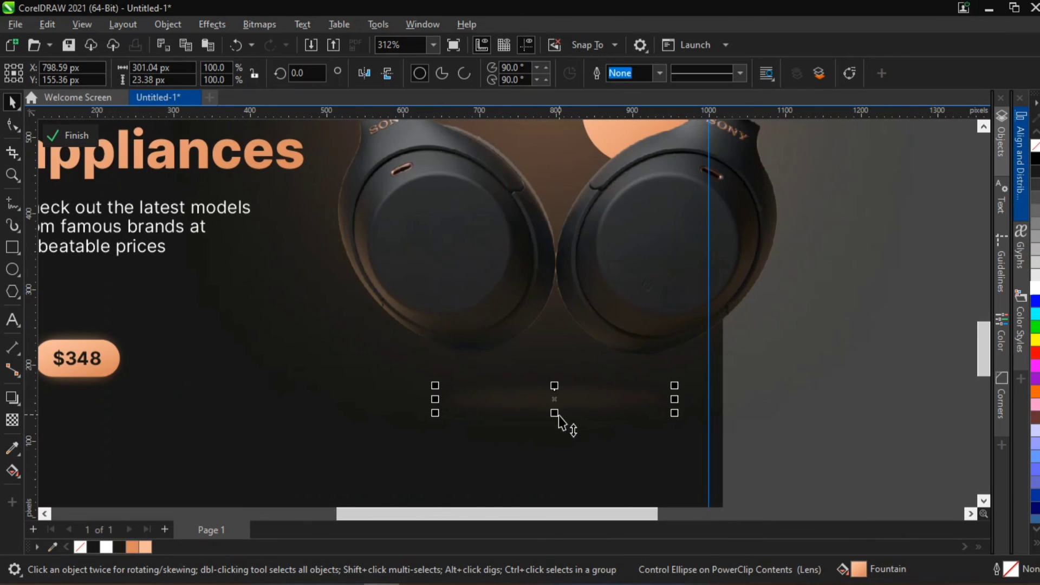
{"action": "mouse_move", "coordinate": [554, 413]}
{"action": "left_mouse_down"}
{"action": "mouse_move", "coordinate": [554, 430]}
{"action": "mouse_move", "coordinate": [554, 395]}
{"action": "left_mouse_up"}
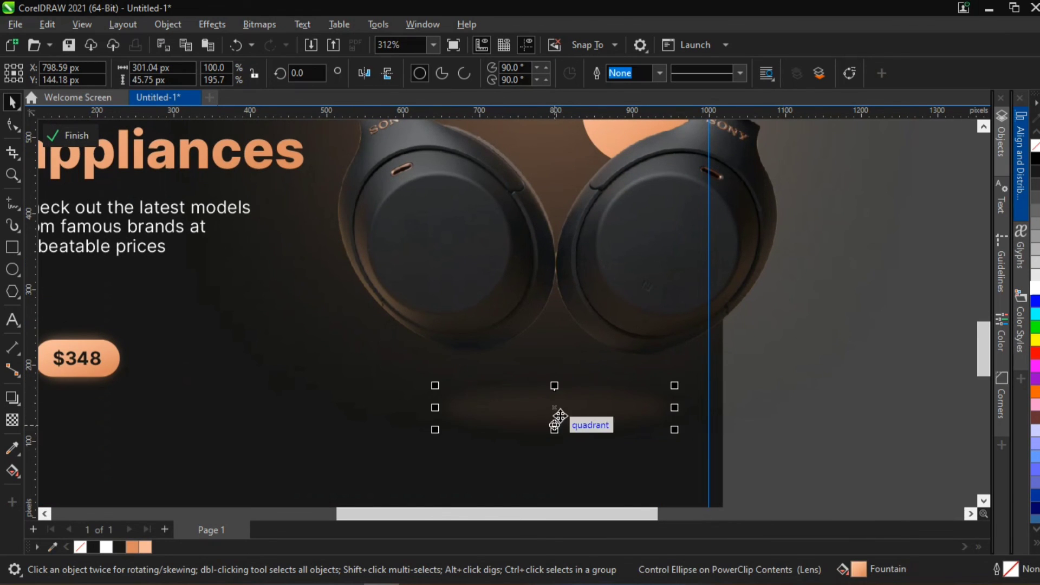
{"action": "scroll", "coordinate": [558, 417], "scroll_direction": "up", "scroll_amount": 2}
{"action": "left_click_drag", "start_coordinate": [552, 440], "coordinate": [522, 443]}
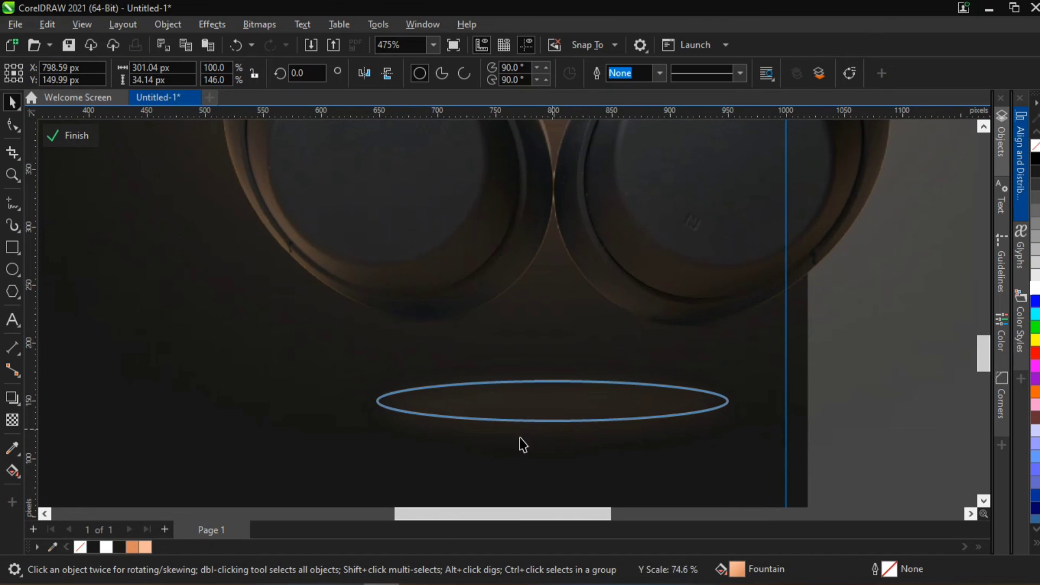
{"action": "scroll", "coordinate": [520, 436], "scroll_direction": "down", "scroll_amount": 5}
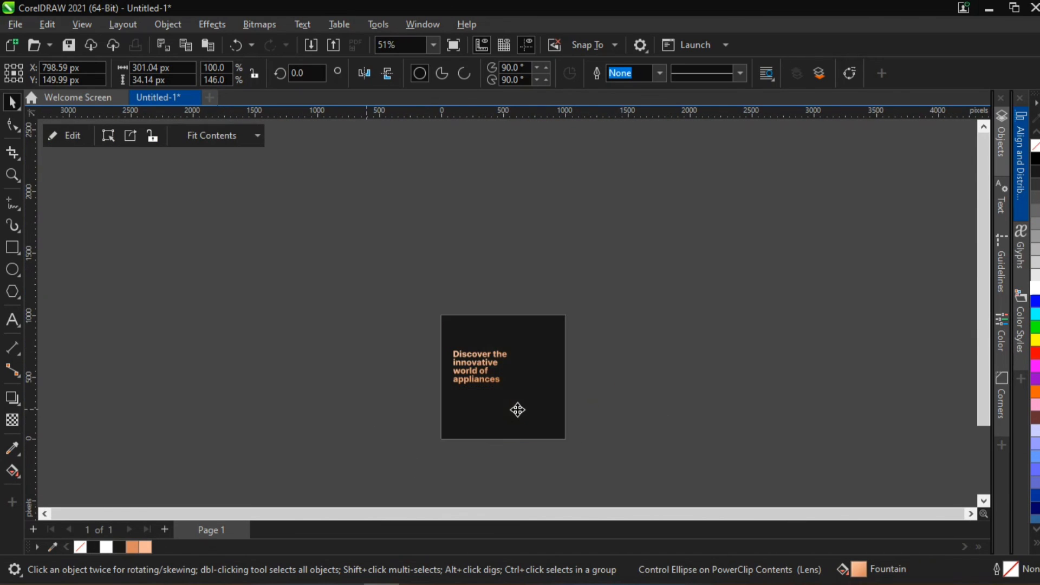
{"action": "scroll", "coordinate": [516, 408], "scroll_direction": "up", "scroll_amount": 3}
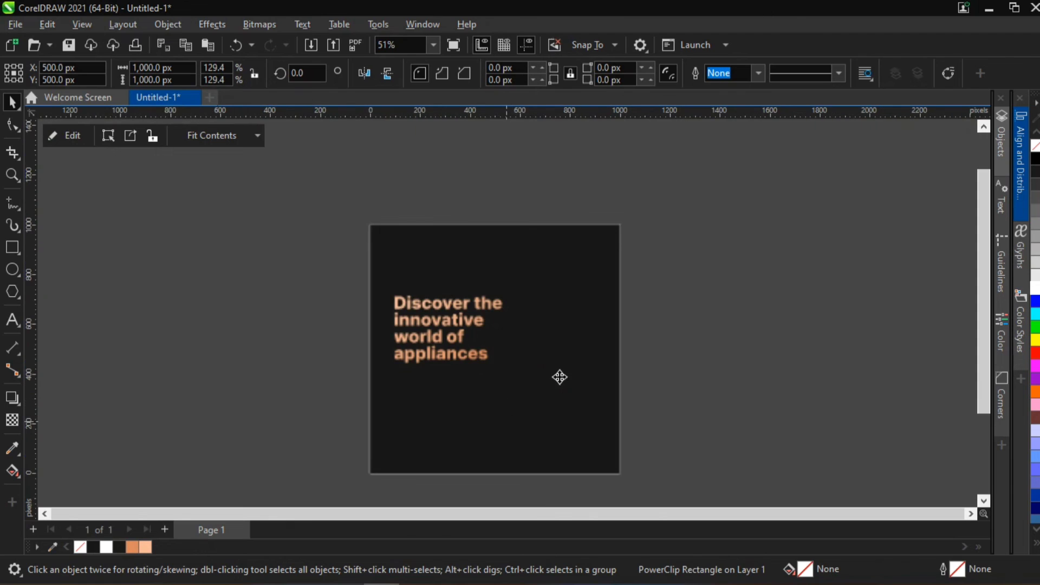
{"action": "scroll", "coordinate": [501, 409], "scroll_direction": "up", "scroll_amount": 1}
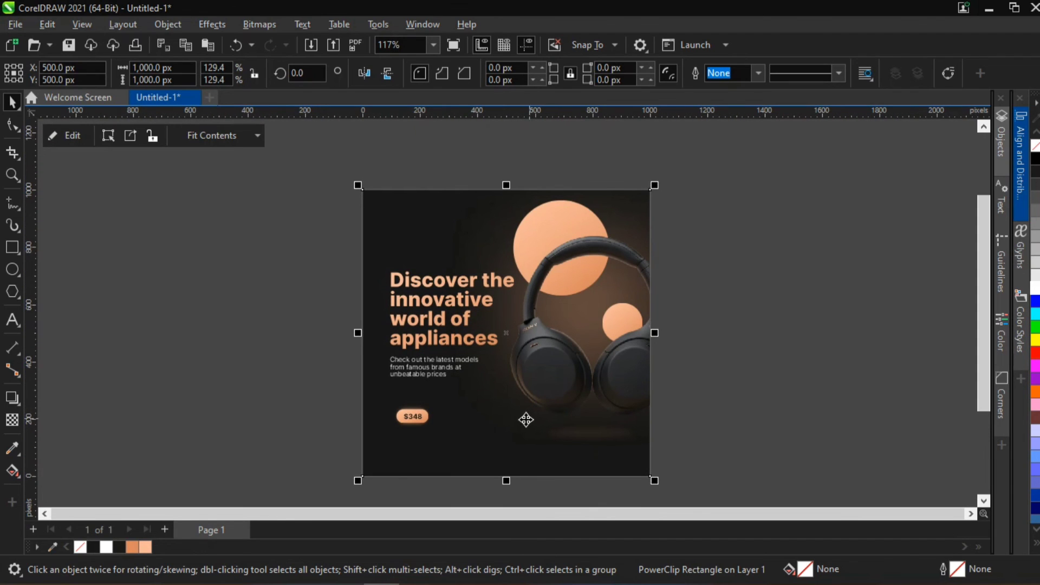